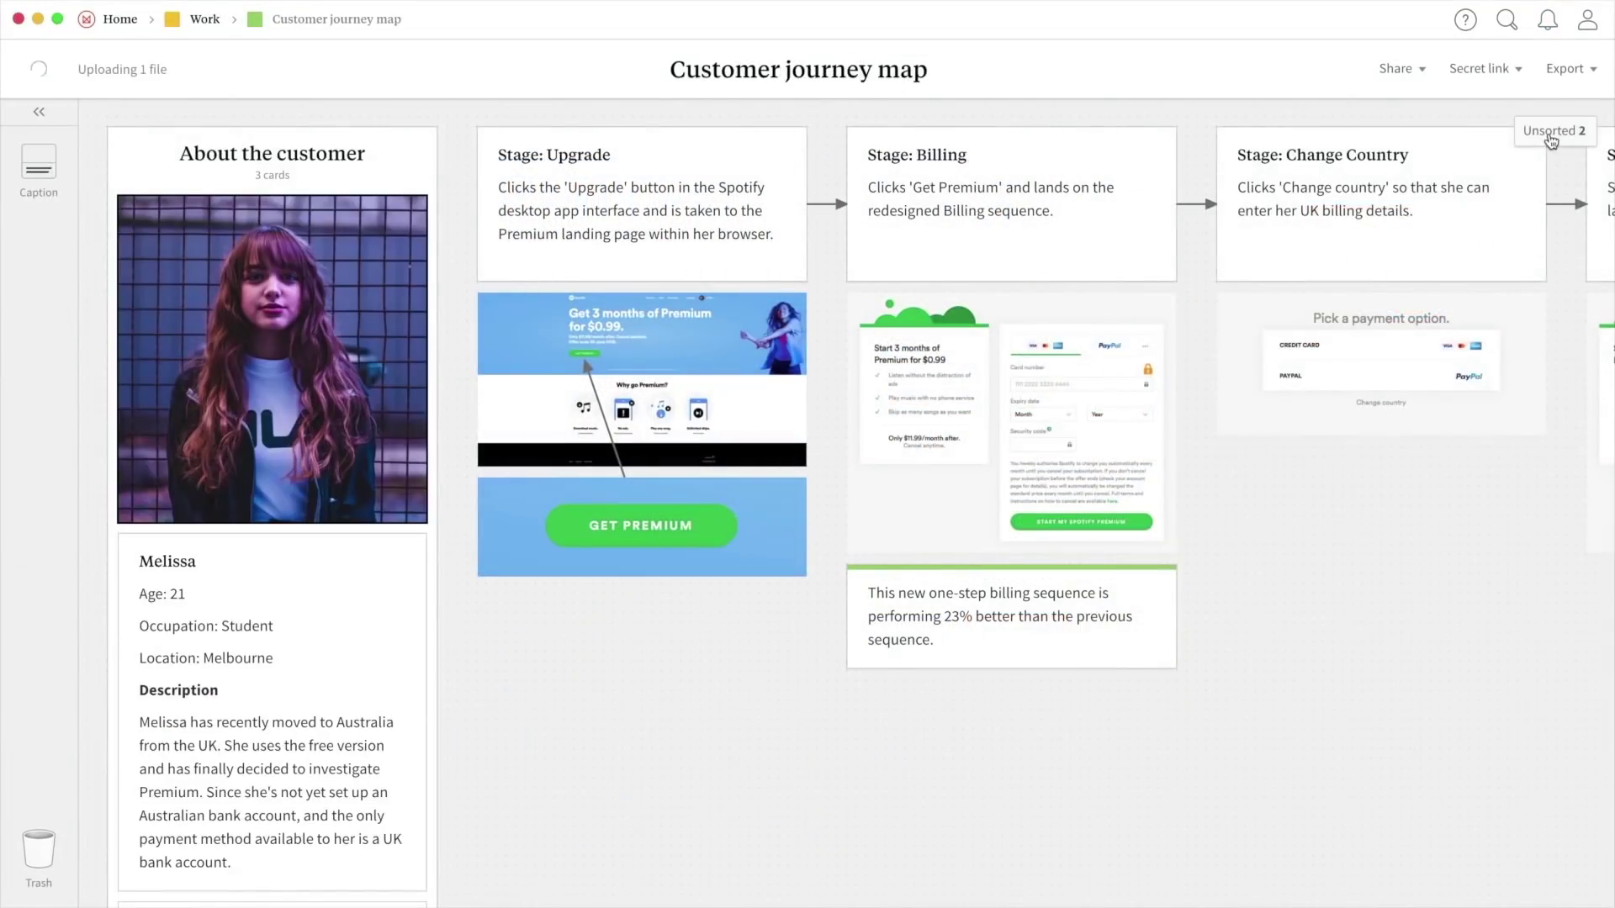
Drag the payment-options image card from Unsorted onto the board below Change Country.
{"action": "left_click", "coordinate": [1553, 130]}
{"action": "left_click_drag", "start_coordinate": [1430, 379], "coordinate": [1430, 504]}
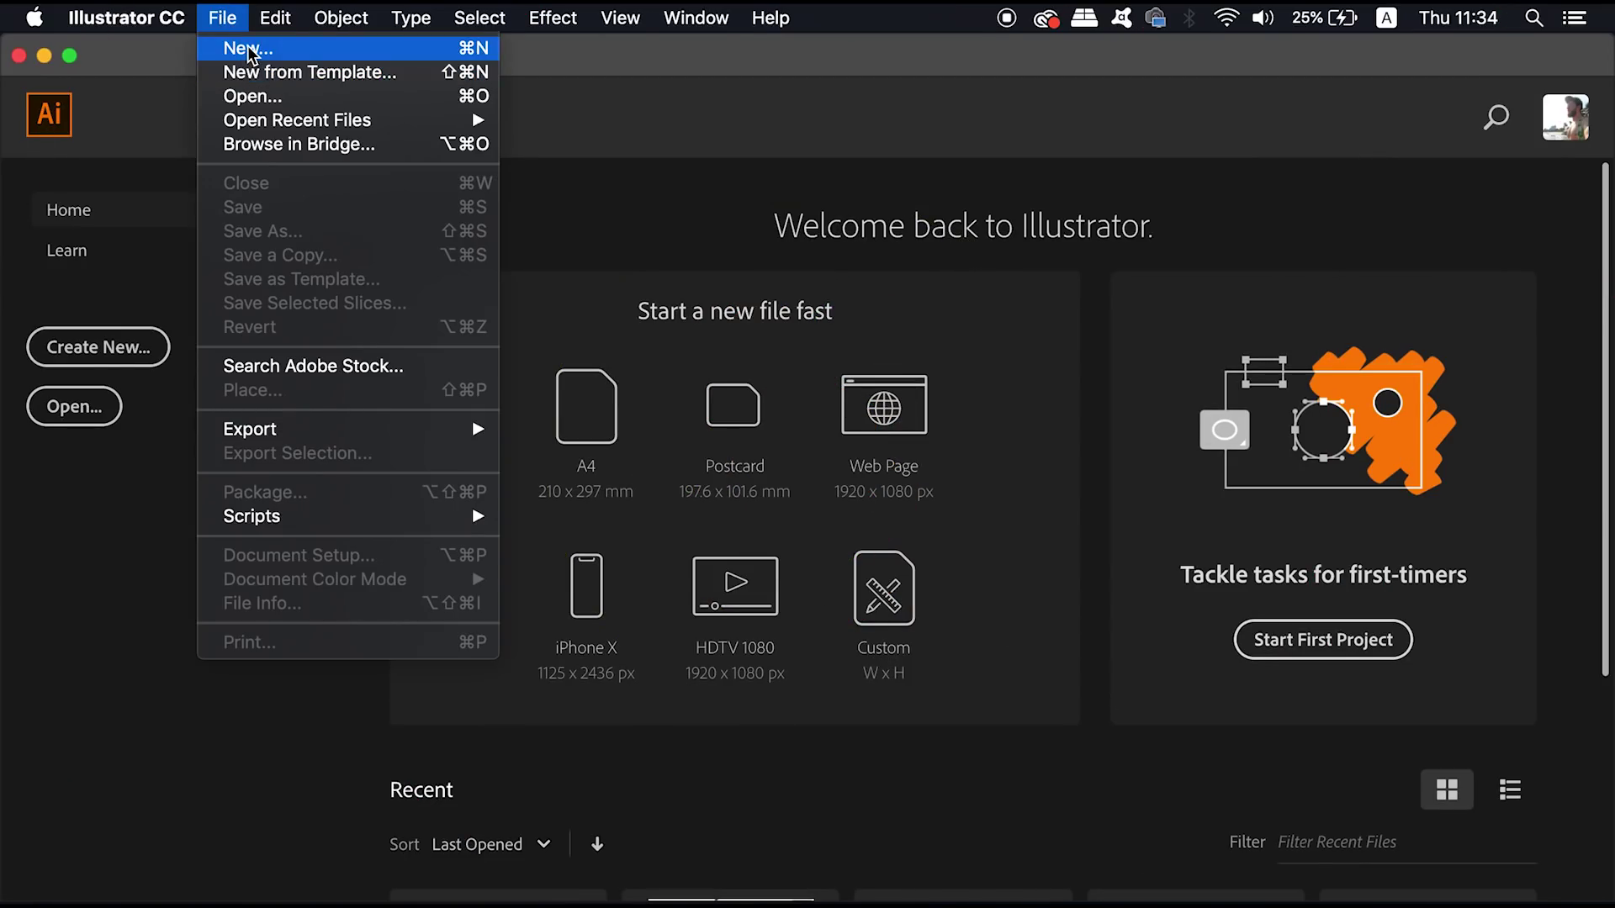
Create a 2880 × 1800 px web document from the MacBook Pro 15 Retina preset.
{"action": "left_click", "coordinate": [249, 52]}
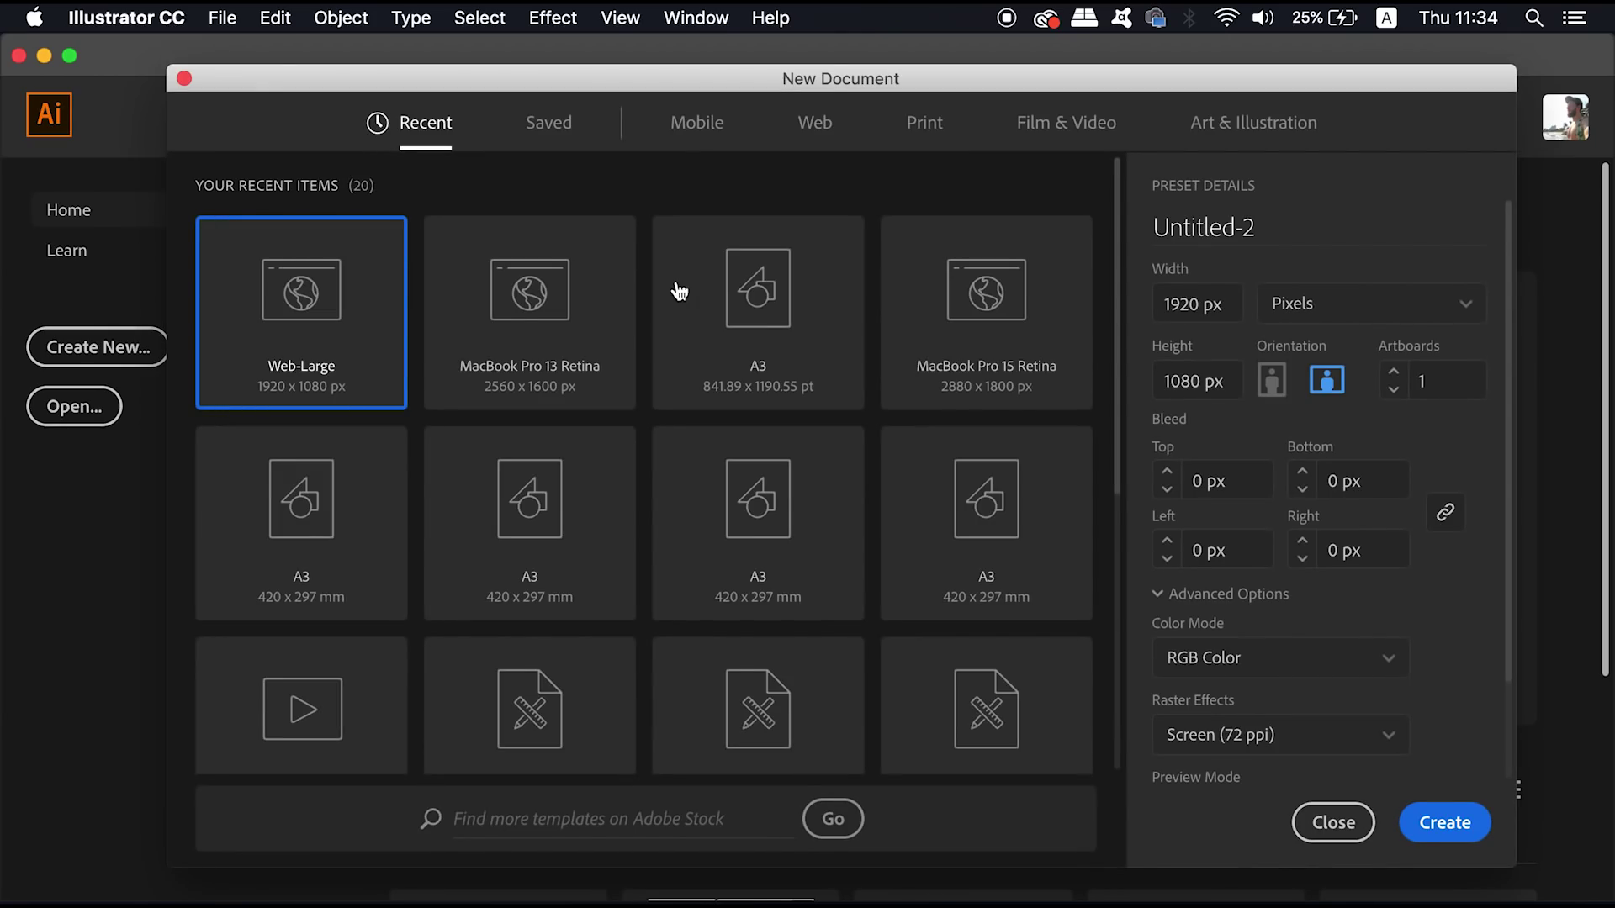
{"action": "left_click", "coordinate": [818, 132]}
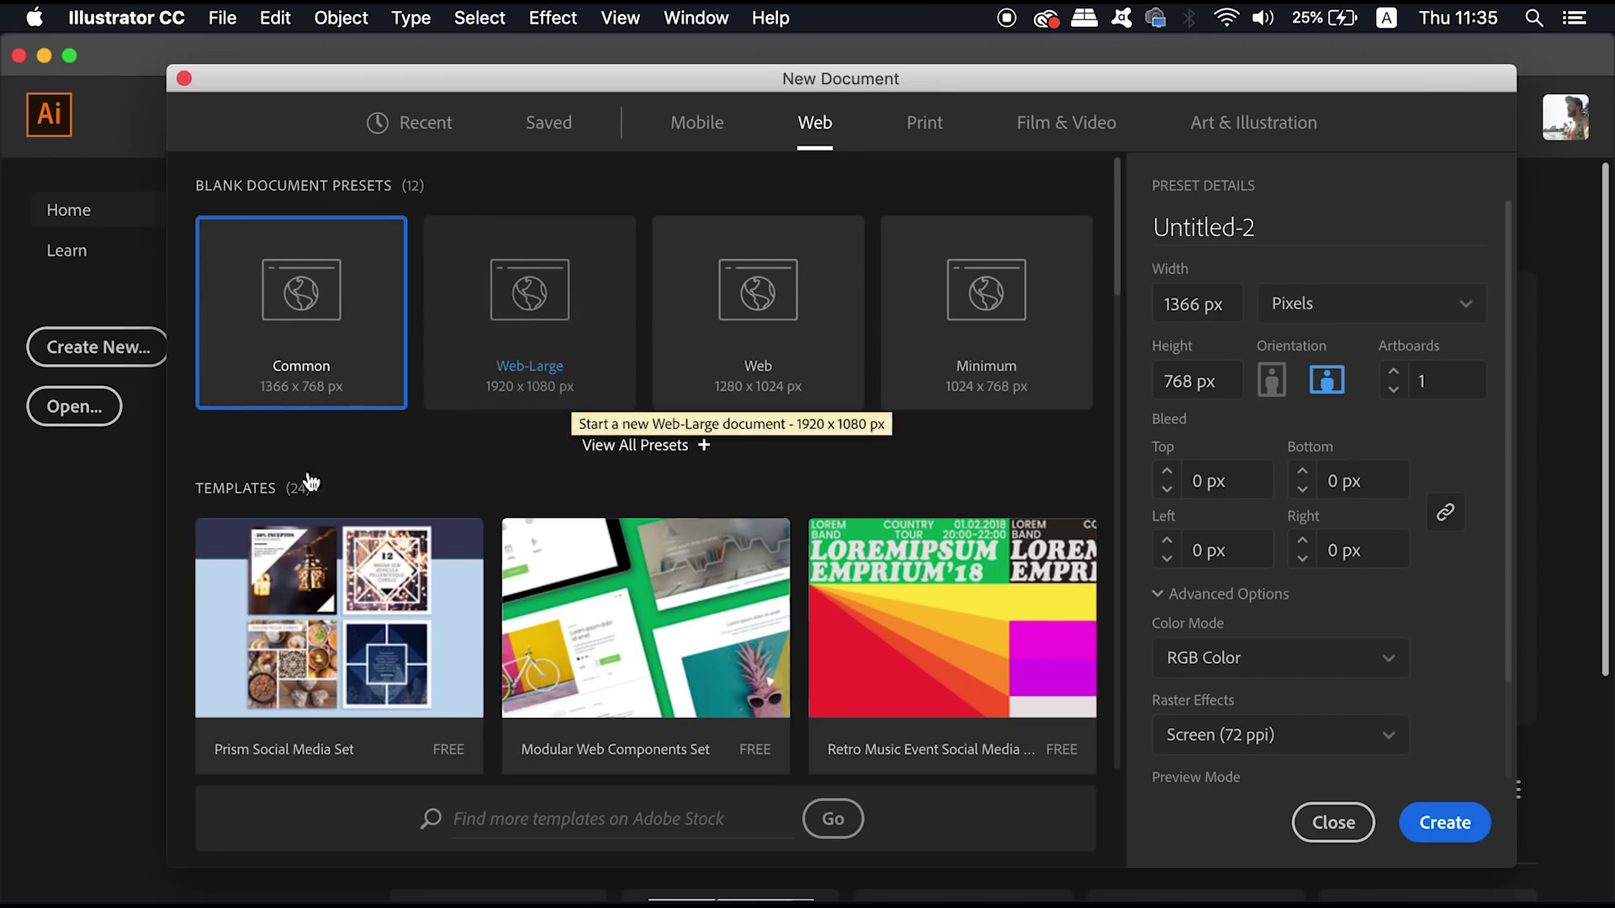
{"action": "left_click", "coordinate": [586, 444]}
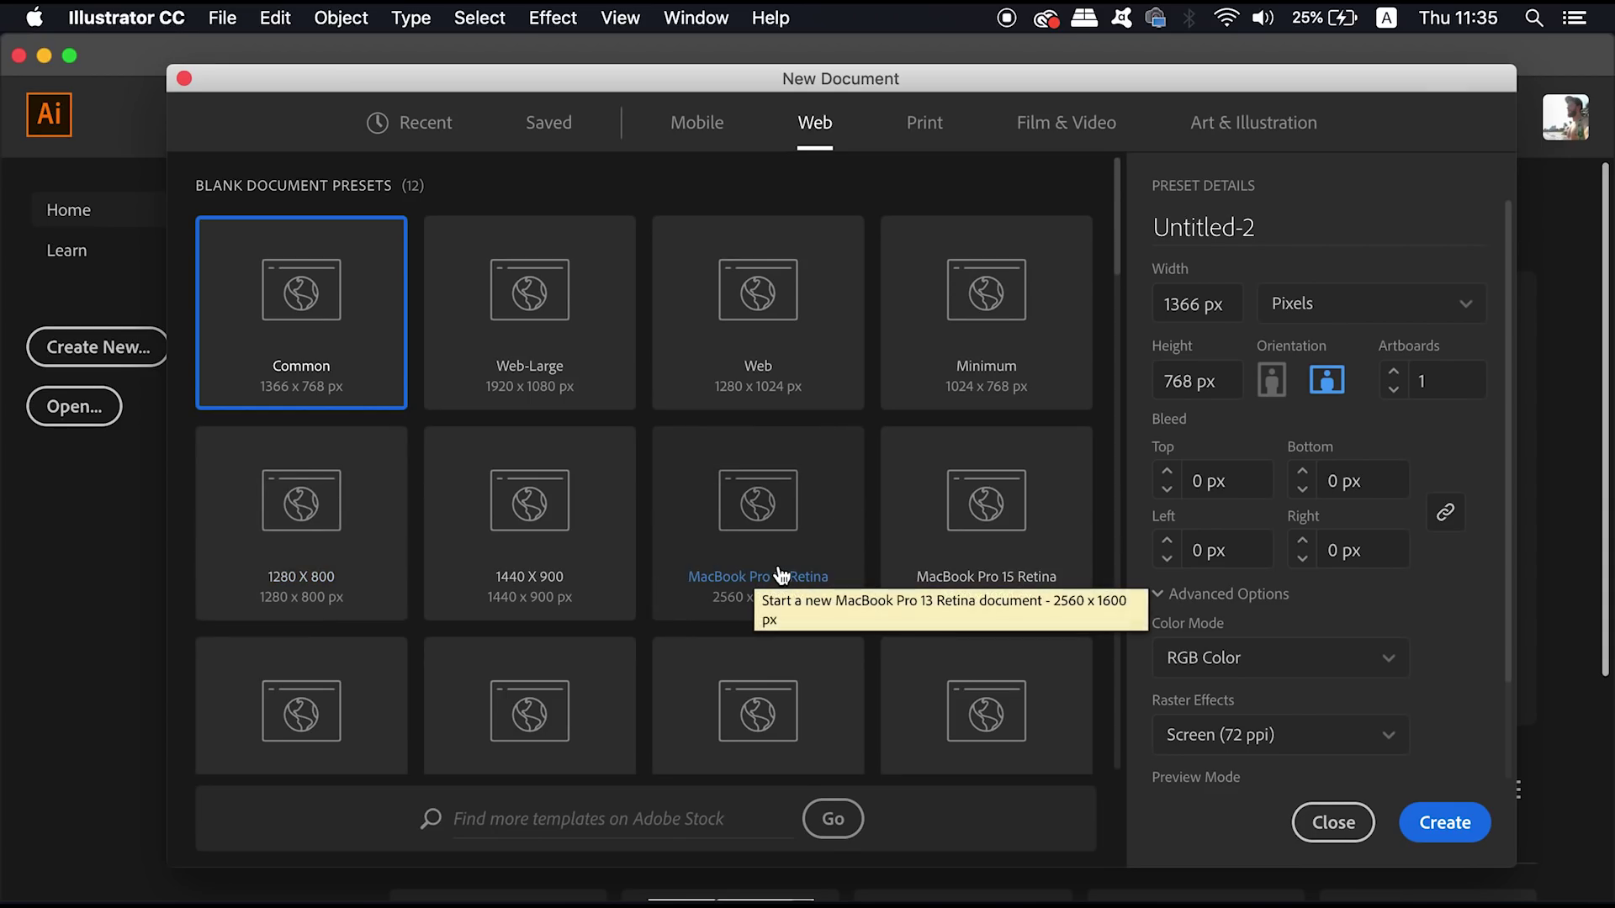
{"action": "left_click", "coordinate": [863, 526]}
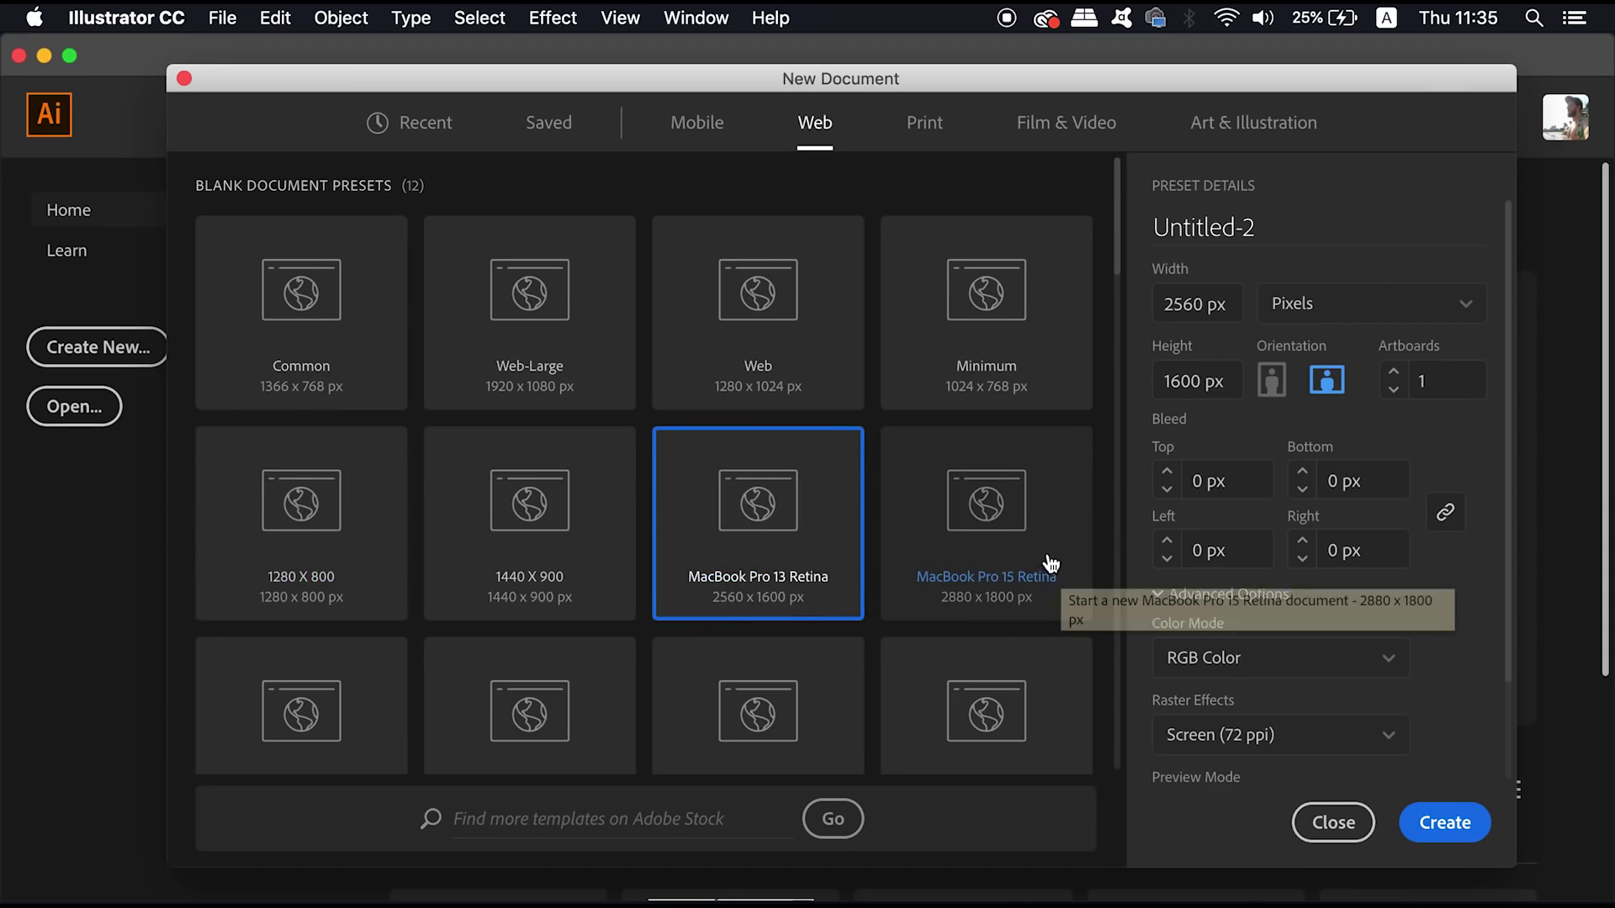
{"action": "left_click", "coordinate": [1006, 619]}
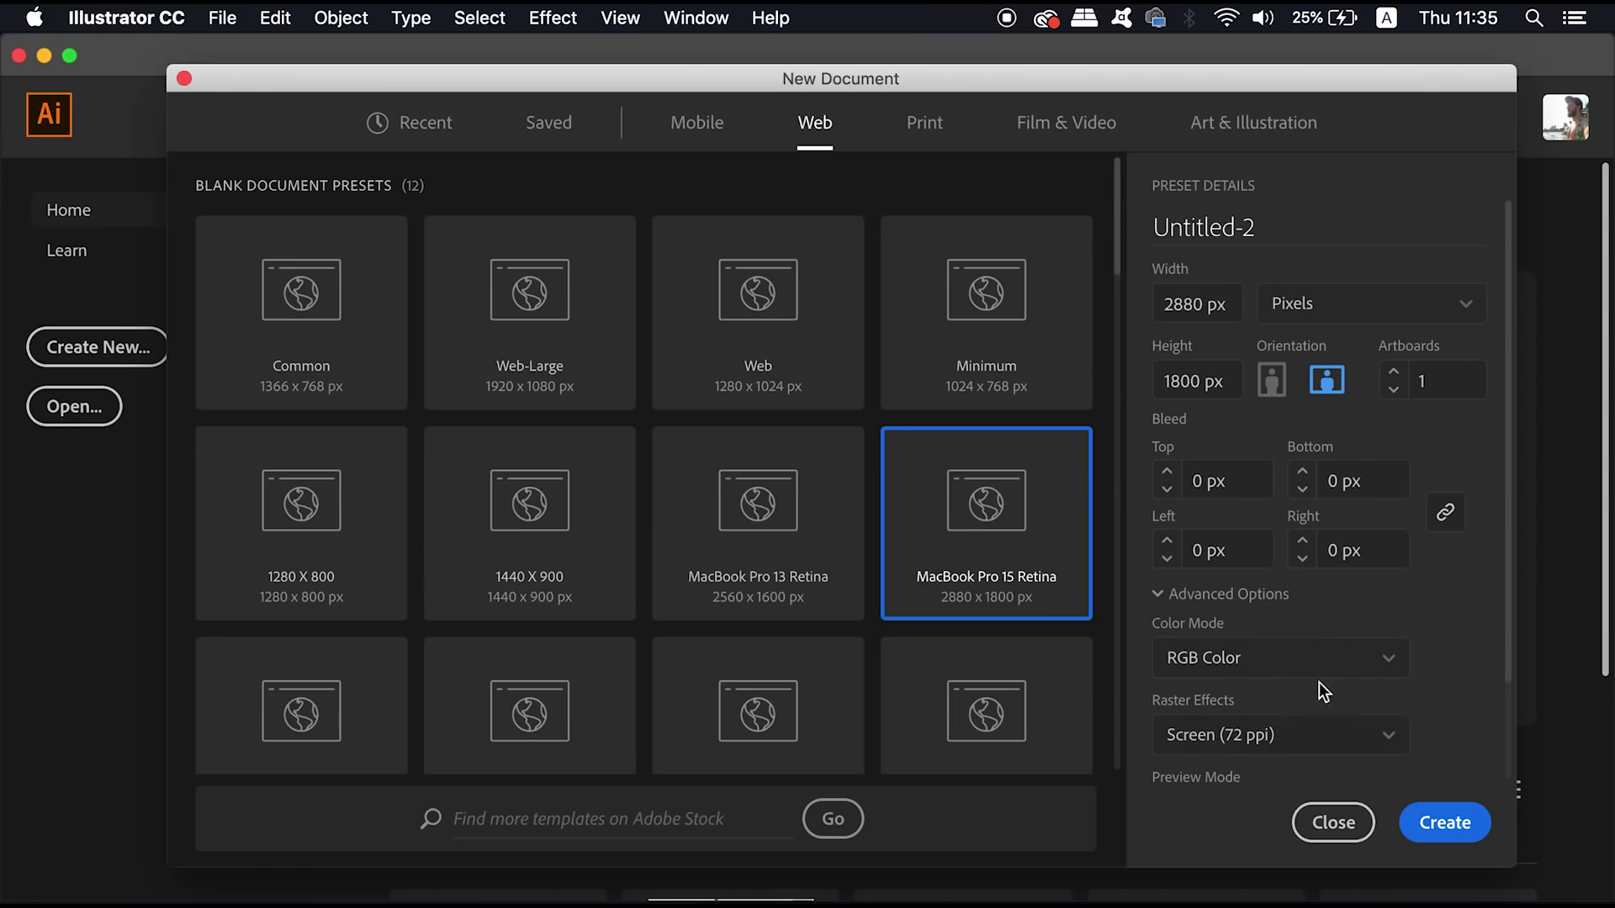
{"action": "left_click", "coordinate": [1442, 821]}
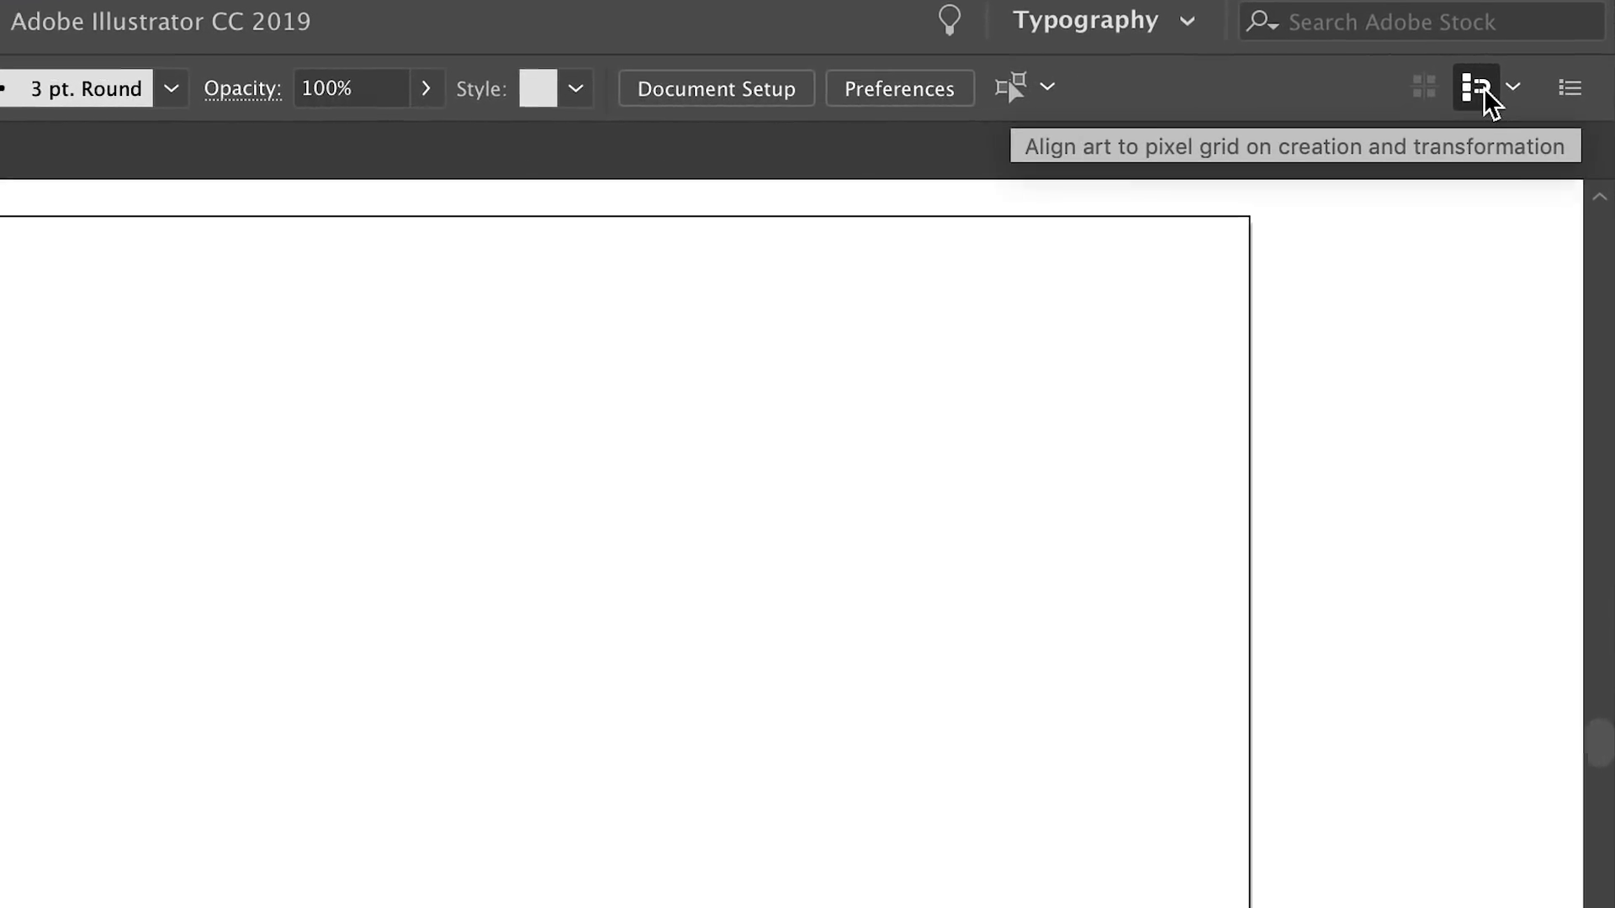
Turn off Align Art to Pixel Grid and review the User Interface preferences.
{"action": "left_click", "coordinate": [1474, 87]}
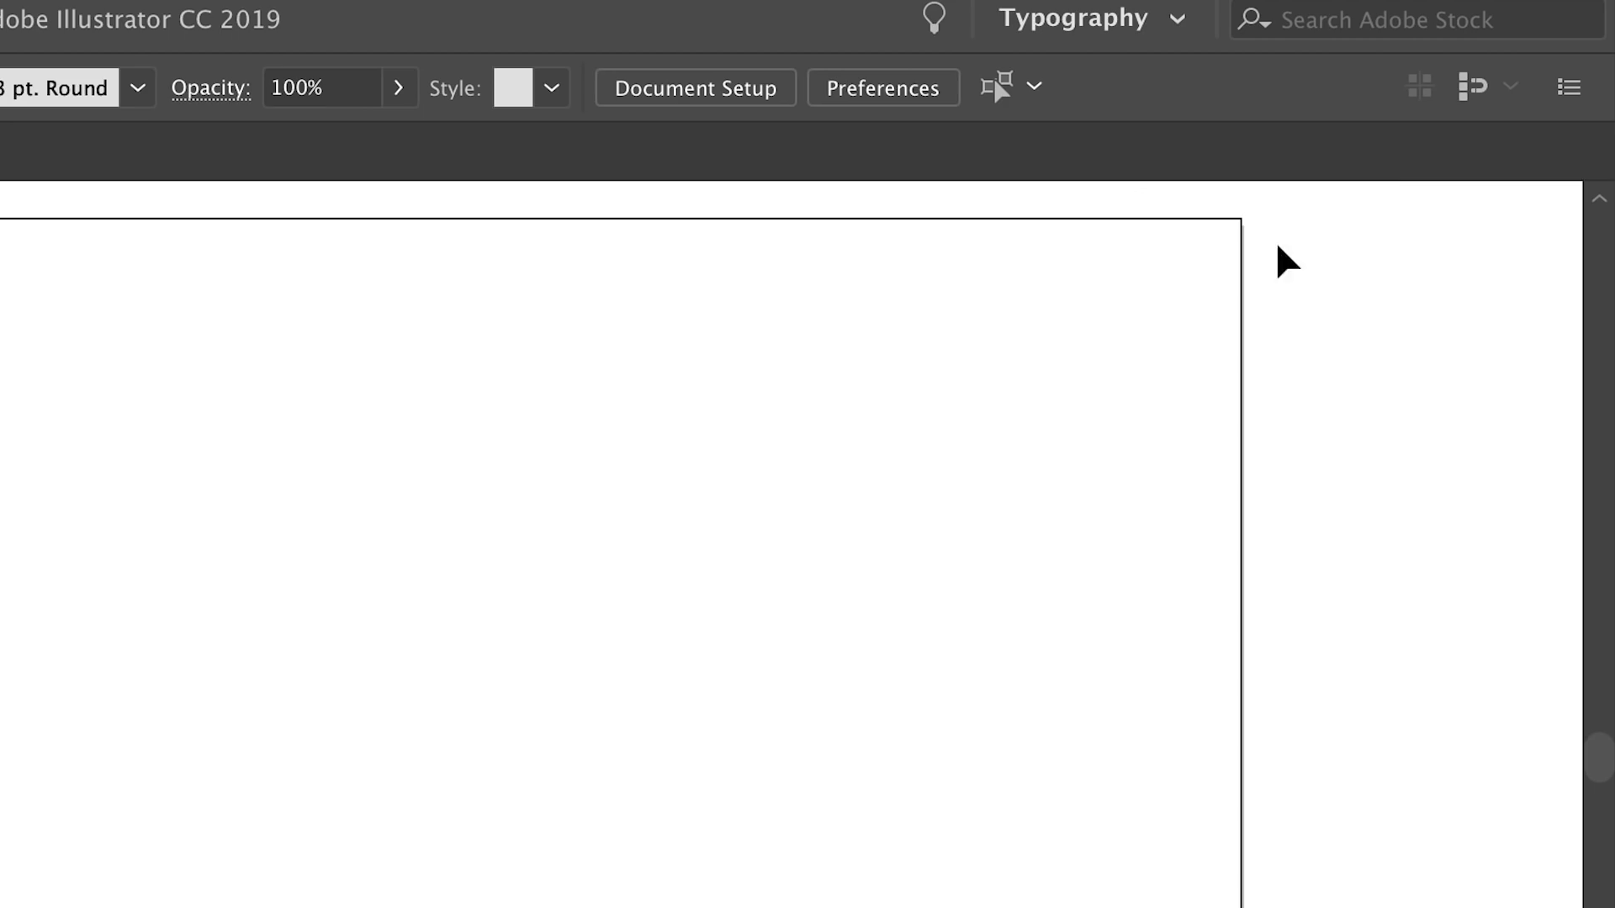
{"action": "left_click", "coordinate": [648, 720]}
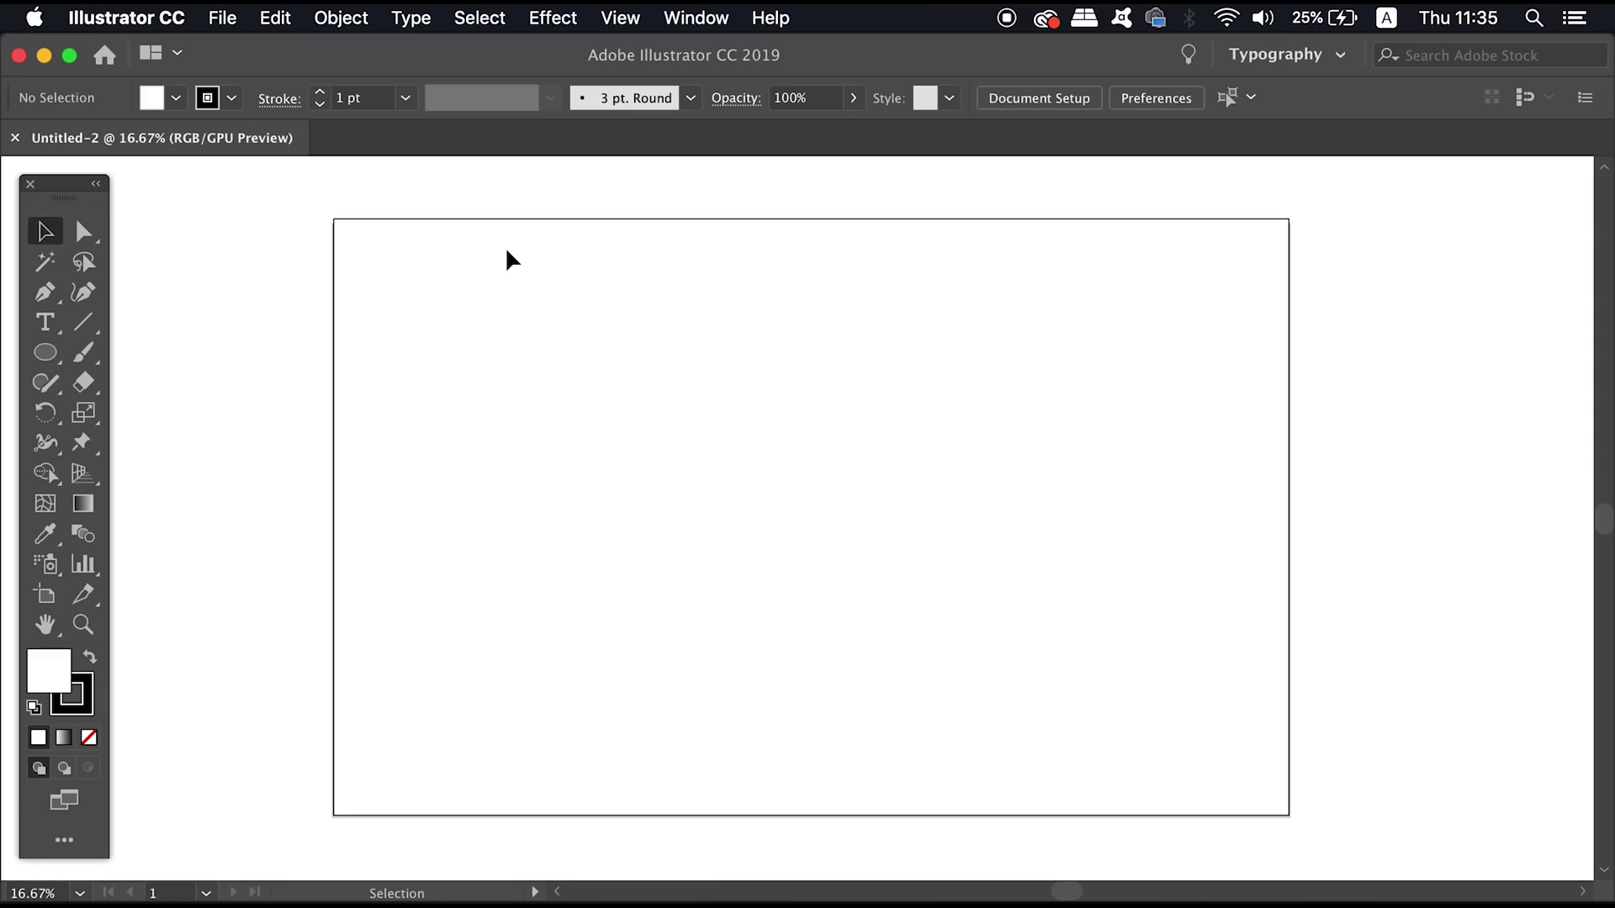
{"action": "key", "text": "super+k"}
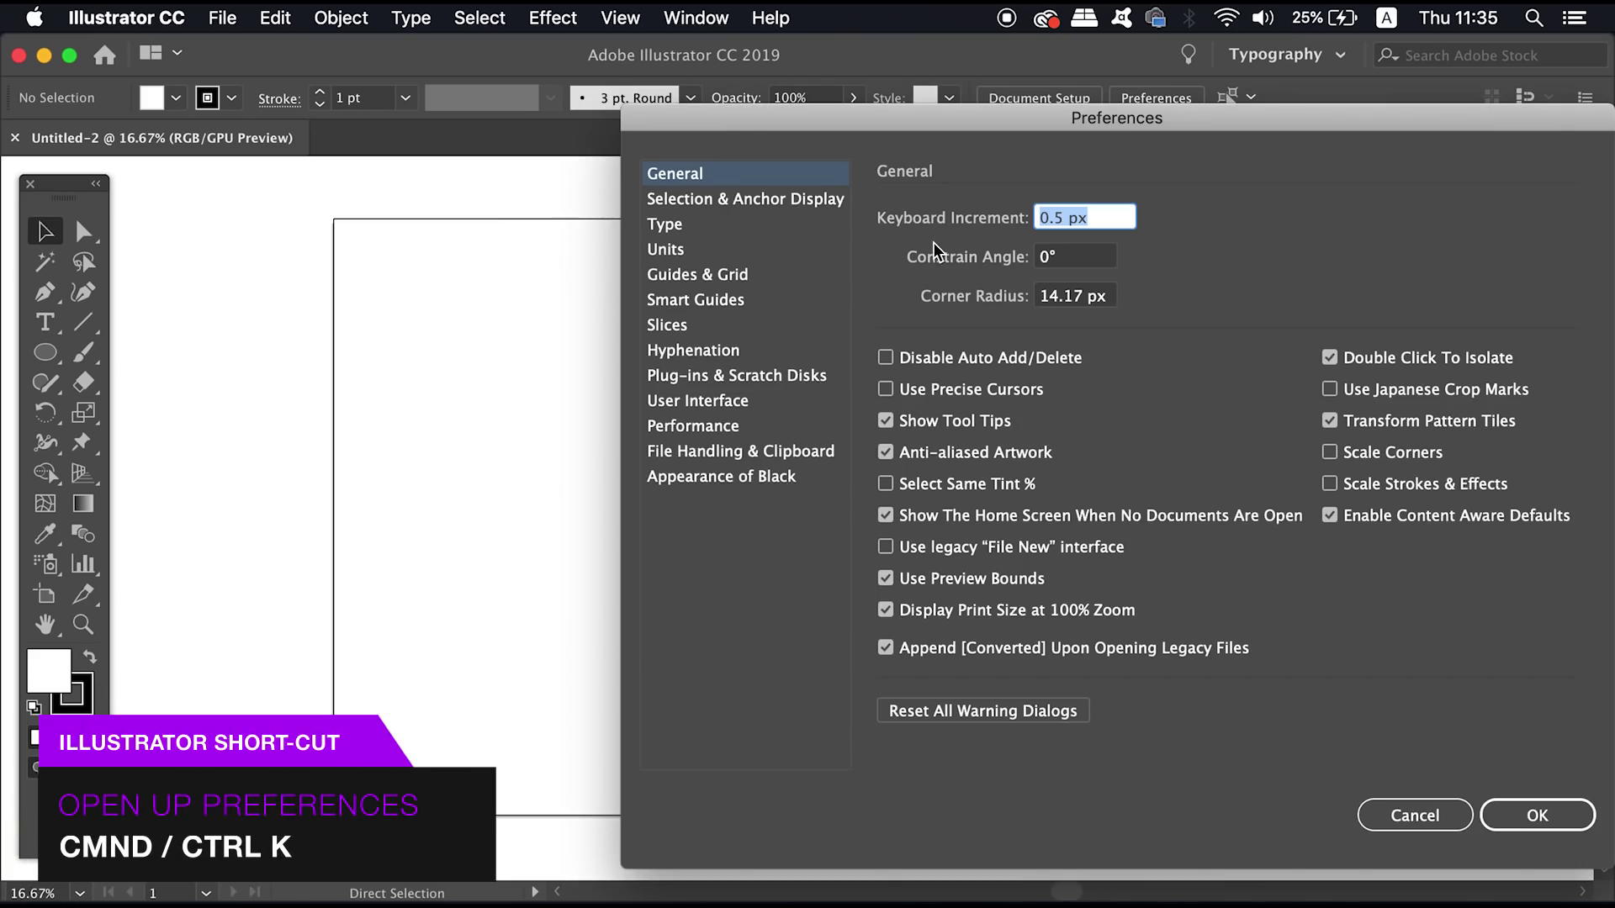
{"action": "left_click", "coordinate": [701, 402]}
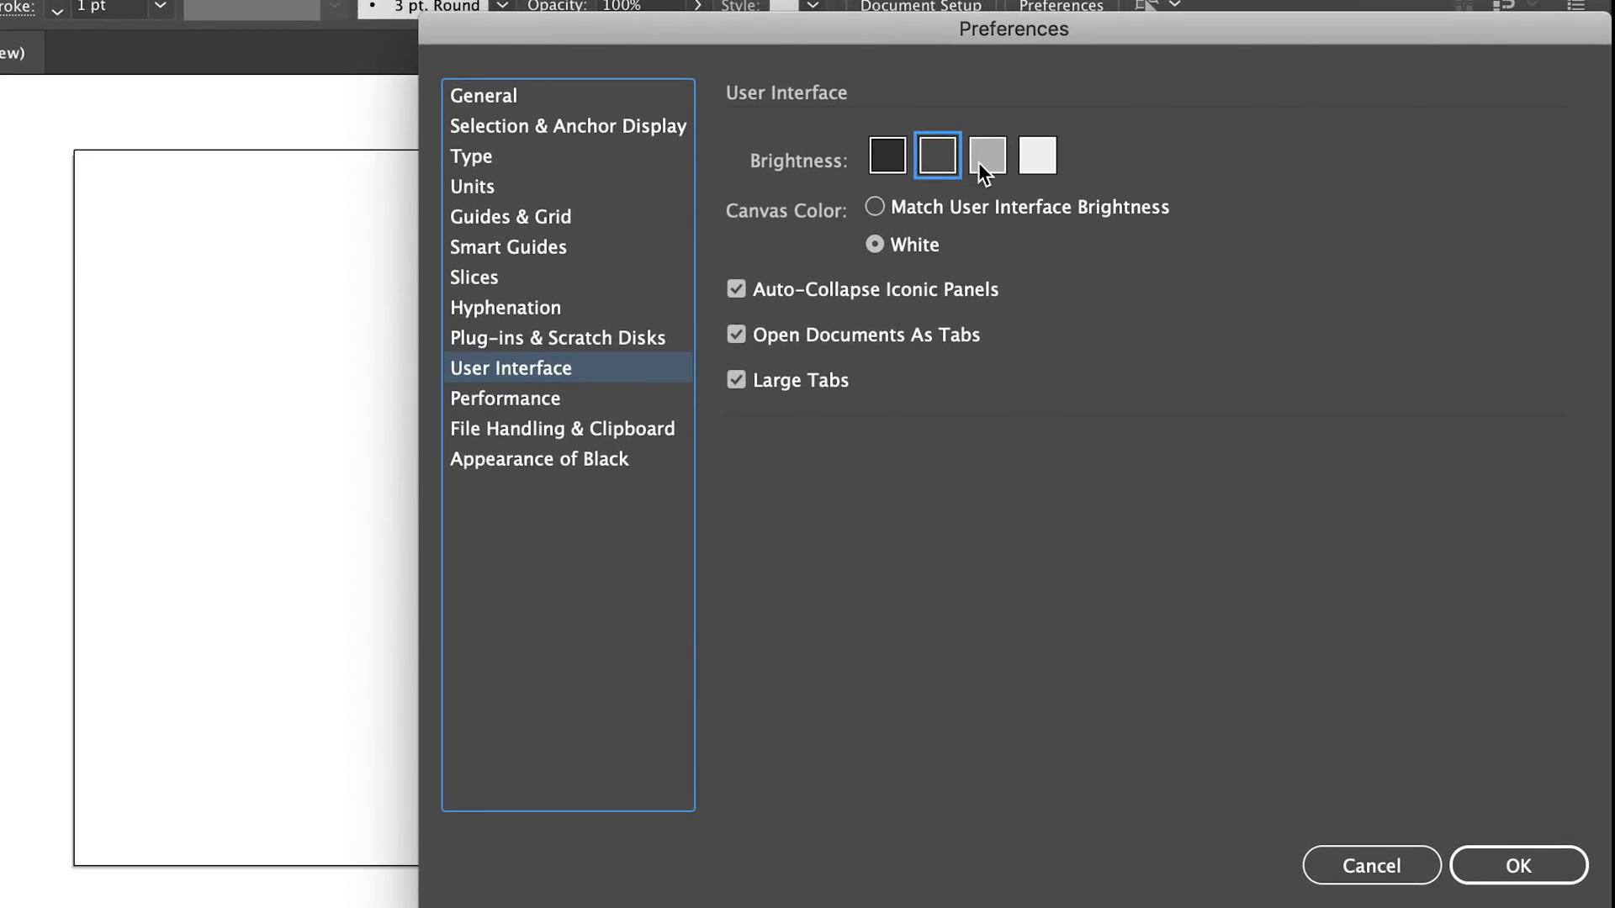
{"action": "left_click", "coordinate": [1507, 841]}
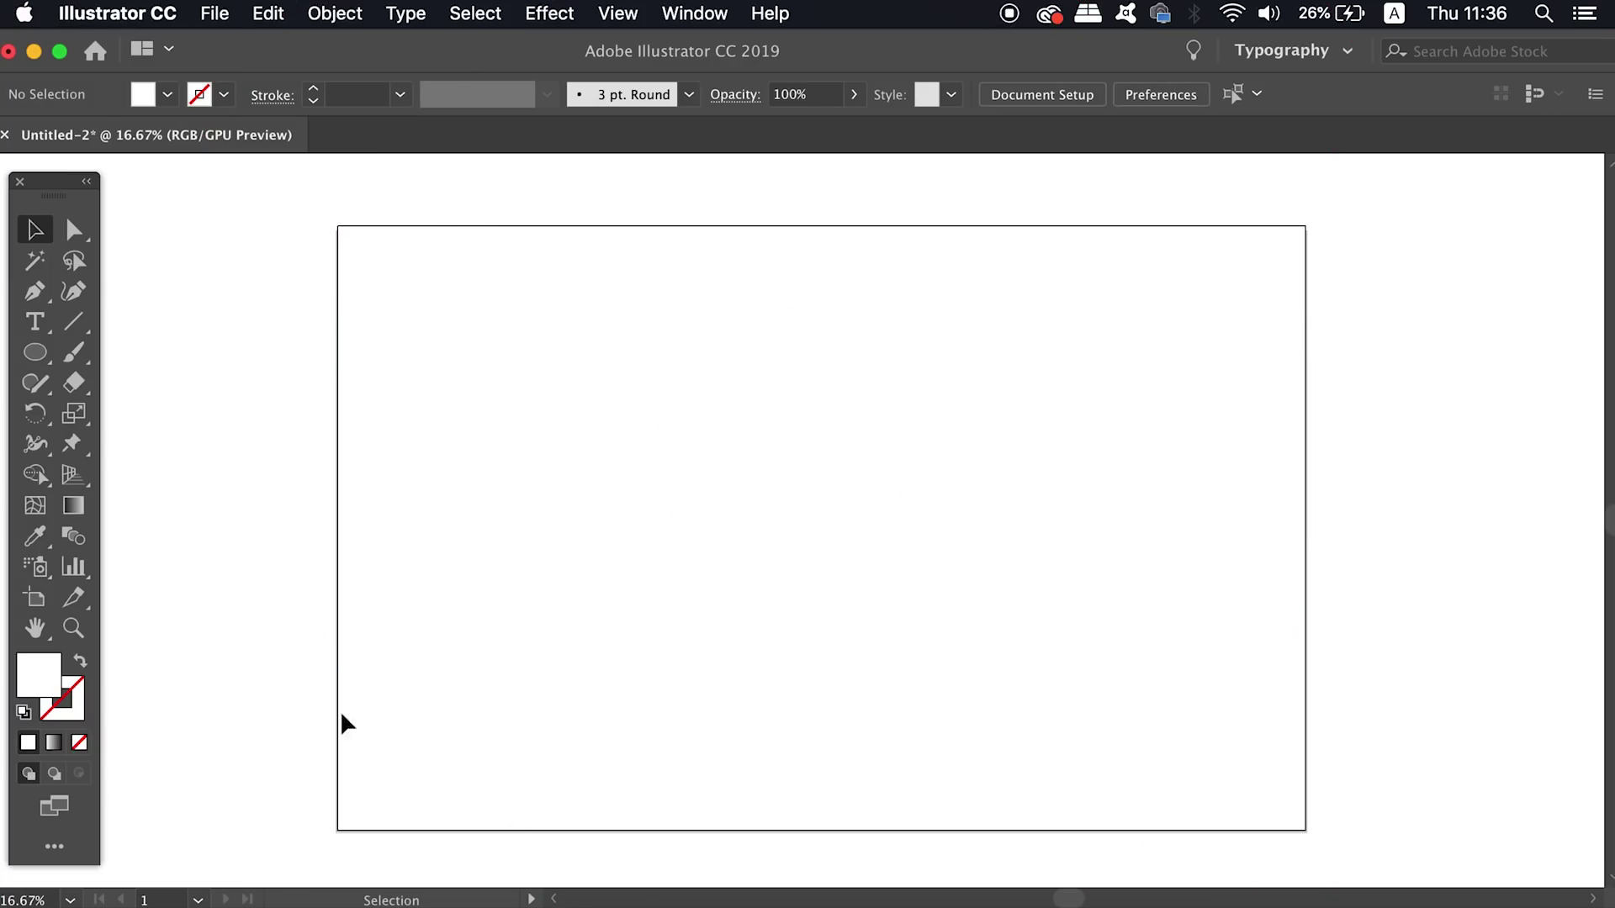
Apply a gradient fill and set its starting stop to dark blue.
{"action": "left_click", "coordinate": [60, 746]}
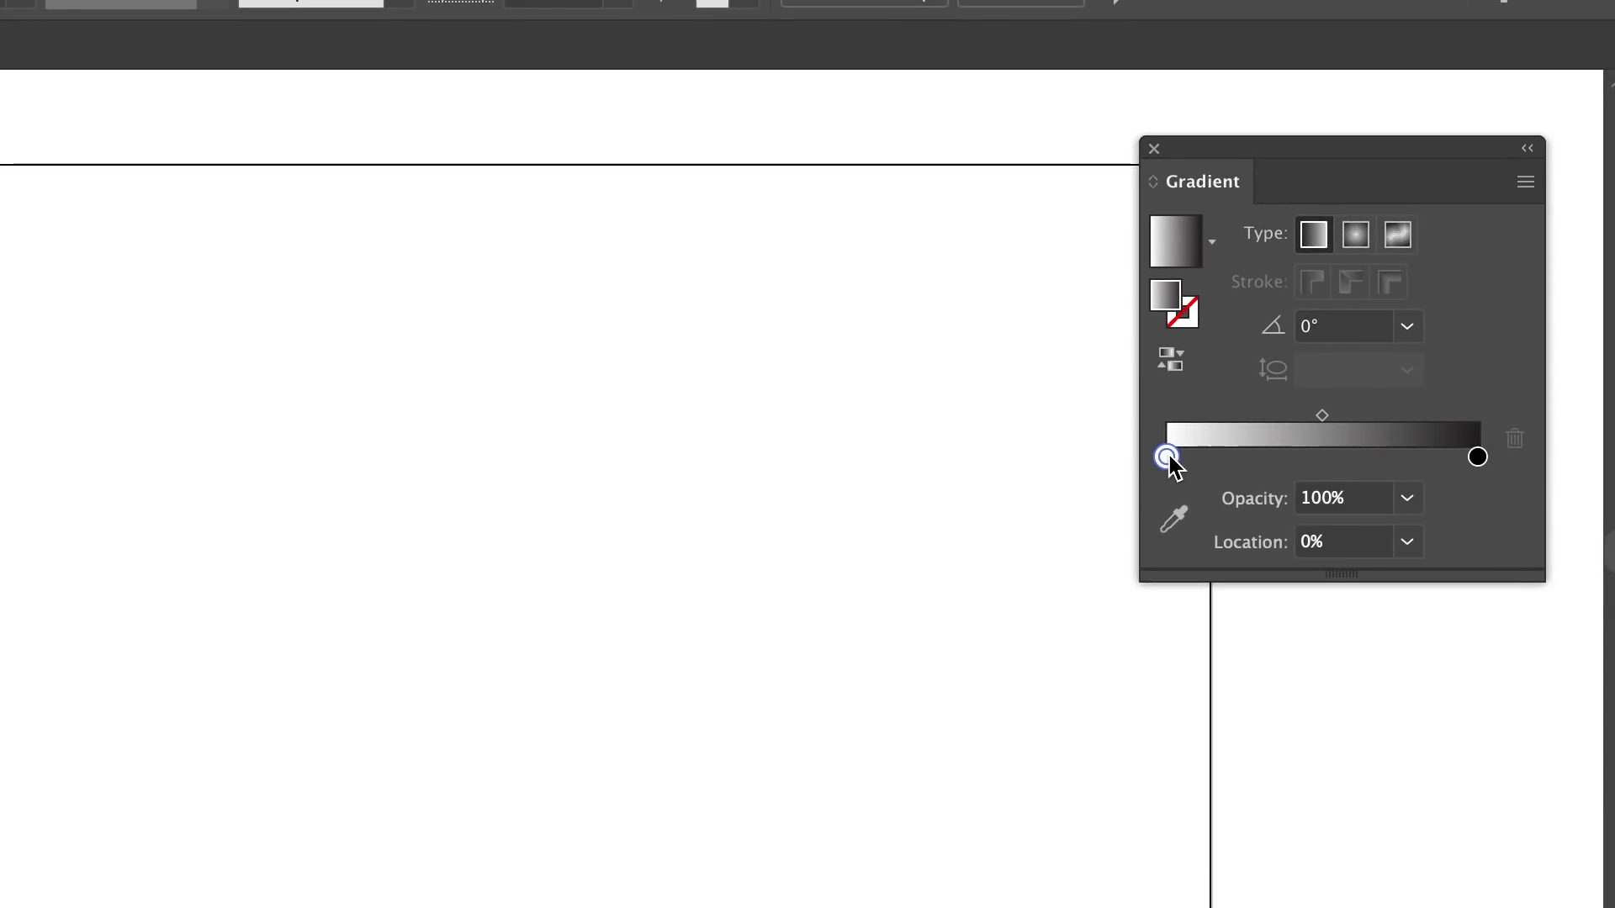
{"action": "double_click", "coordinate": [1227, 452]}
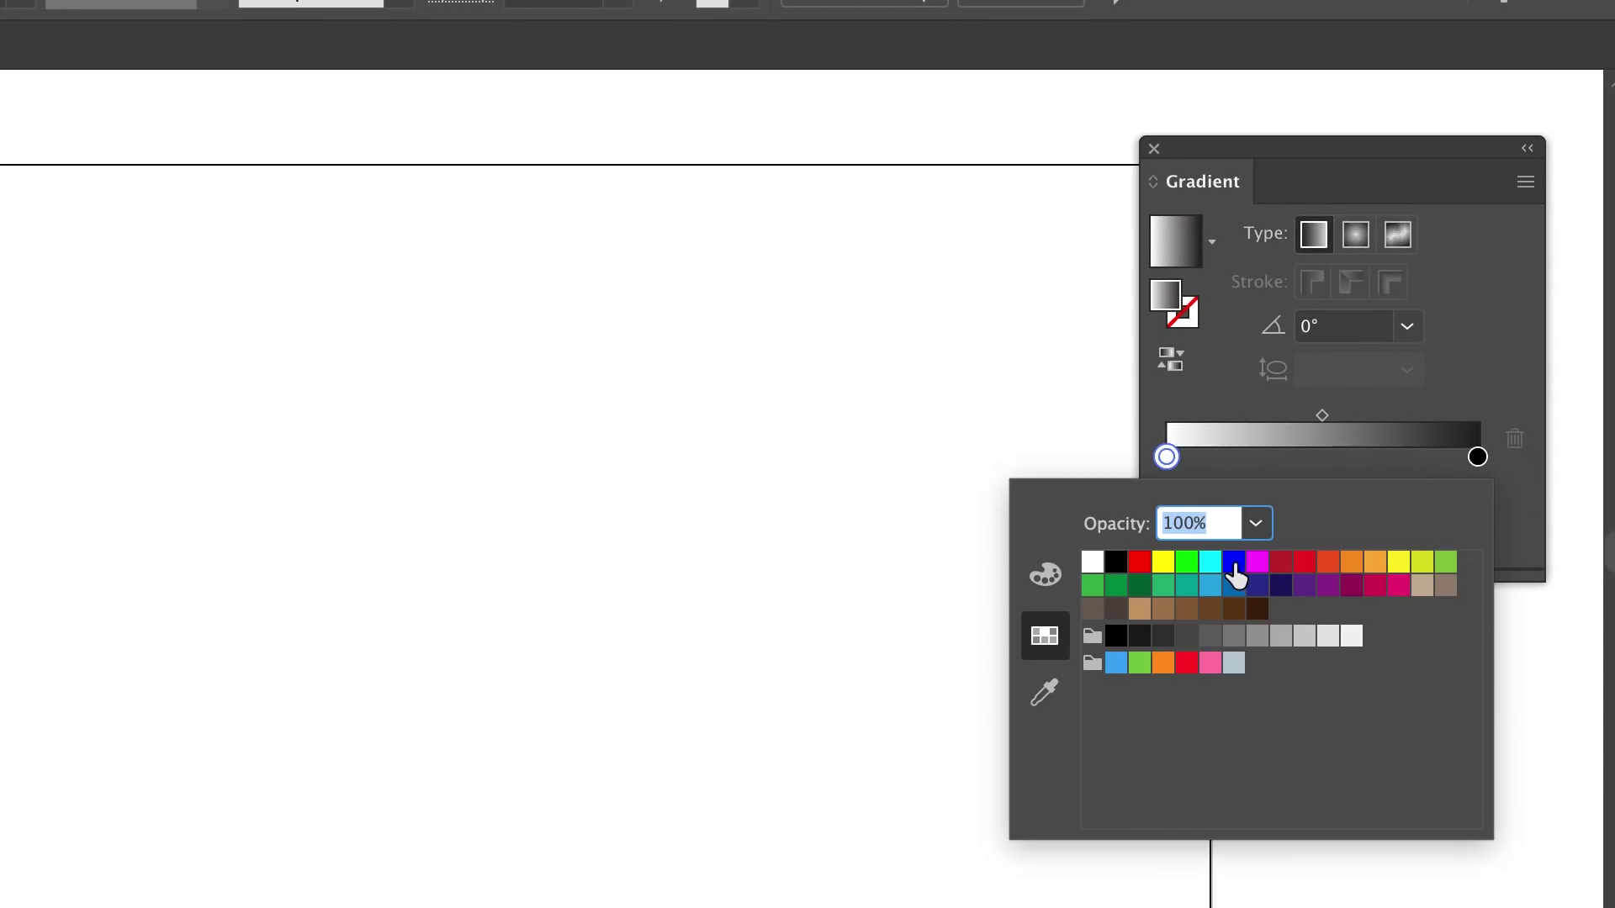
{"action": "left_click", "coordinate": [1233, 563]}
{"action": "left_click", "coordinate": [1048, 584]}
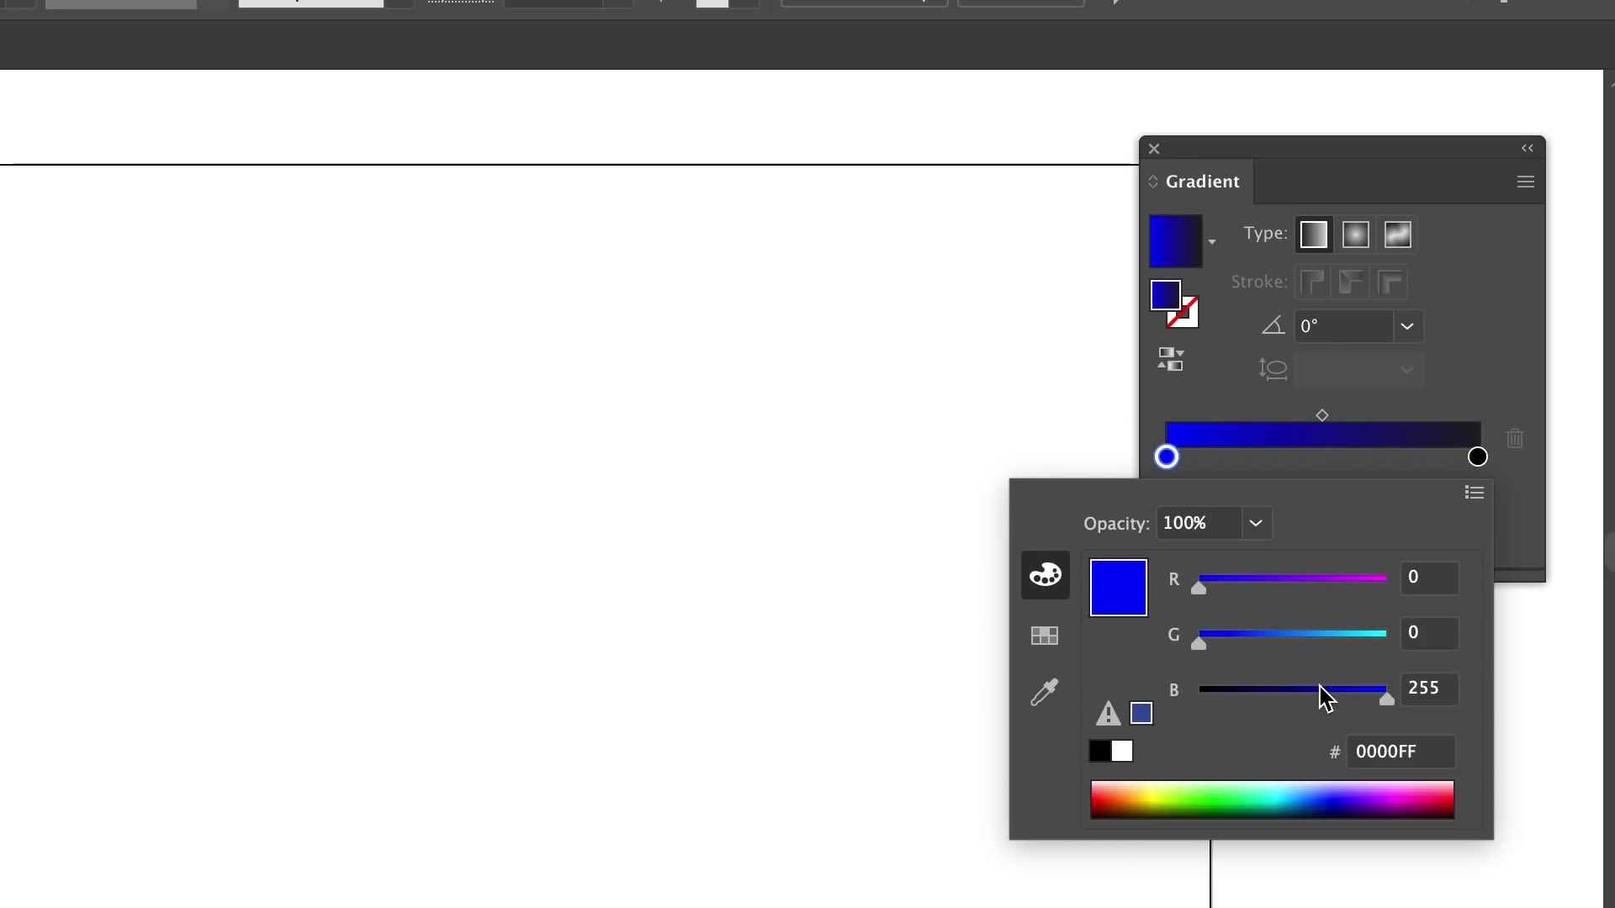
{"action": "left_click_drag", "start_coordinate": [1320, 695], "coordinate": [1342, 698]}
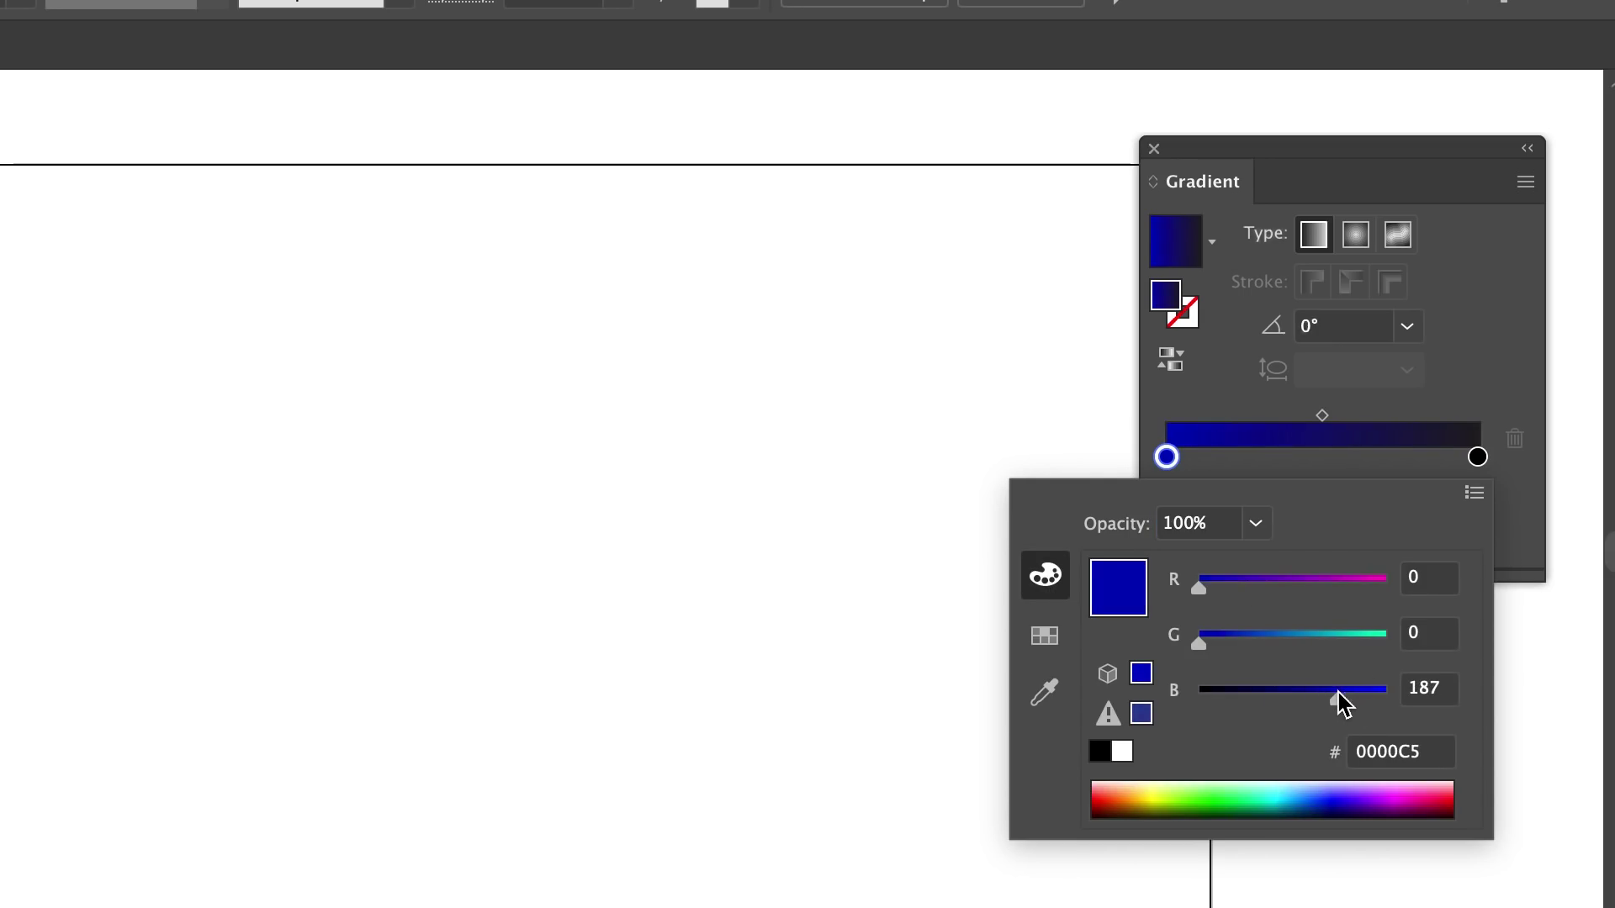
{"action": "left_click", "coordinate": [1453, 383]}
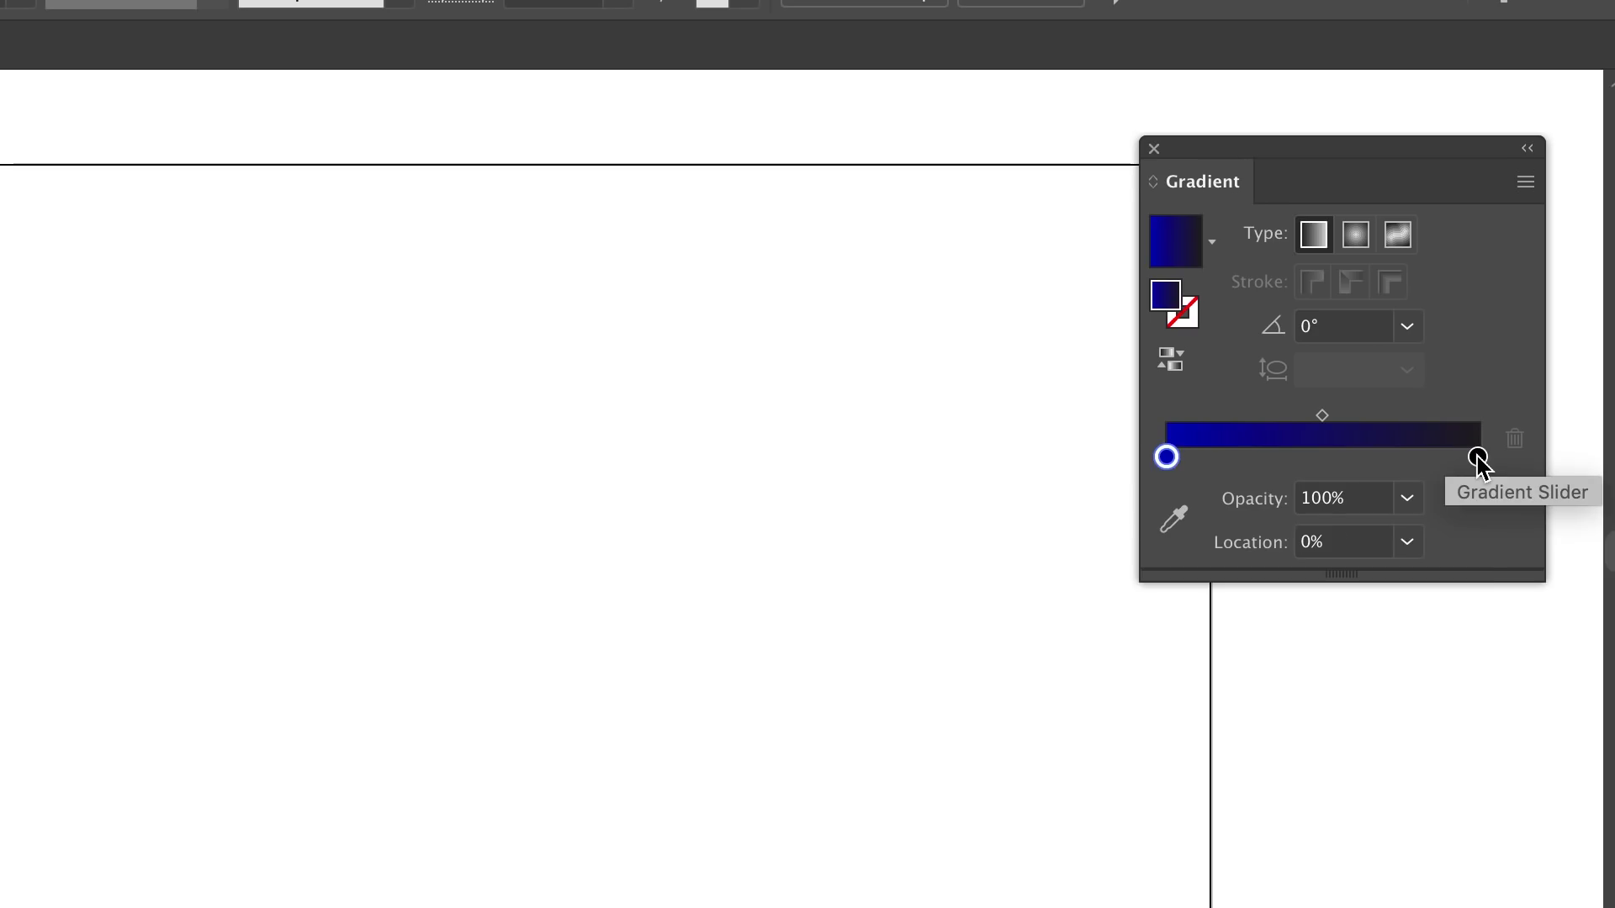
Set the gradient's end stop to magenta-purple and its angle to 45°.
{"action": "double_click", "coordinate": [1478, 460]}
{"action": "left_click", "coordinate": [1044, 636]}
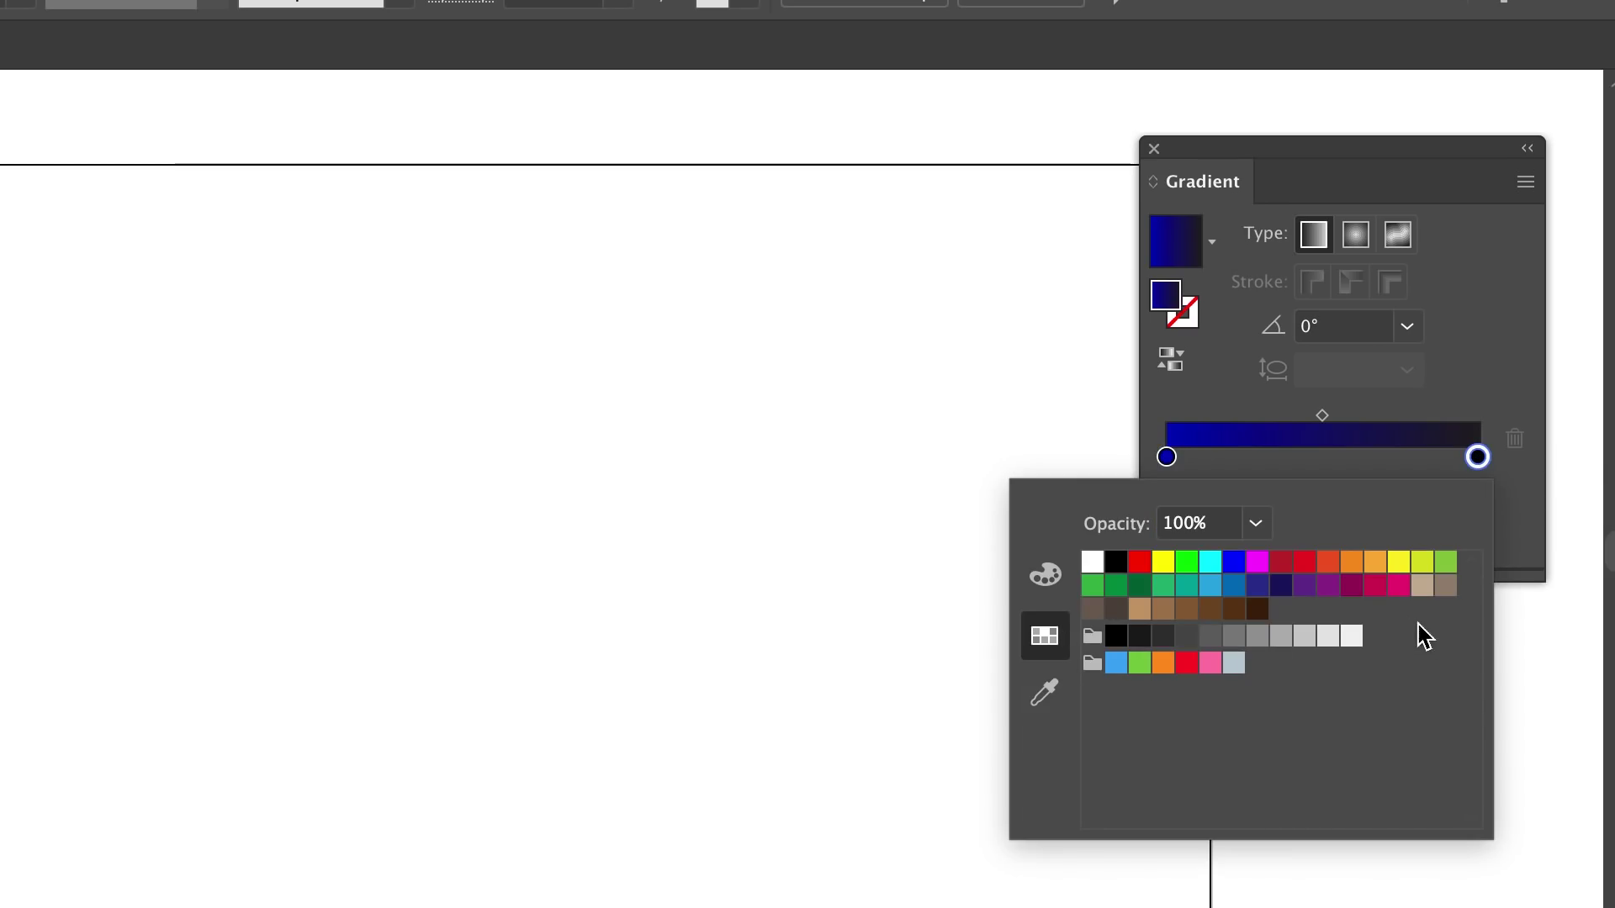
{"action": "left_click", "coordinate": [1398, 586]}
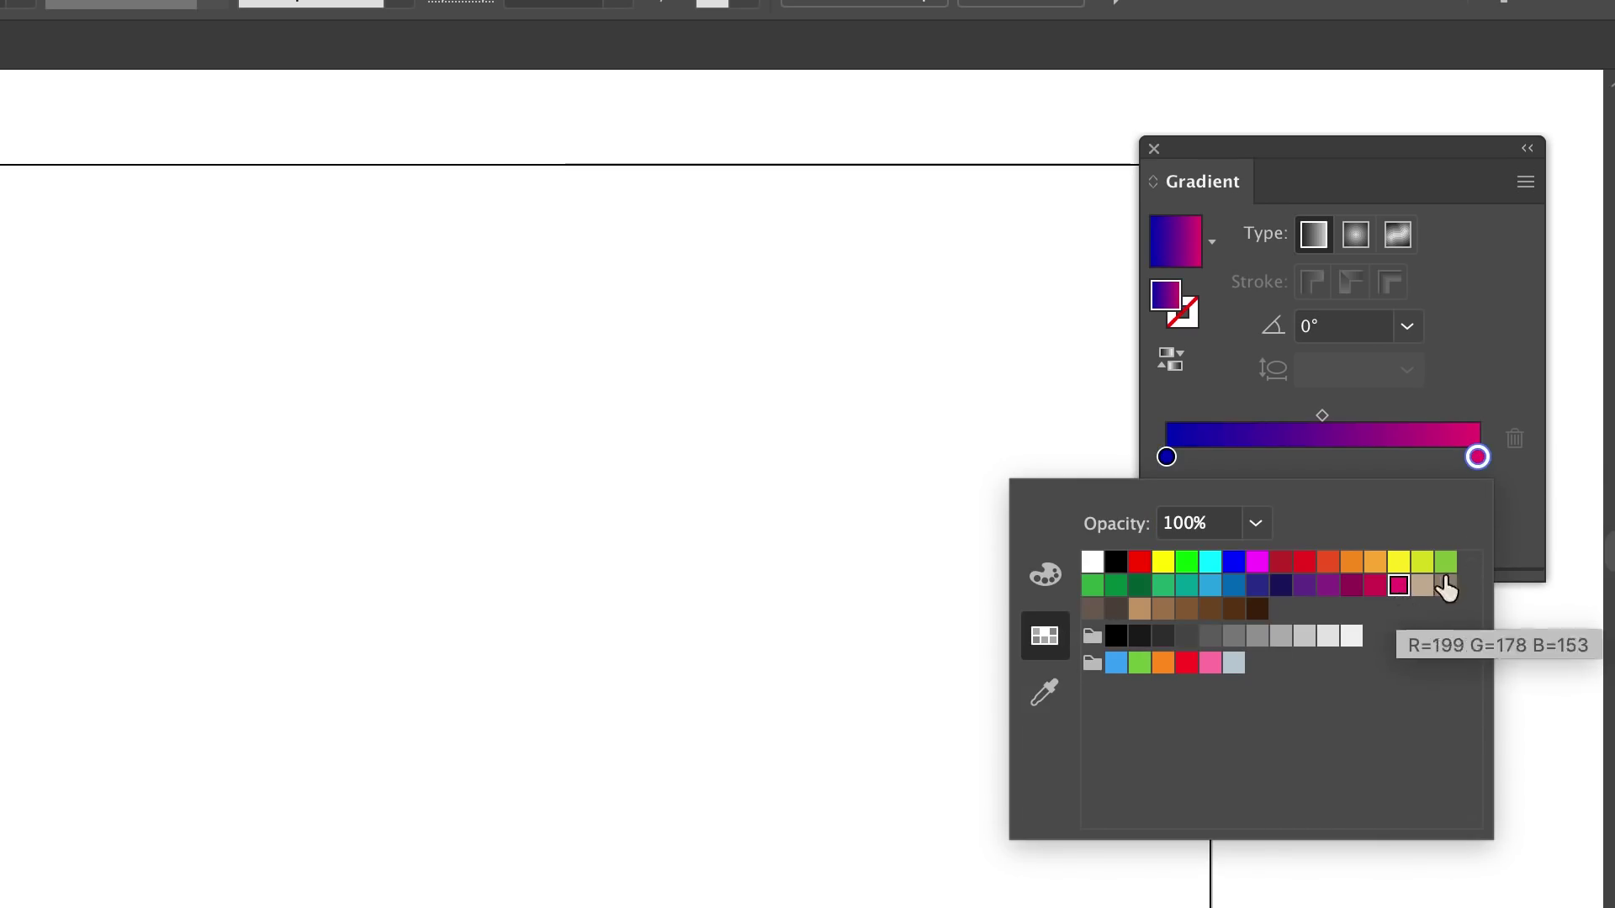
{"action": "left_click", "coordinate": [1046, 578]}
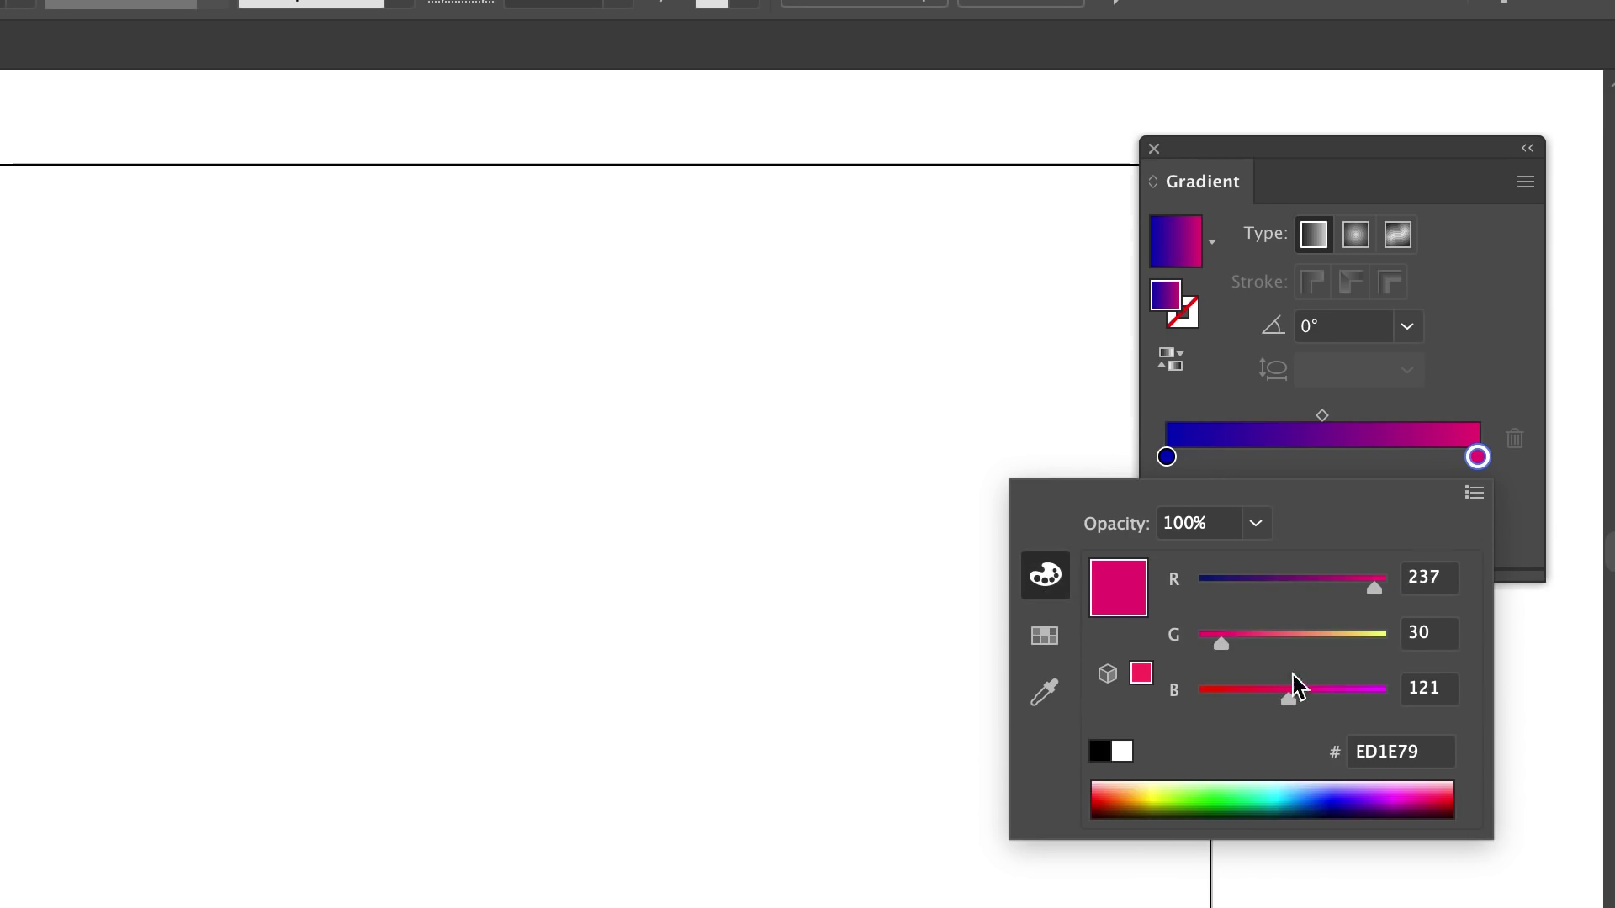
{"action": "left_click", "coordinate": [1343, 587]}
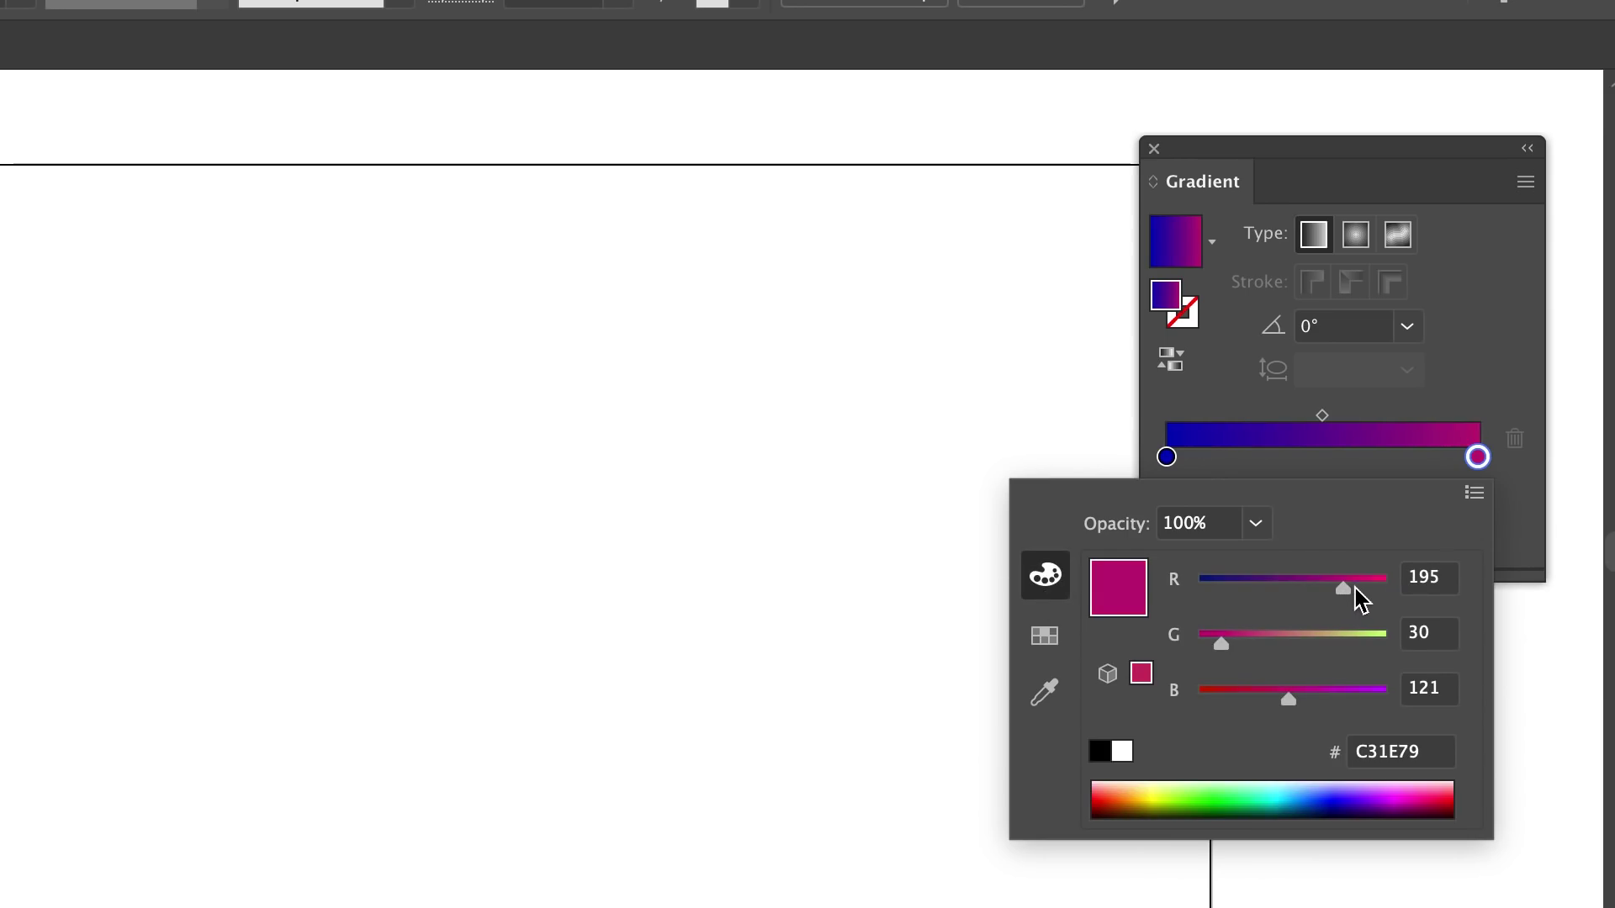
{"action": "left_click", "coordinate": [1308, 695]}
{"action": "left_click_drag", "start_coordinate": [1340, 597], "coordinate": [1330, 595]}
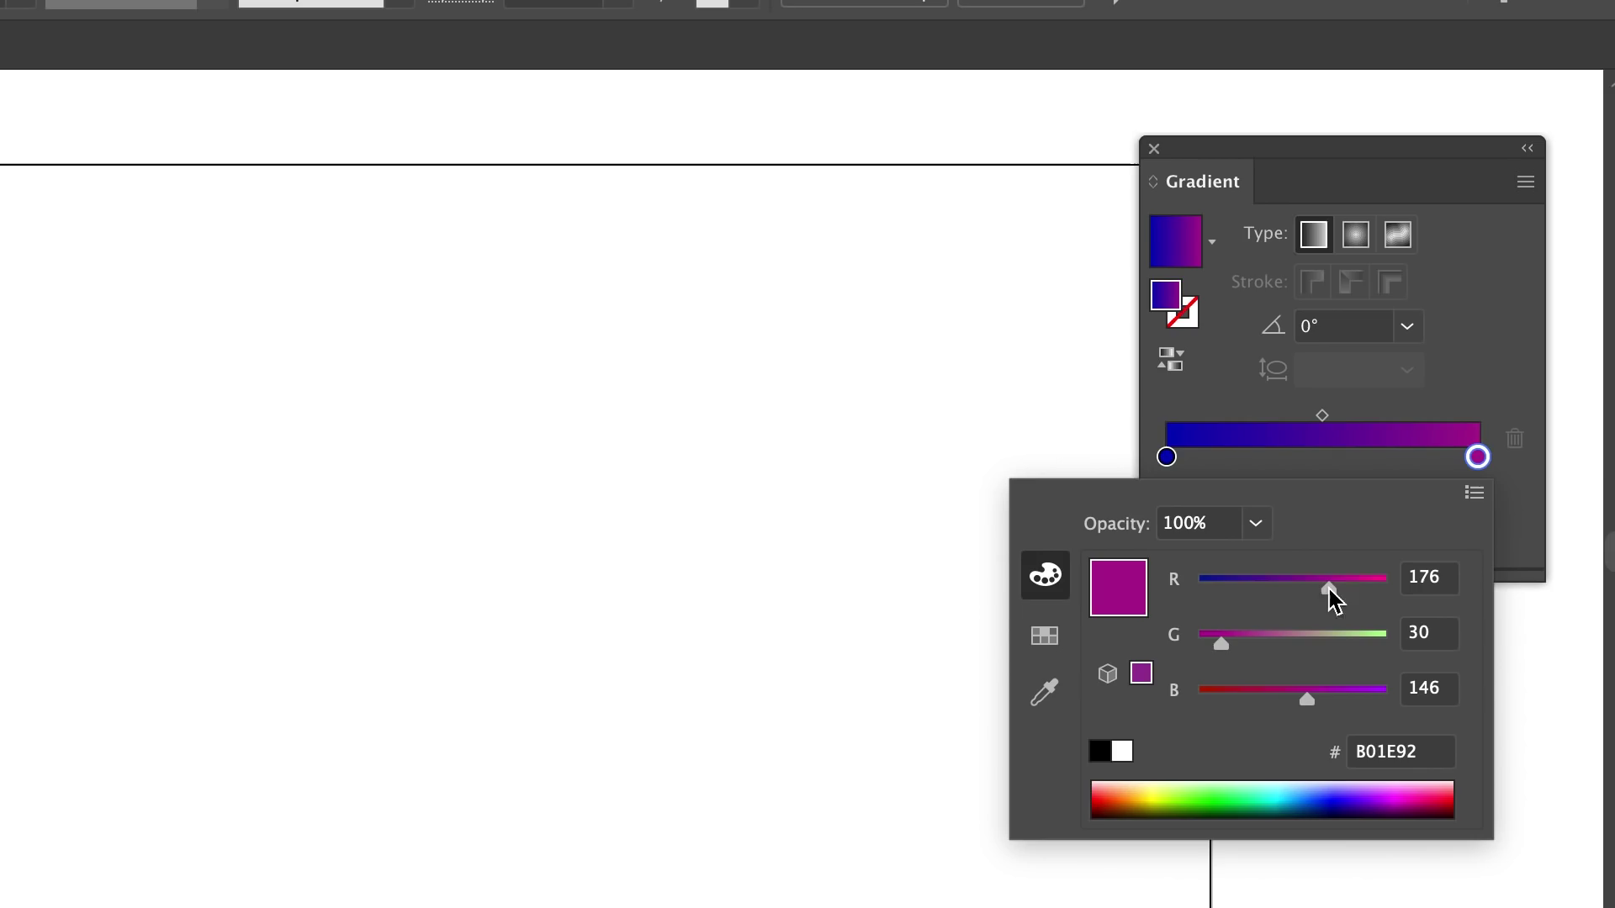
{"action": "left_click", "coordinate": [1355, 590]}
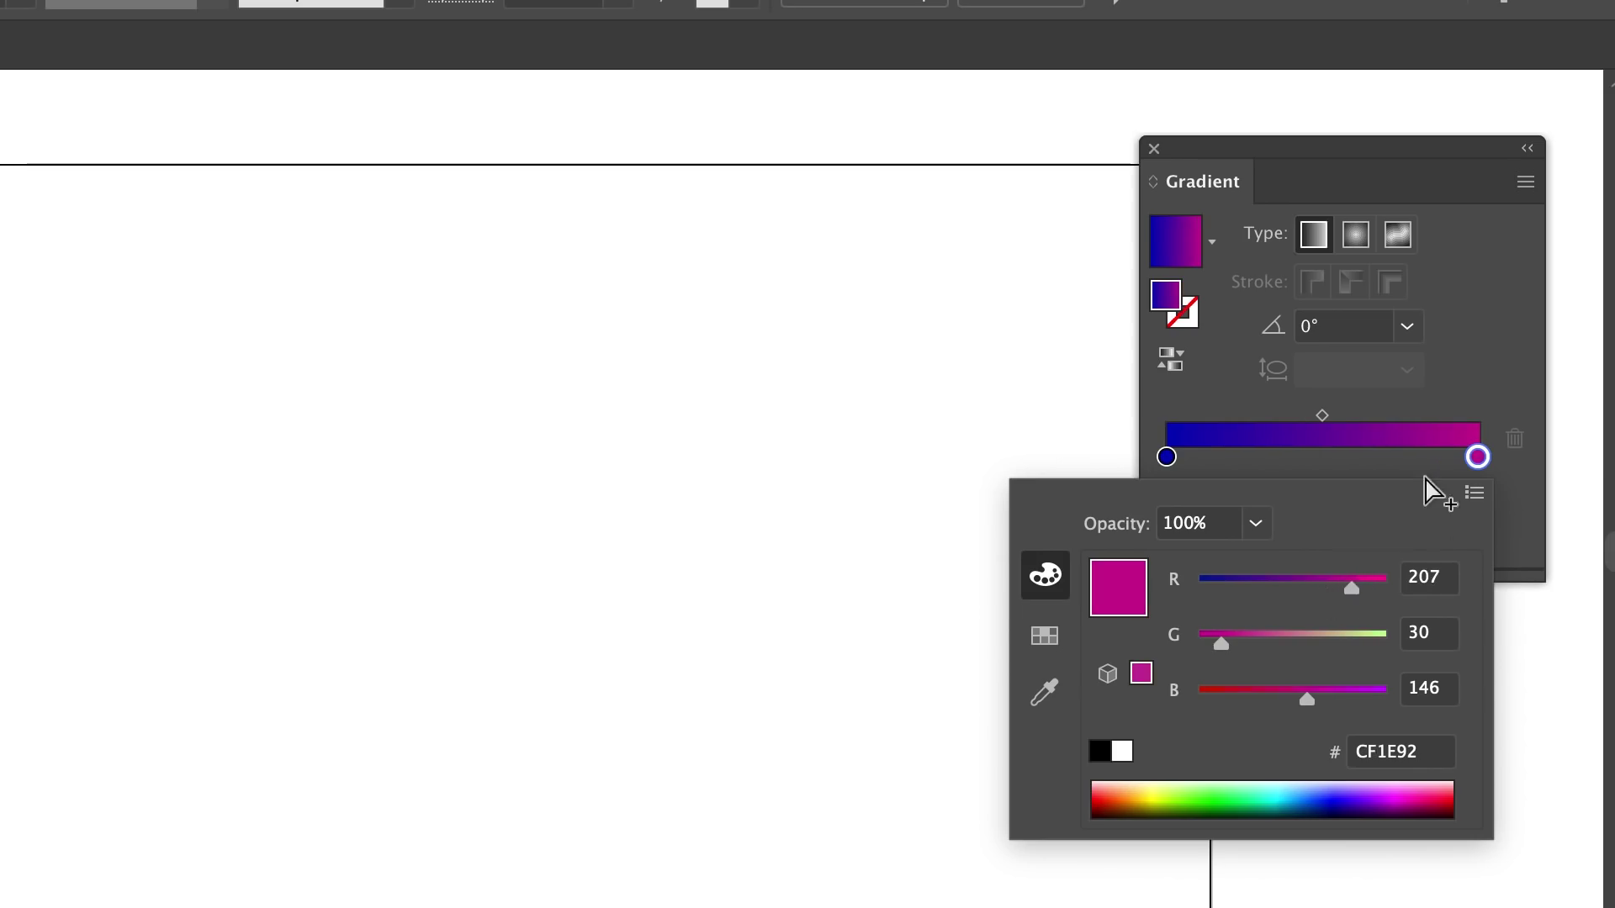
{"action": "left_click", "coordinate": [1489, 399]}
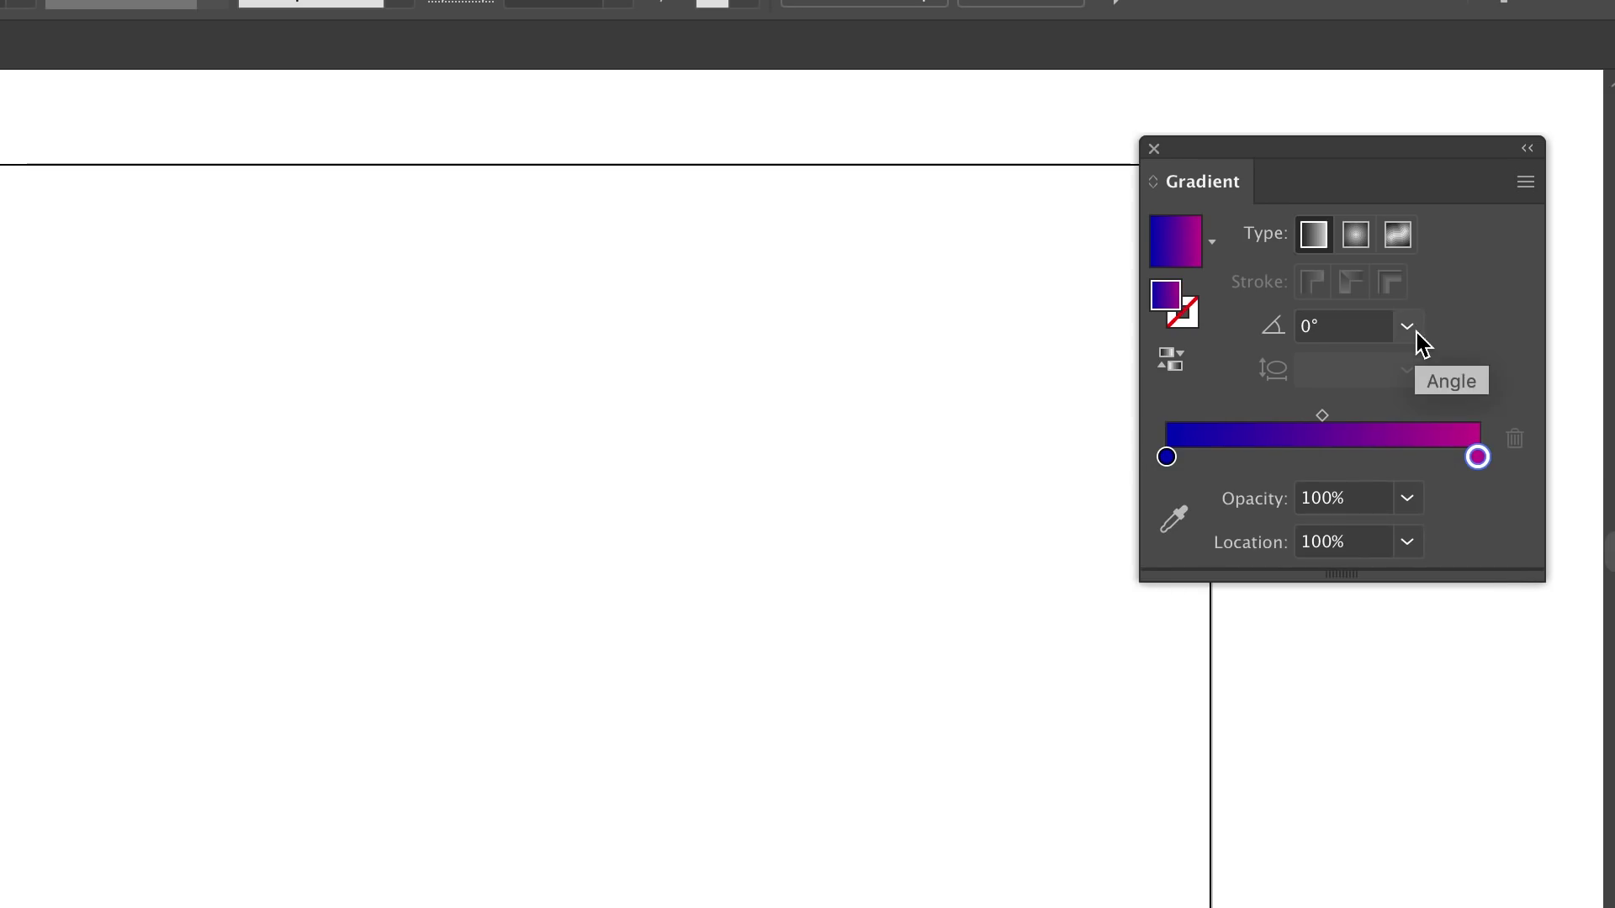
{"action": "left_click", "coordinate": [1413, 331]}
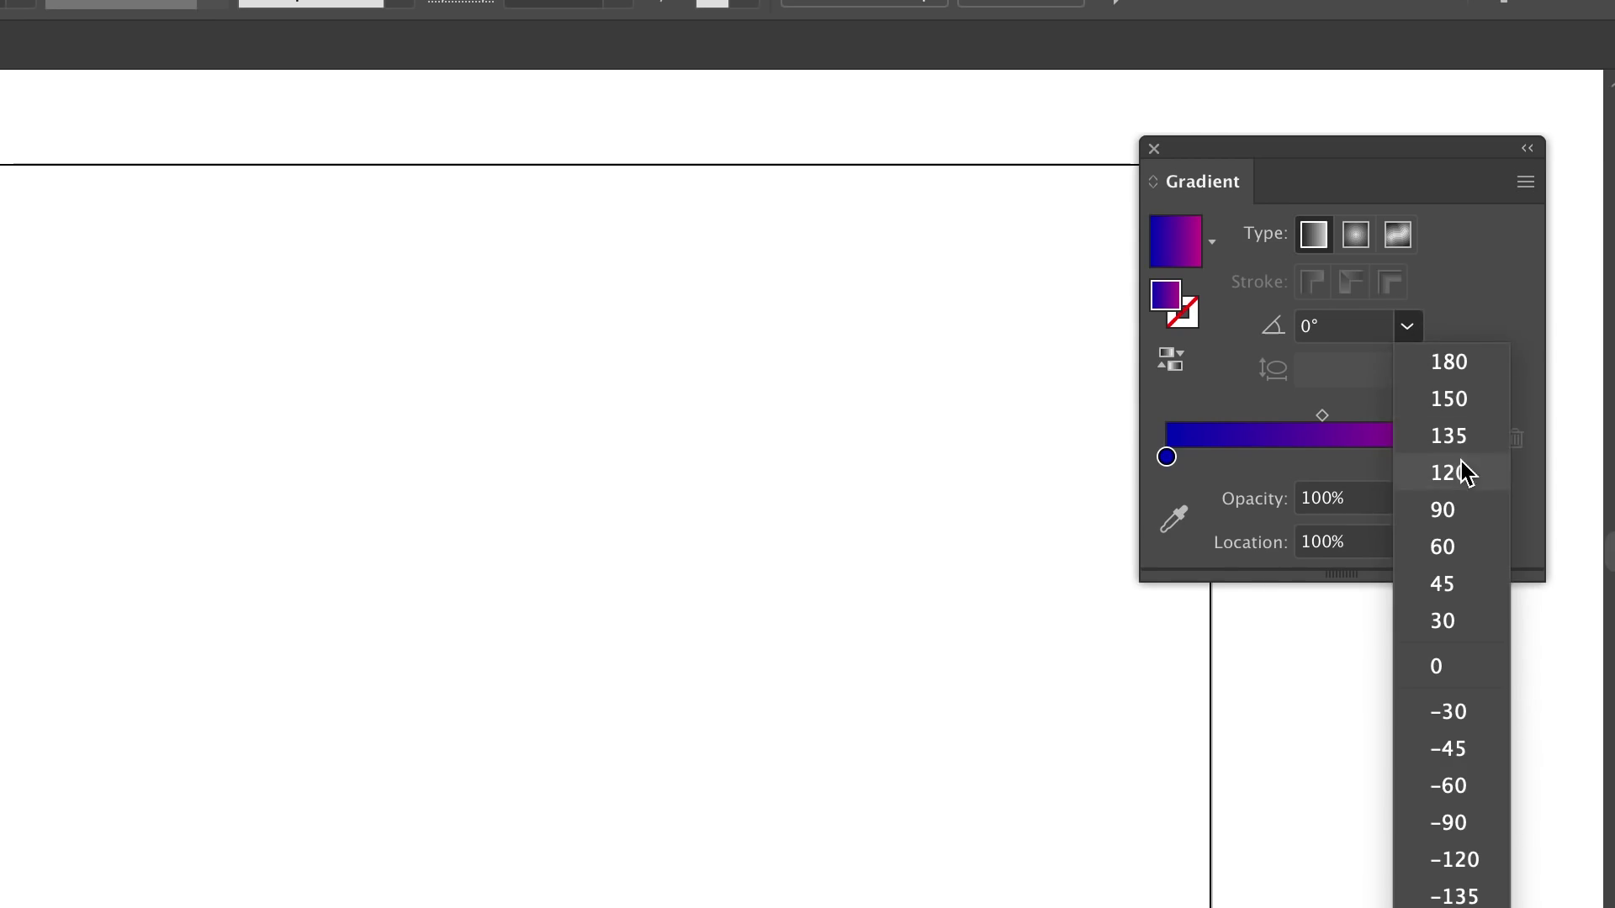
{"action": "left_click", "coordinate": [1451, 586]}
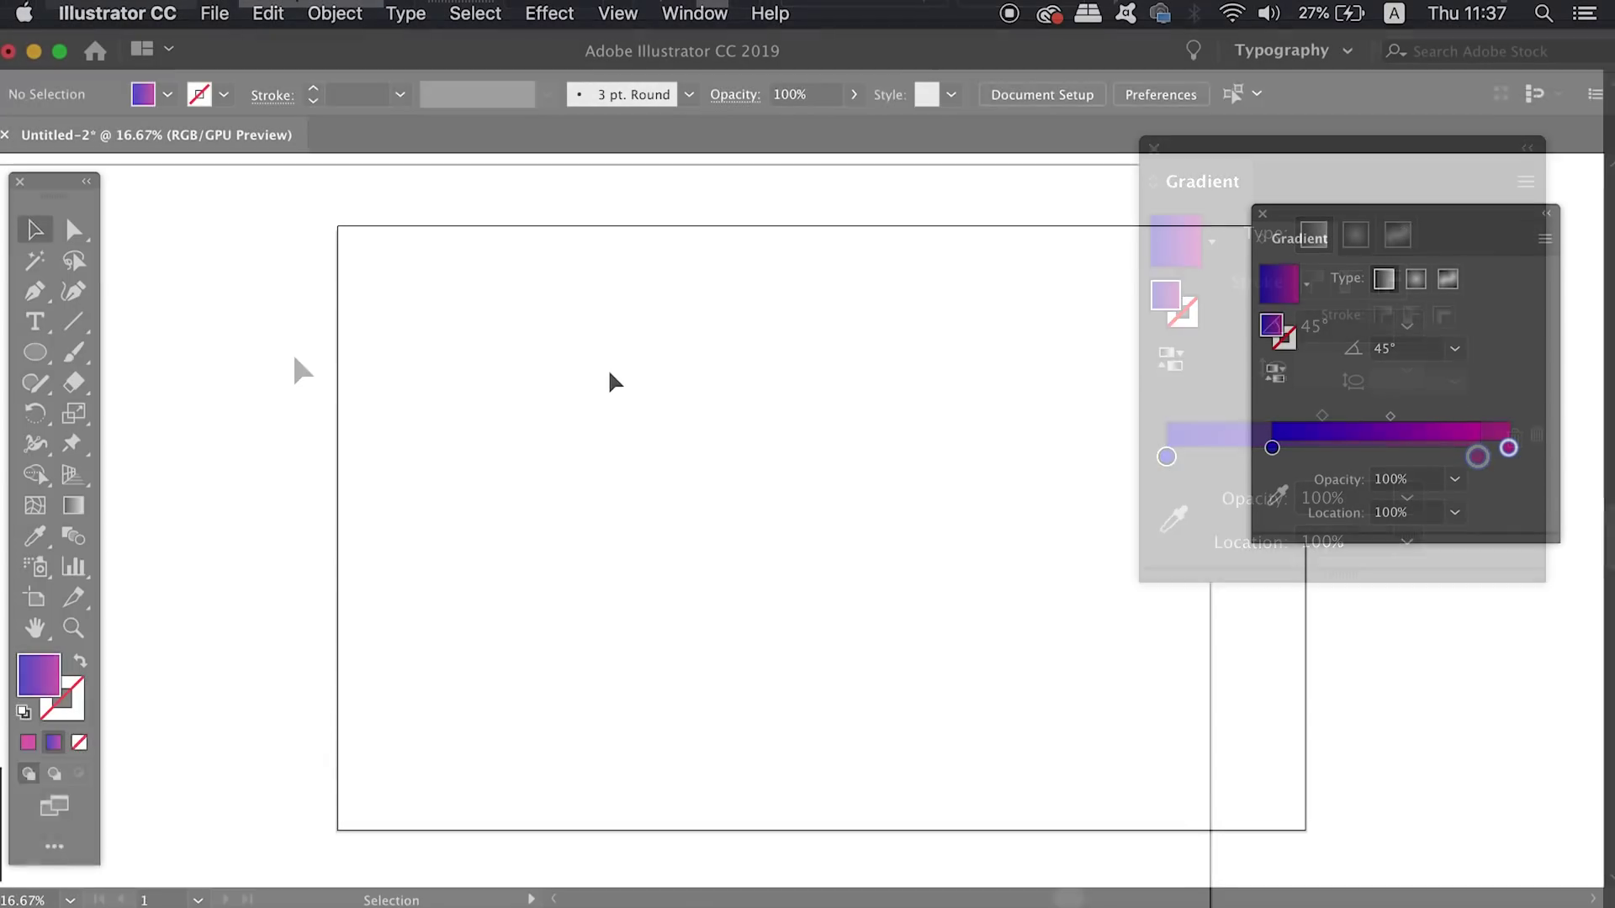
Draw an artboard-covering rectangle with a -45° gradient, midpoint shifted to 61.92%.
{"action": "key", "text": "m"}
{"action": "scroll", "coordinate": [512, 342], "scroll_direction": "right", "scroll_amount": 3}
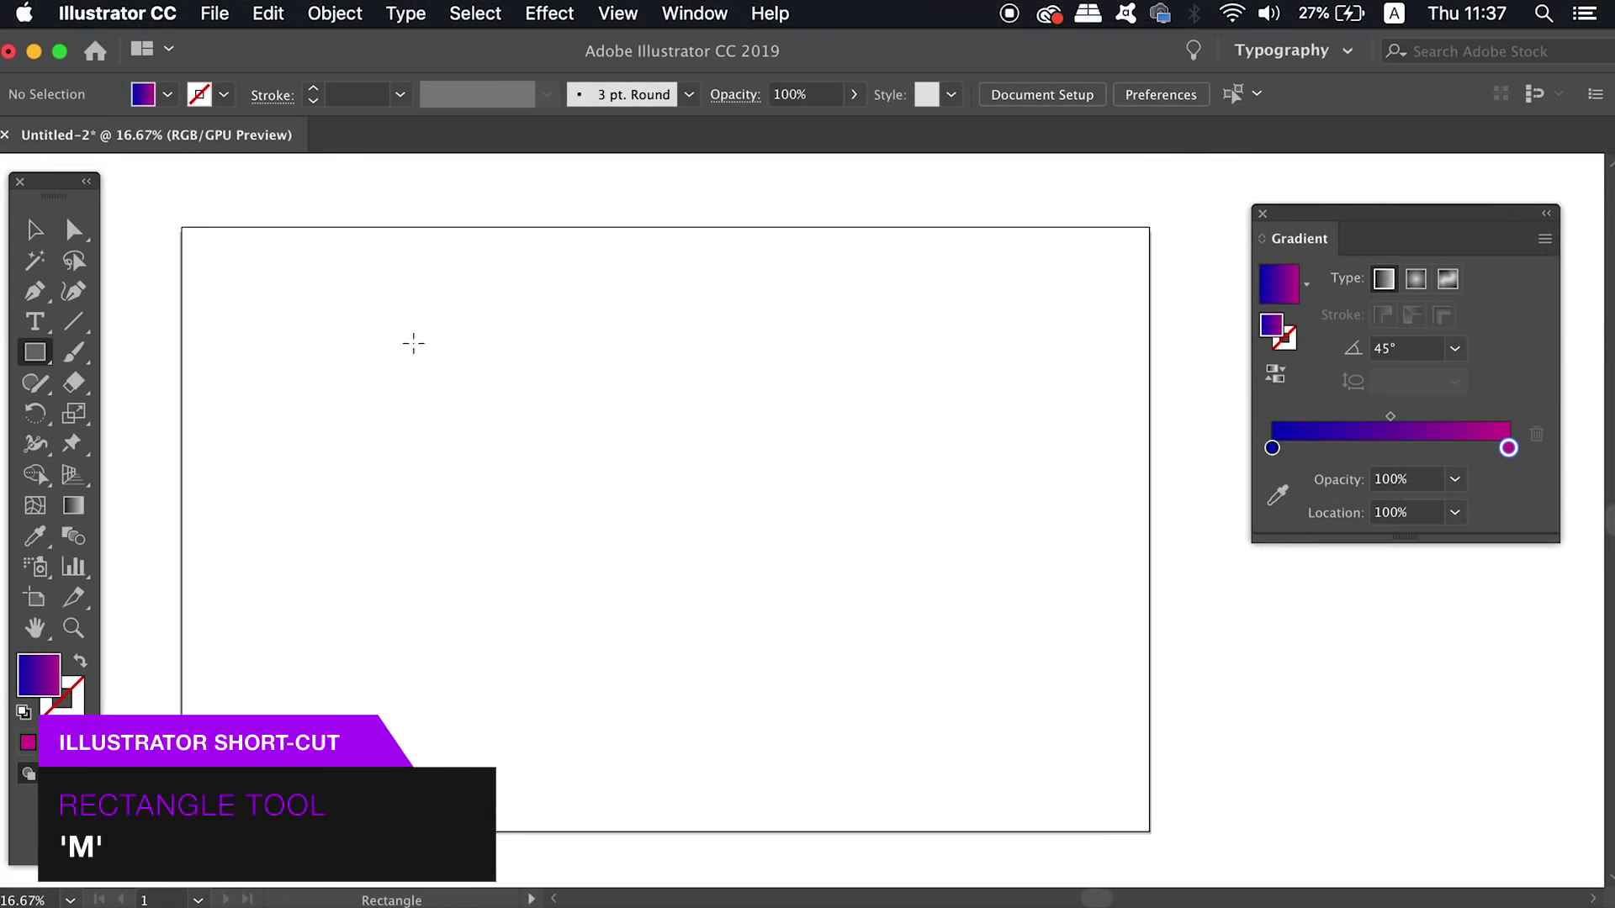
{"action": "left_click_drag", "start_coordinate": [163, 214], "coordinate": [1186, 836]}
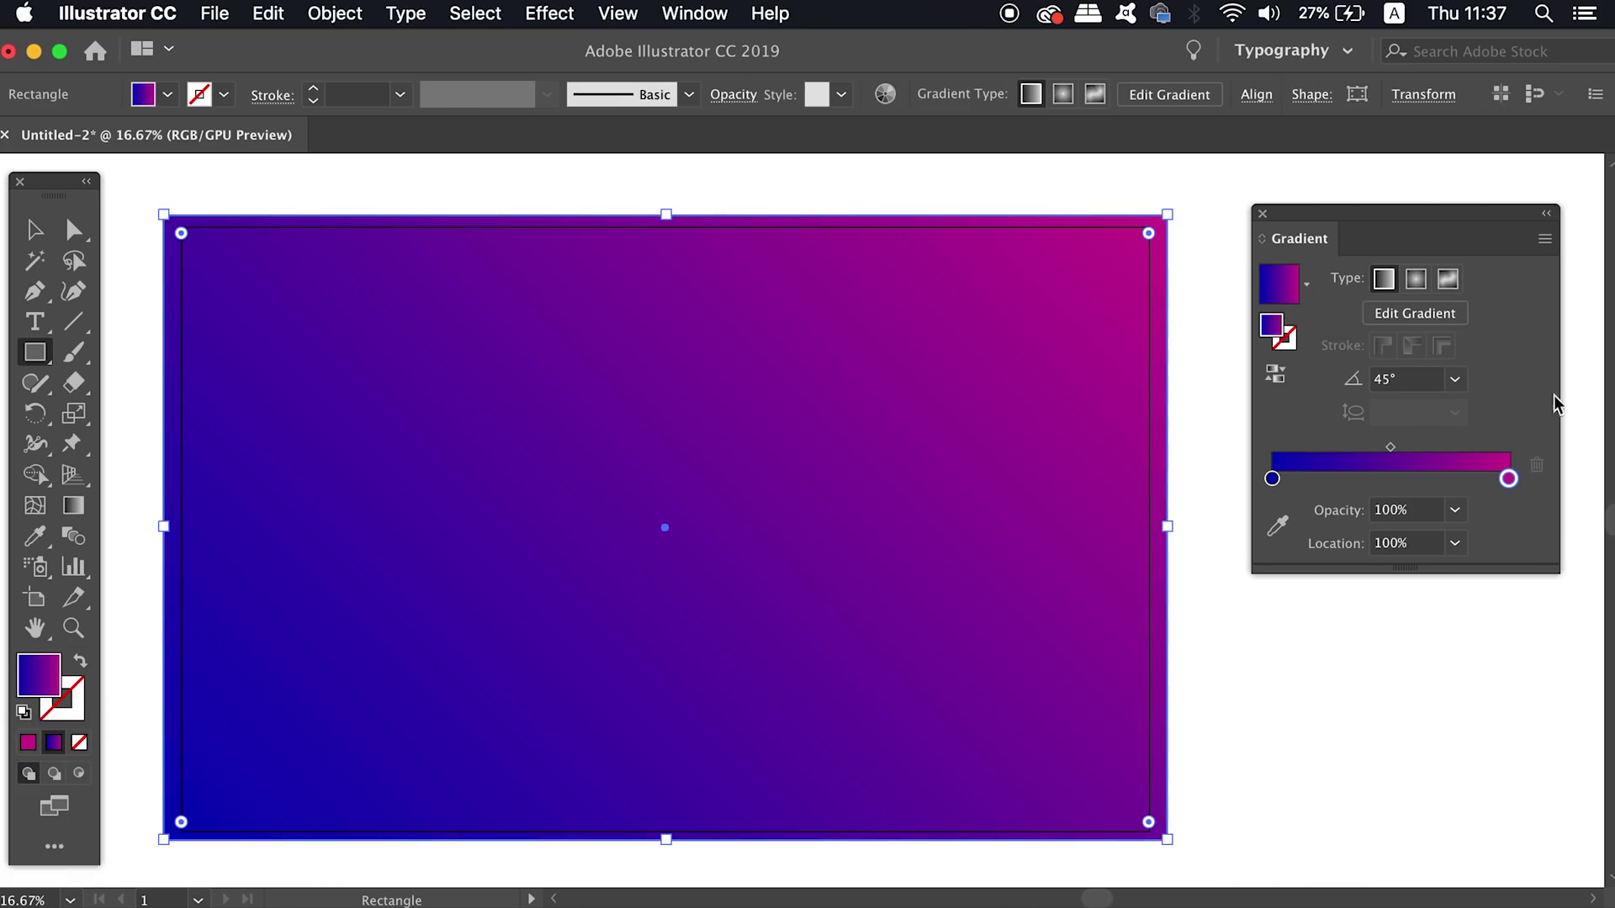
{"action": "left_click", "coordinate": [1456, 382]}
{"action": "left_click", "coordinate": [1485, 703]}
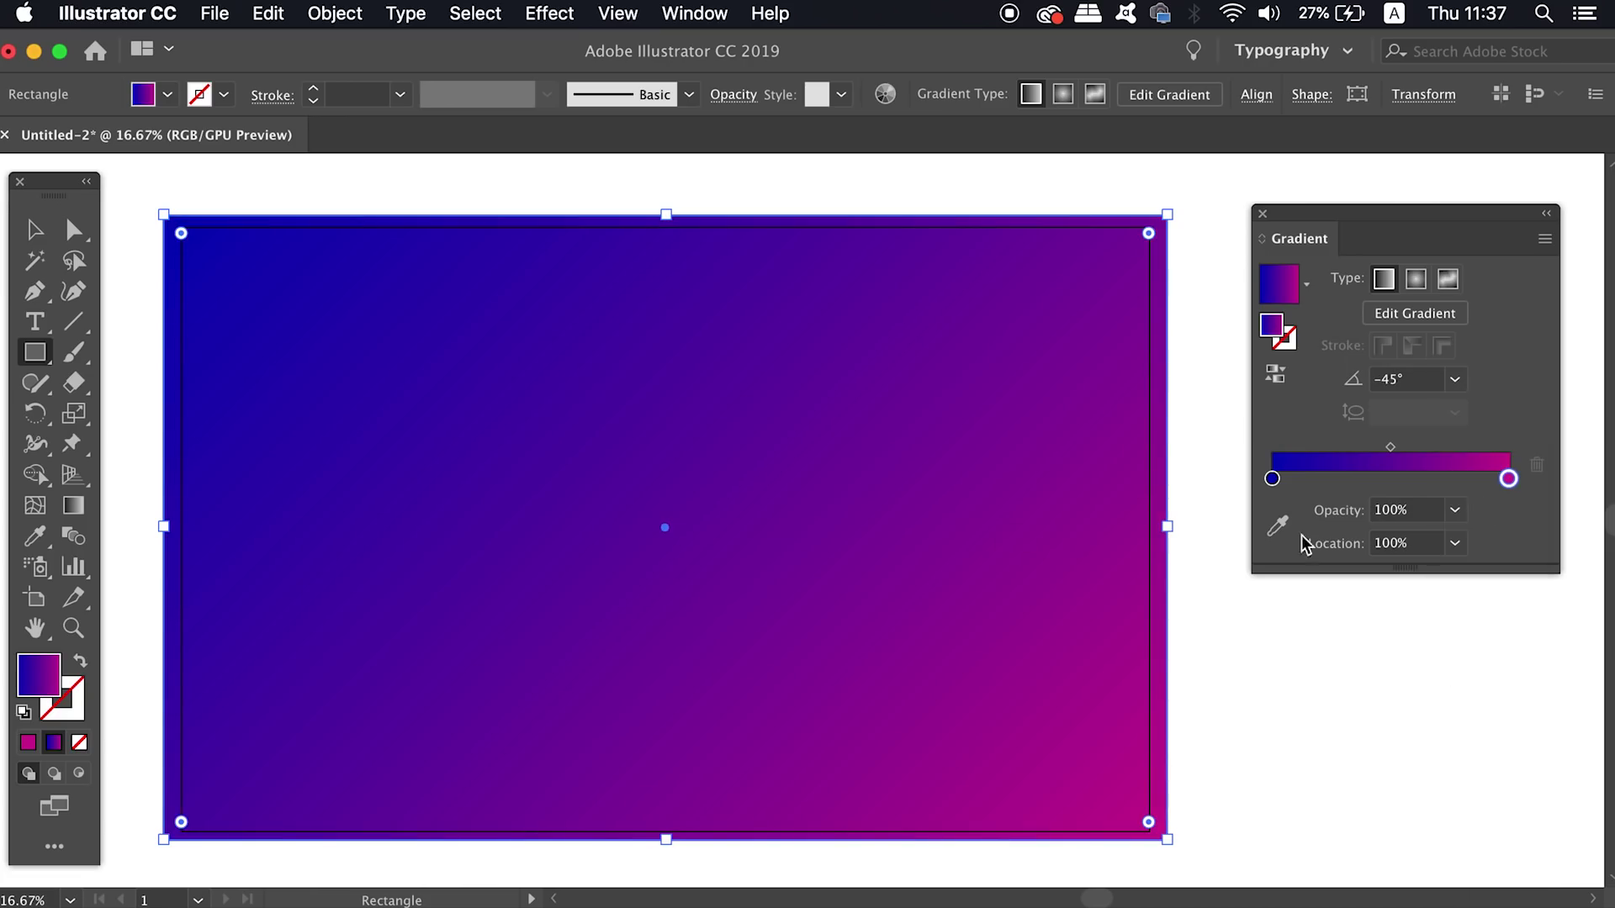
{"action": "left_click_drag", "start_coordinate": [1390, 448], "coordinate": [1420, 448]}
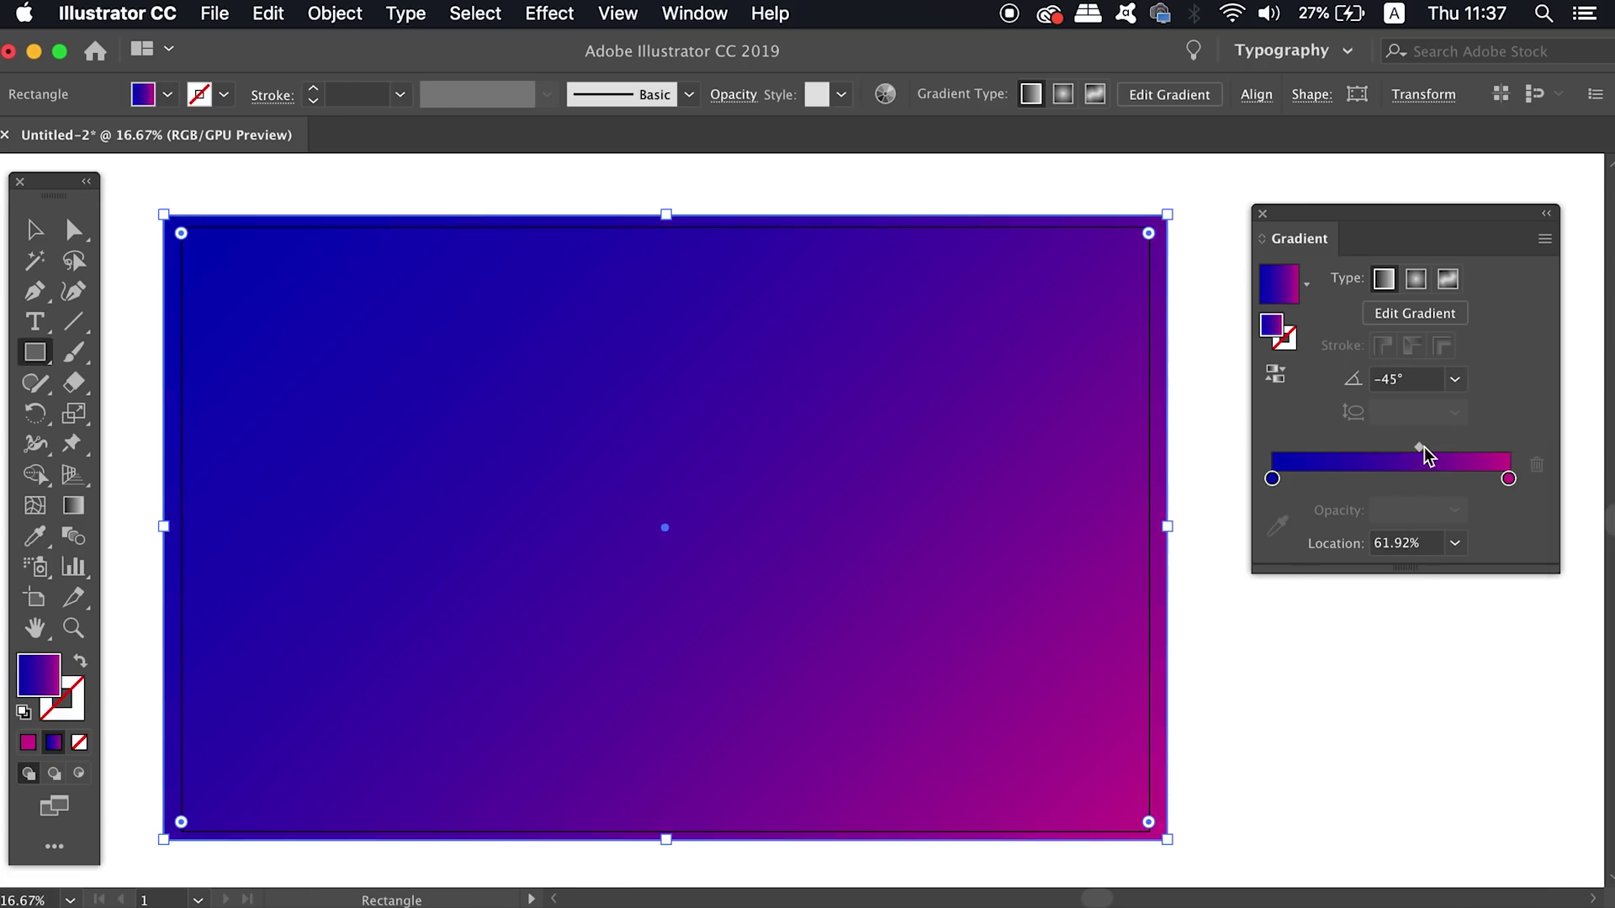
Deselect the background rectangle and close the Gradient panel.
{"action": "key", "text": "v"}
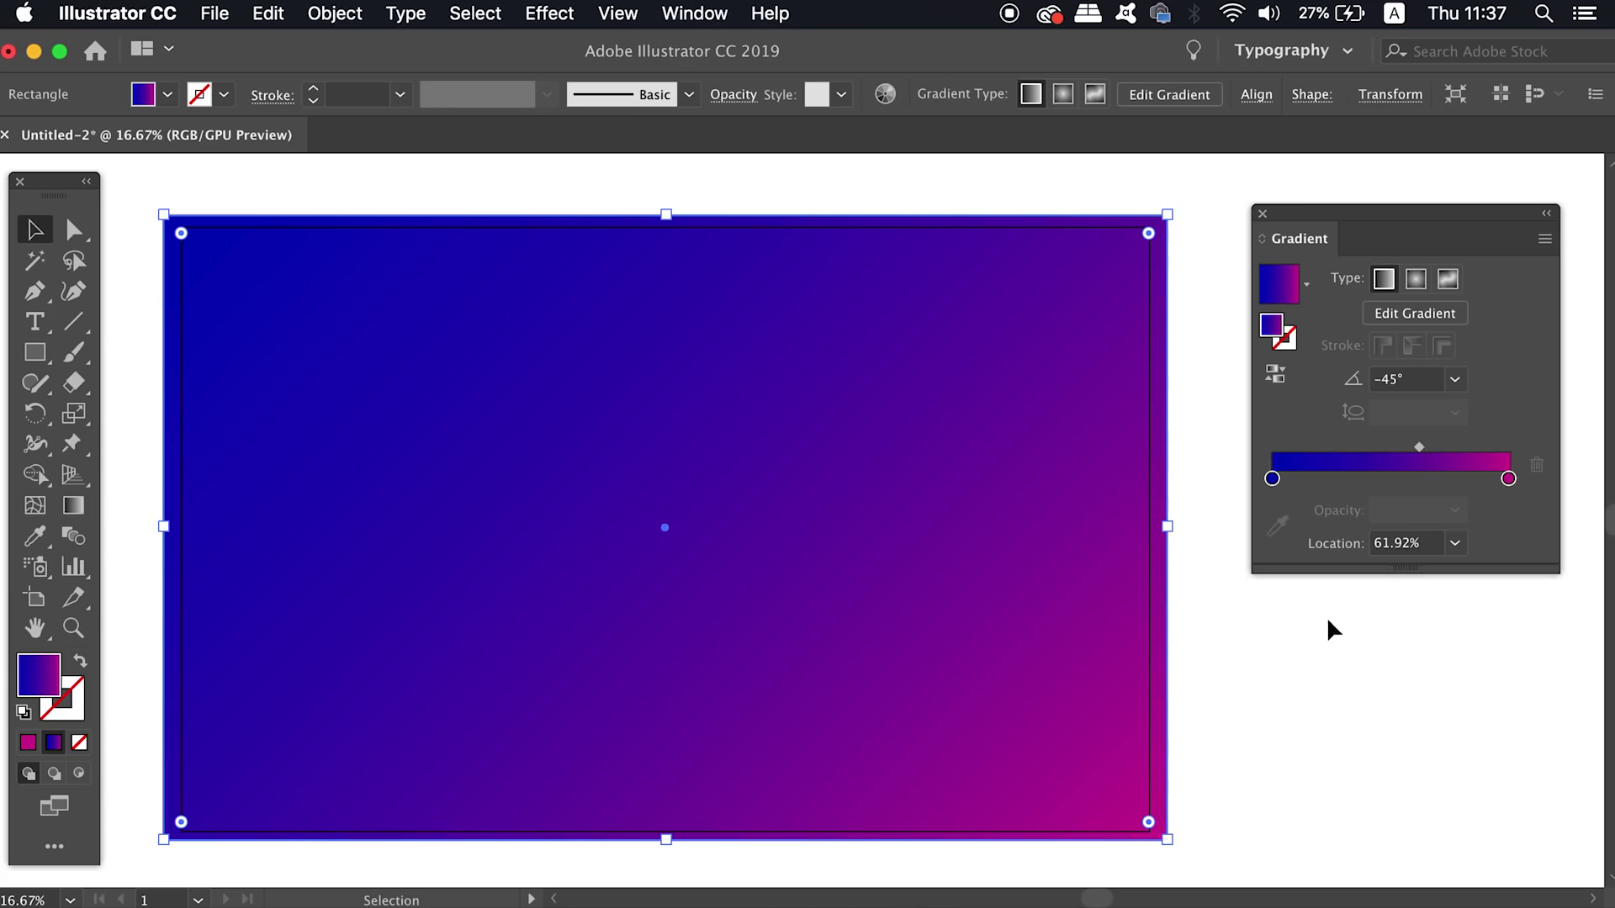
{"action": "left_click", "coordinate": [1306, 706]}
{"action": "key", "text": "space"}
{"action": "left_click_drag", "start_coordinate": [1265, 703], "coordinate": [1324, 707]}
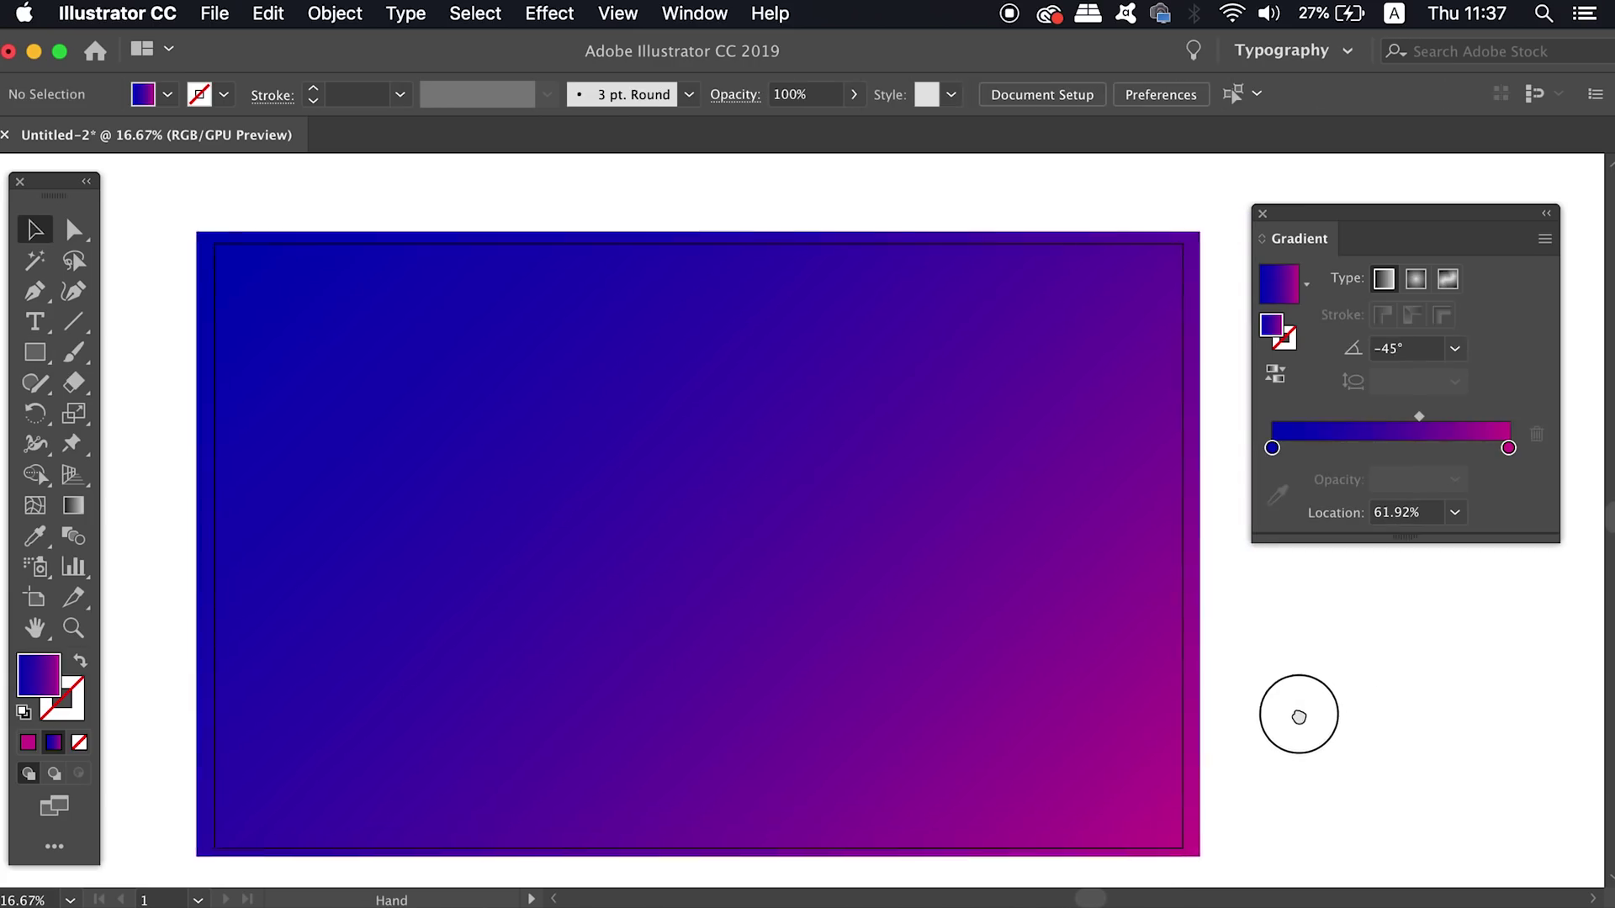
{"action": "left_click", "coordinate": [903, 675]}
{"action": "key", "text": "super+shift+a"}
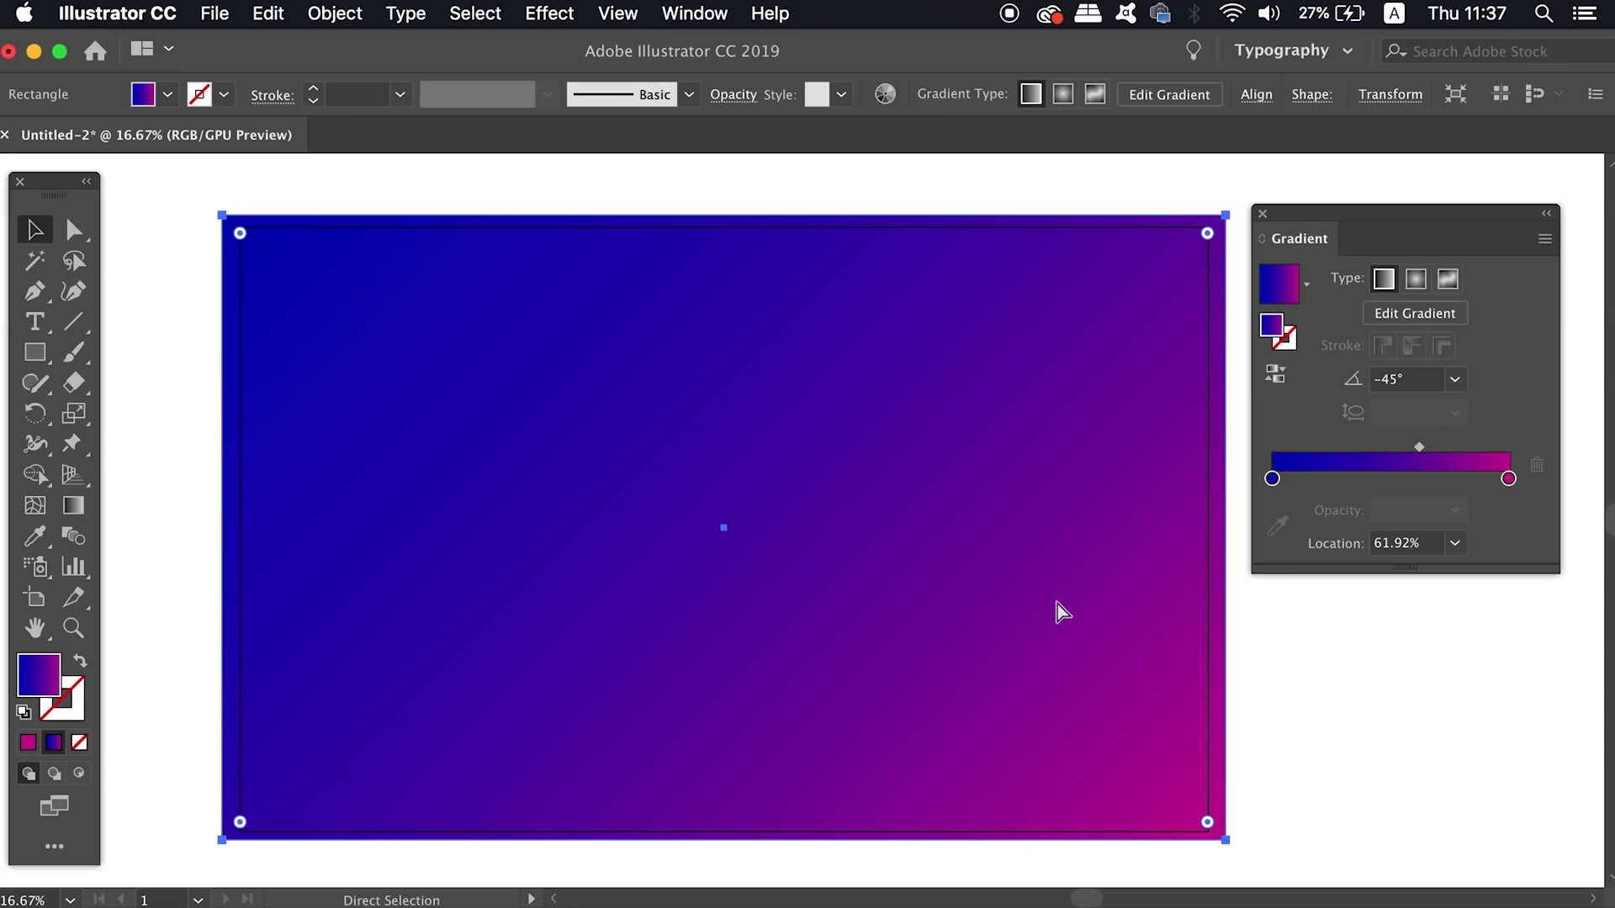
{"action": "left_click", "coordinate": [1264, 217]}
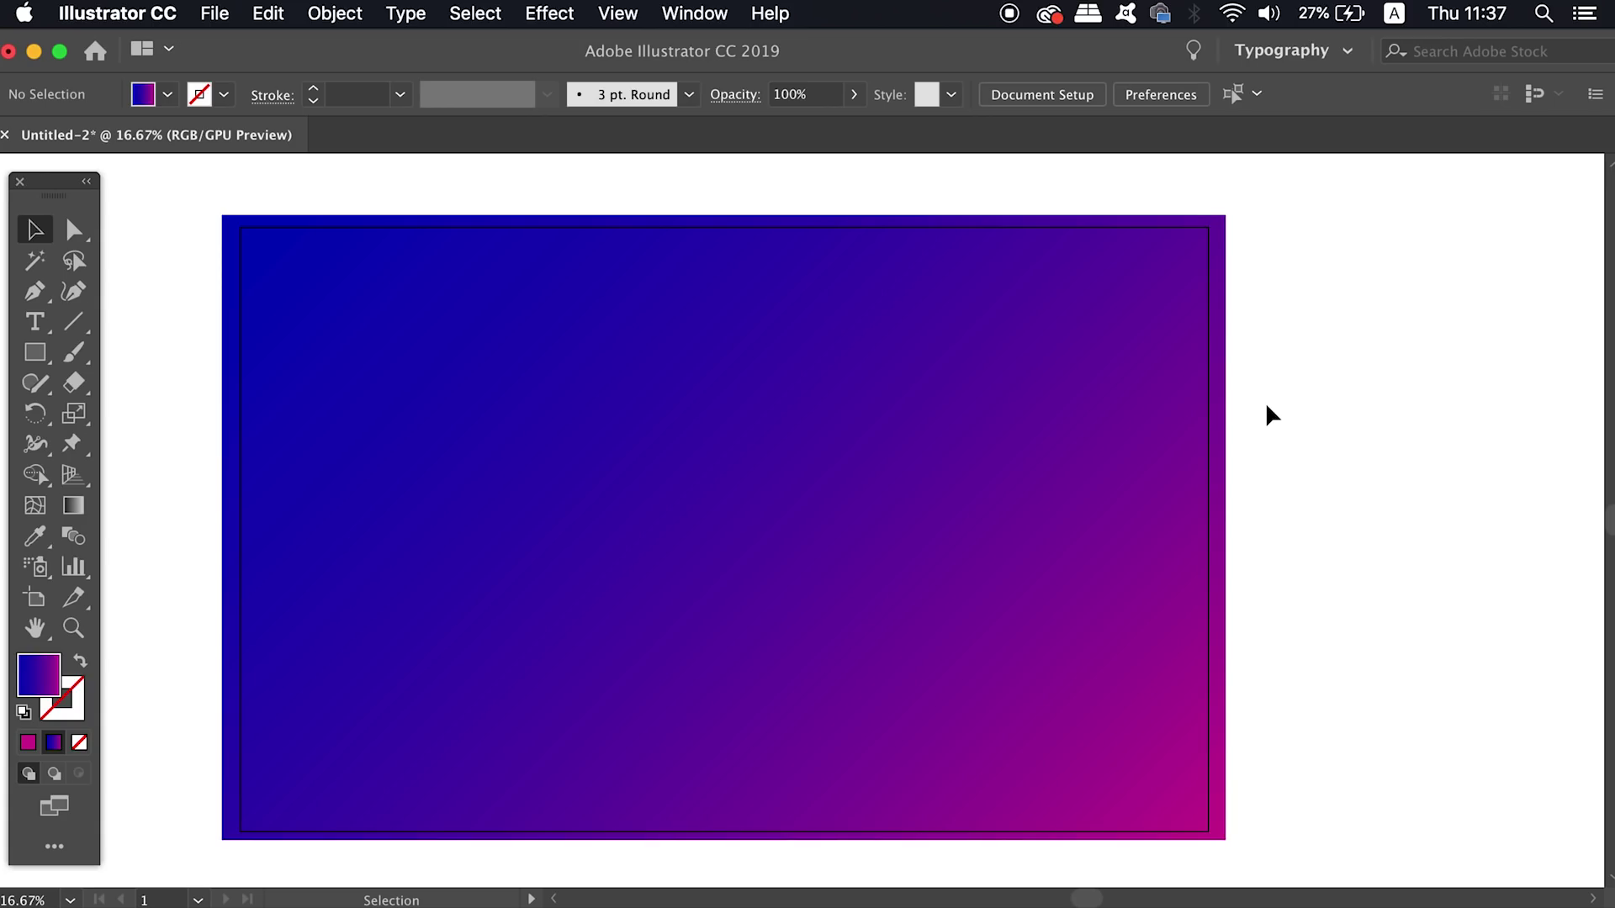
Set the Document Raster Effects Add Around Object padding from 36 px to 0.
{"action": "left_click", "coordinate": [571, 10]}
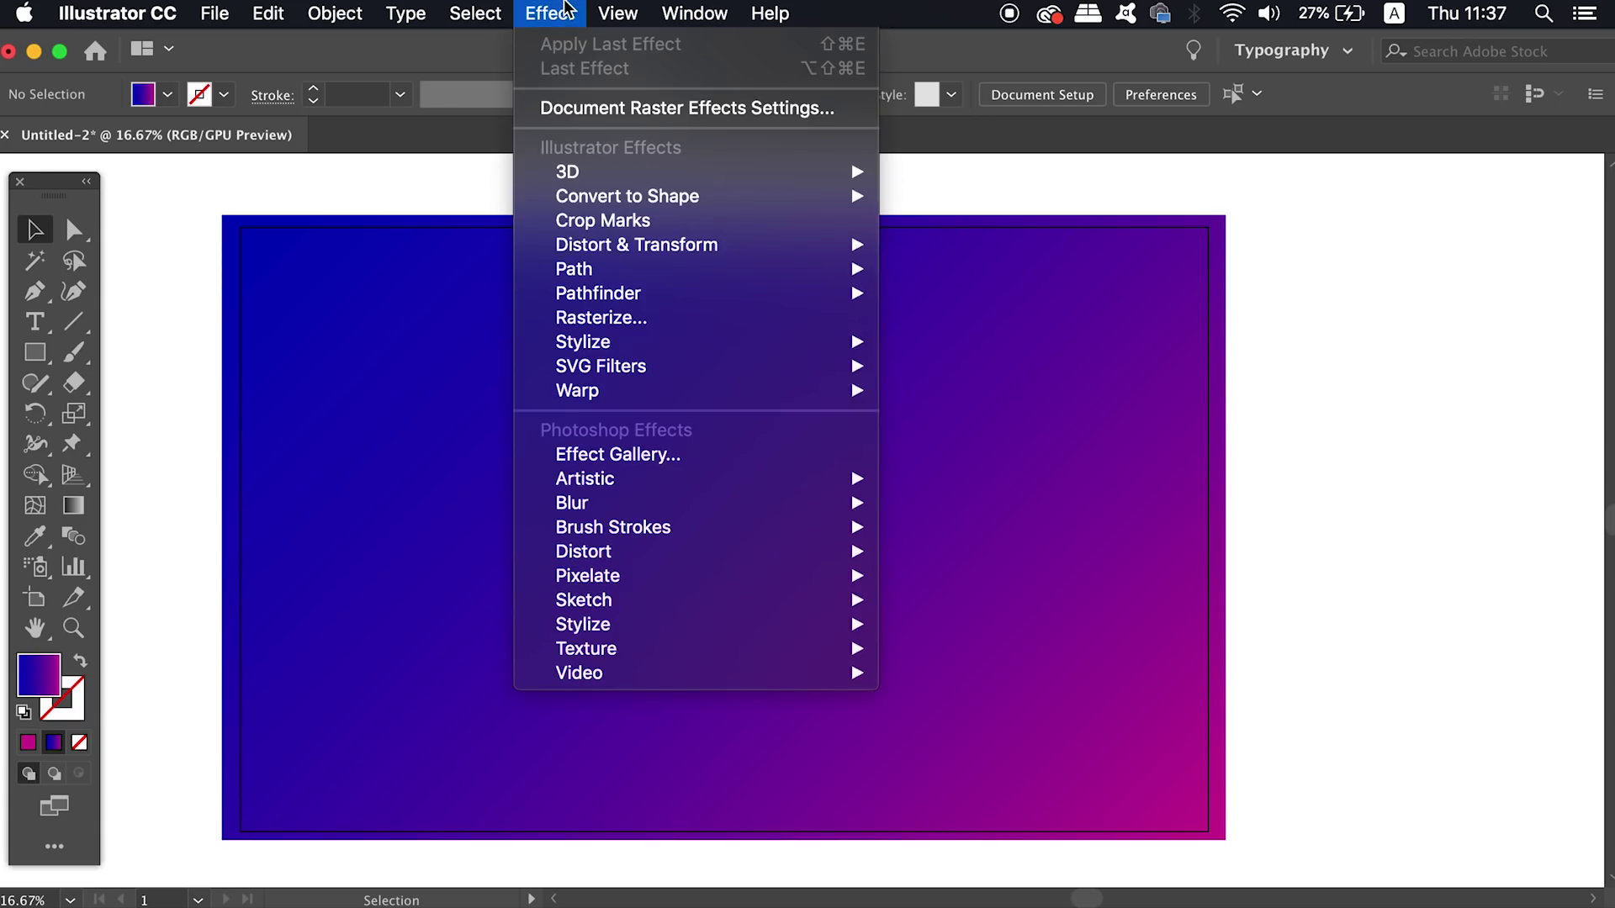
{"action": "left_click", "coordinate": [593, 107]}
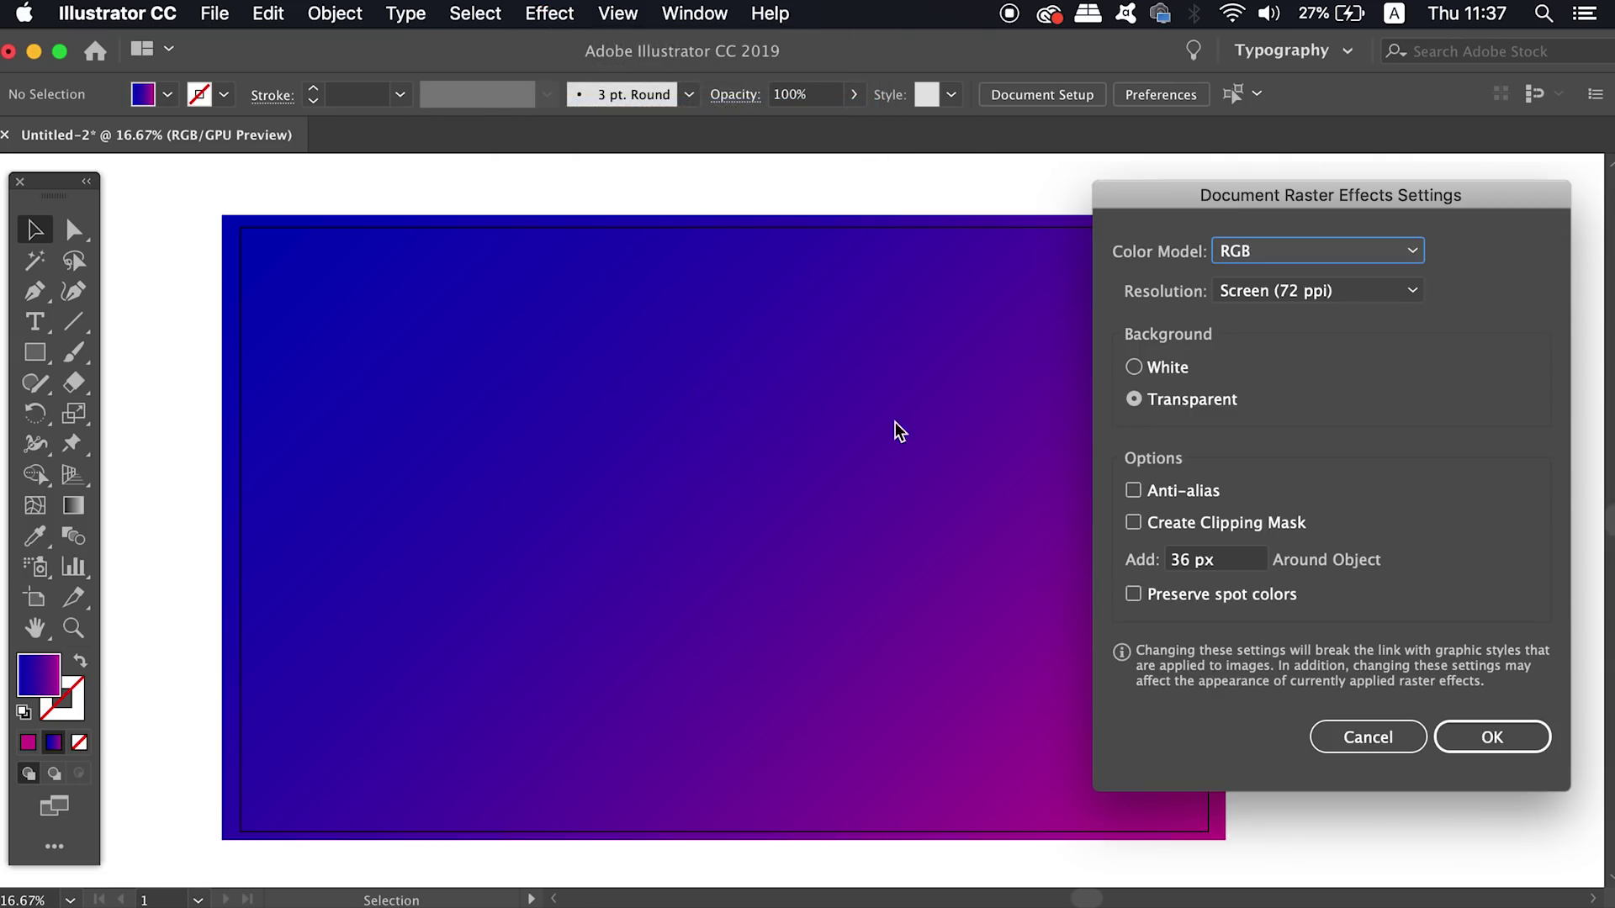
{"action": "left_click", "coordinate": [1222, 560]}
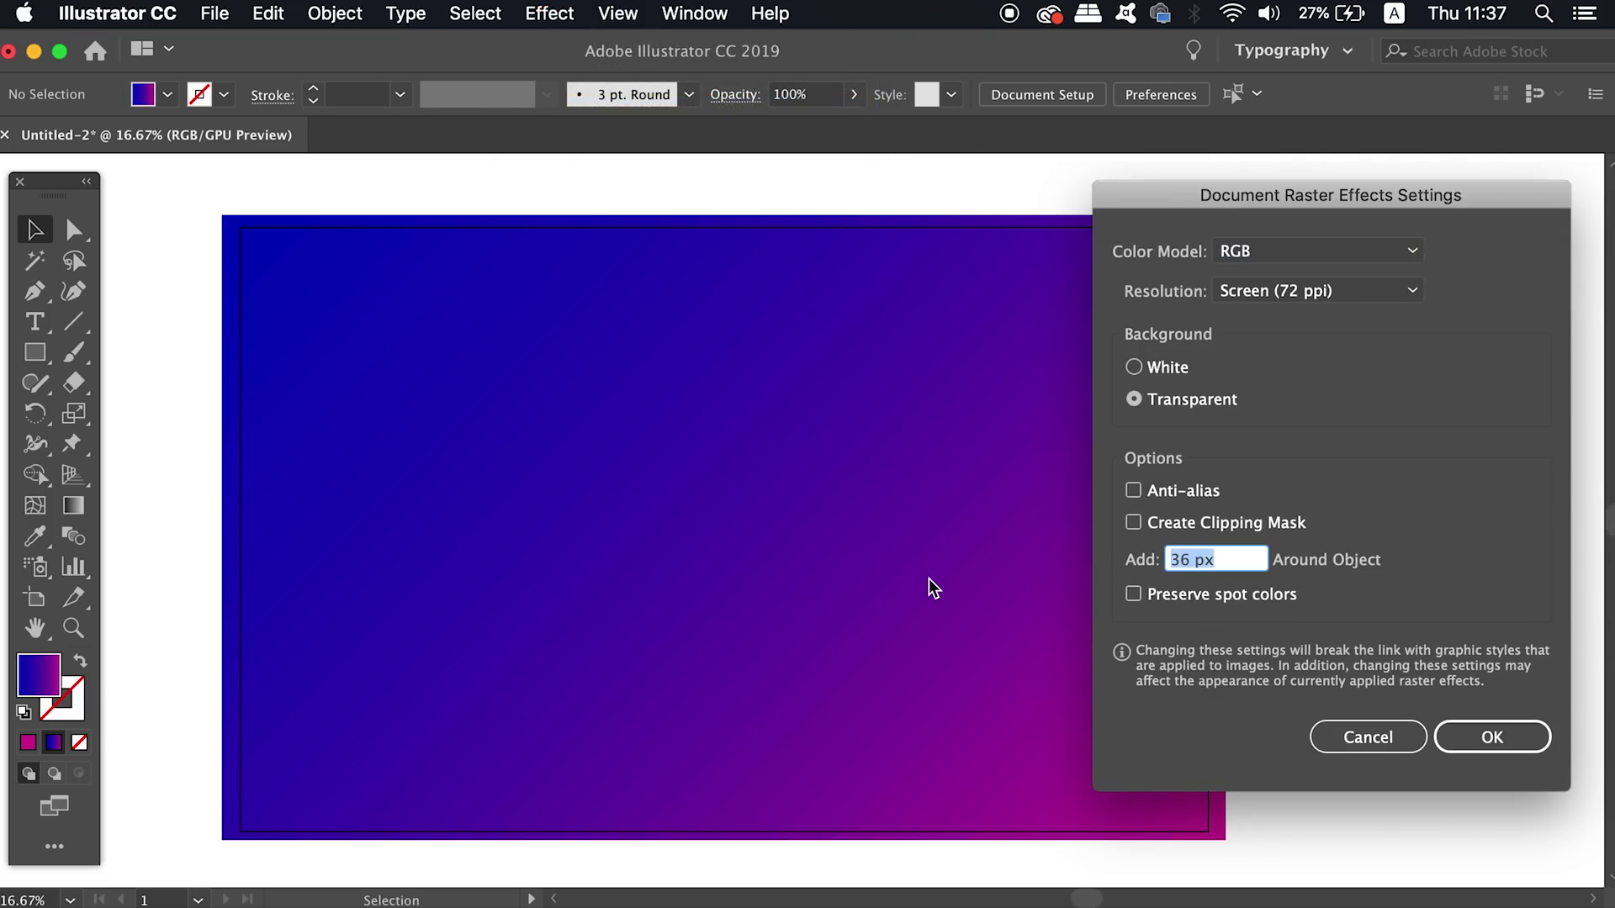
{"action": "type", "text": "0"}
{"action": "key", "text": "Return"}
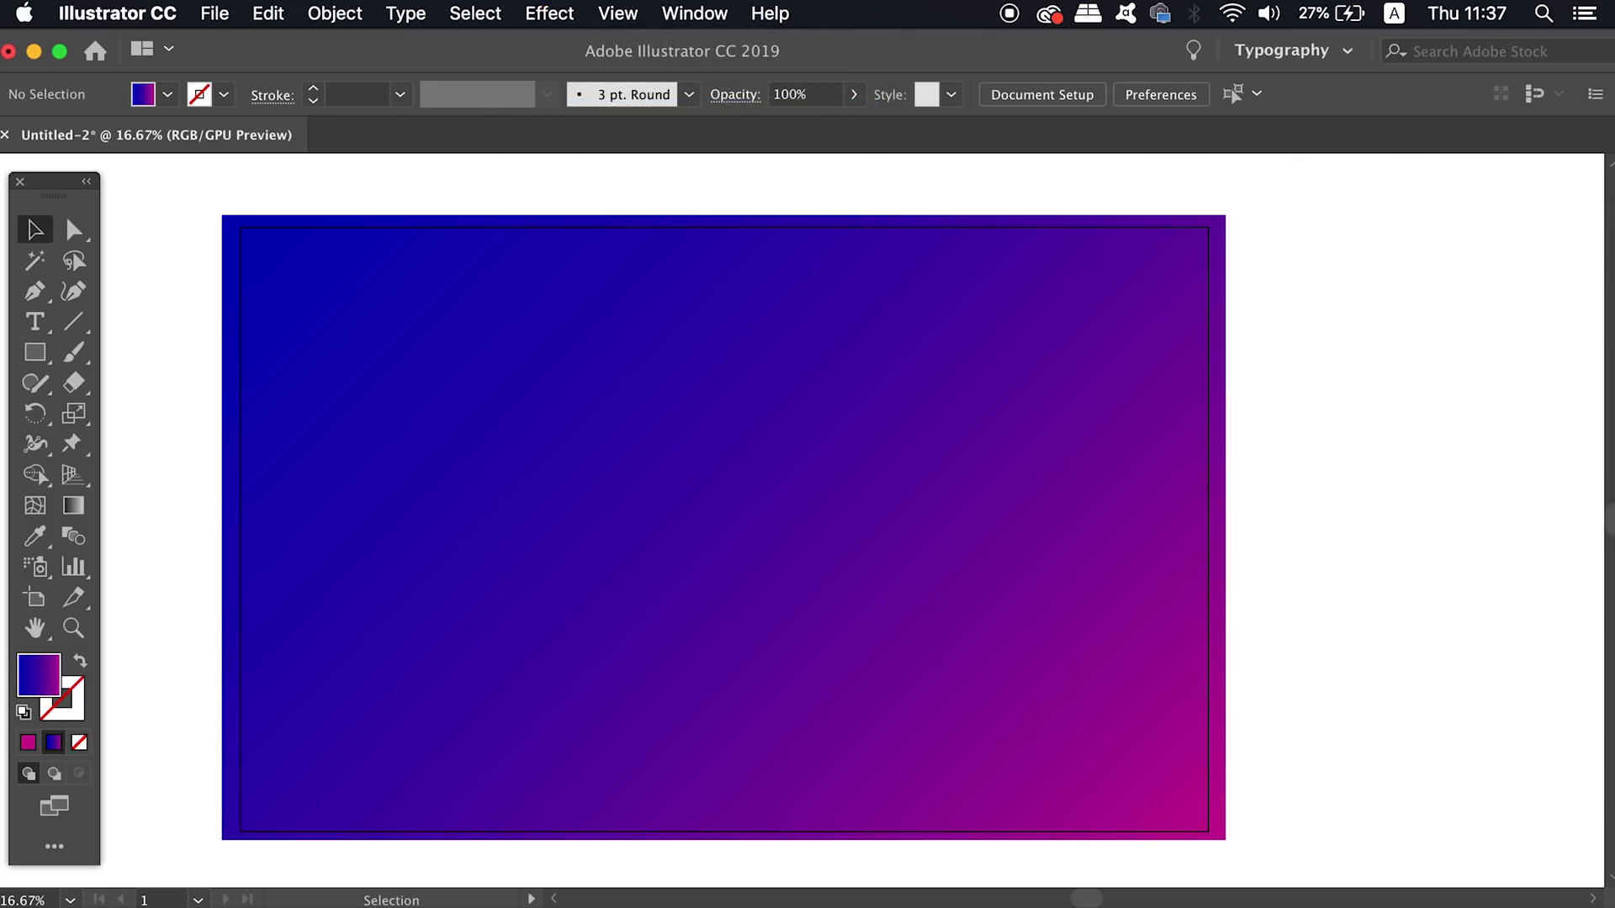
{"action": "key", "text": "space"}
{"action": "left_click_drag", "start_coordinate": [1363, 556], "coordinate": [688, 567]}
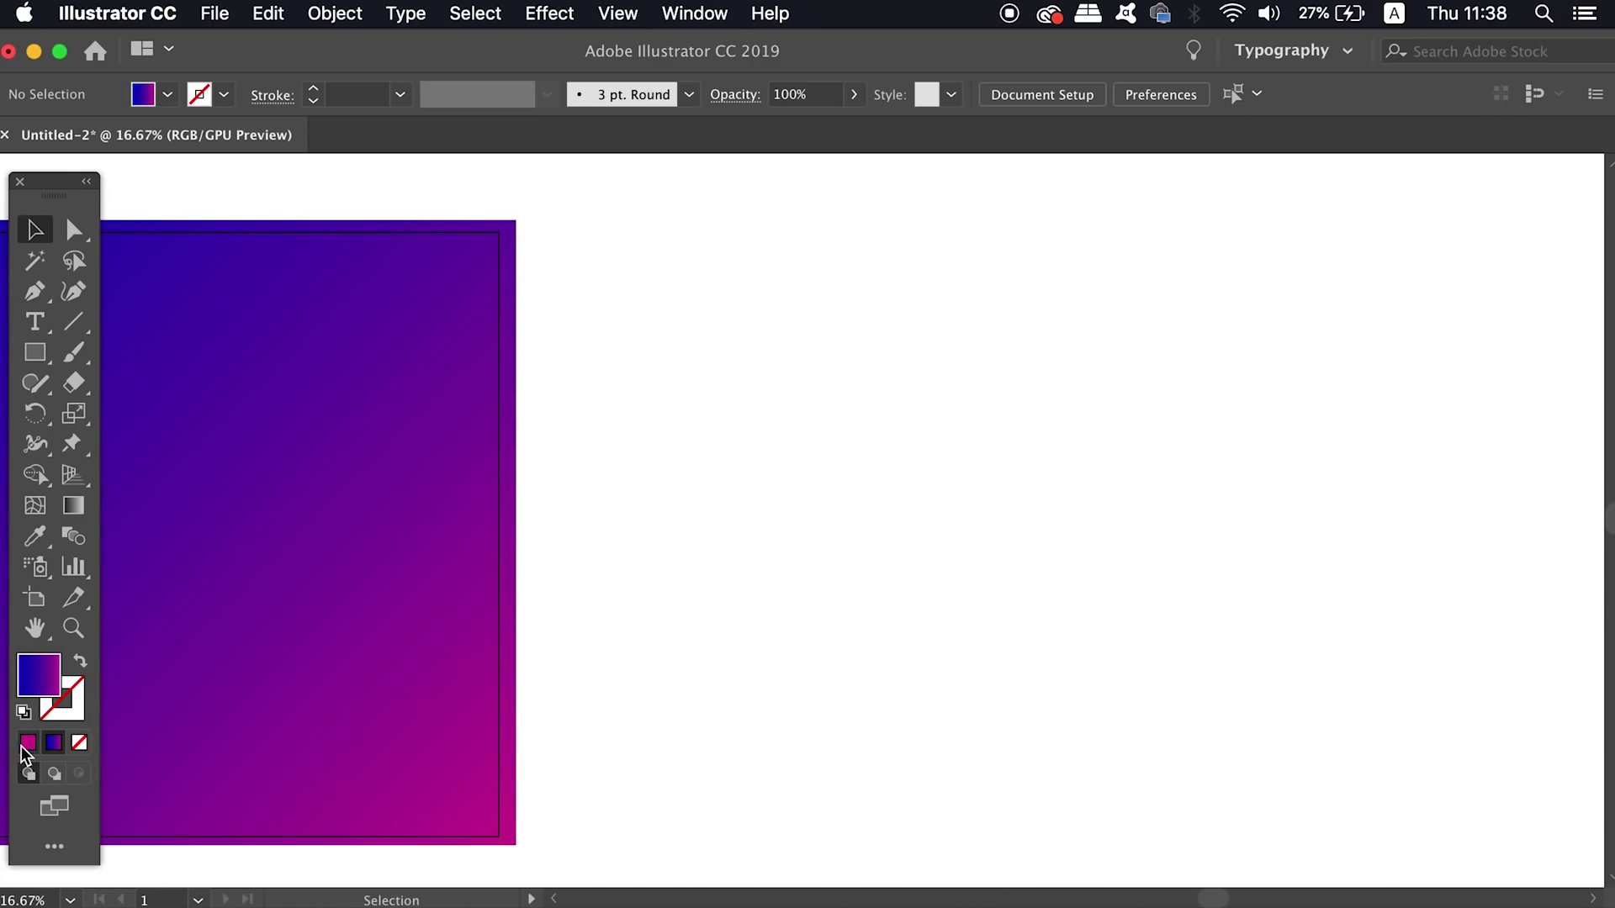
Set the fill to solid black (000000) in the Color Picker.
{"action": "left_click", "coordinate": [28, 746]}
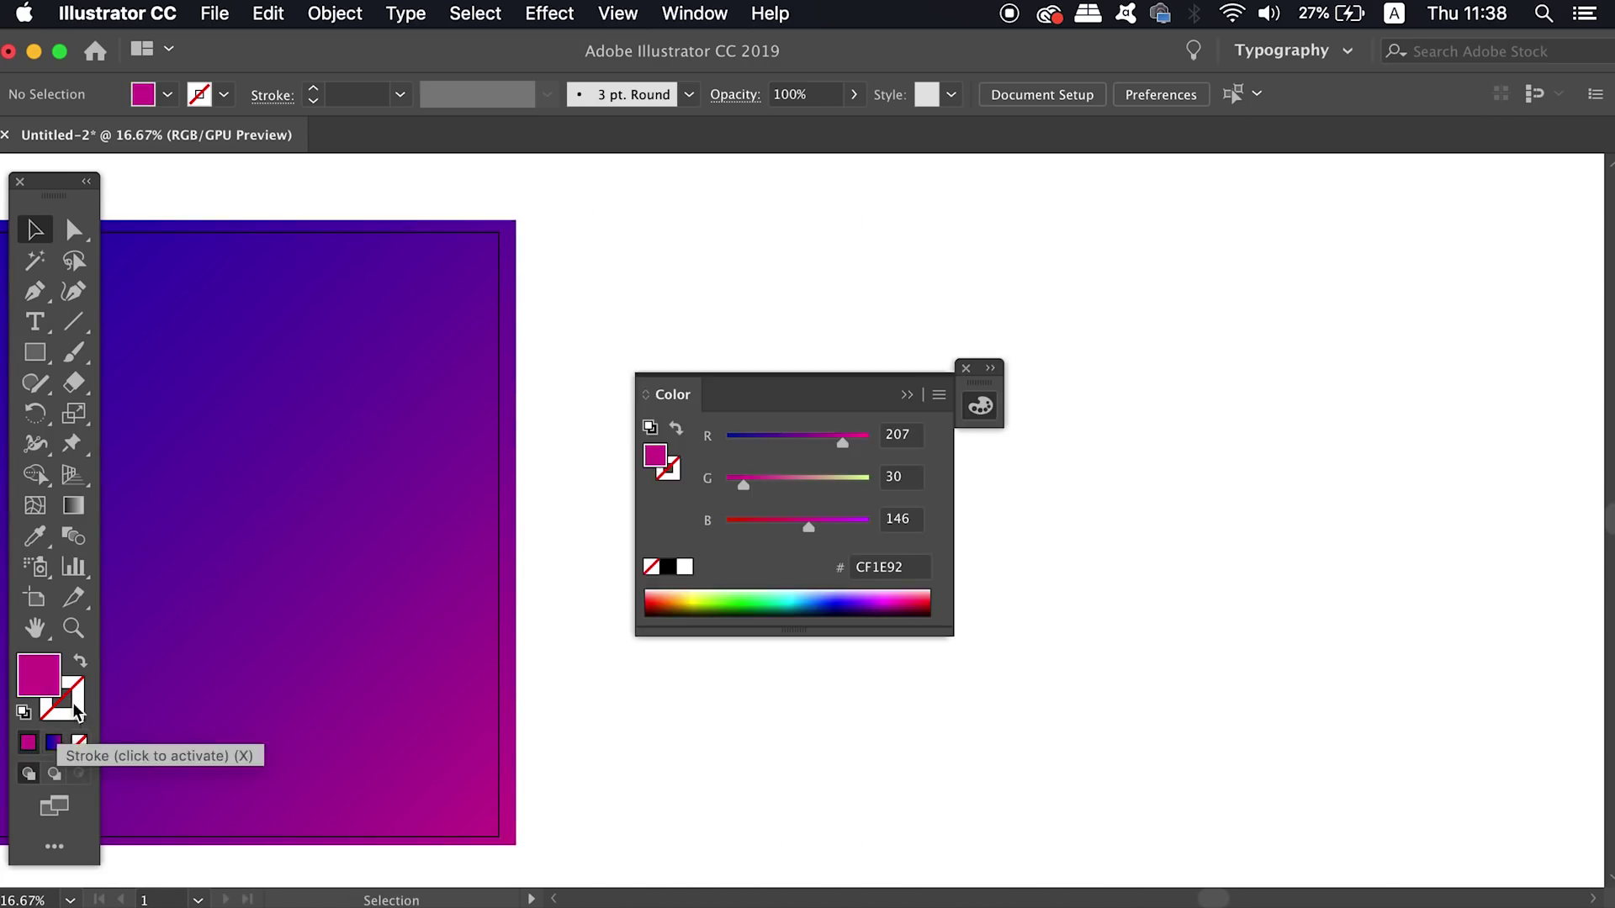
{"action": "left_click", "coordinate": [903, 394]}
{"action": "double_click", "coordinate": [39, 683]}
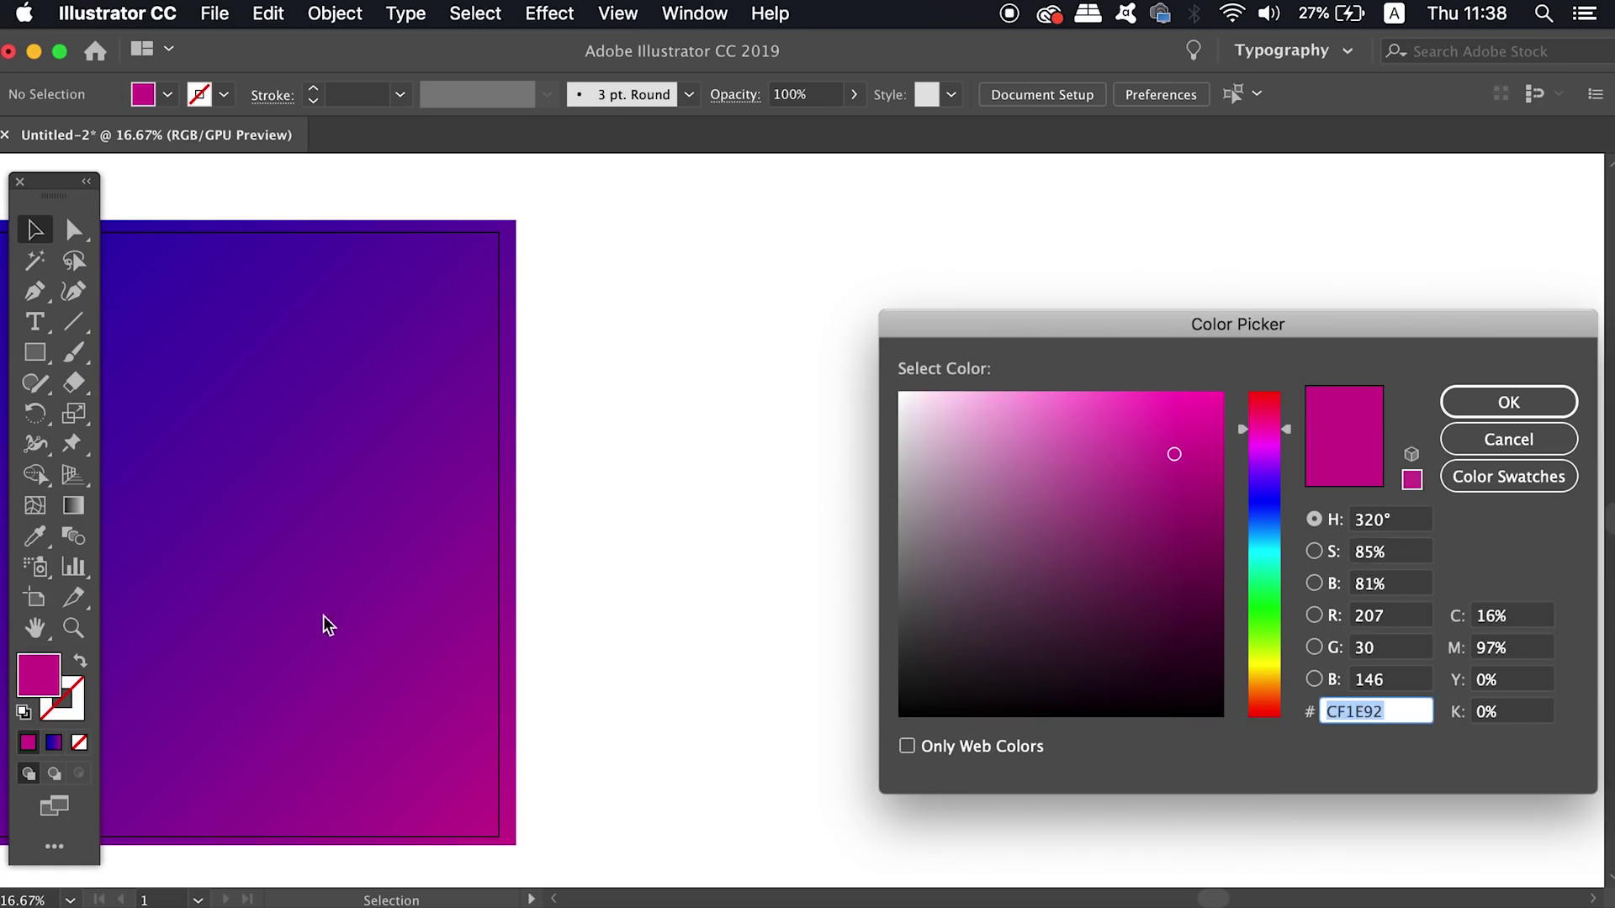
{"action": "left_click_drag", "start_coordinate": [1046, 469], "coordinate": [914, 404]}
{"action": "left_click_drag", "start_coordinate": [938, 648], "coordinate": [883, 757]}
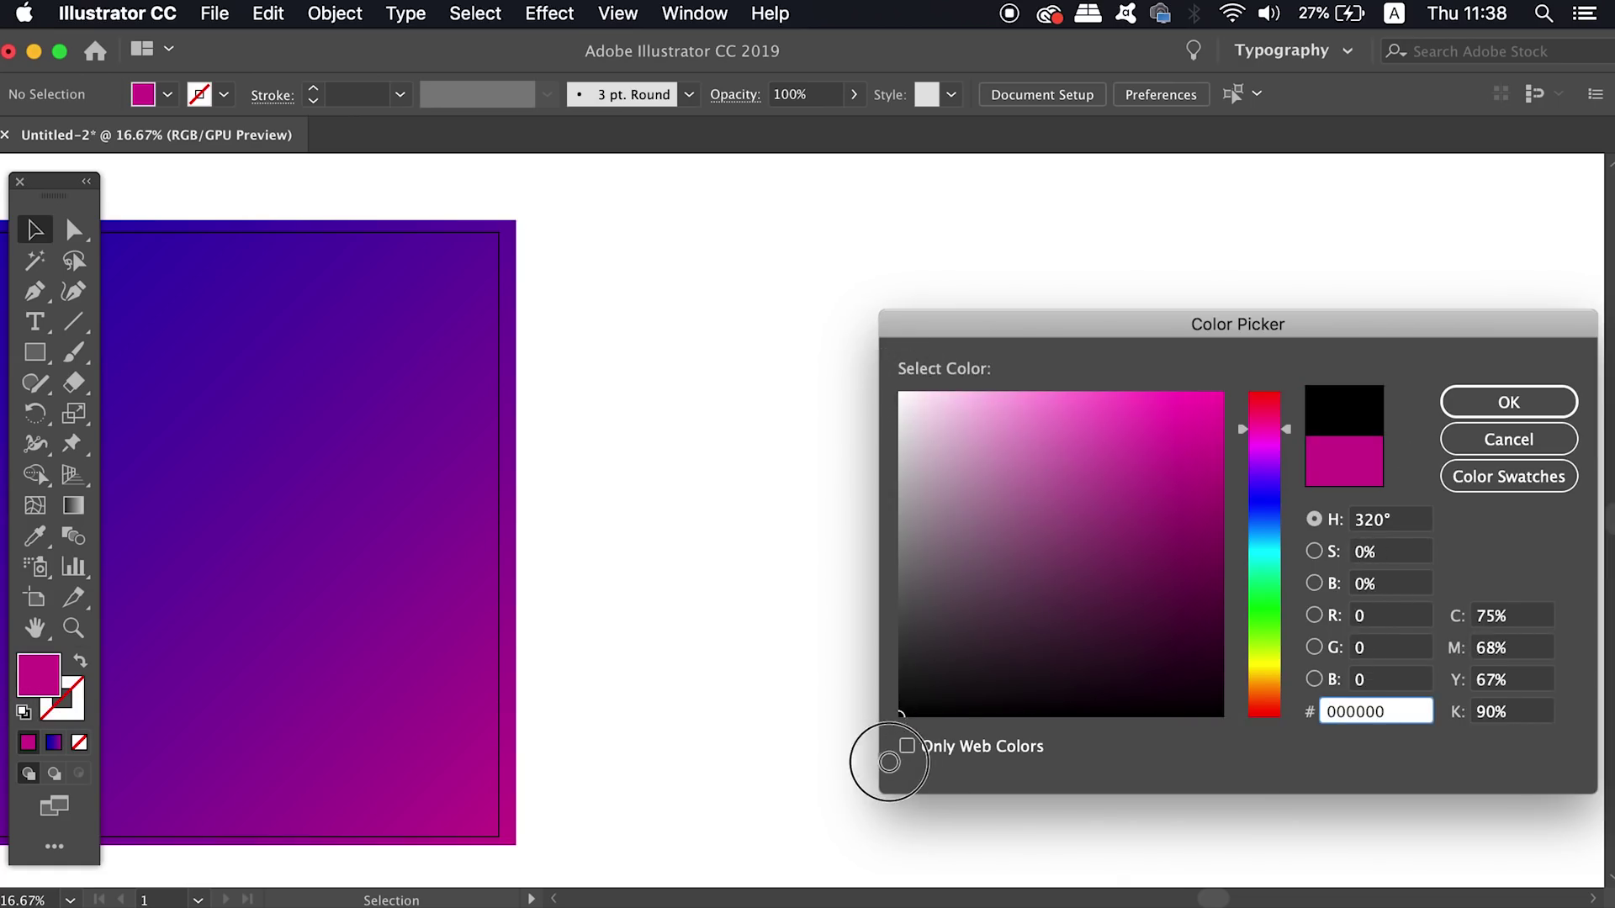
{"action": "key", "text": "Return"}
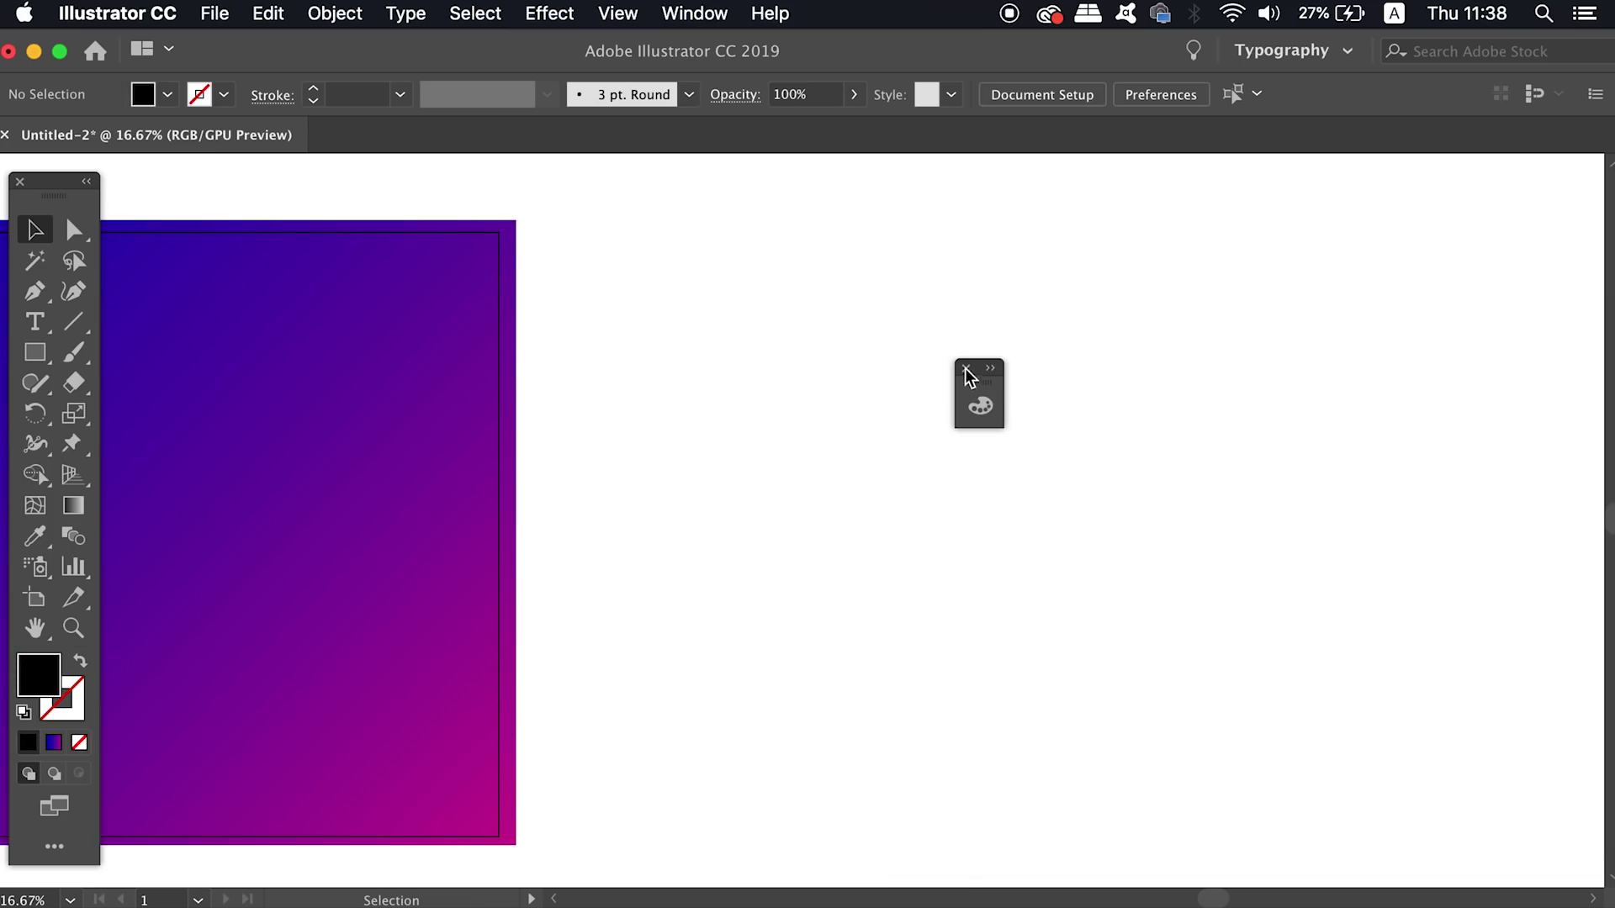
Draw a long thin black bar beside the artboard.
{"action": "left_click", "coordinate": [967, 371]}
{"action": "key", "text": "m"}
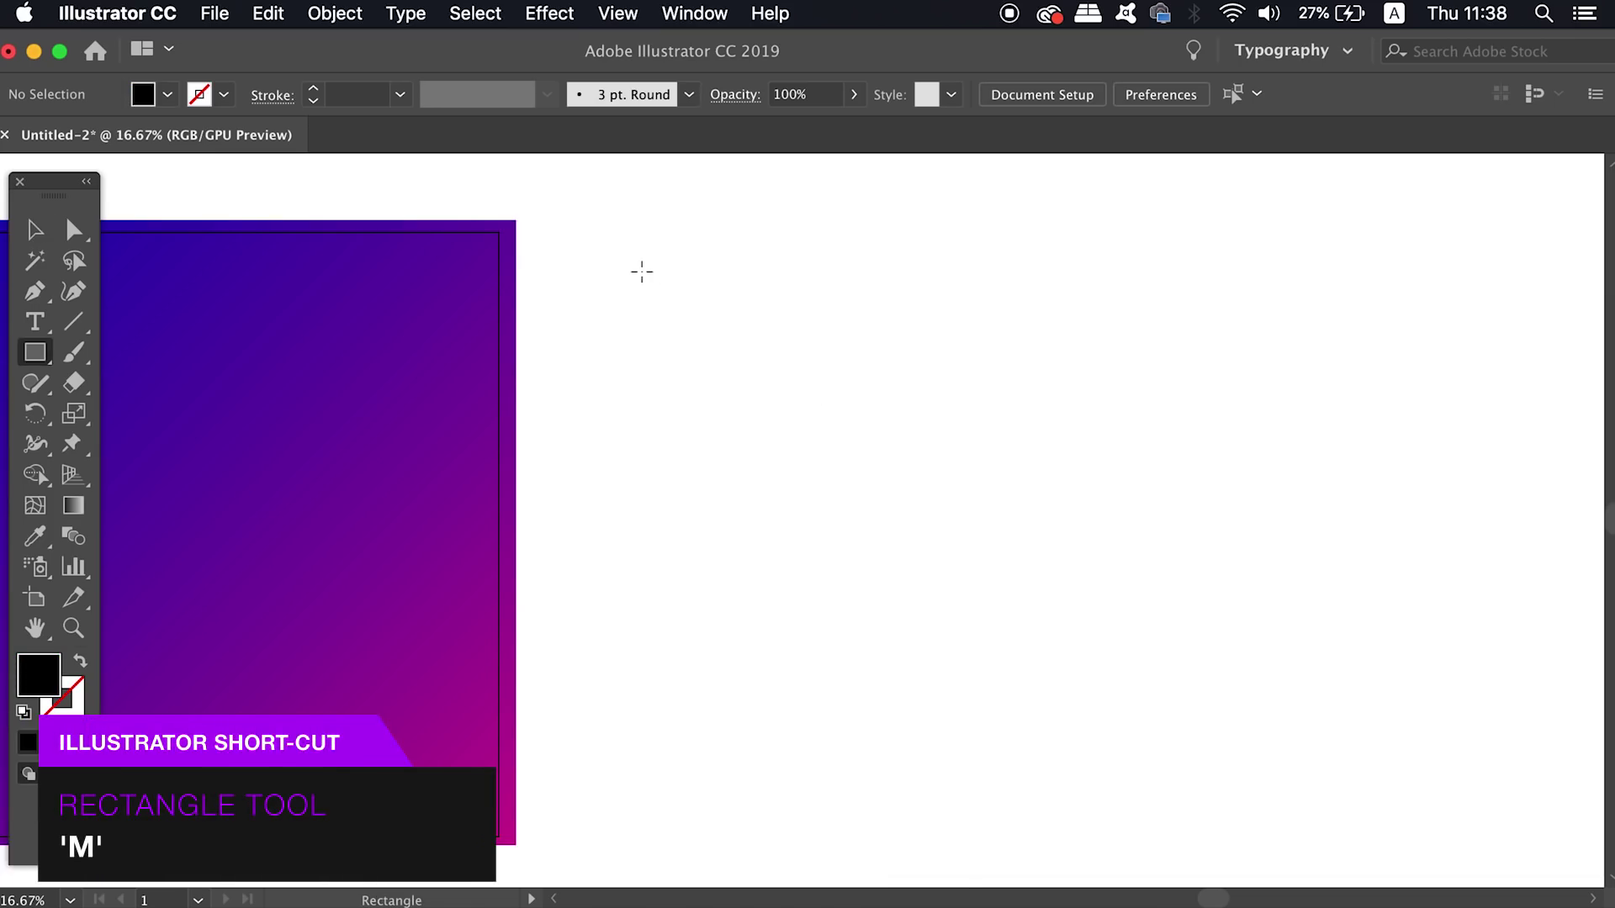
{"action": "left_click_drag", "start_coordinate": [632, 272], "coordinate": [1316, 322]}
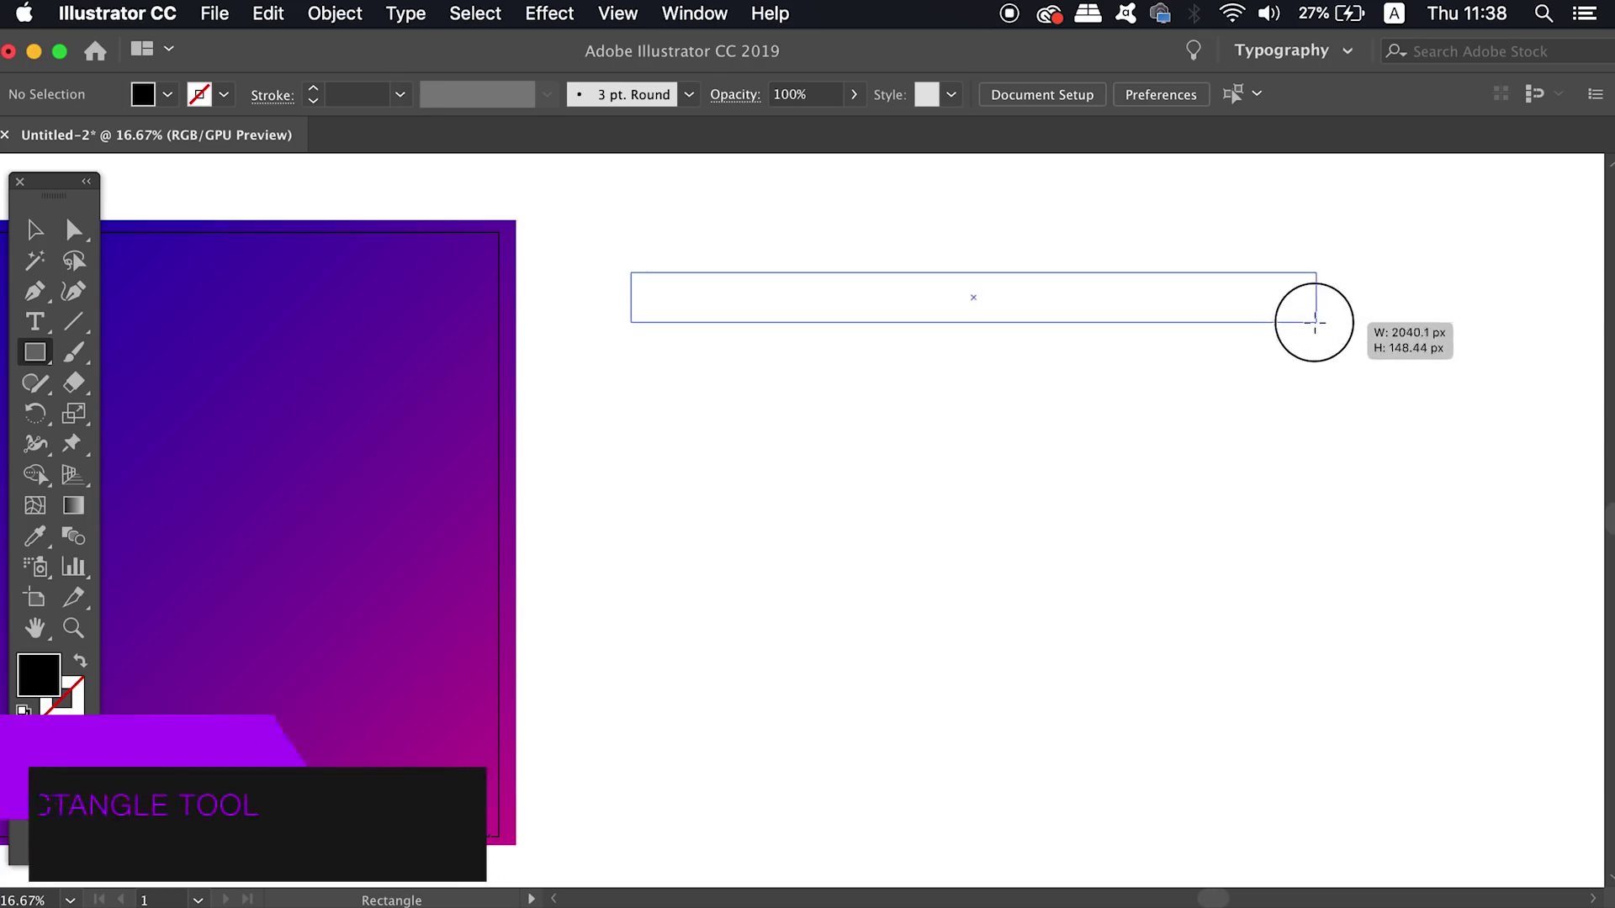
{"action": "left_click_drag", "start_coordinate": [1315, 322], "coordinate": [1288, 321]}
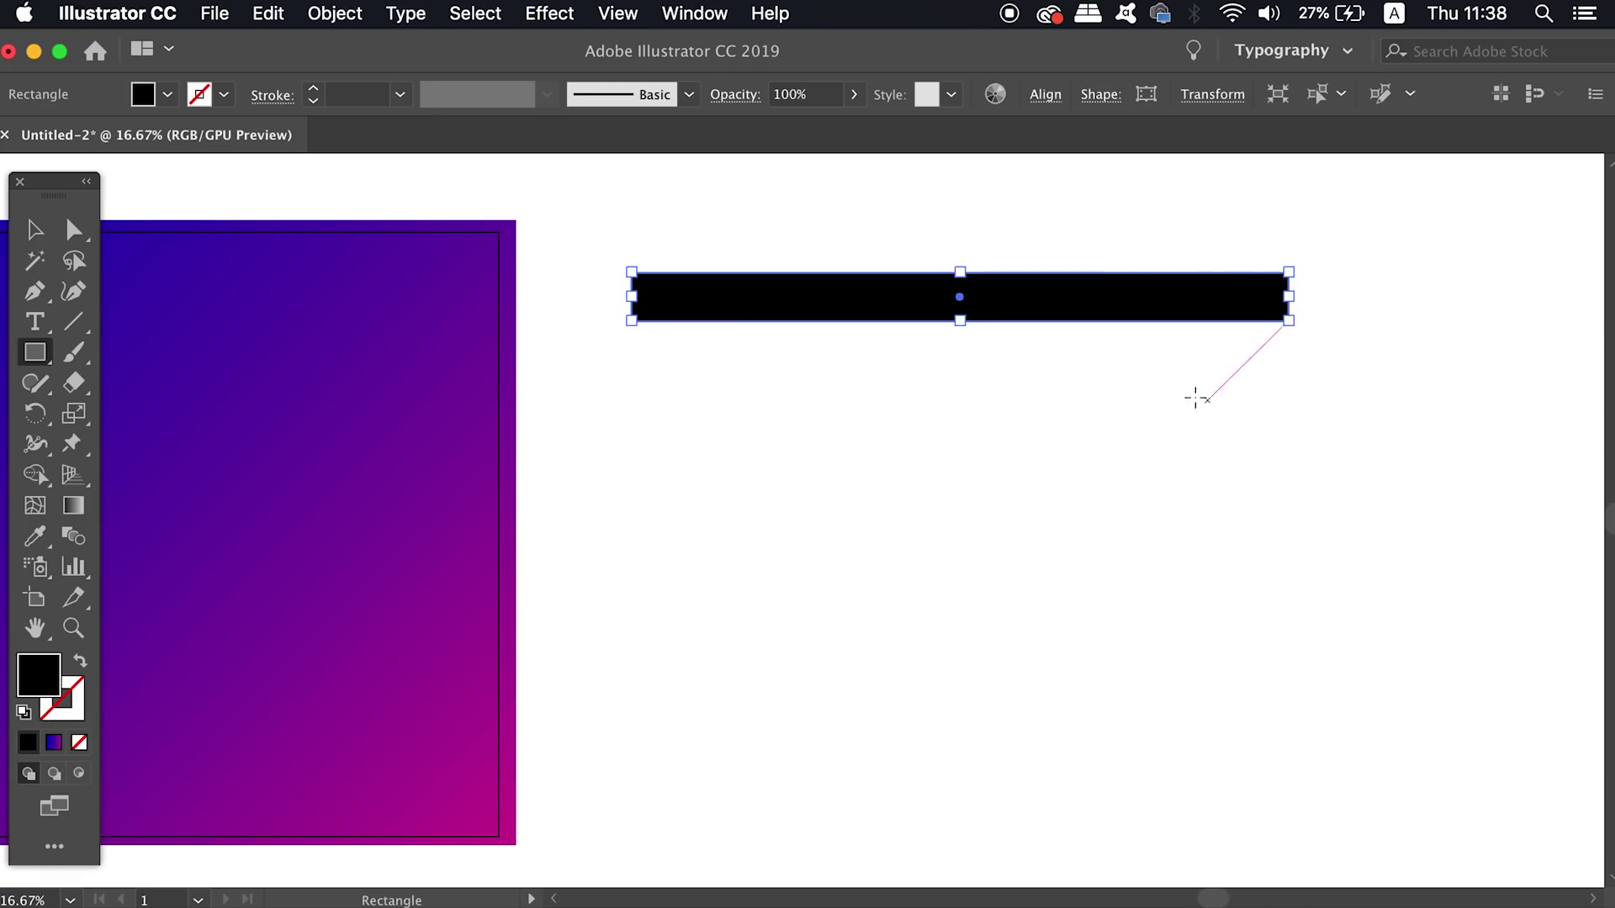
{"action": "key", "text": "v"}
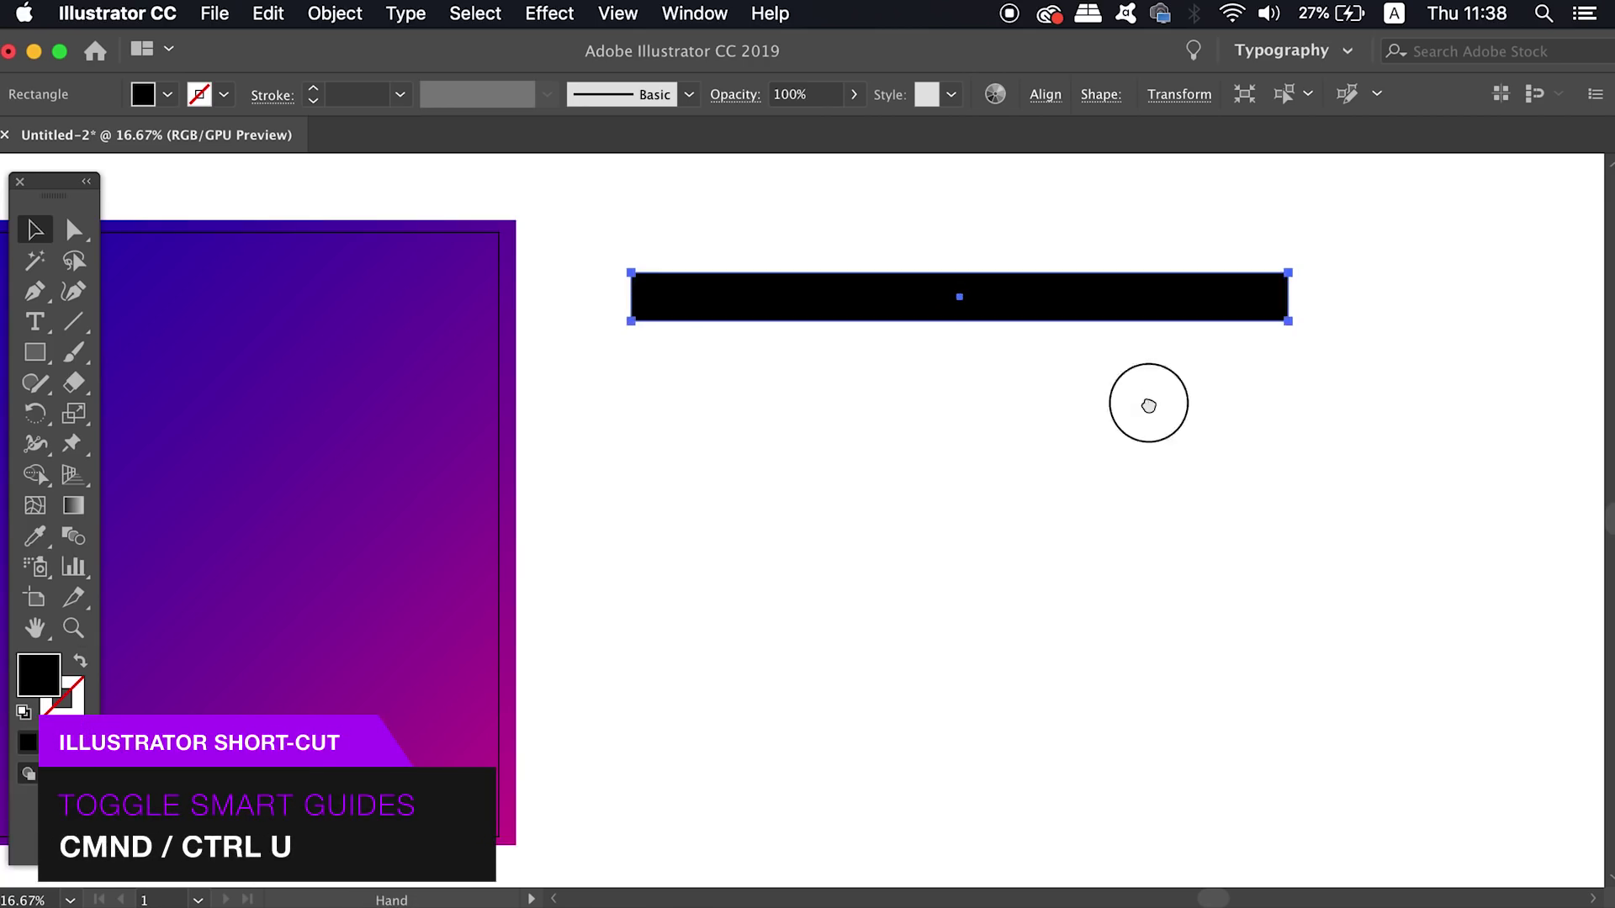
{"action": "left_click_drag", "start_coordinate": [1149, 406], "coordinate": [950, 435]}
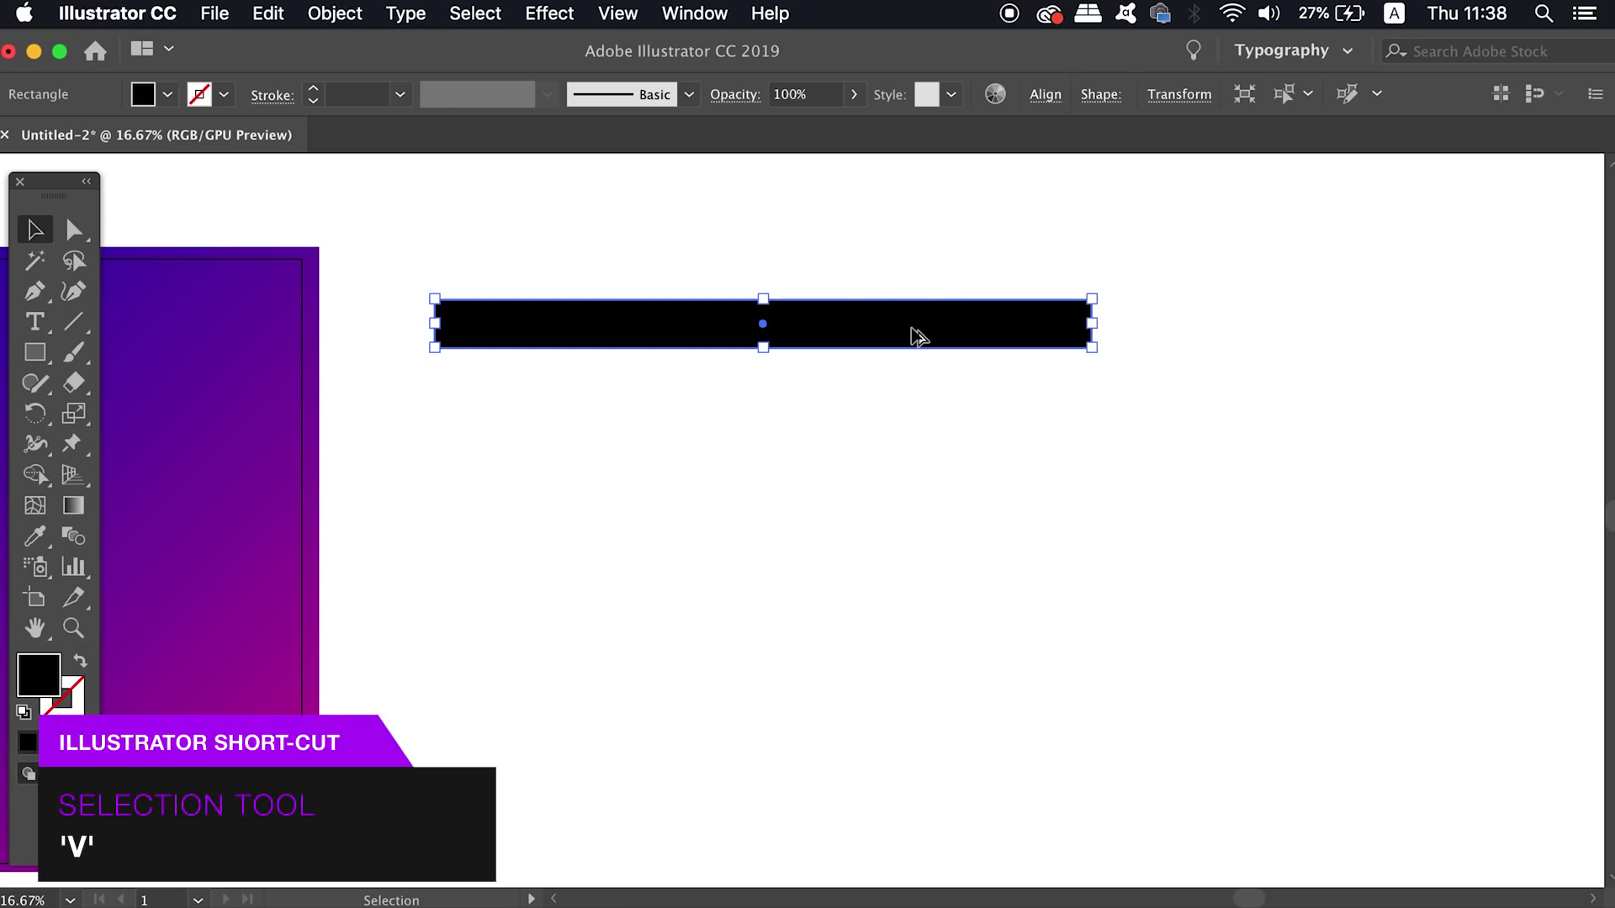
Duplicate the bar downward into shorter, offset second, third and fourth strips.
{"action": "left_click_drag", "start_coordinate": [918, 335], "coordinate": [918, 383]}
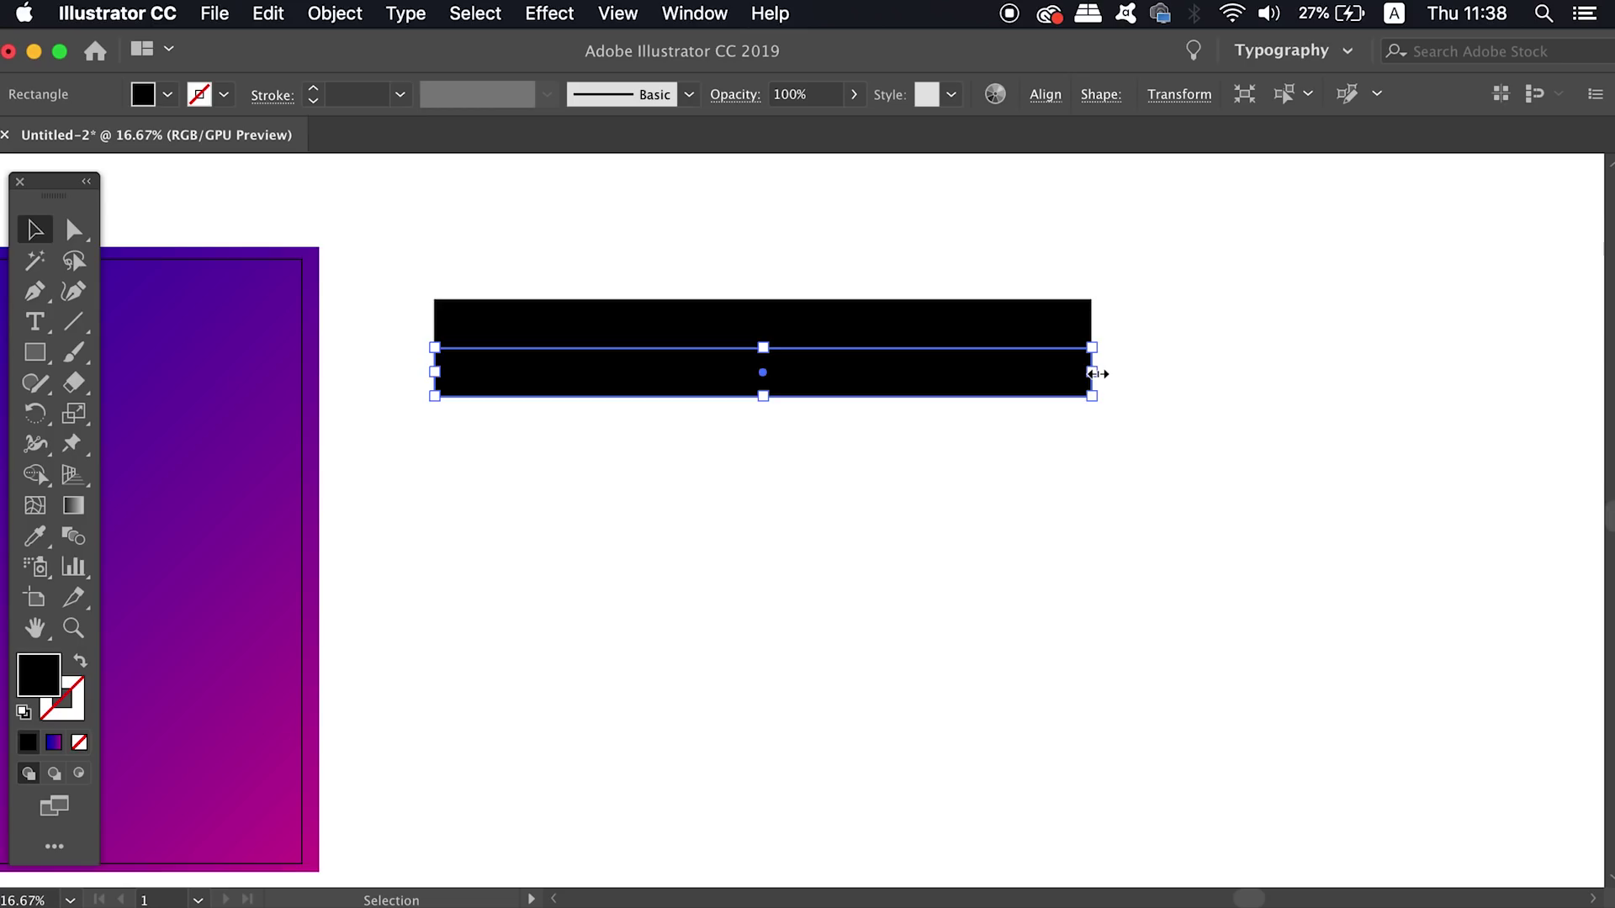
{"action": "left_click_drag", "start_coordinate": [1093, 373], "coordinate": [952, 372]}
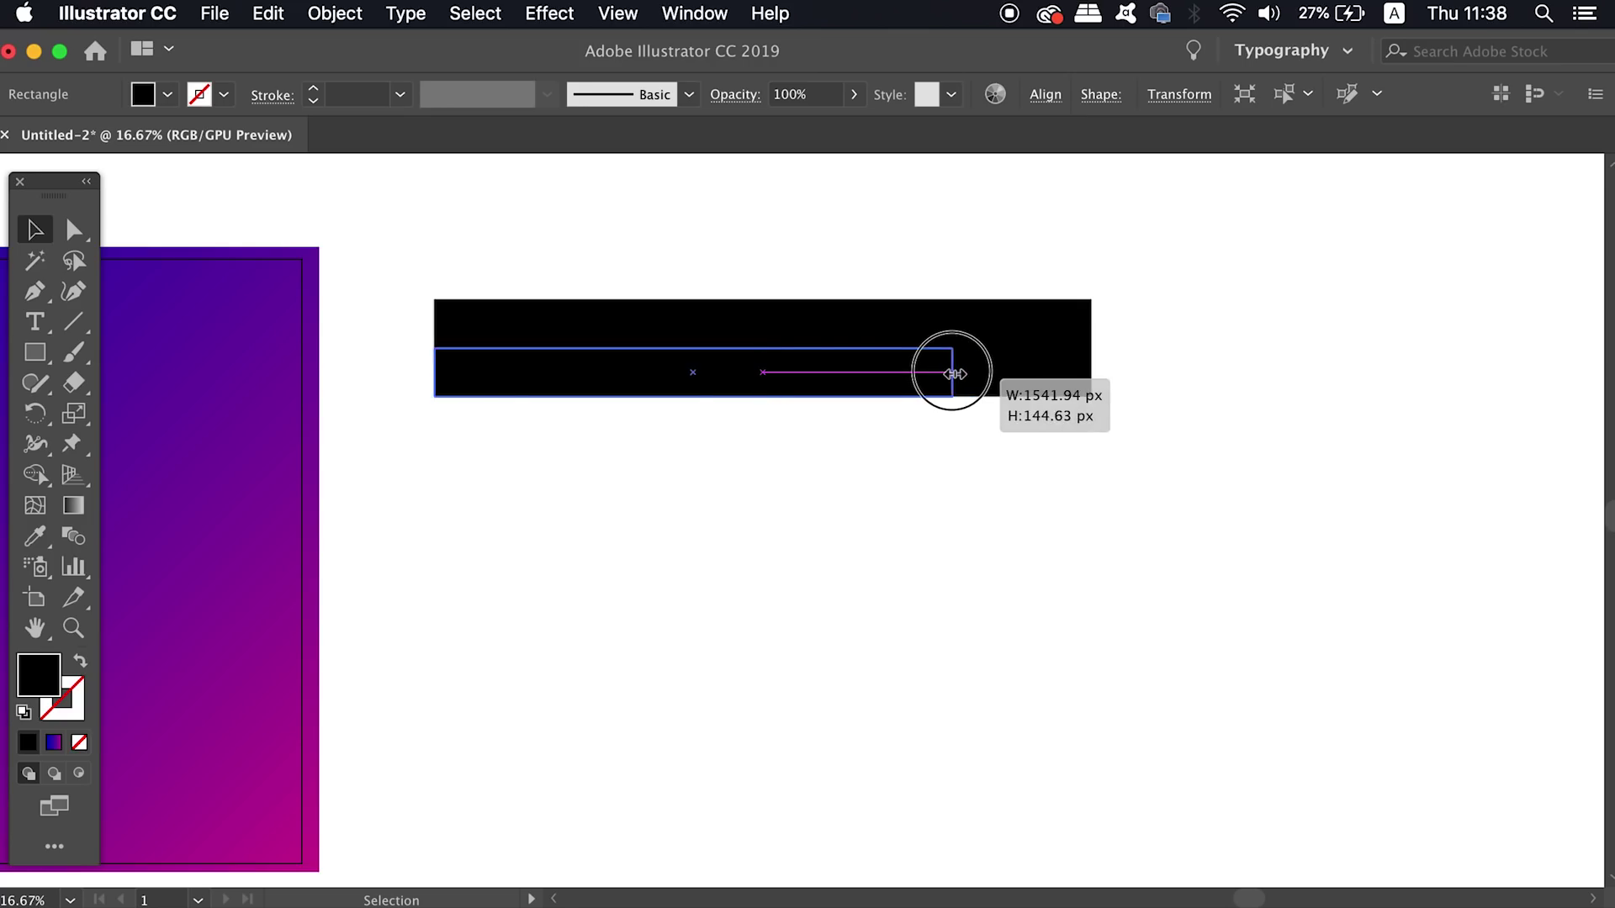
{"action": "left_click_drag", "start_coordinate": [436, 372], "coordinate": [542, 373]}
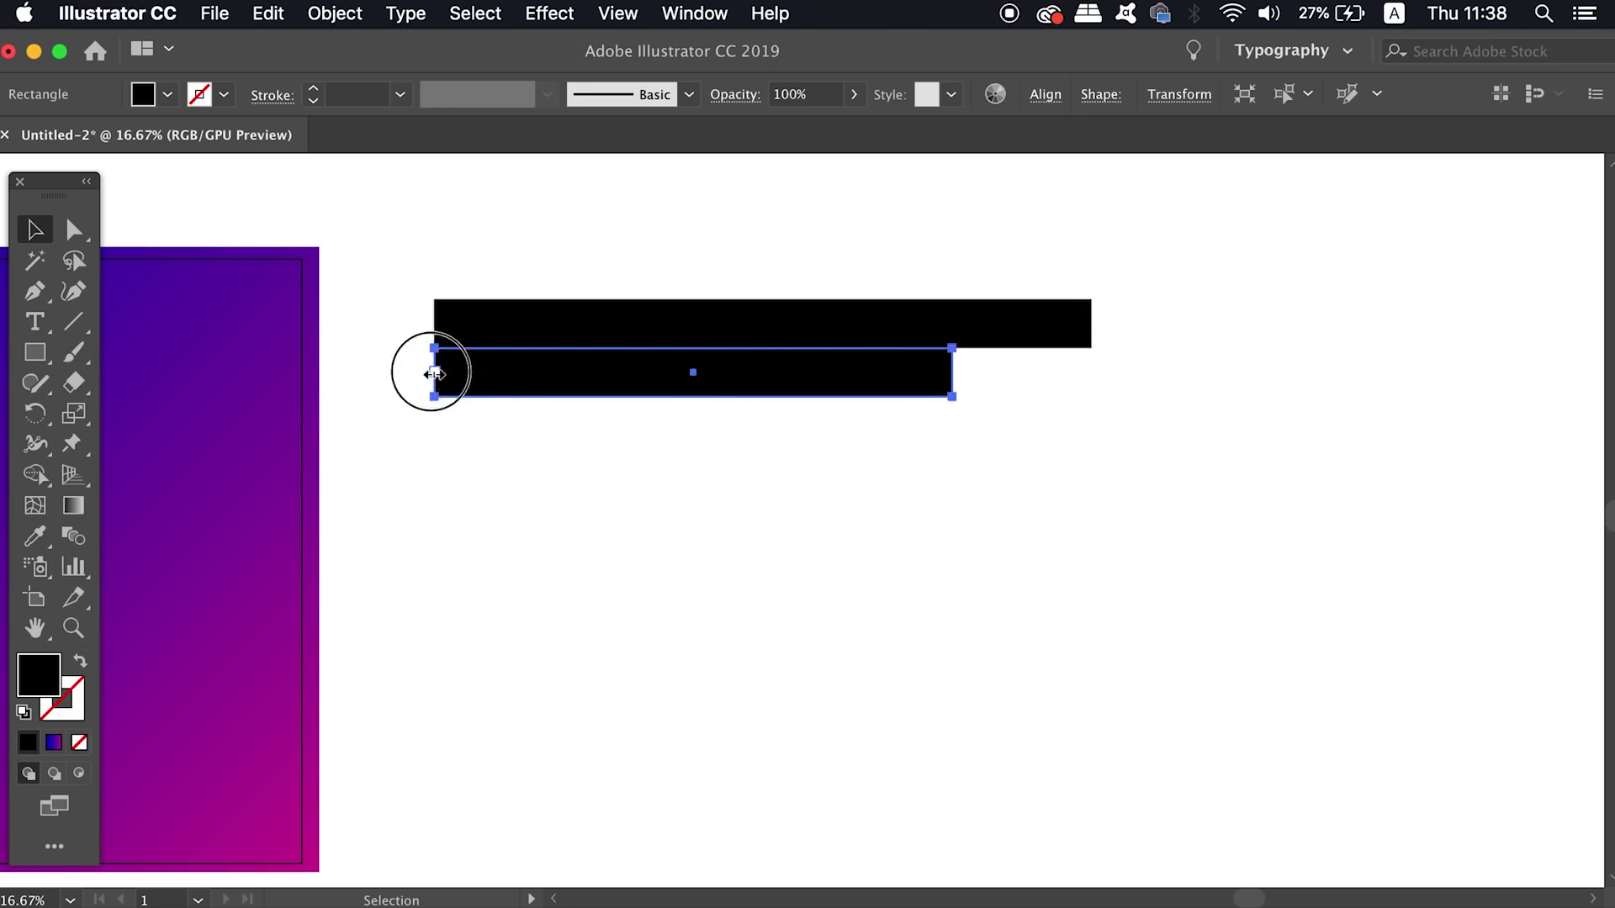
{"action": "left_click_drag", "start_coordinate": [819, 390], "coordinate": [761, 440], "text": "alt"}
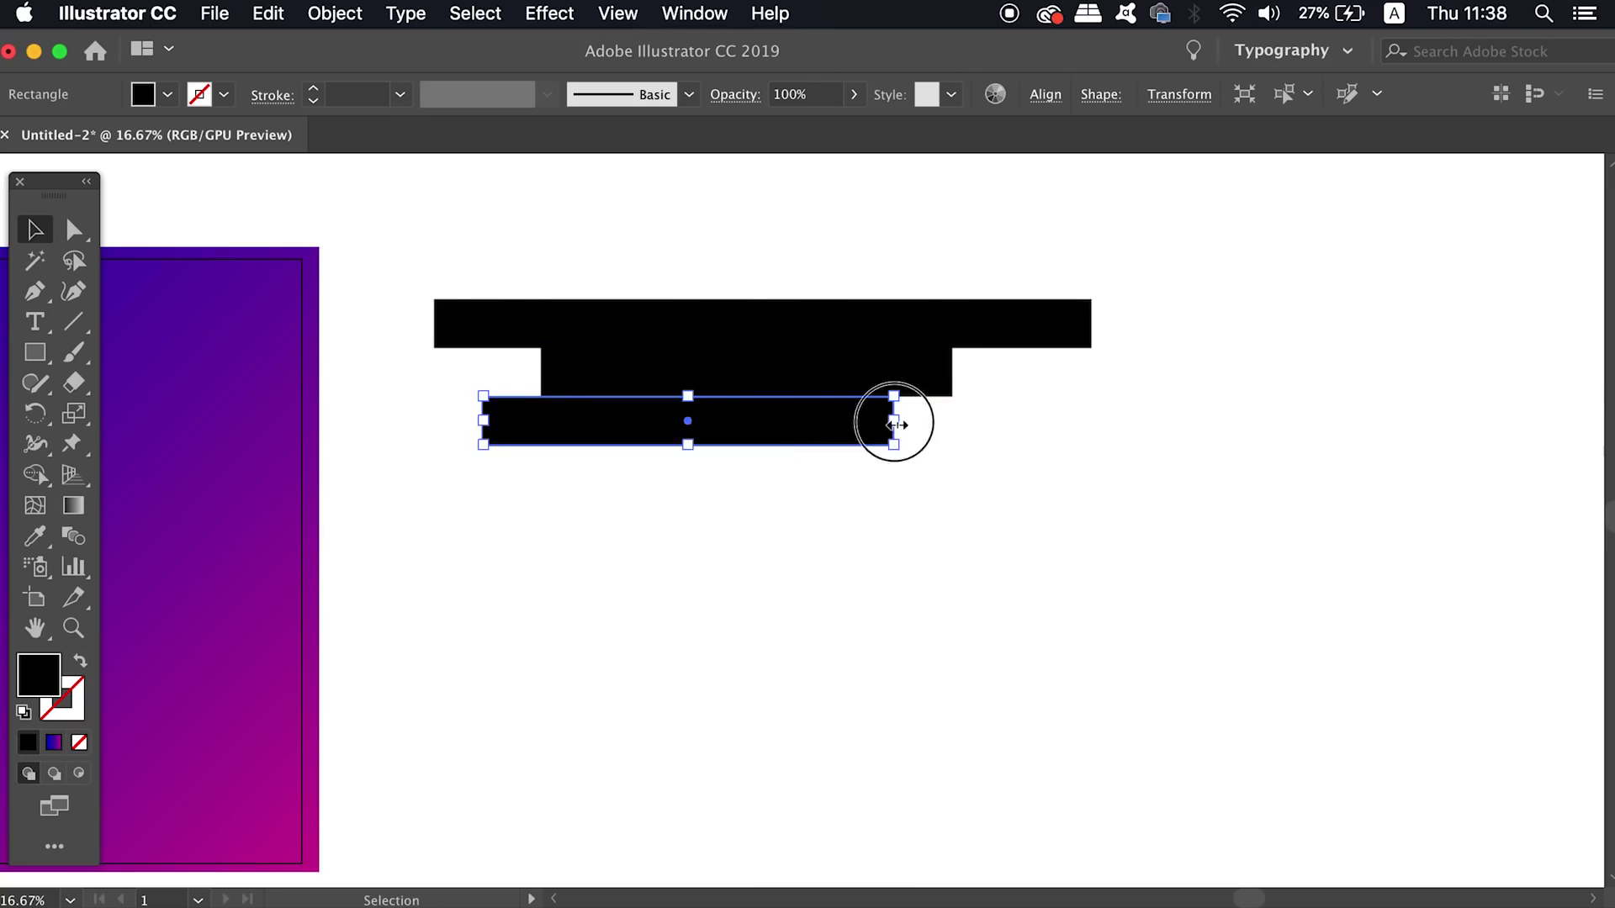
{"action": "left_click_drag", "start_coordinate": [895, 419], "coordinate": [1035, 420]}
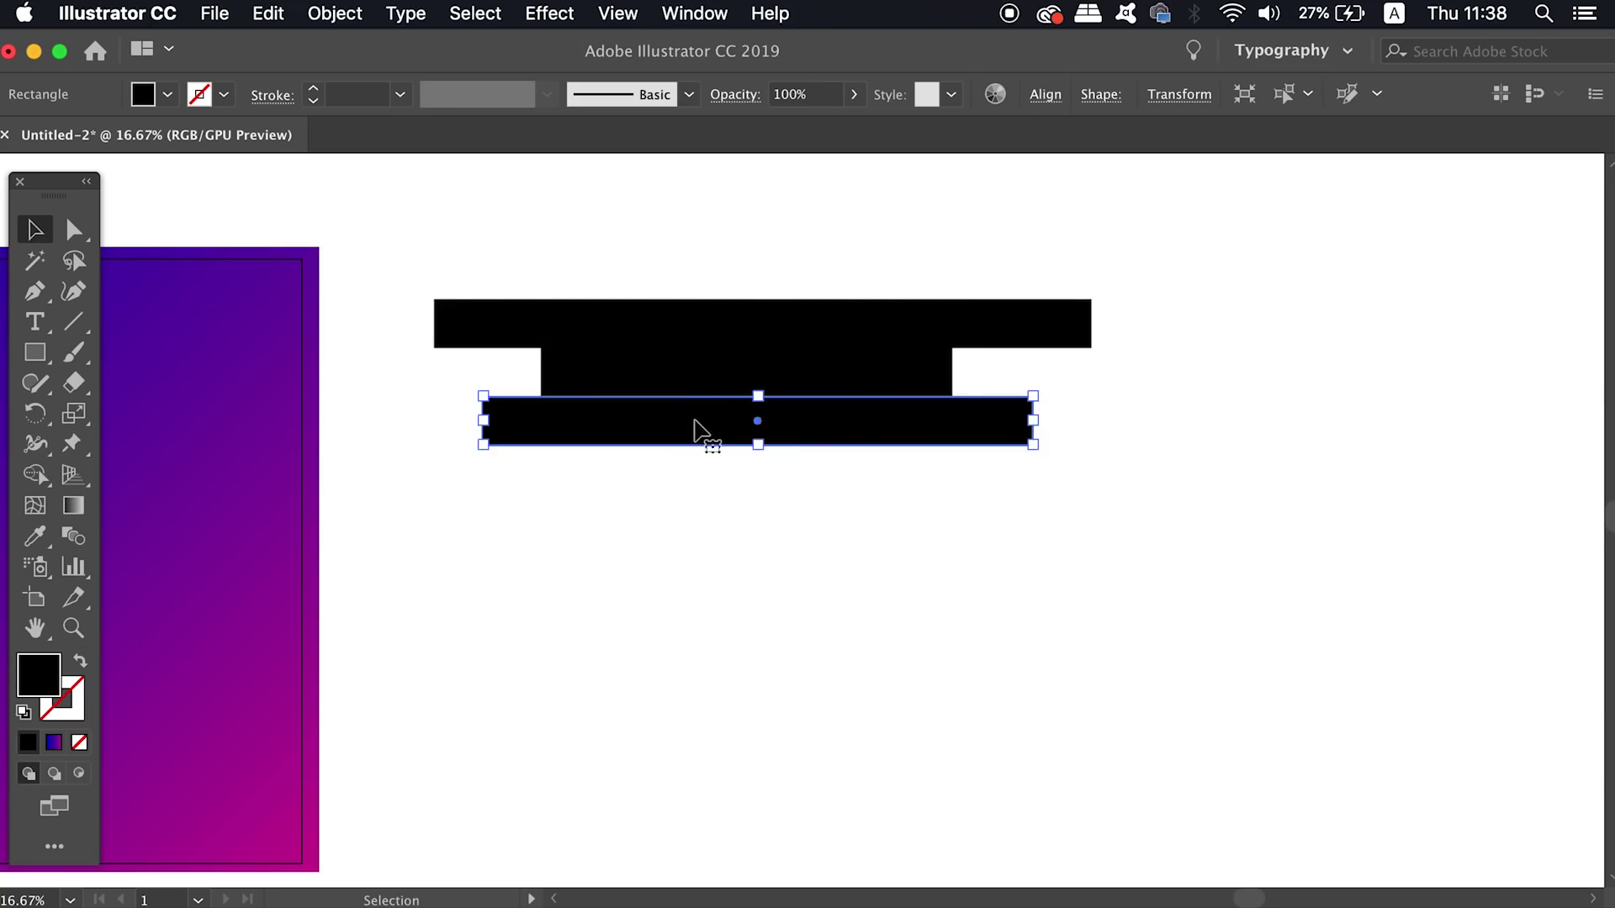
{"action": "left_click_drag", "start_coordinate": [677, 433], "coordinate": [809, 478], "text": "alt"}
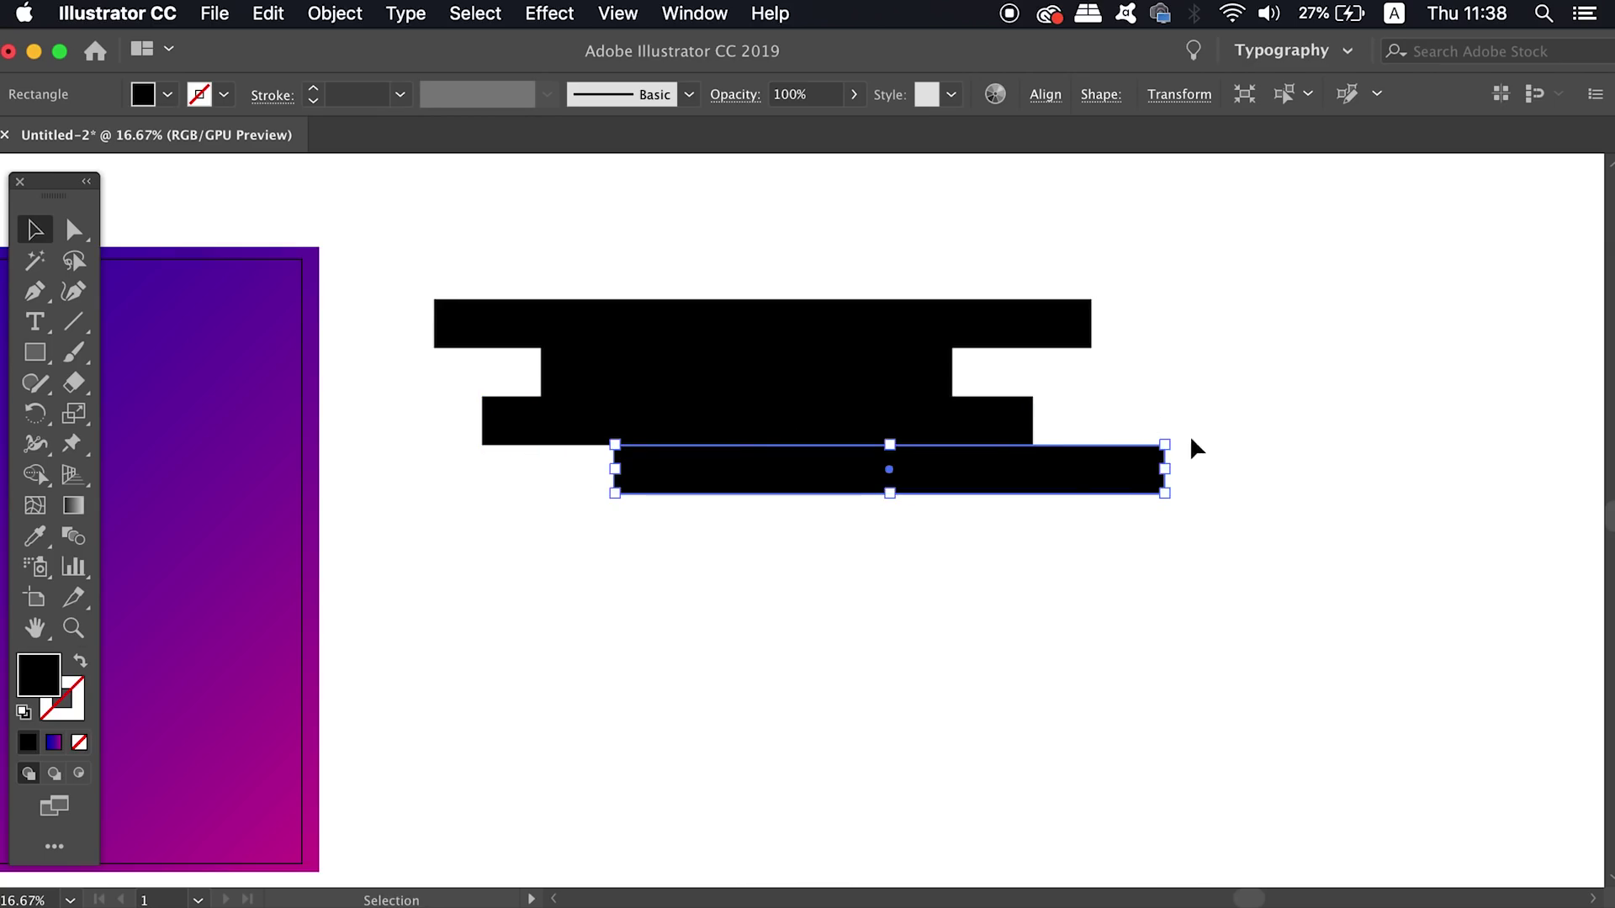
{"action": "left_click_drag", "start_coordinate": [1107, 476], "coordinate": [1152, 476]}
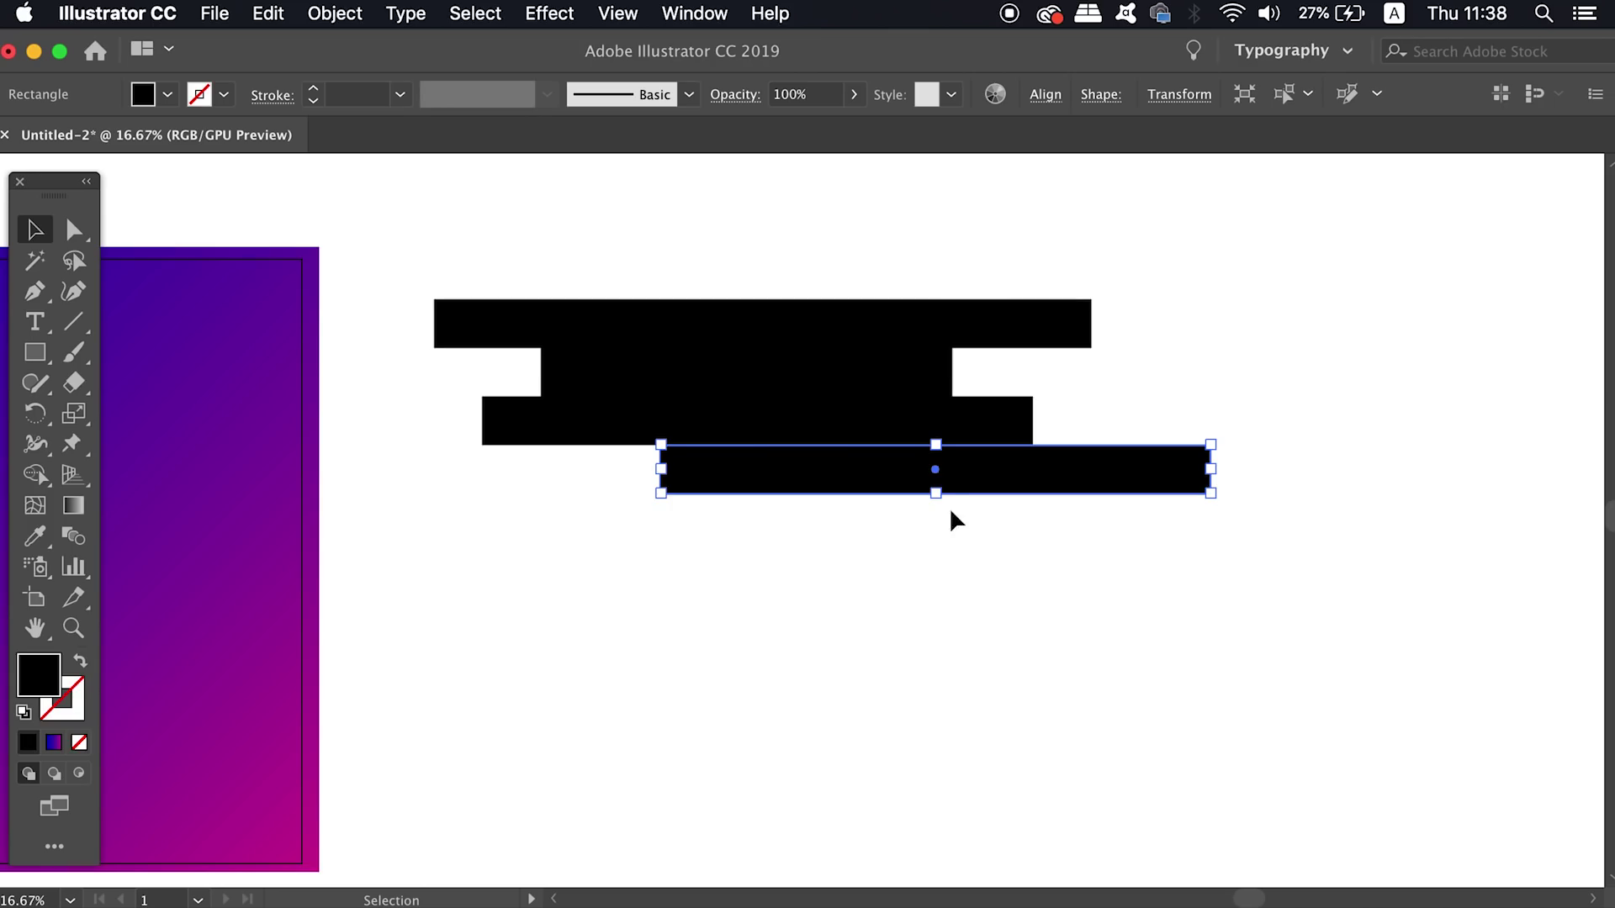
Add the bottom strips by copying bars lower, narrowing one and extending another leftward.
{"action": "left_click", "coordinate": [889, 417]}
{"action": "left_click_drag", "start_coordinate": [847, 436], "coordinate": [853, 538], "text": "alt"}
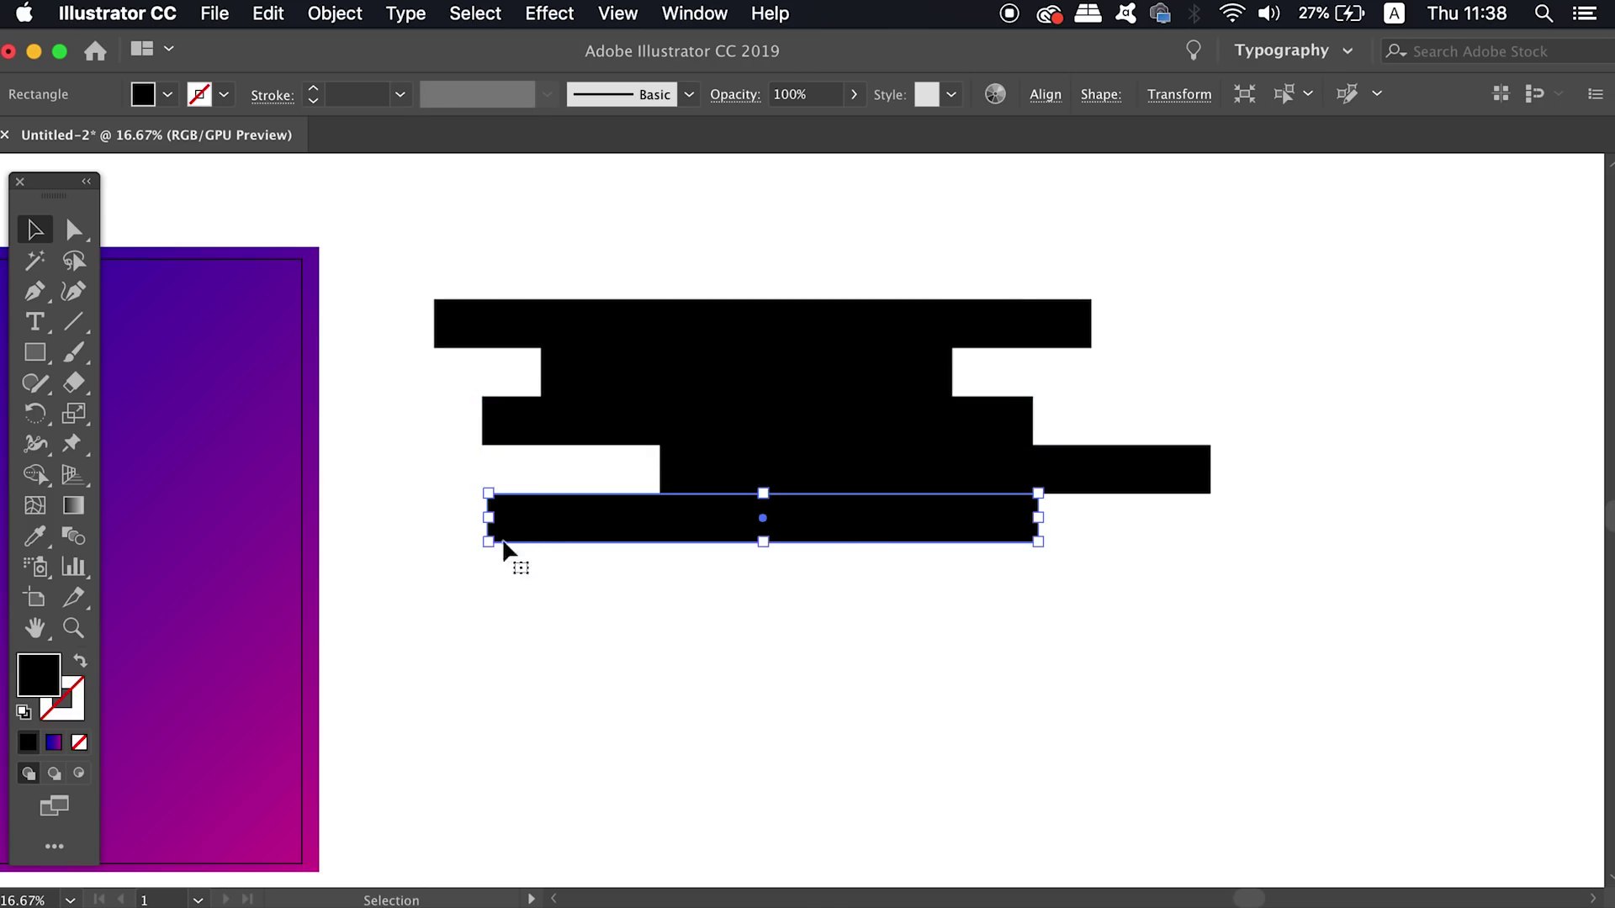
{"action": "left_click_drag", "start_coordinate": [487, 517], "coordinate": [704, 516]}
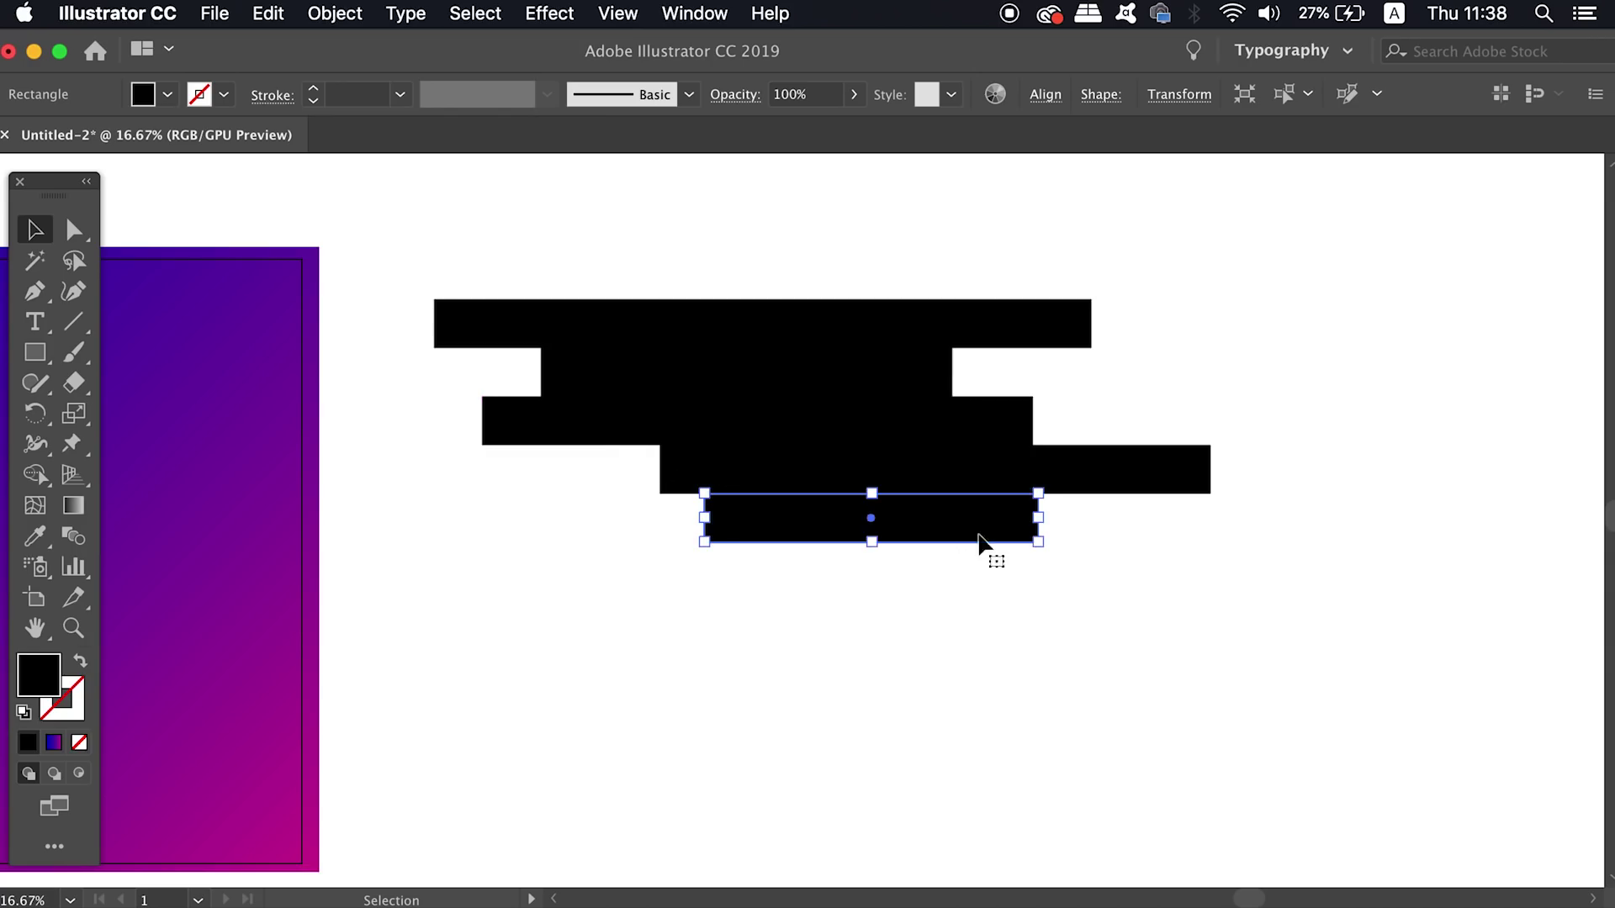
{"action": "left_click", "coordinate": [848, 348]}
{"action": "mouse_move", "coordinate": [850, 347]}
{"action": "left_mouse_down", "text": "alt"}
{"action": "mouse_move", "coordinate": [852, 545]}
{"action": "mouse_move", "coordinate": [879, 584]}
{"action": "left_mouse_up", "text": "alt"}
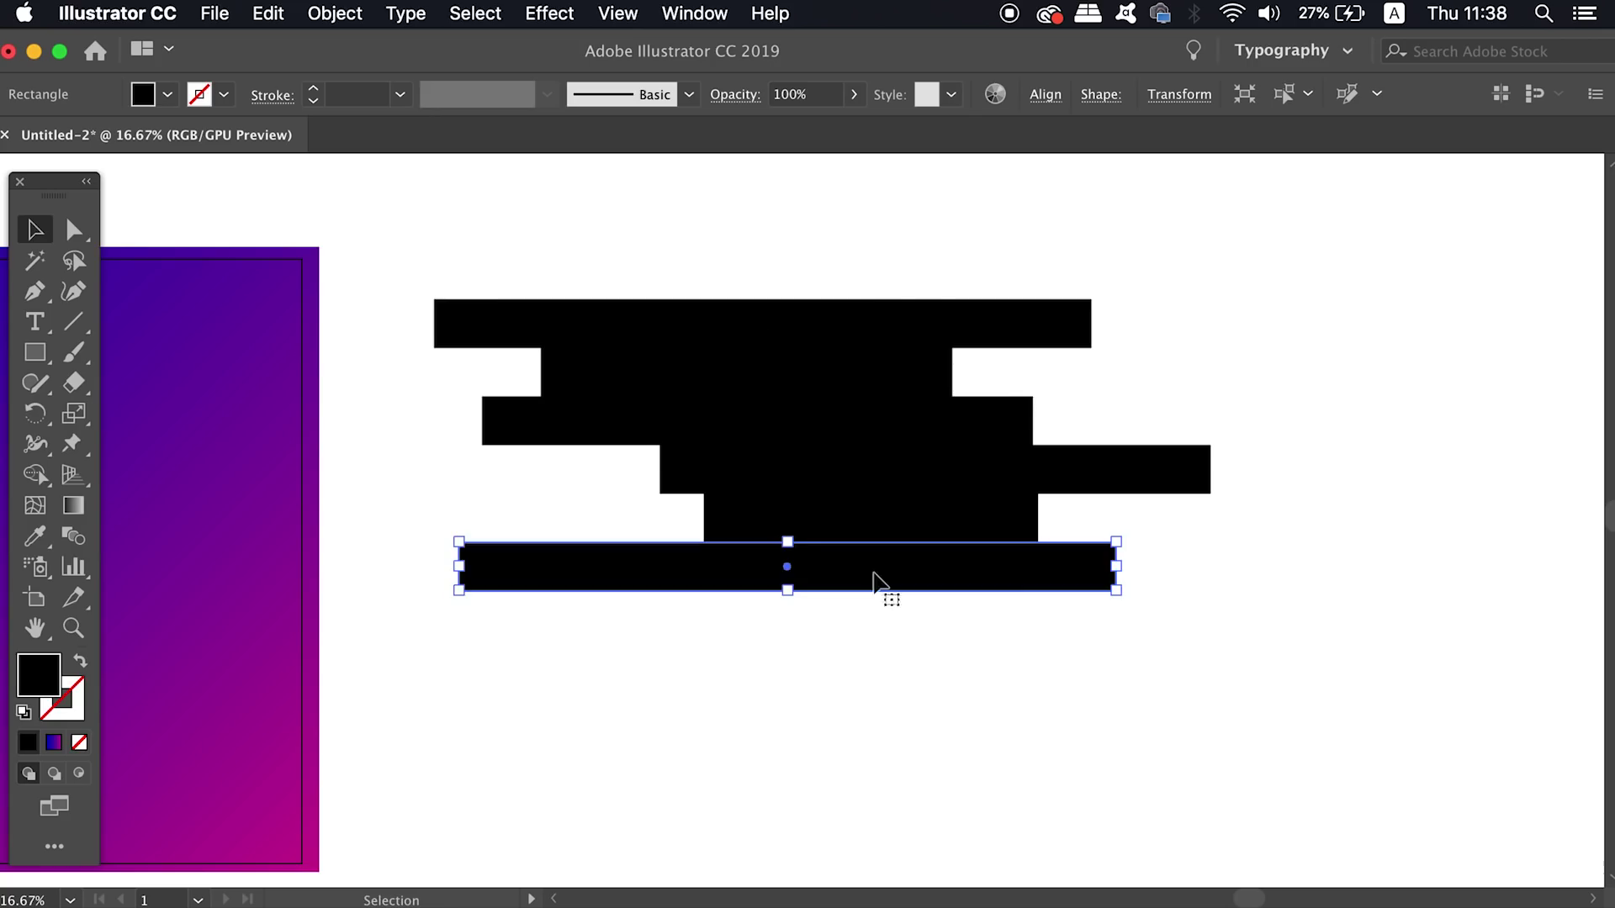
{"action": "left_click", "coordinate": [665, 474]}
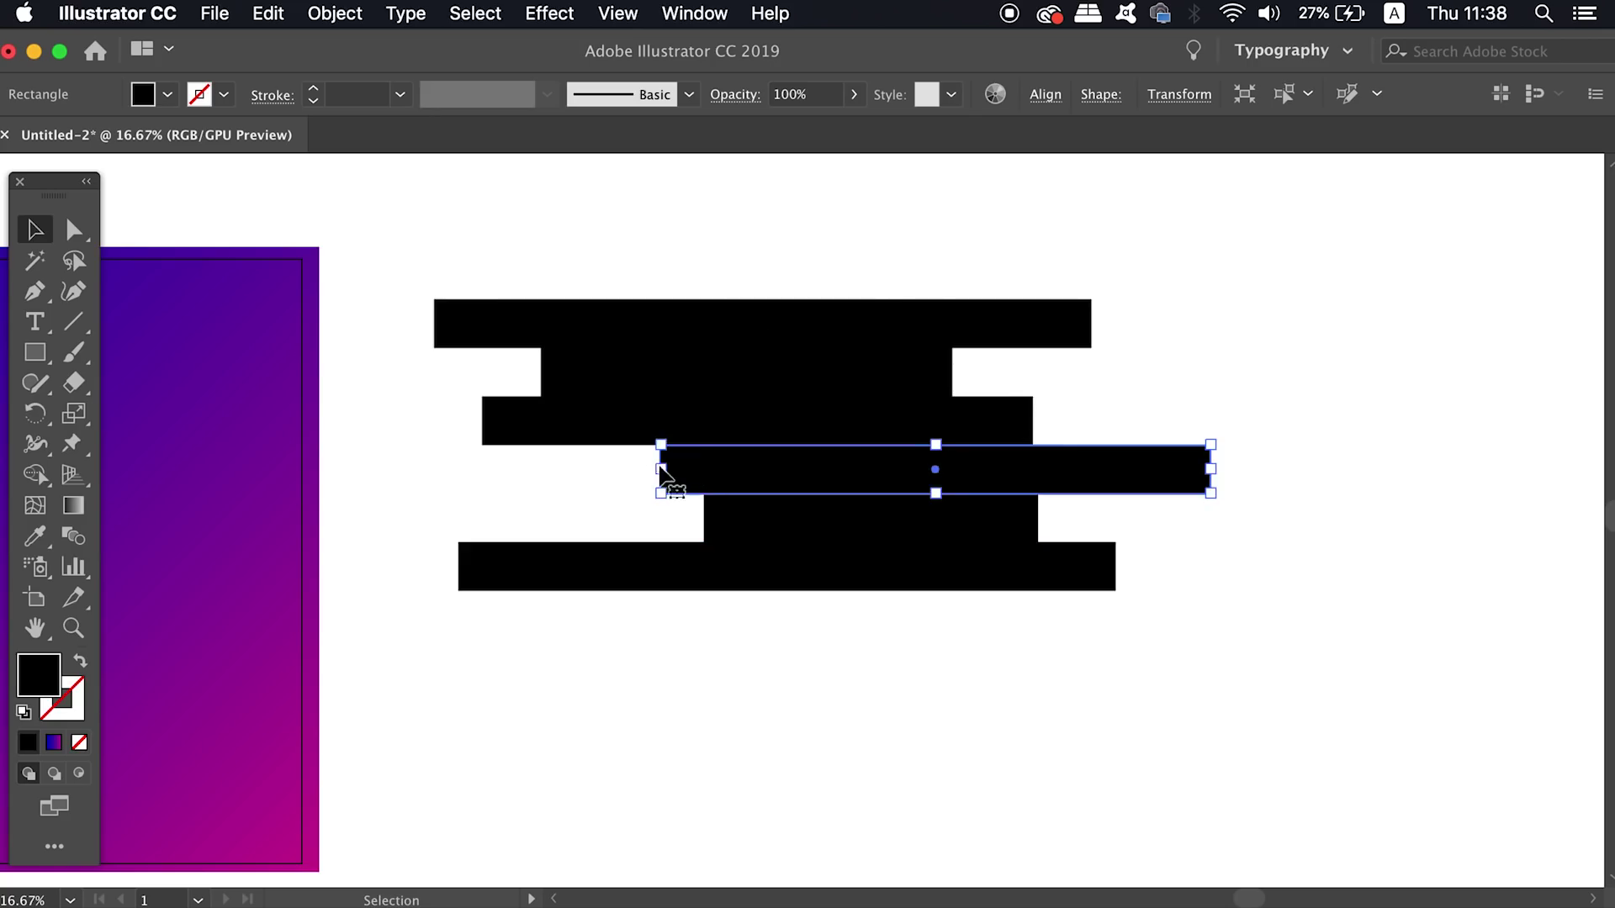
{"action": "left_click_drag", "start_coordinate": [657, 472], "coordinate": [590, 470]}
{"action": "left_click", "coordinate": [726, 675]}
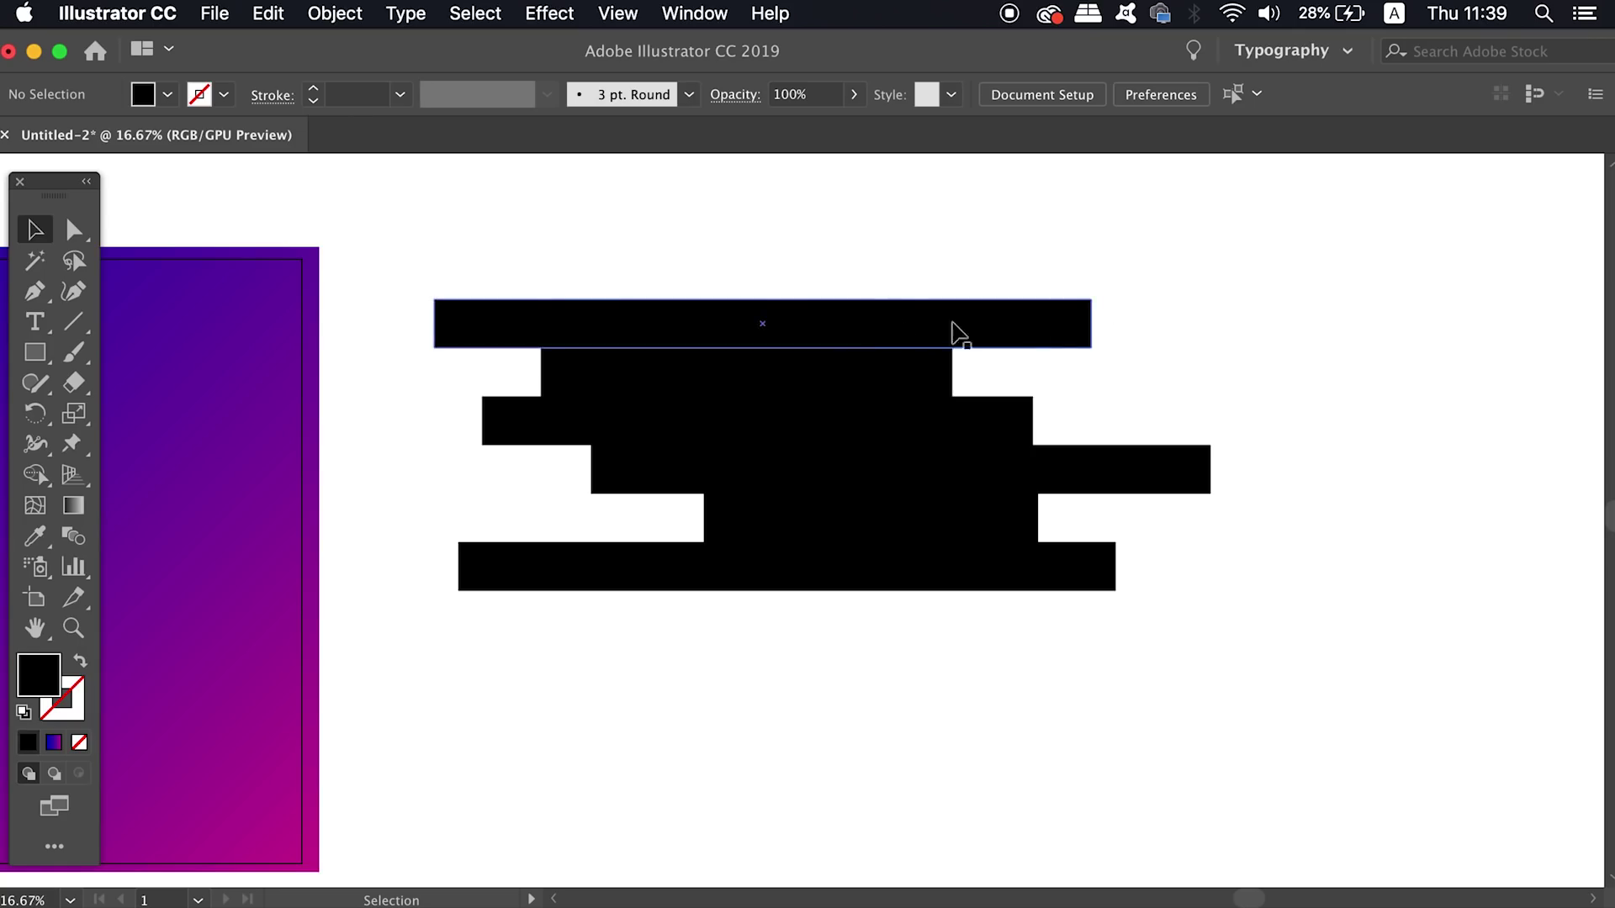
Draw a small black square to the right of the top bar.
{"action": "key", "text": "m"}
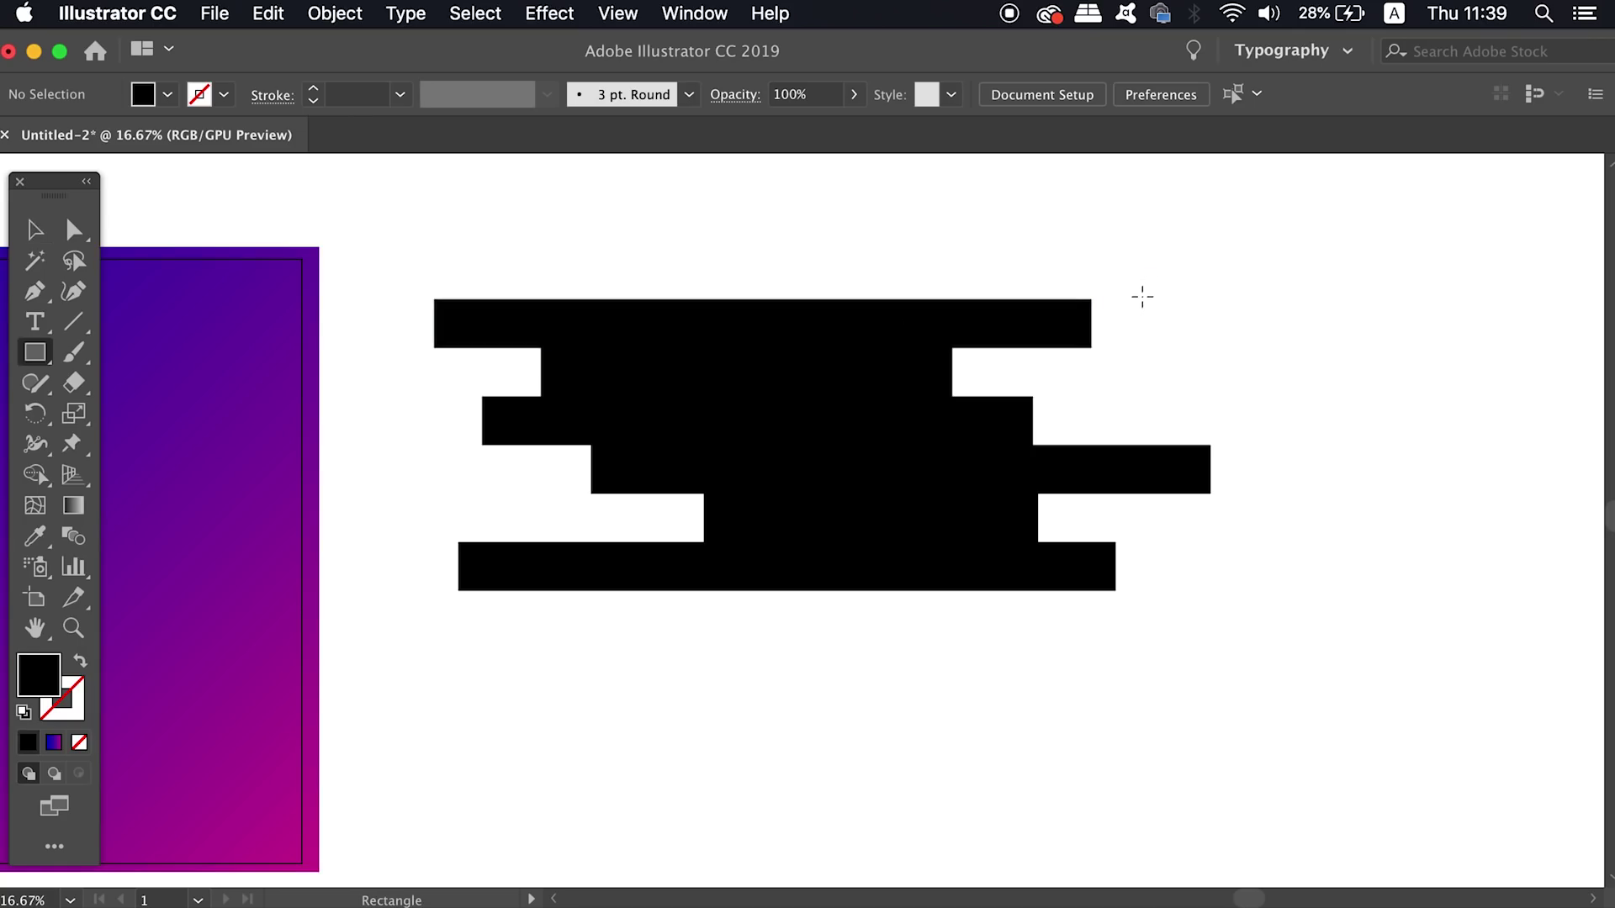
{"action": "left_click_drag", "start_coordinate": [1137, 300], "coordinate": [1185, 347]}
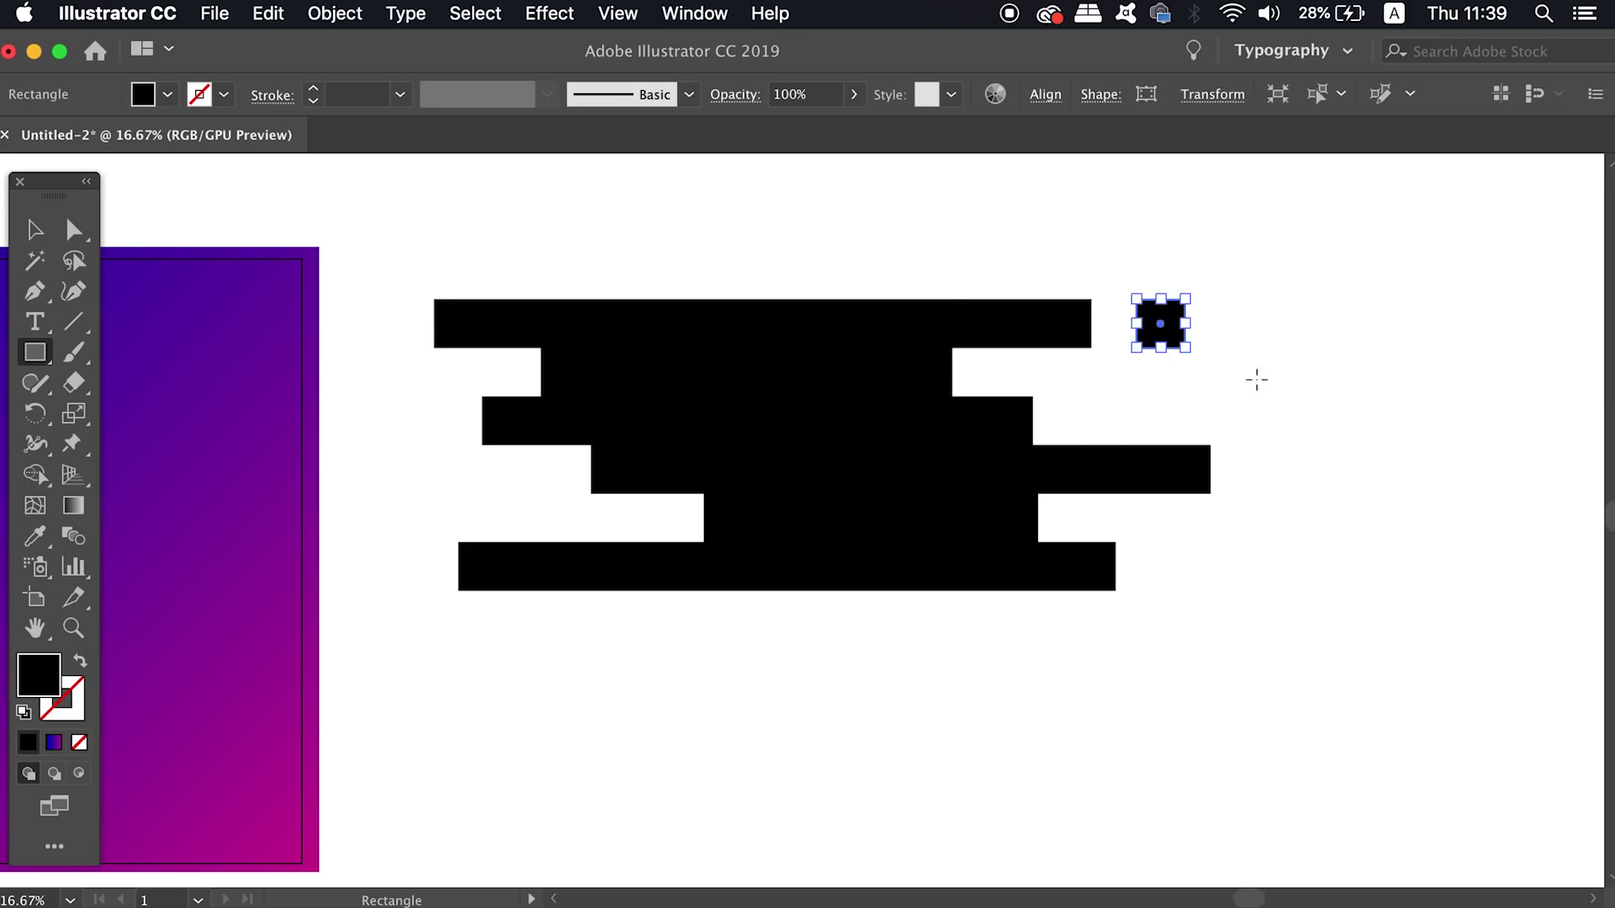
{"action": "key", "text": "v"}
{"action": "left_click", "coordinate": [1117, 331]}
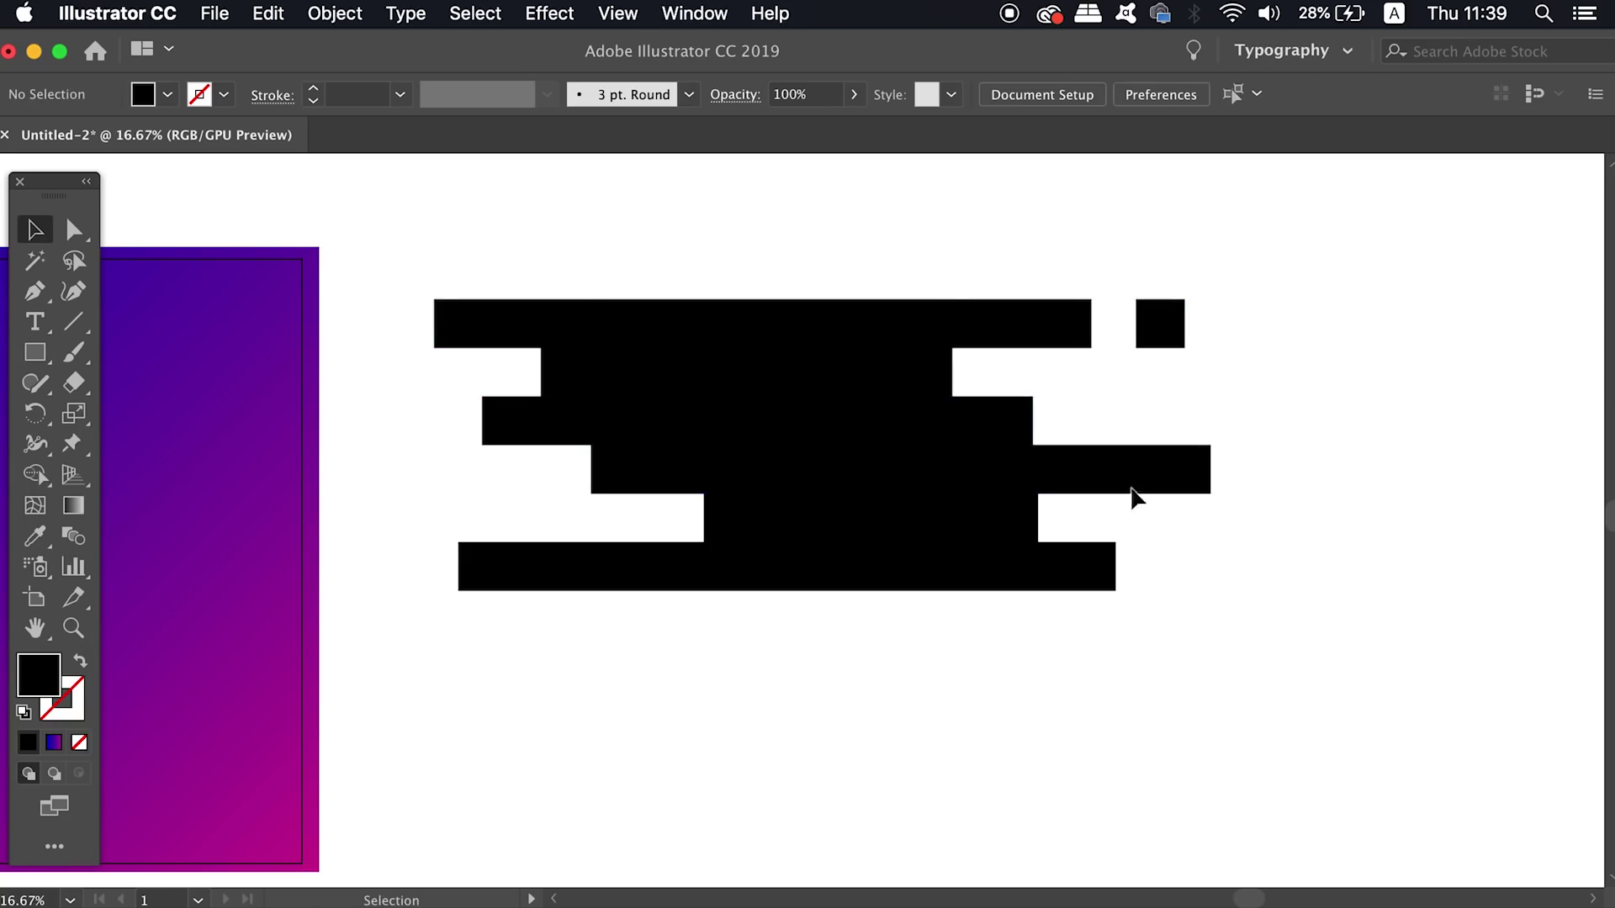
Draw a second small black square to the left of the bottom bar.
{"action": "key", "text": "m"}
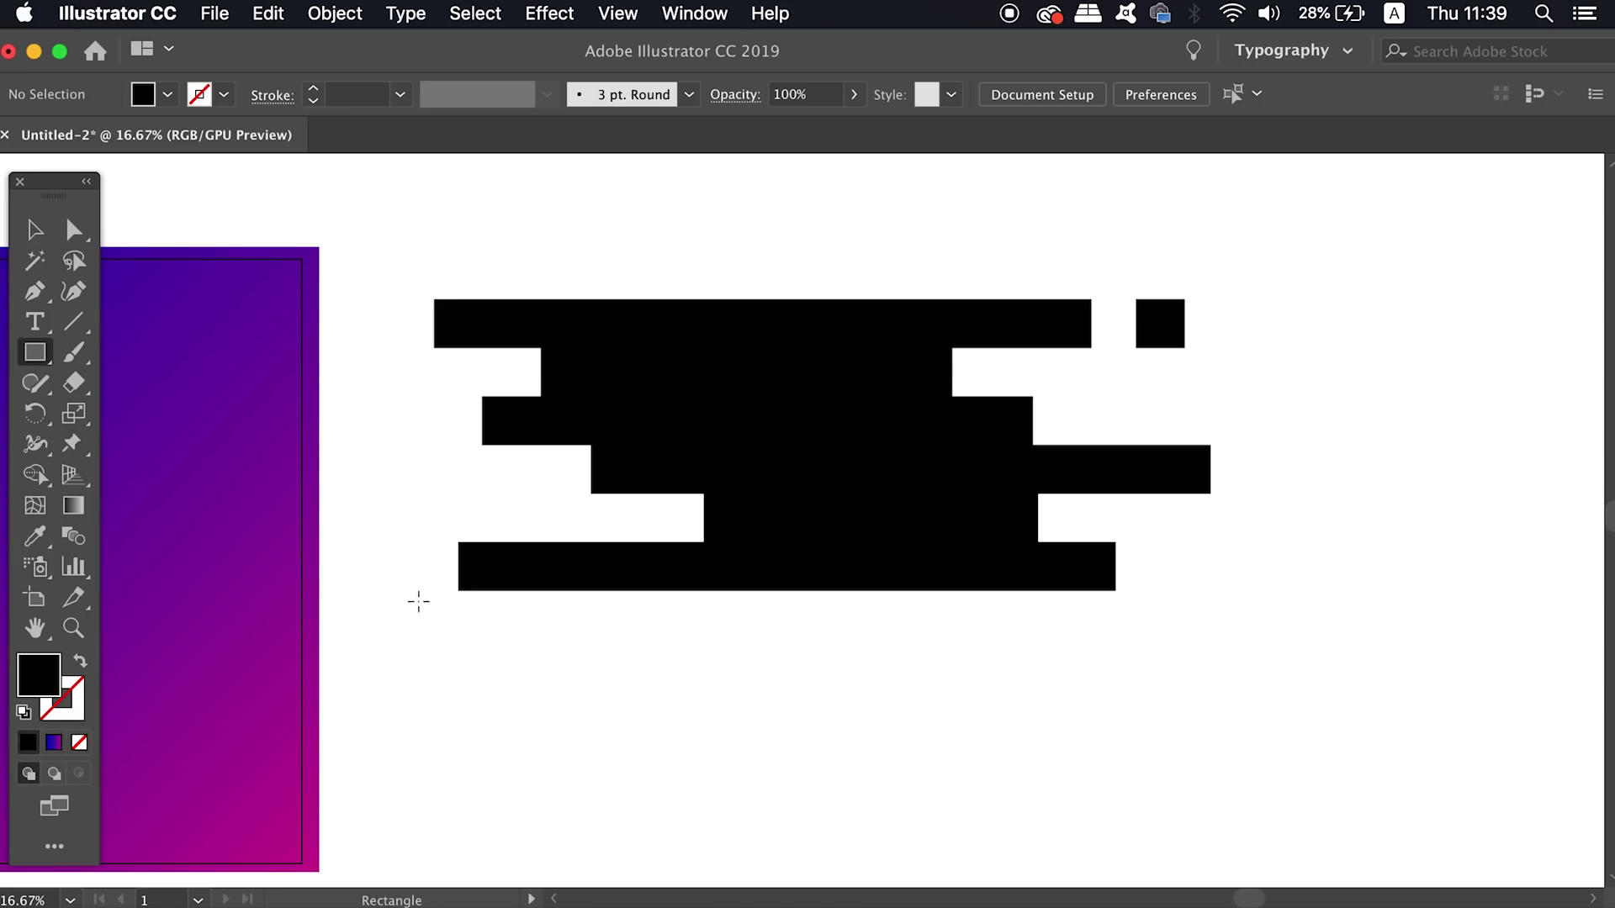
{"action": "left_click_drag", "start_coordinate": [420, 543], "coordinate": [374, 583]}
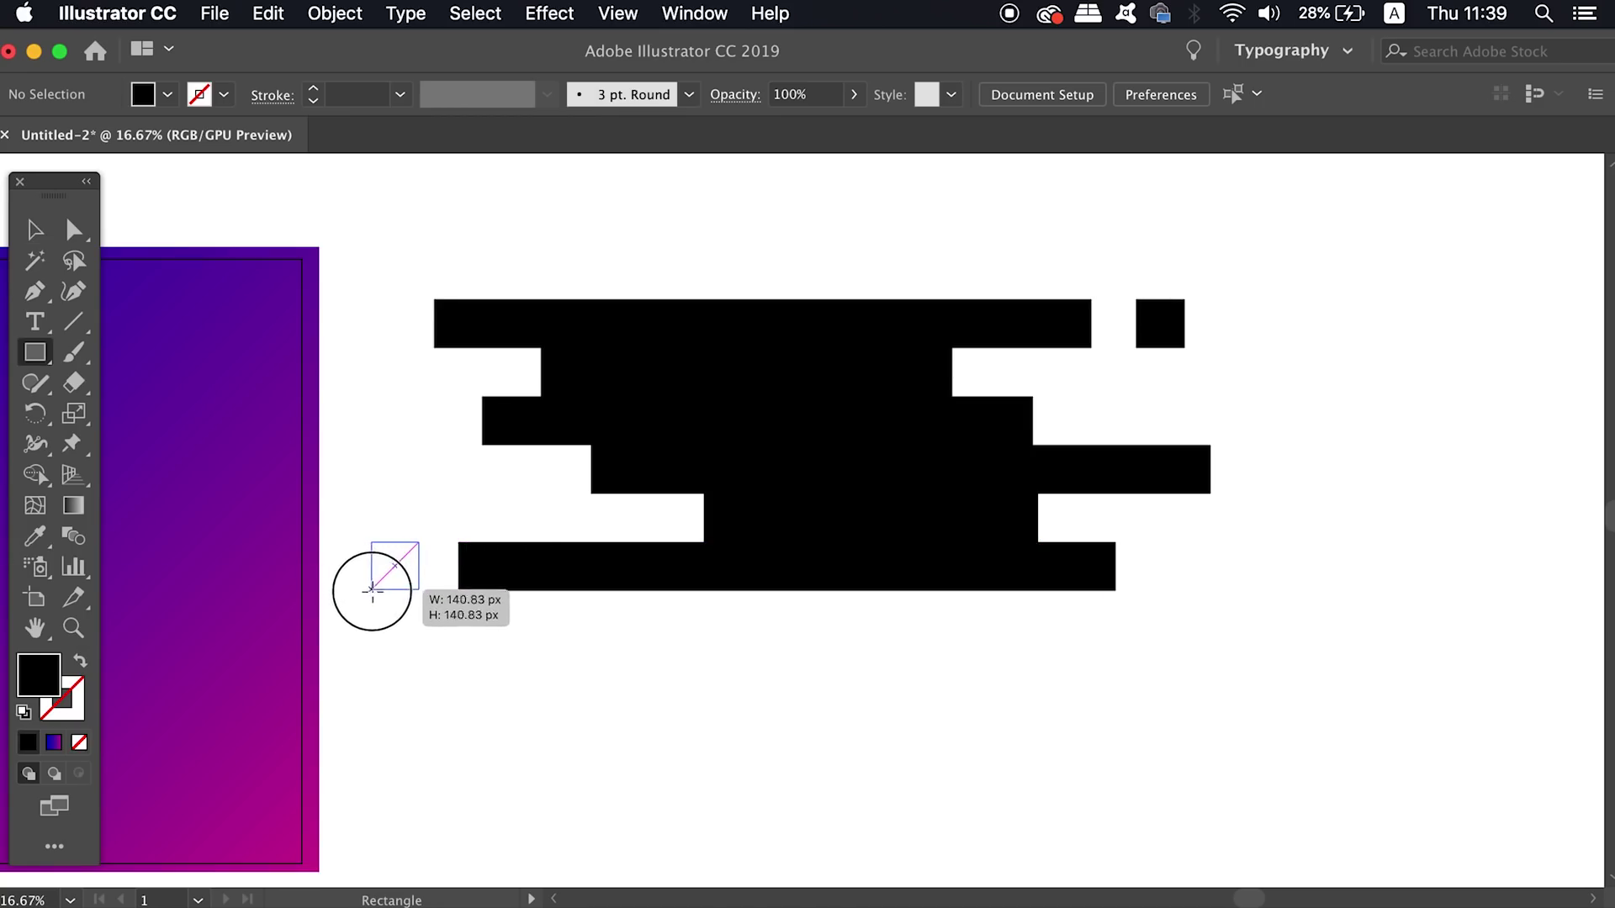
{"action": "left_click_drag", "start_coordinate": [375, 584], "coordinate": [367, 592]}
{"action": "key", "text": "v"}
{"action": "left_click", "coordinate": [733, 686]}
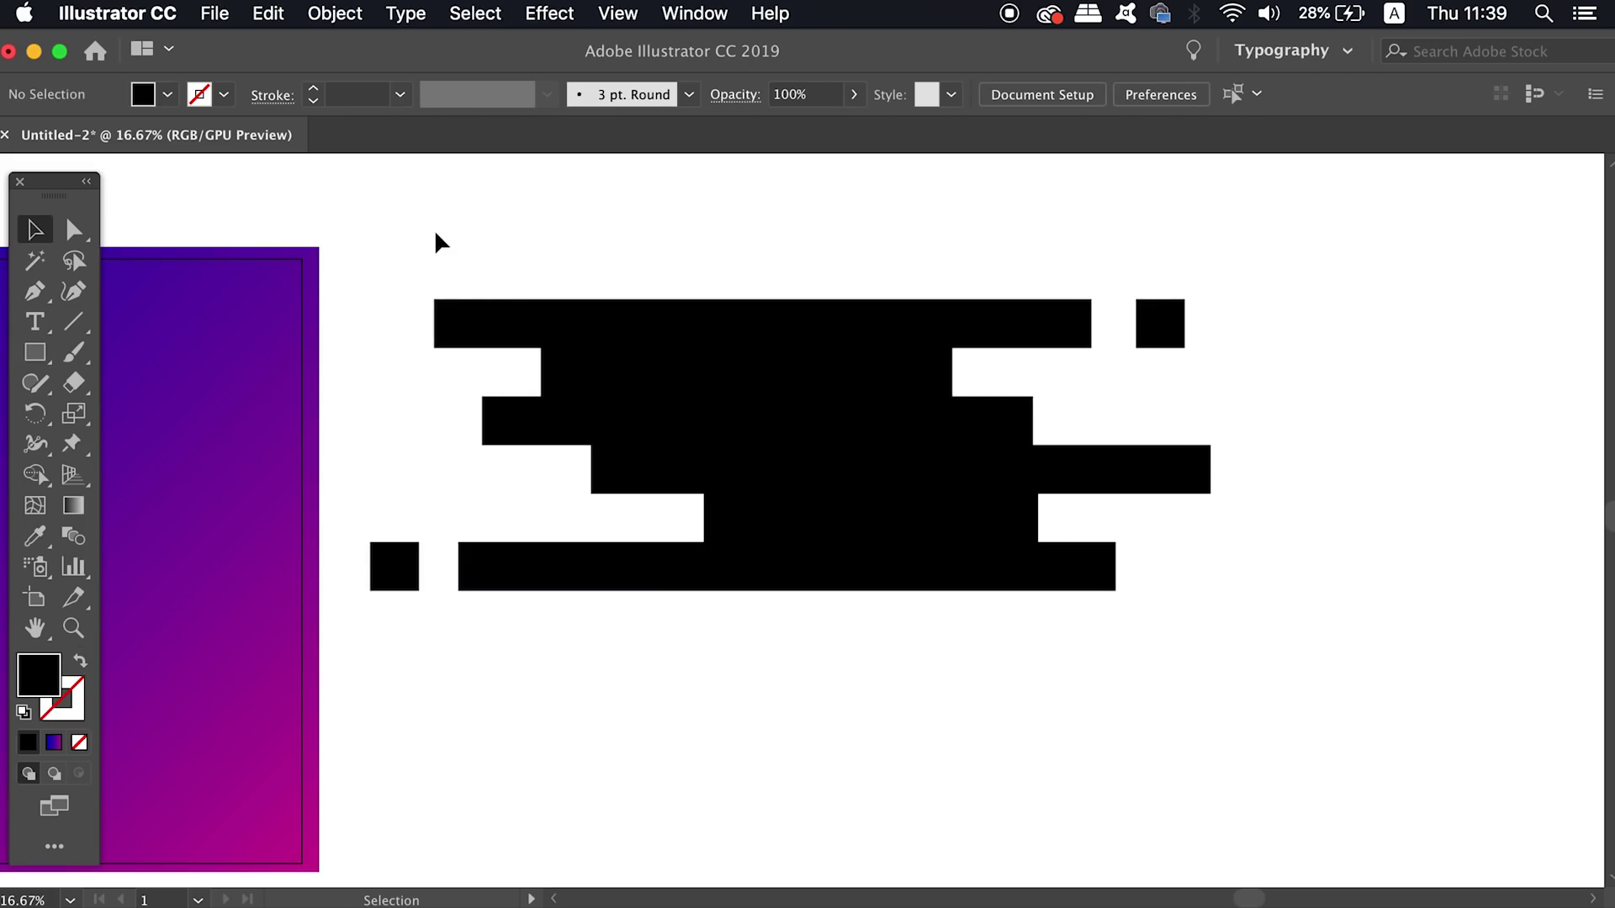
{"action": "left_click_drag", "start_coordinate": [497, 233], "coordinate": [392, 236]}
{"action": "left_click", "coordinate": [726, 13]}
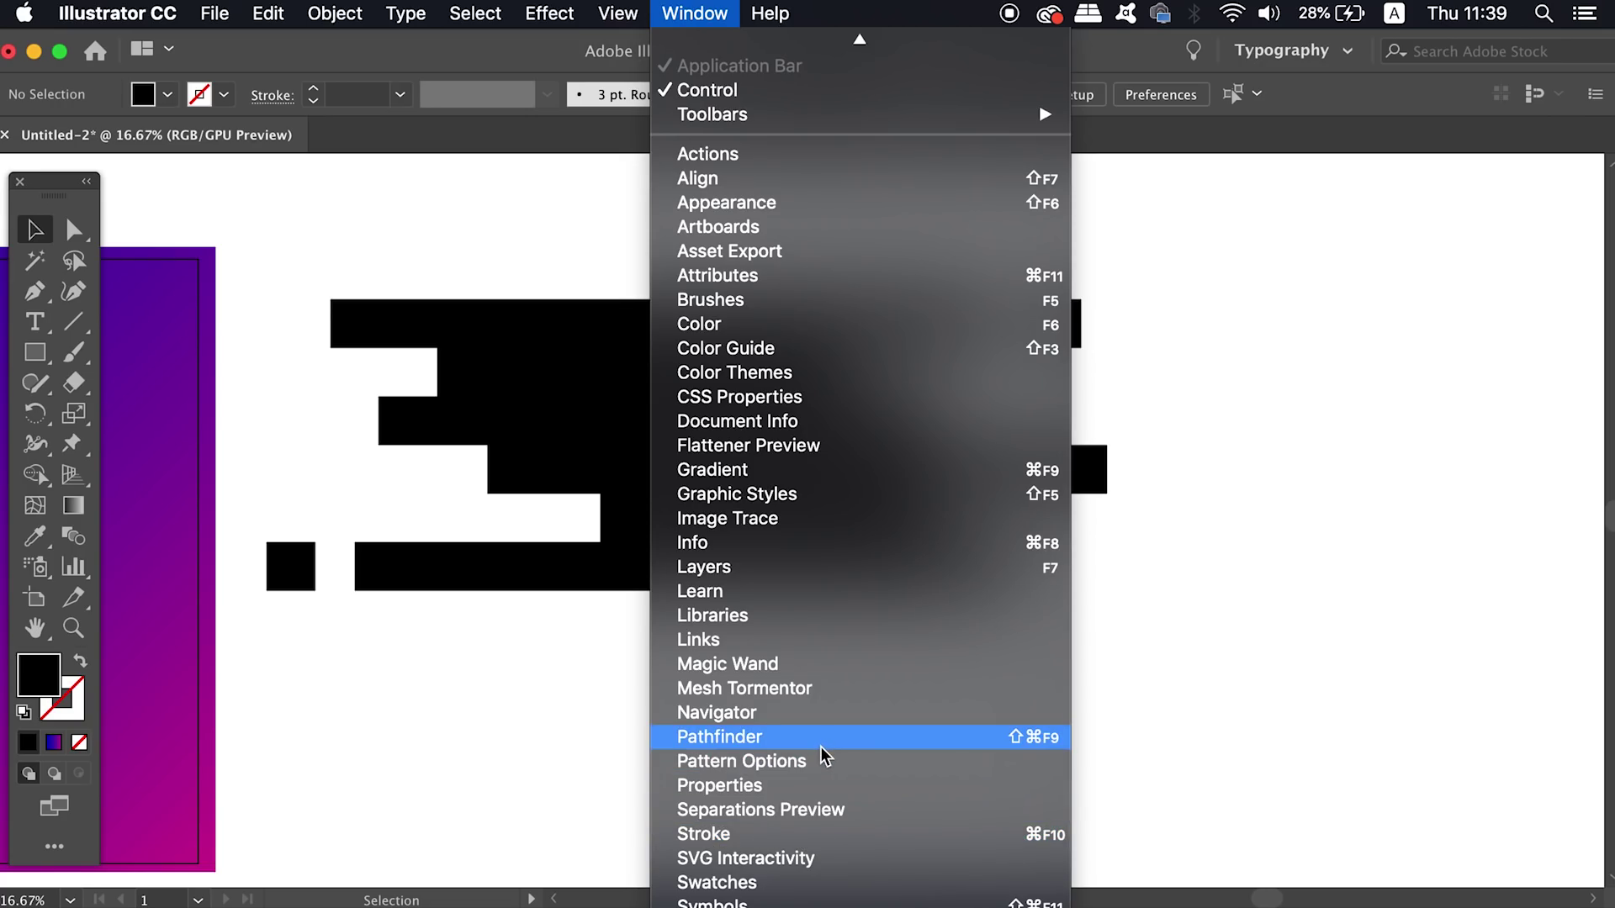
Select all bars and squares and merge them with Pathfinder's Unite.
{"action": "left_click", "coordinate": [820, 744]}
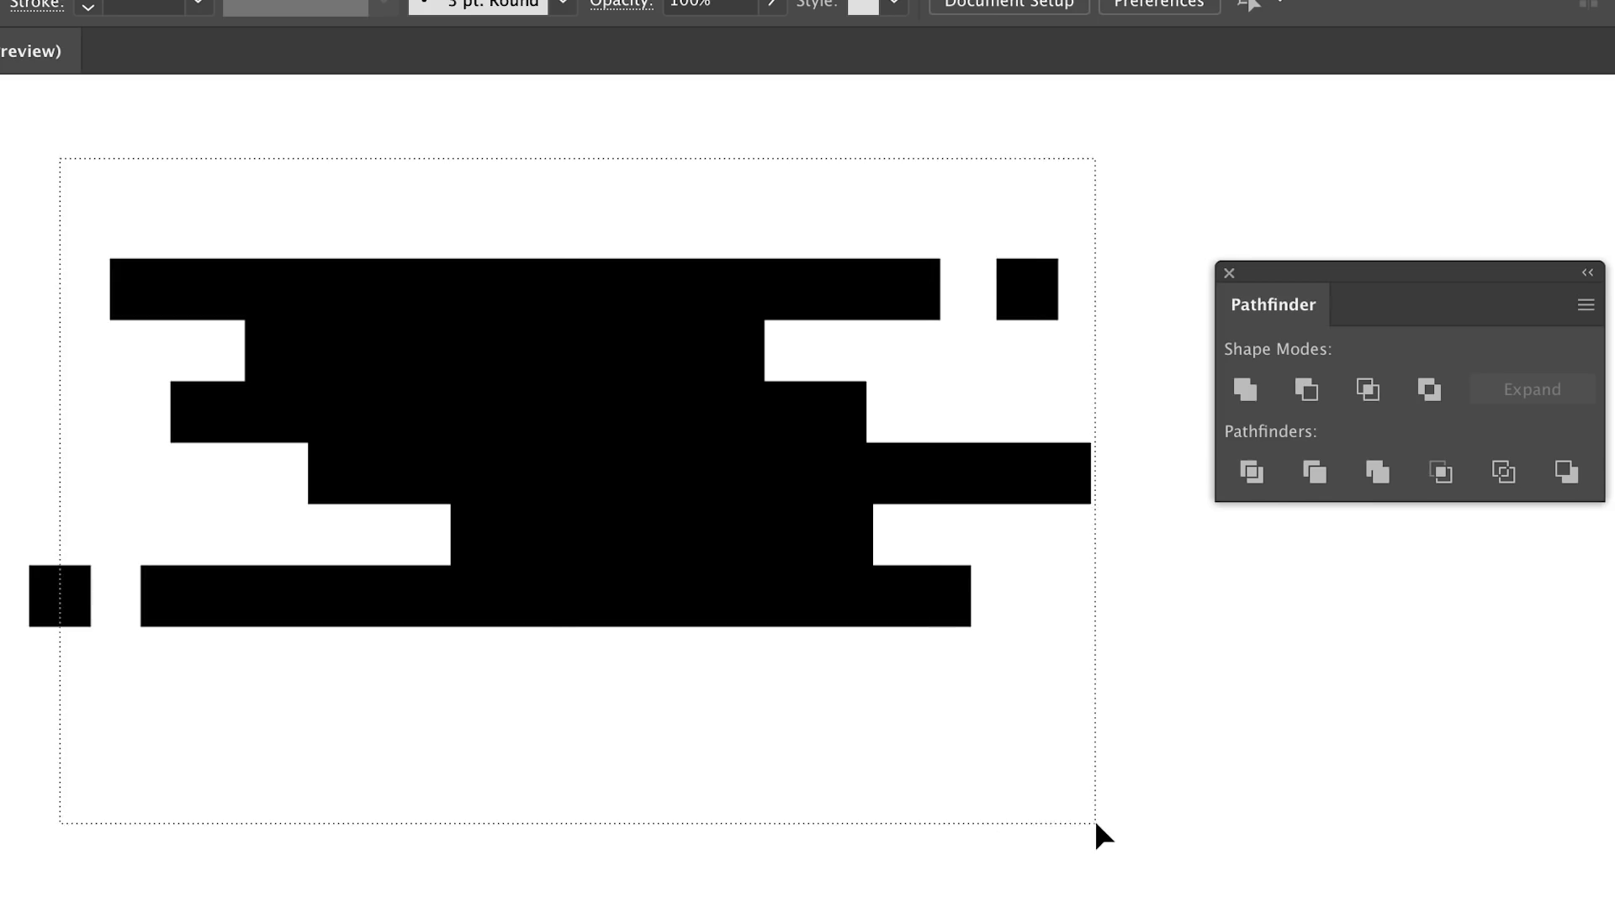
{"action": "left_click_drag", "start_coordinate": [64, 163], "coordinate": [1093, 819]}
{"action": "left_click", "coordinate": [1247, 391]}
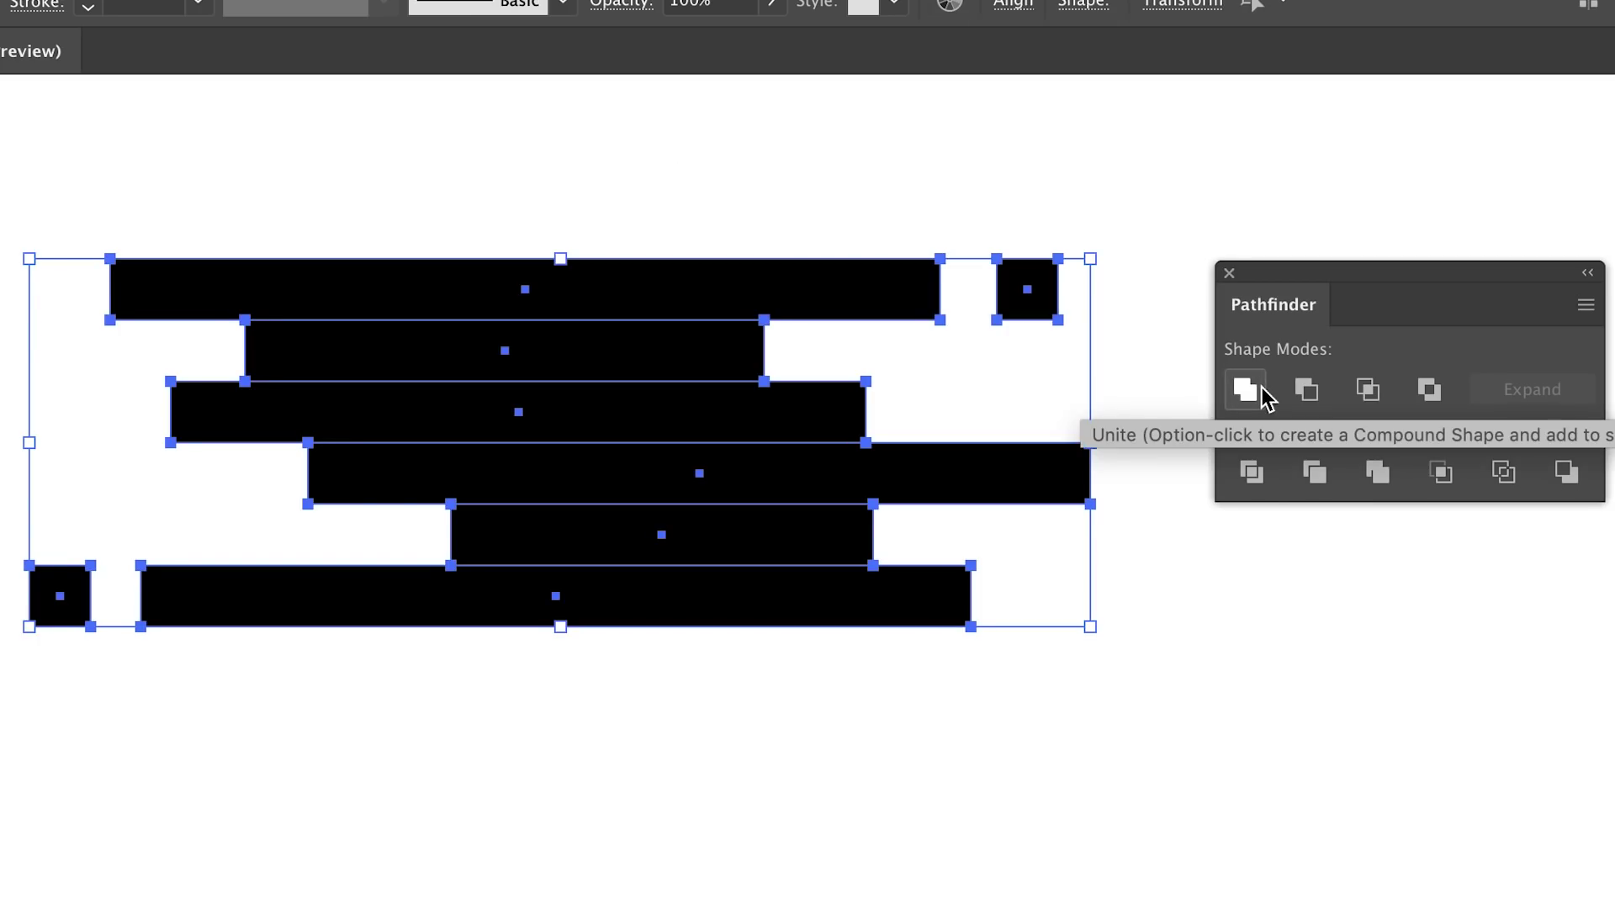
{"action": "left_click", "coordinate": [1266, 399]}
{"action": "left_click", "coordinate": [739, 814]}
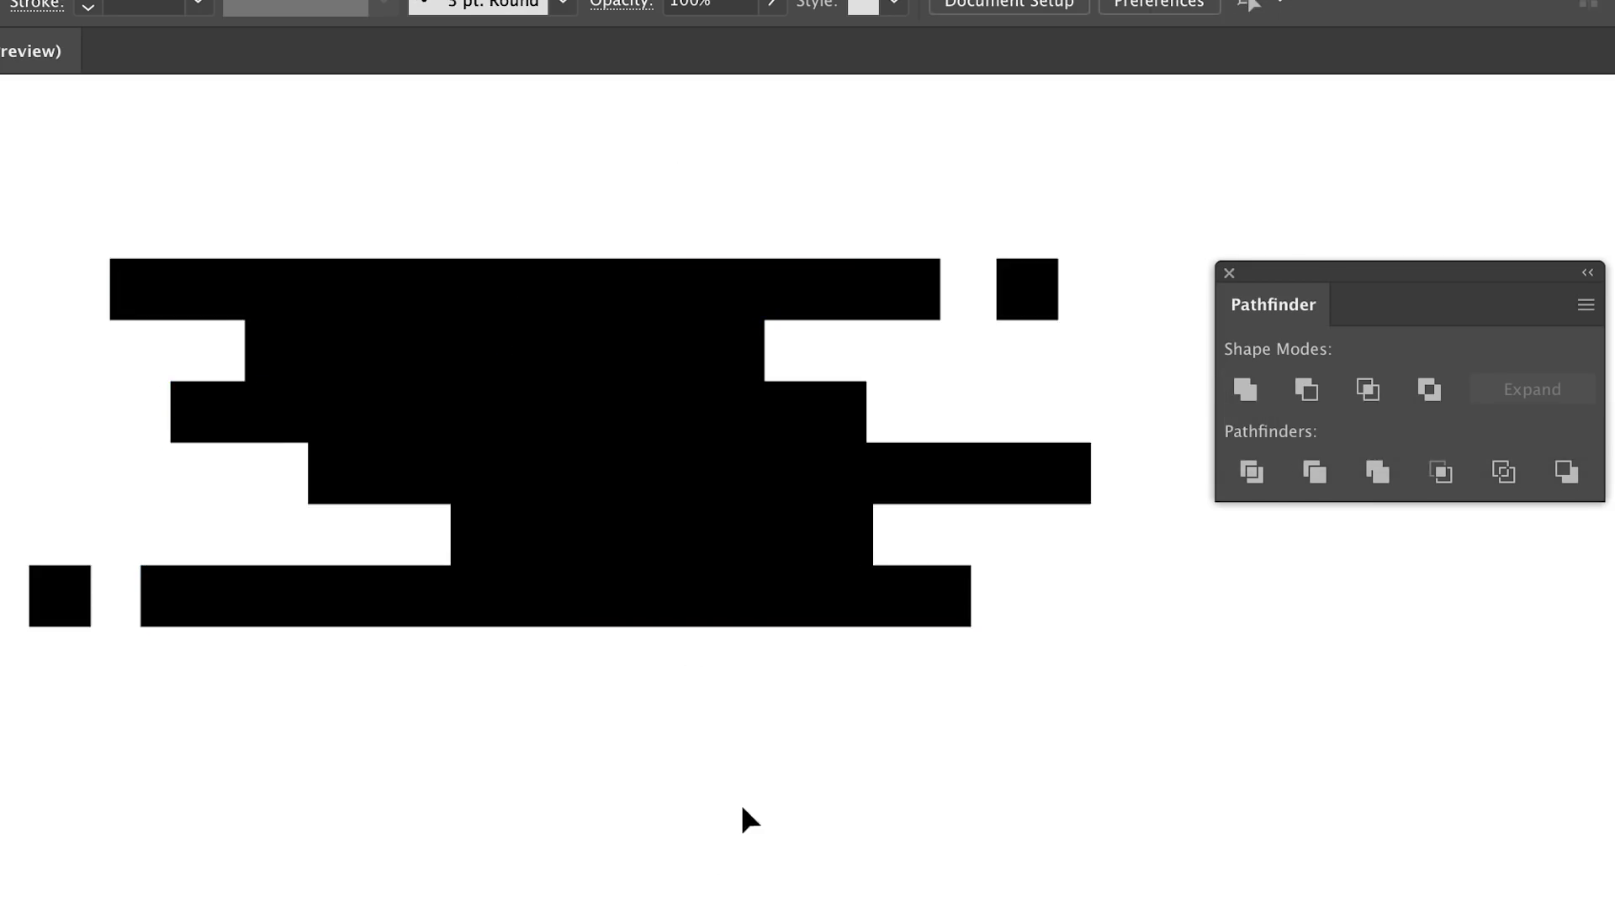
{"action": "mouse_move", "coordinate": [618, 776]}
{"action": "left_mouse_down"}
{"action": "mouse_move", "coordinate": [734, 812]}
{"action": "mouse_move", "coordinate": [658, 859]}
{"action": "left_mouse_up"}
{"action": "key", "text": "ctrl+equal"}
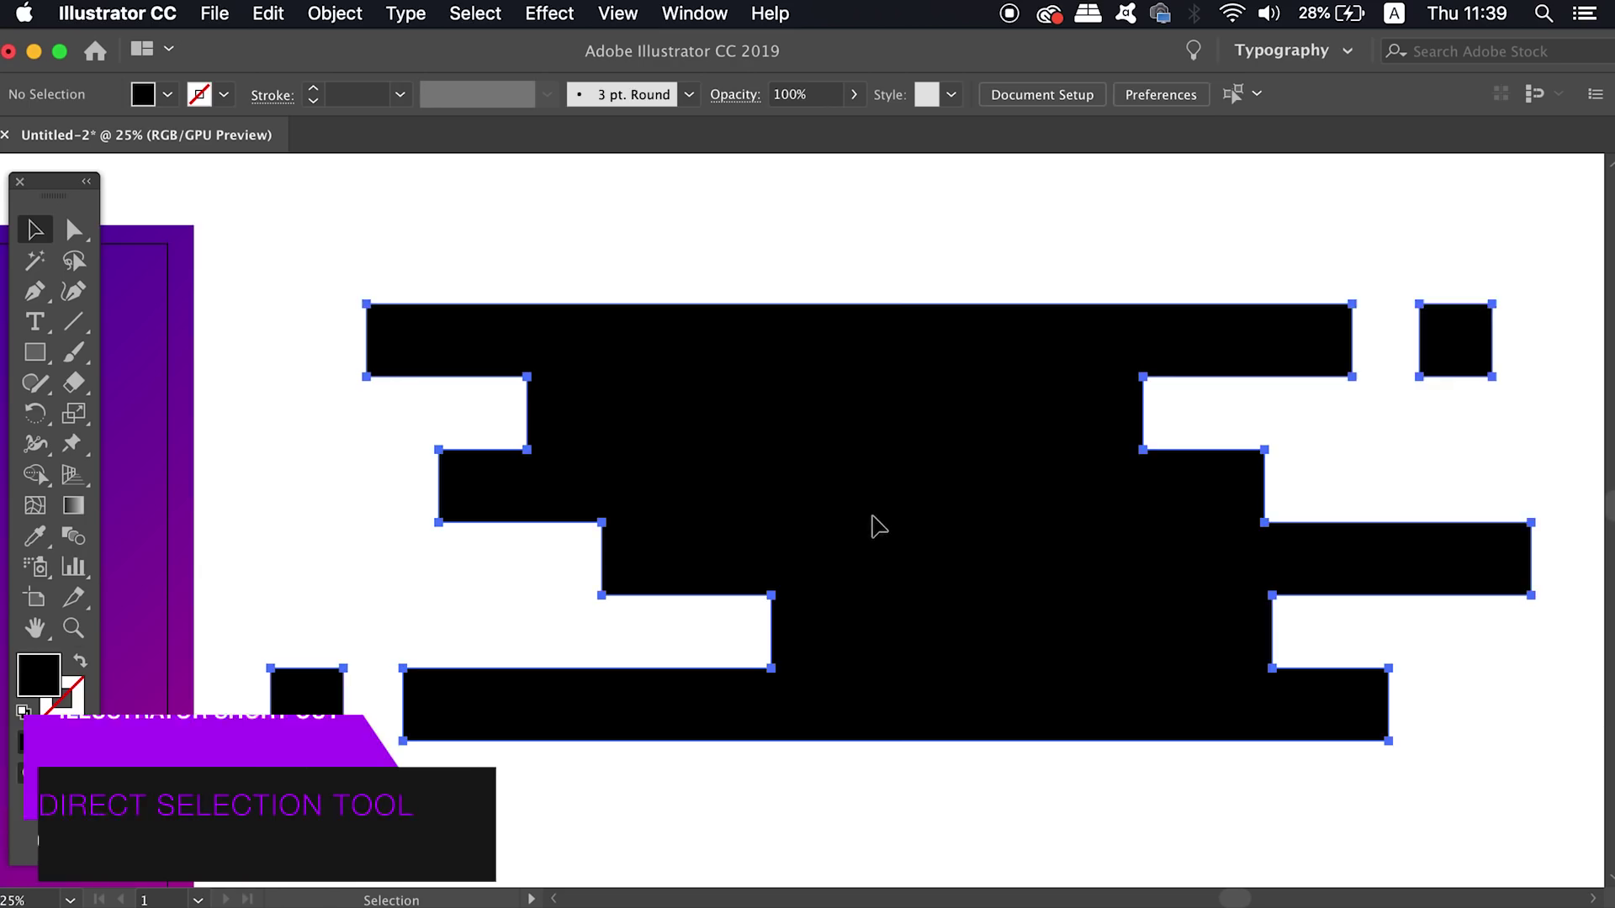
Drag a corner widget to maximum radius, making bars pill-ended and squares circles.
{"action": "key", "text": "a"}
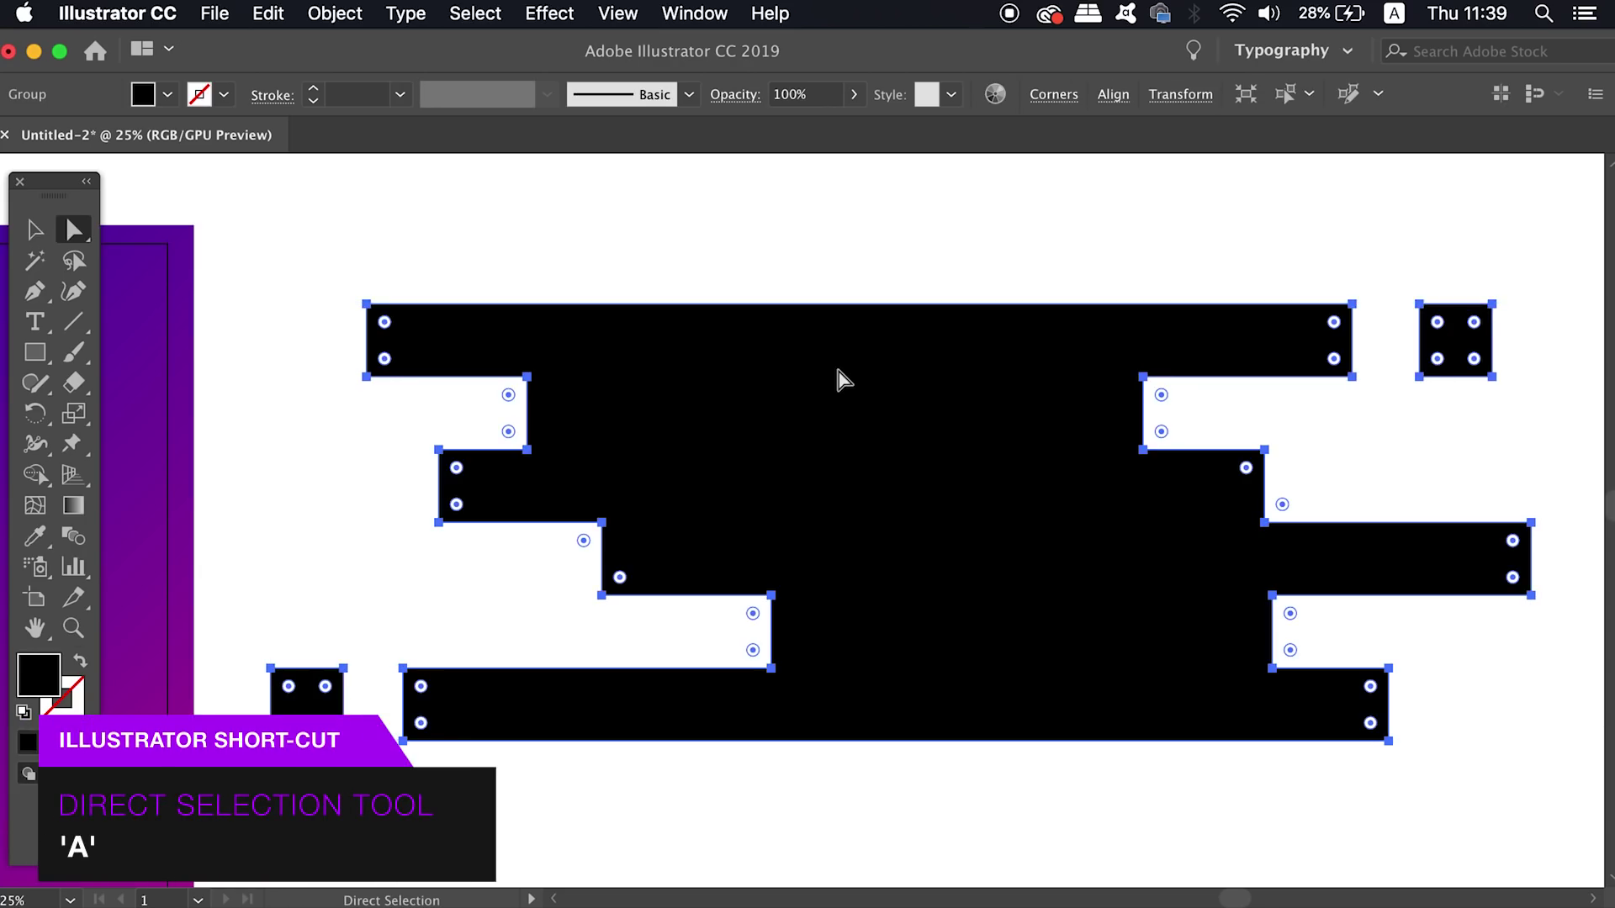
{"action": "left_click_drag", "start_coordinate": [456, 468], "coordinate": [509, 505]}
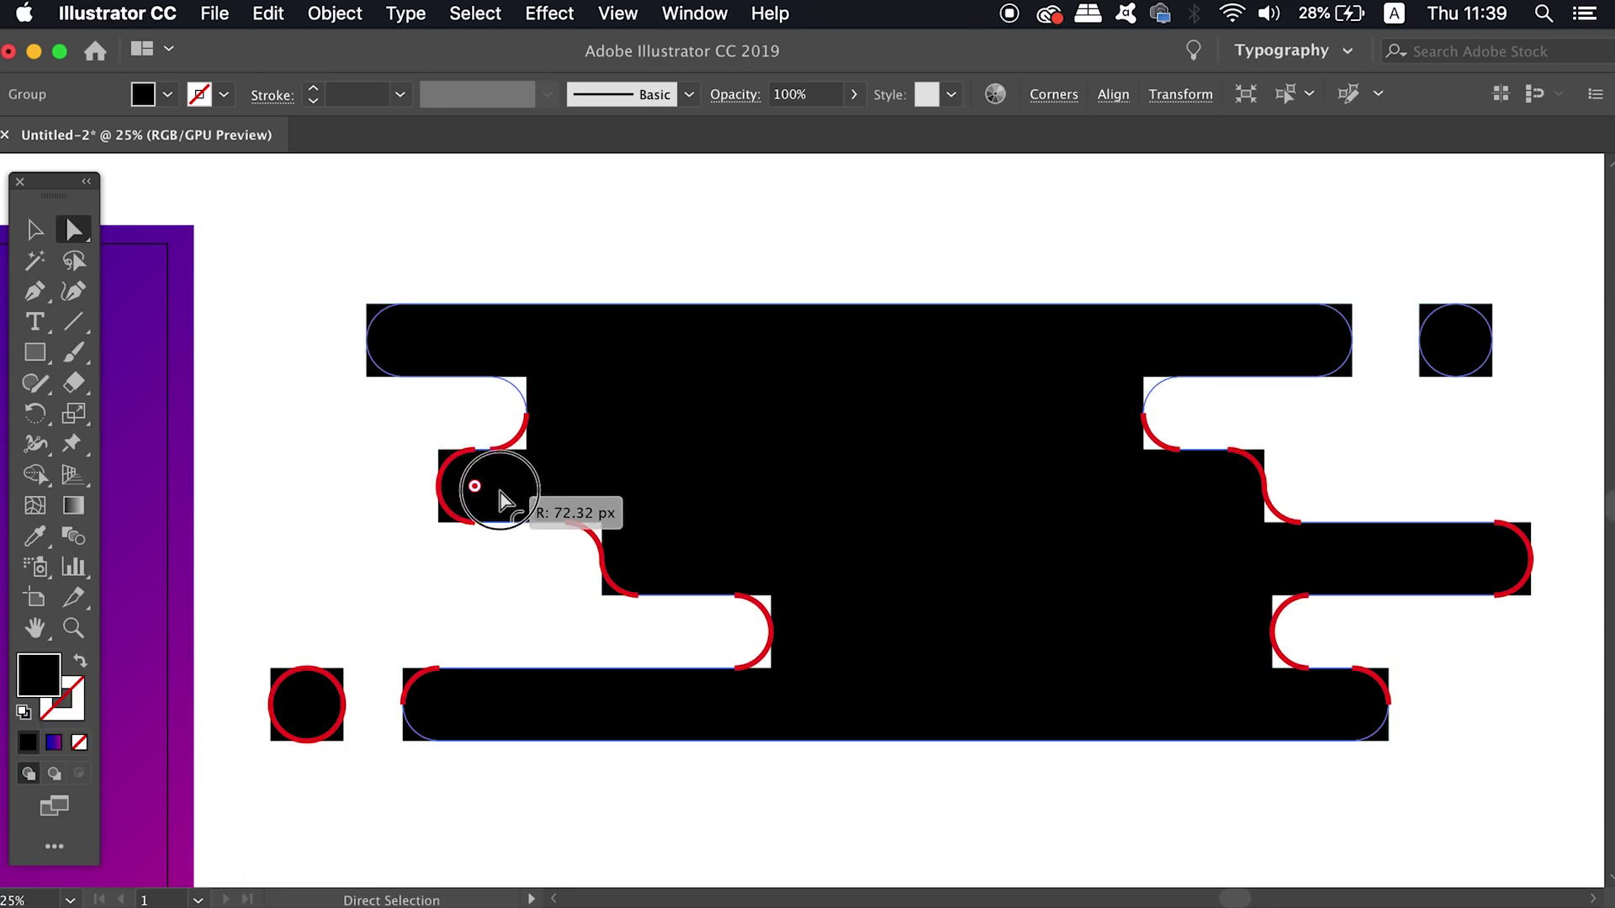
{"action": "left_click", "coordinate": [761, 785]}
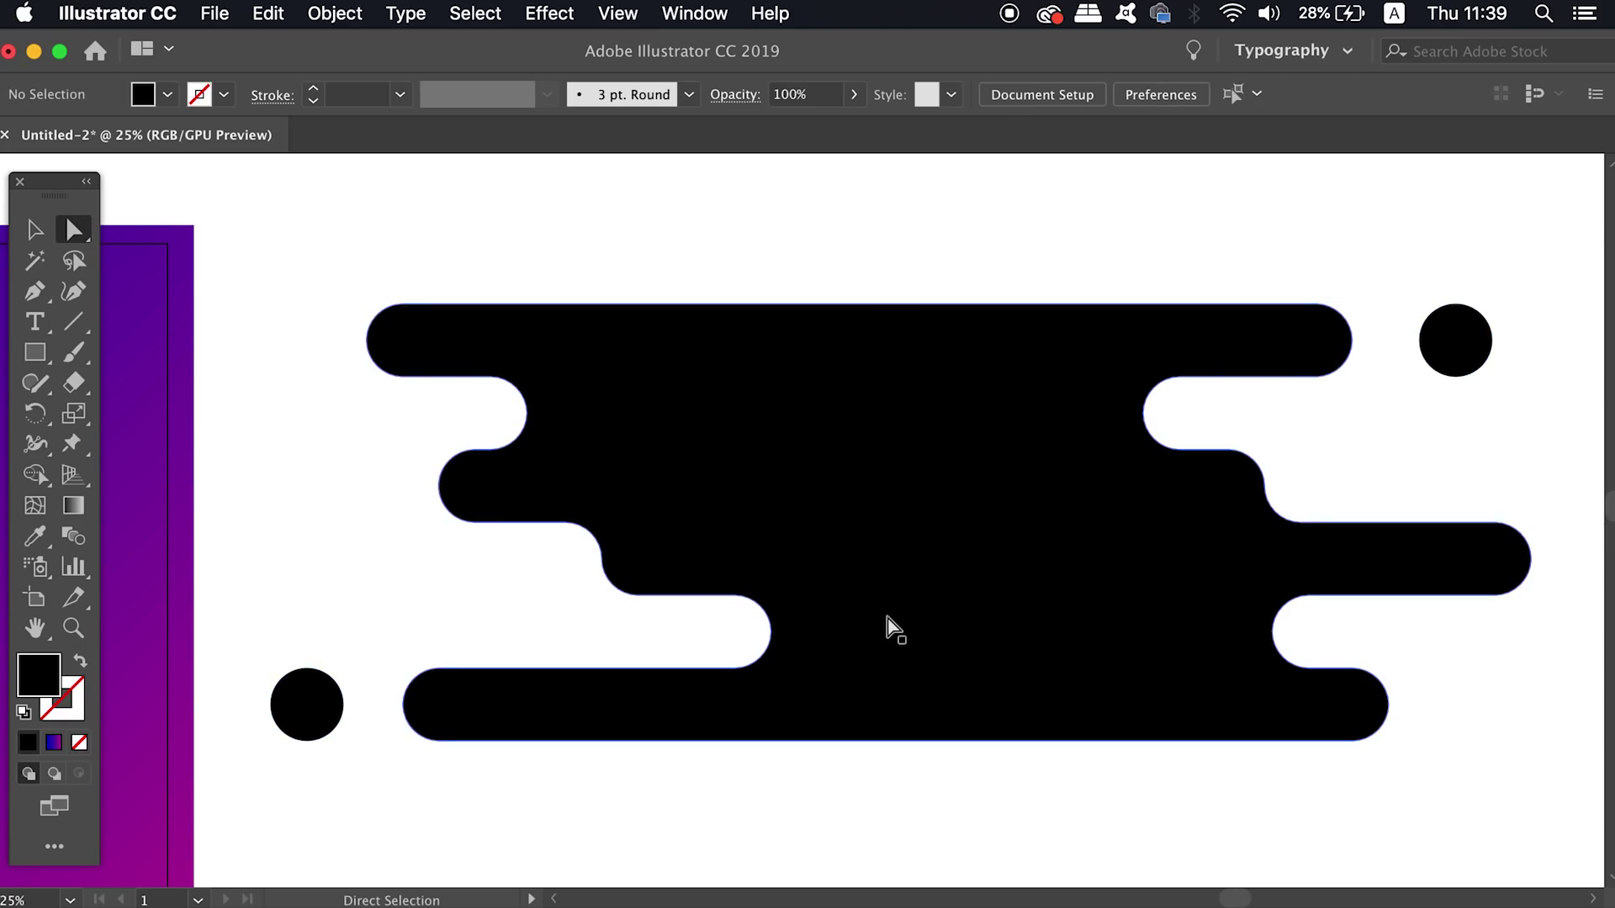
{"action": "left_click", "coordinate": [551, 13]}
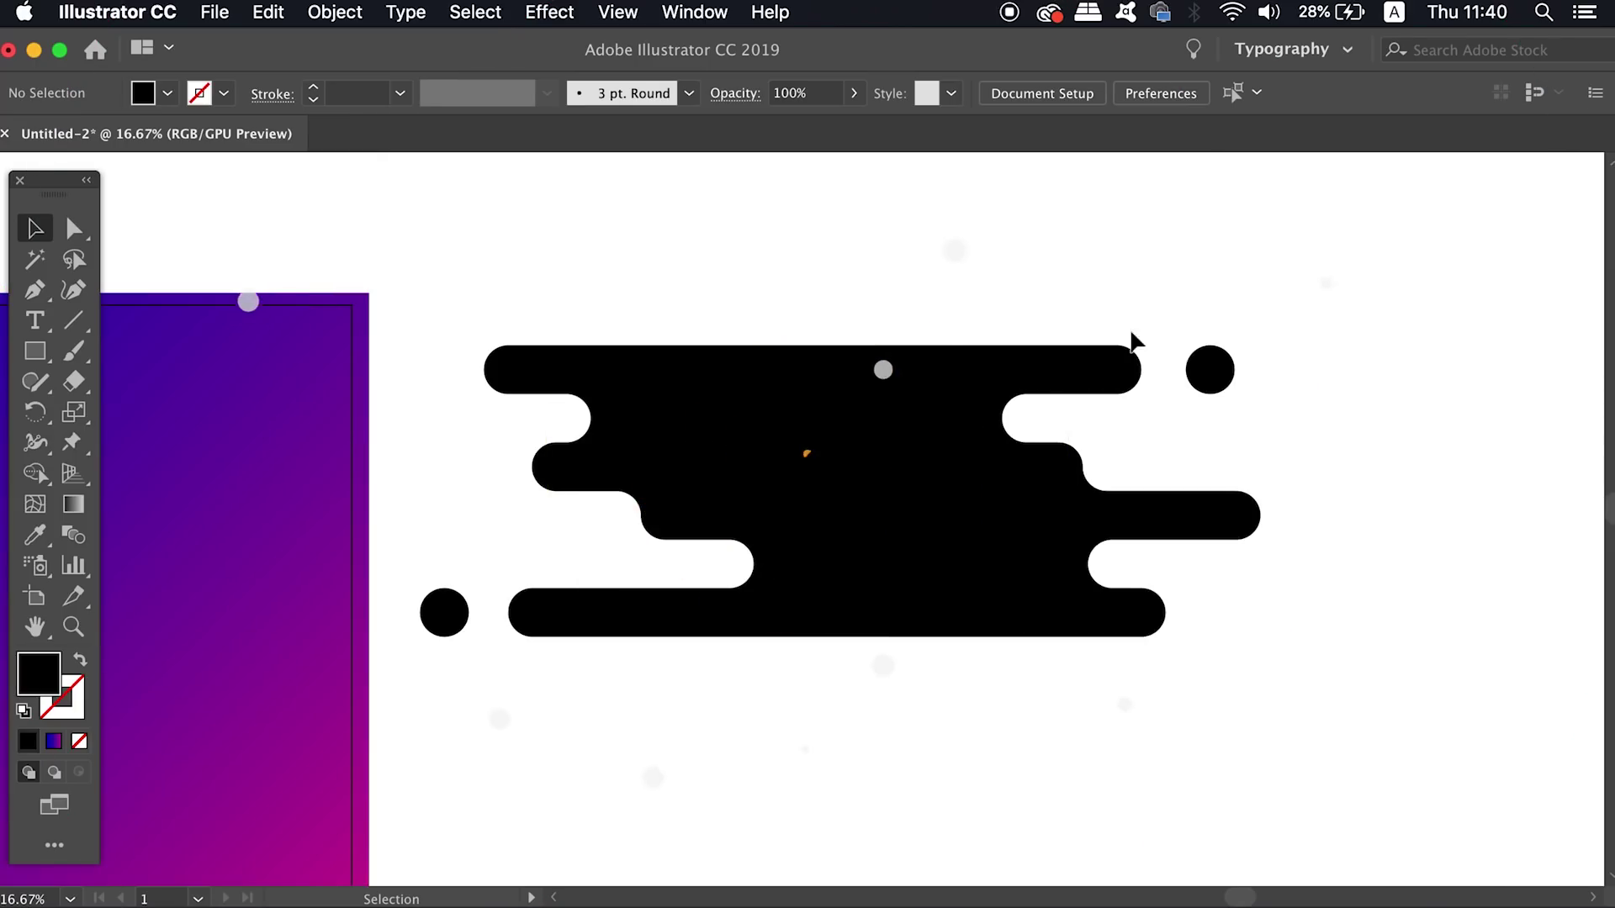
{"action": "left_click", "coordinate": [882, 481]}
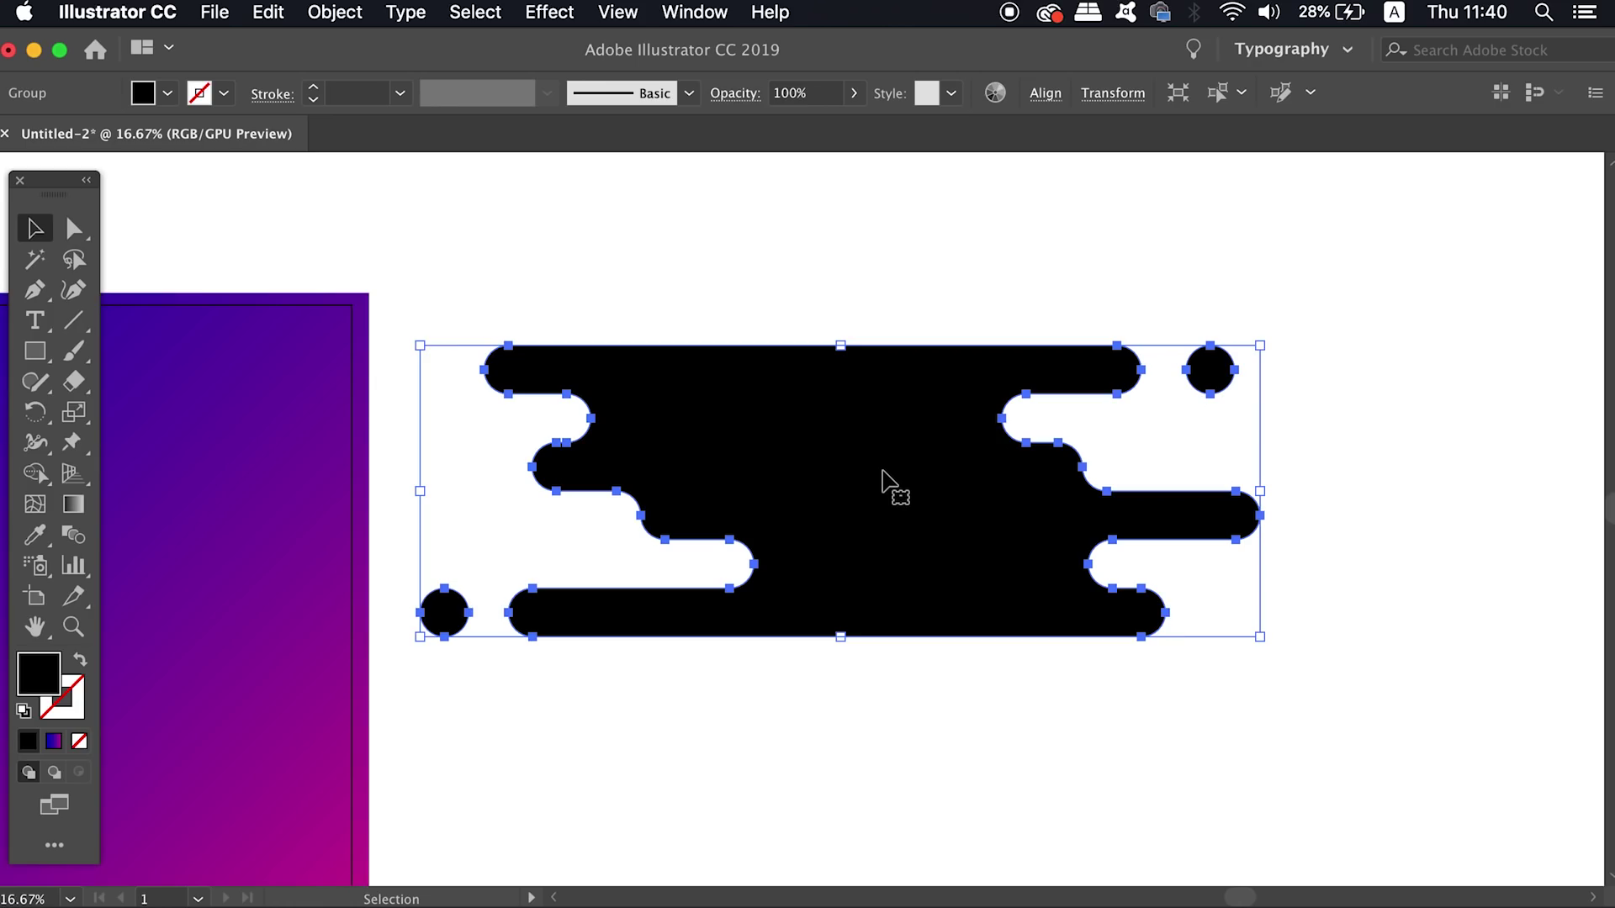
{"action": "scroll", "coordinate": [807, 481], "scroll_direction": "right", "scroll_amount": 3}
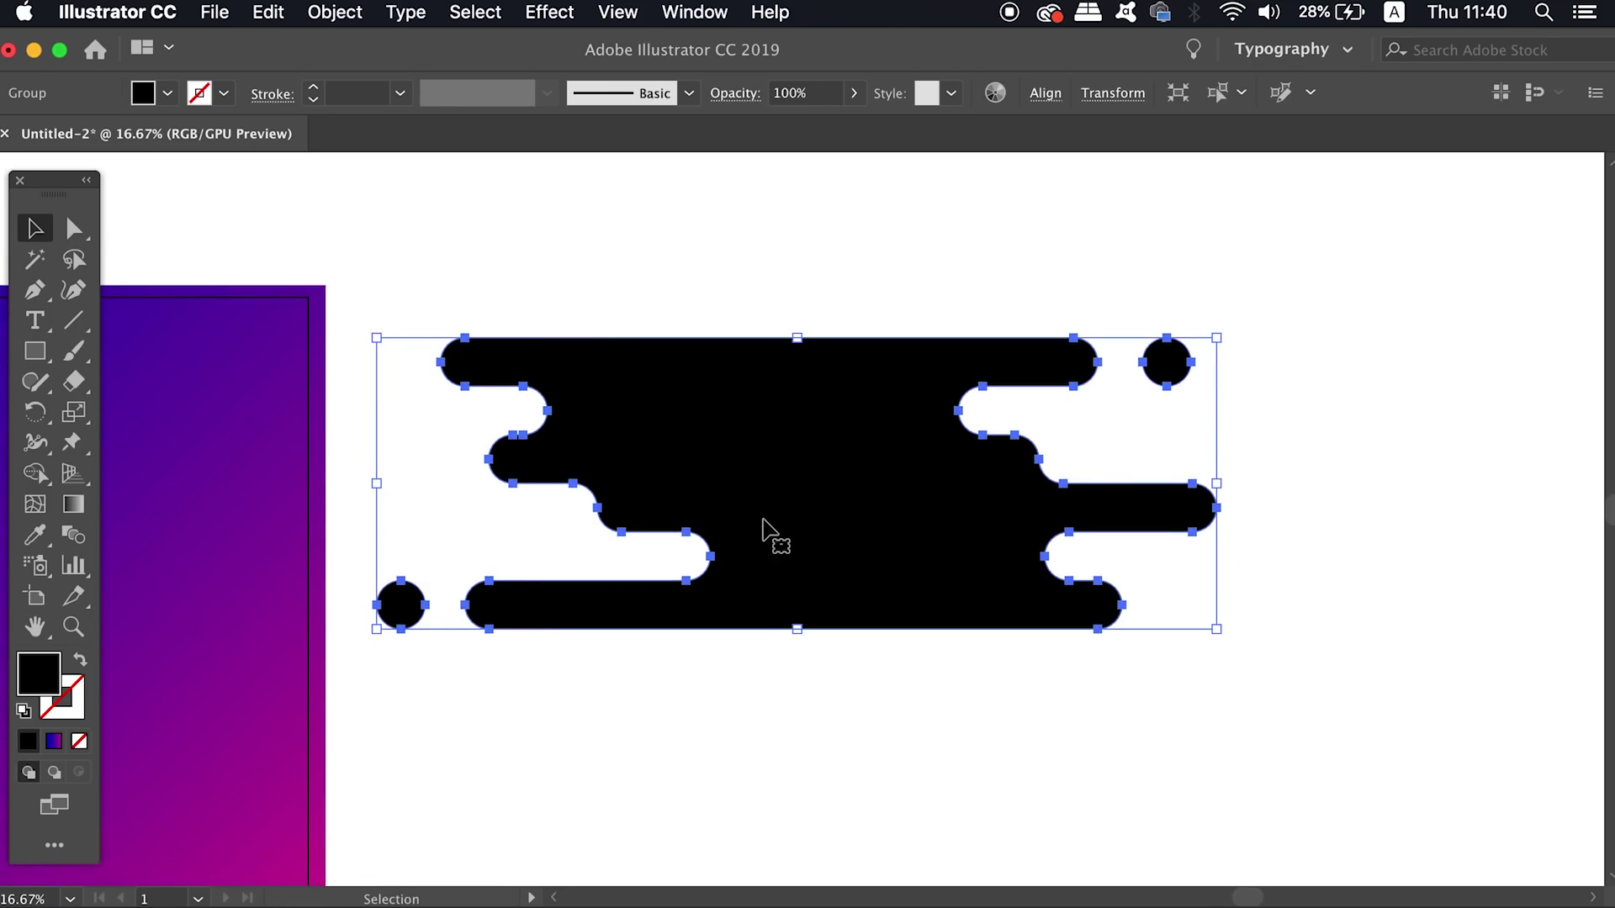
Rotate the rounded black shape 45° into a diagonal splatter.
{"action": "left_click", "coordinate": [362, 11]}
{"action": "mouse_move", "coordinate": [365, 43]}
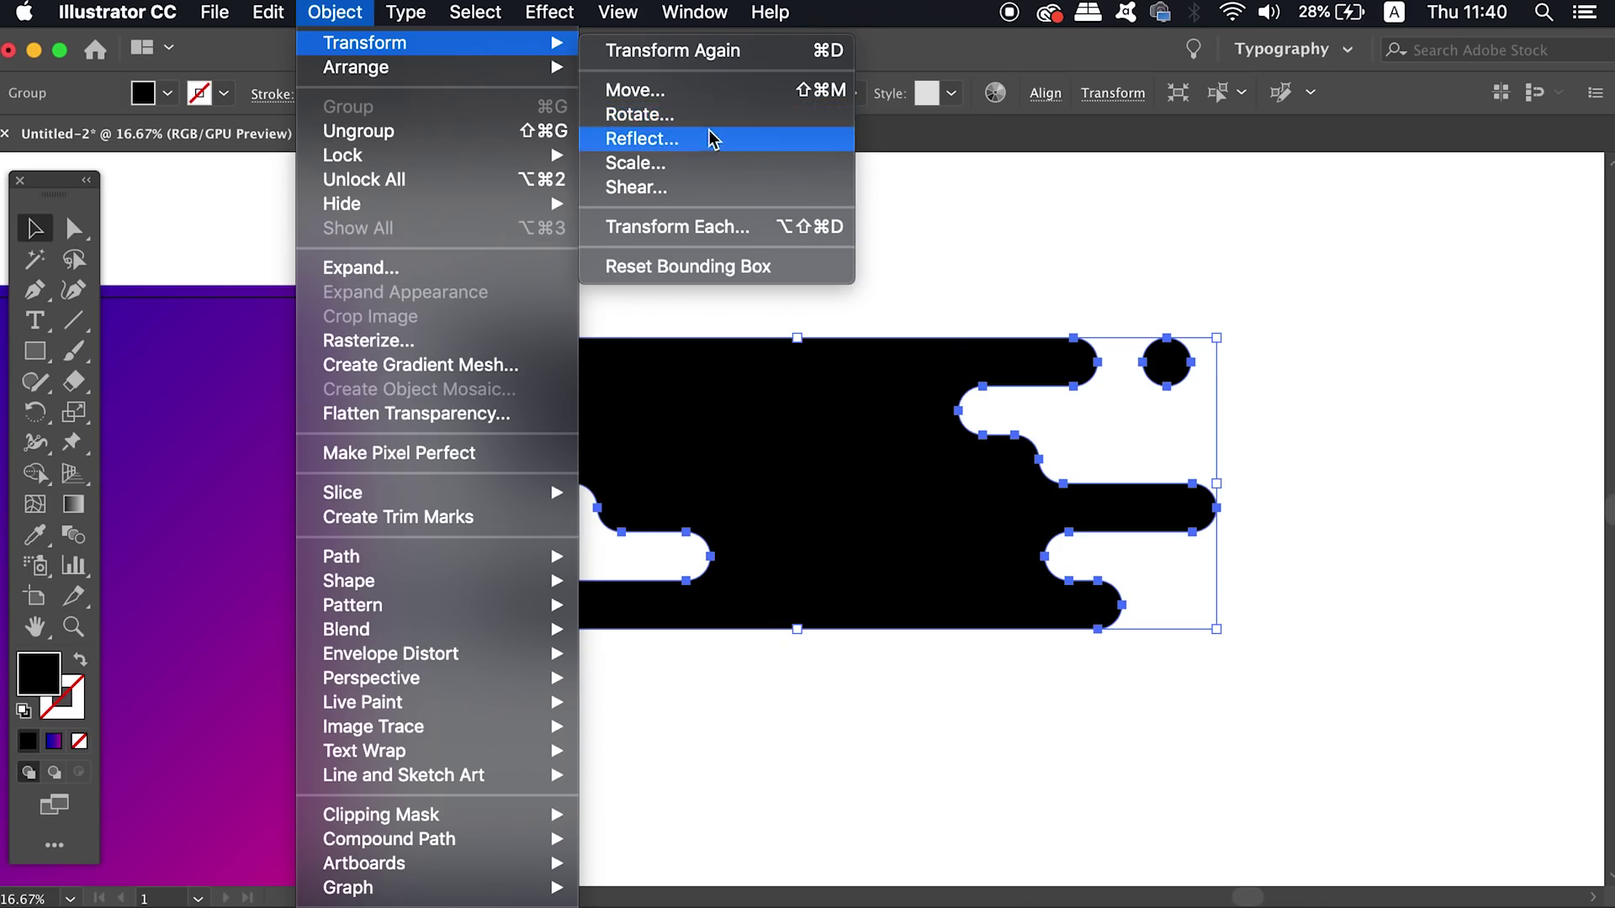
{"action": "left_click", "coordinate": [711, 120]}
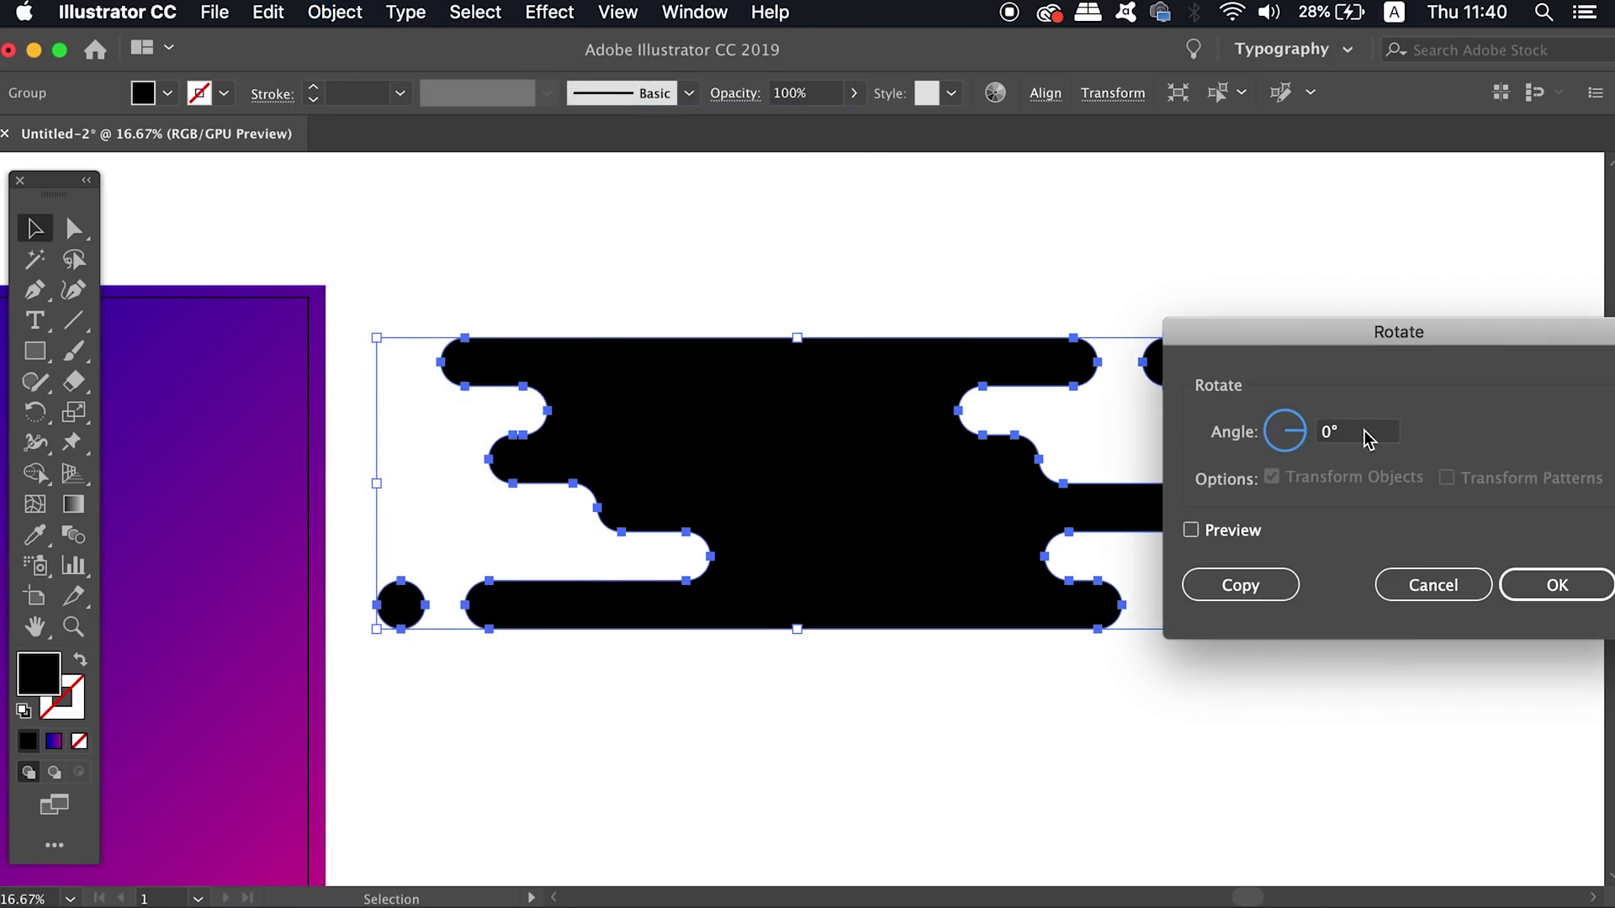
{"action": "left_click", "coordinate": [1367, 435]}
{"action": "type", "text": "45"}
{"action": "left_click", "coordinate": [1215, 534]}
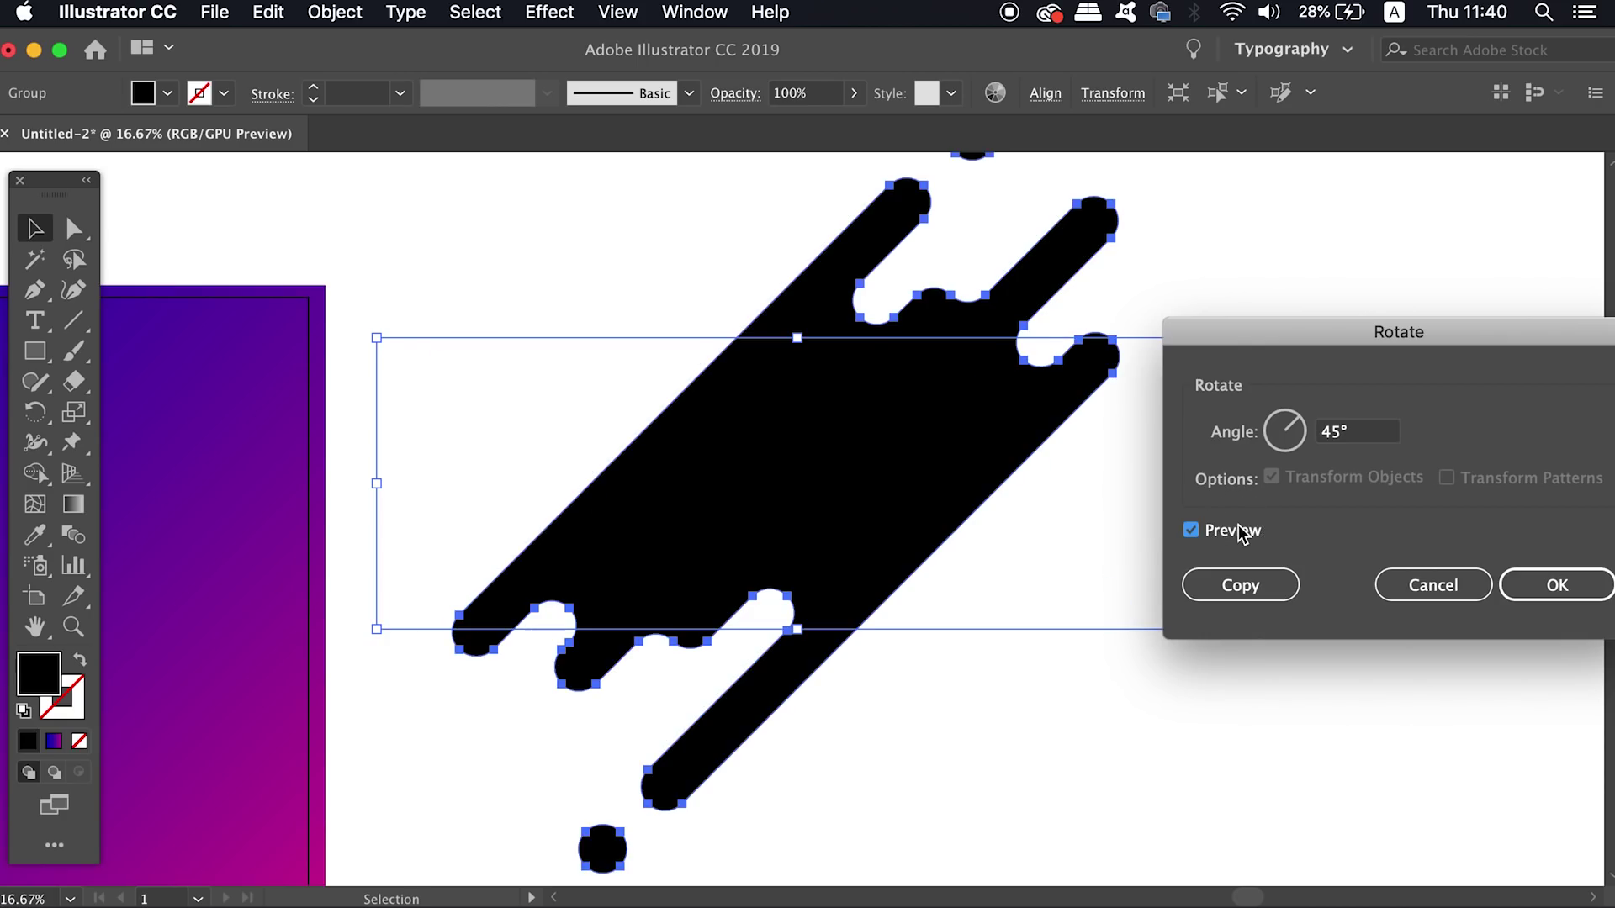
{"action": "left_click", "coordinate": [1546, 587]}
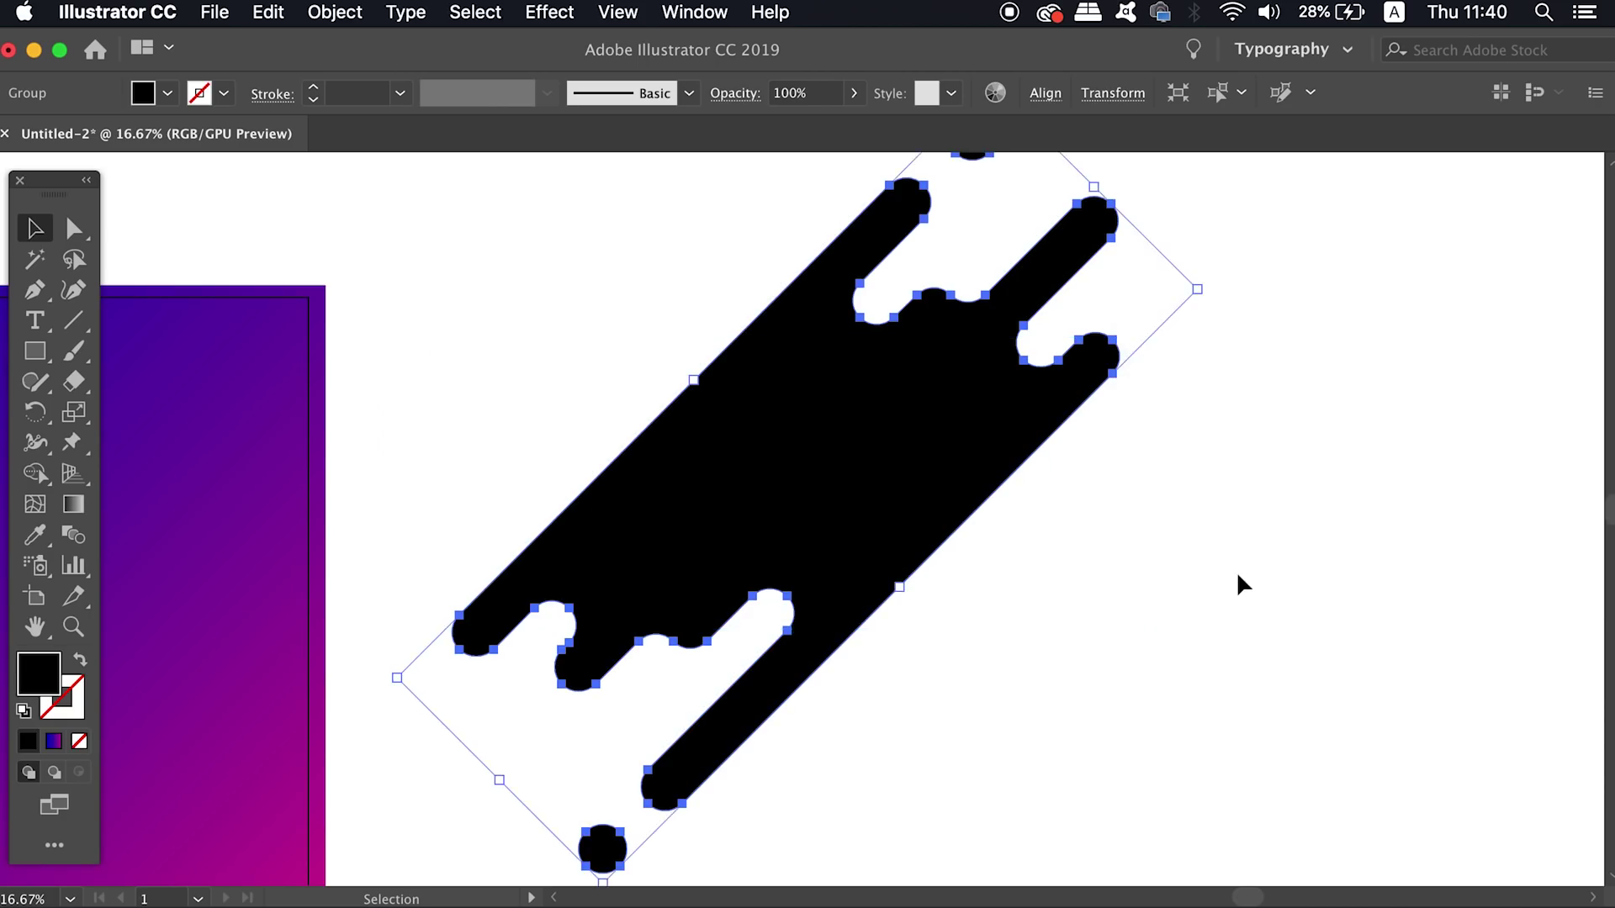
{"action": "left_click", "coordinate": [1326, 429]}
{"action": "key", "text": "super+minus"}
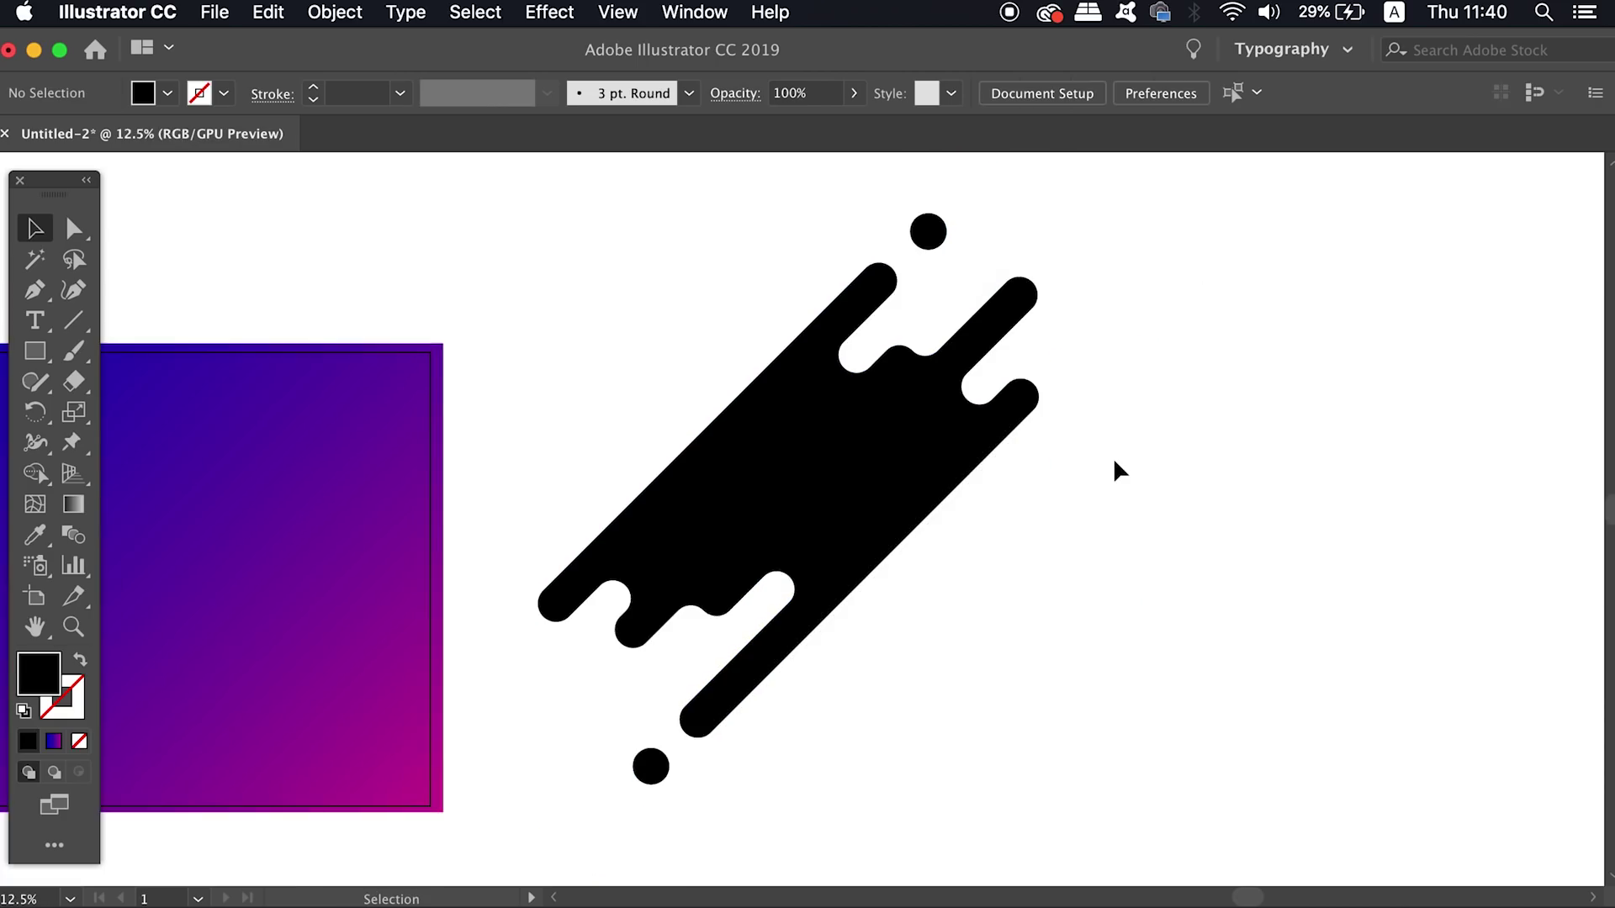
Scale the splatter group down proportionally from its top corner handle.
{"action": "left_click", "coordinate": [1019, 423]}
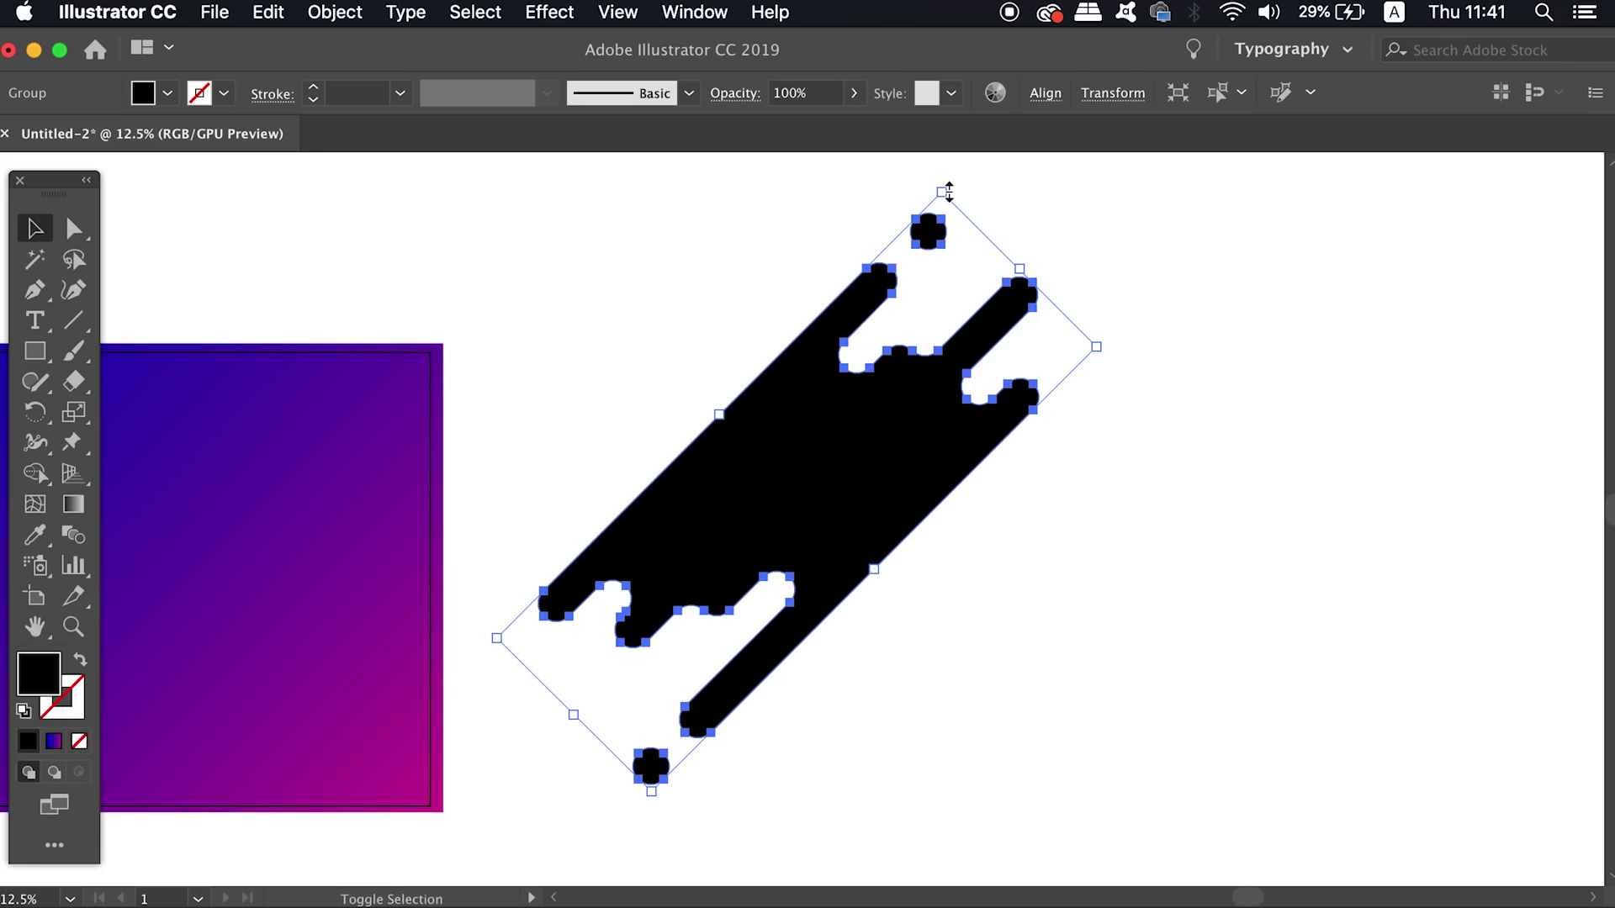
{"action": "left_click_drag", "start_coordinate": [942, 193], "coordinate": [839, 407]}
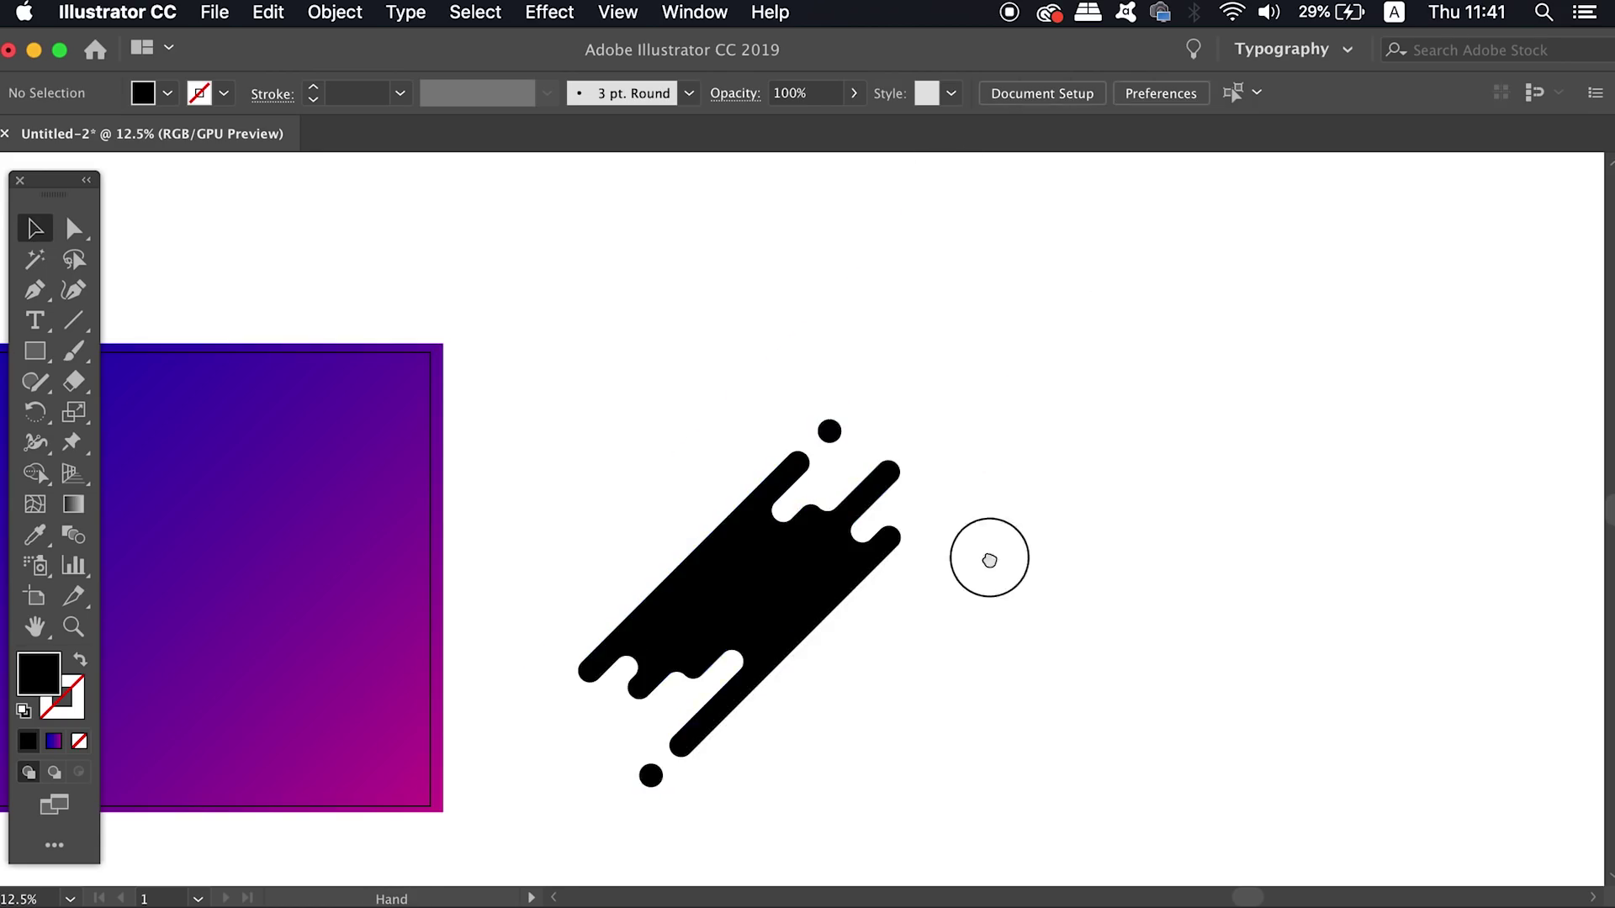
{"action": "left_click_drag", "start_coordinate": [985, 559], "coordinate": [1103, 541]}
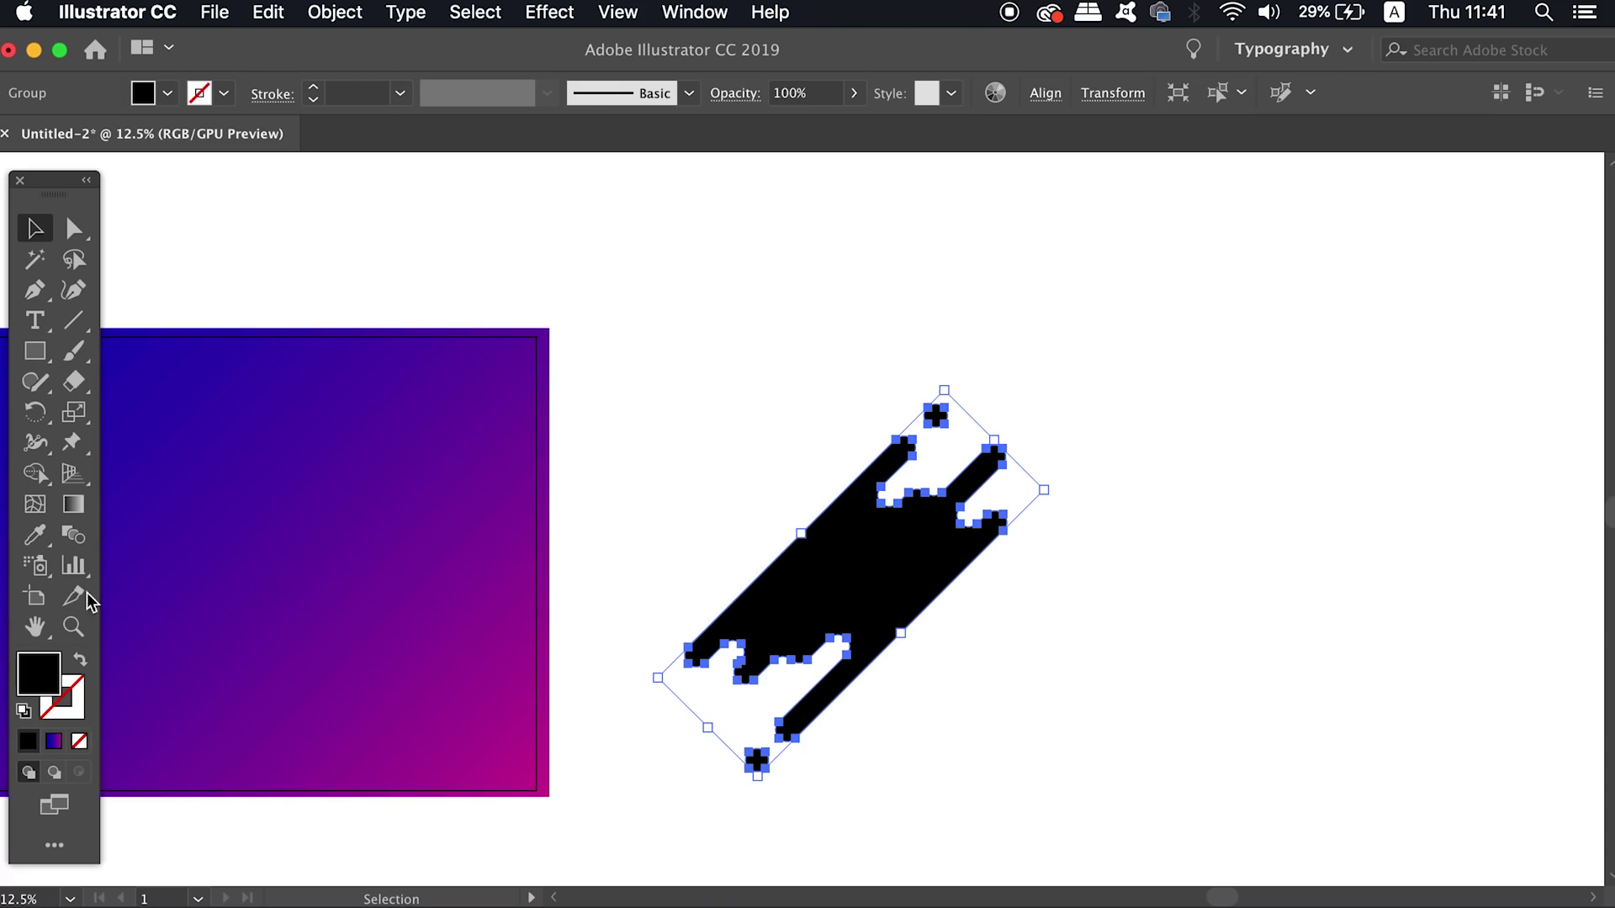
Apply a 0° linear gradient fill to the splatter with a pink end stop.
{"action": "left_click", "coordinate": [53, 750]}
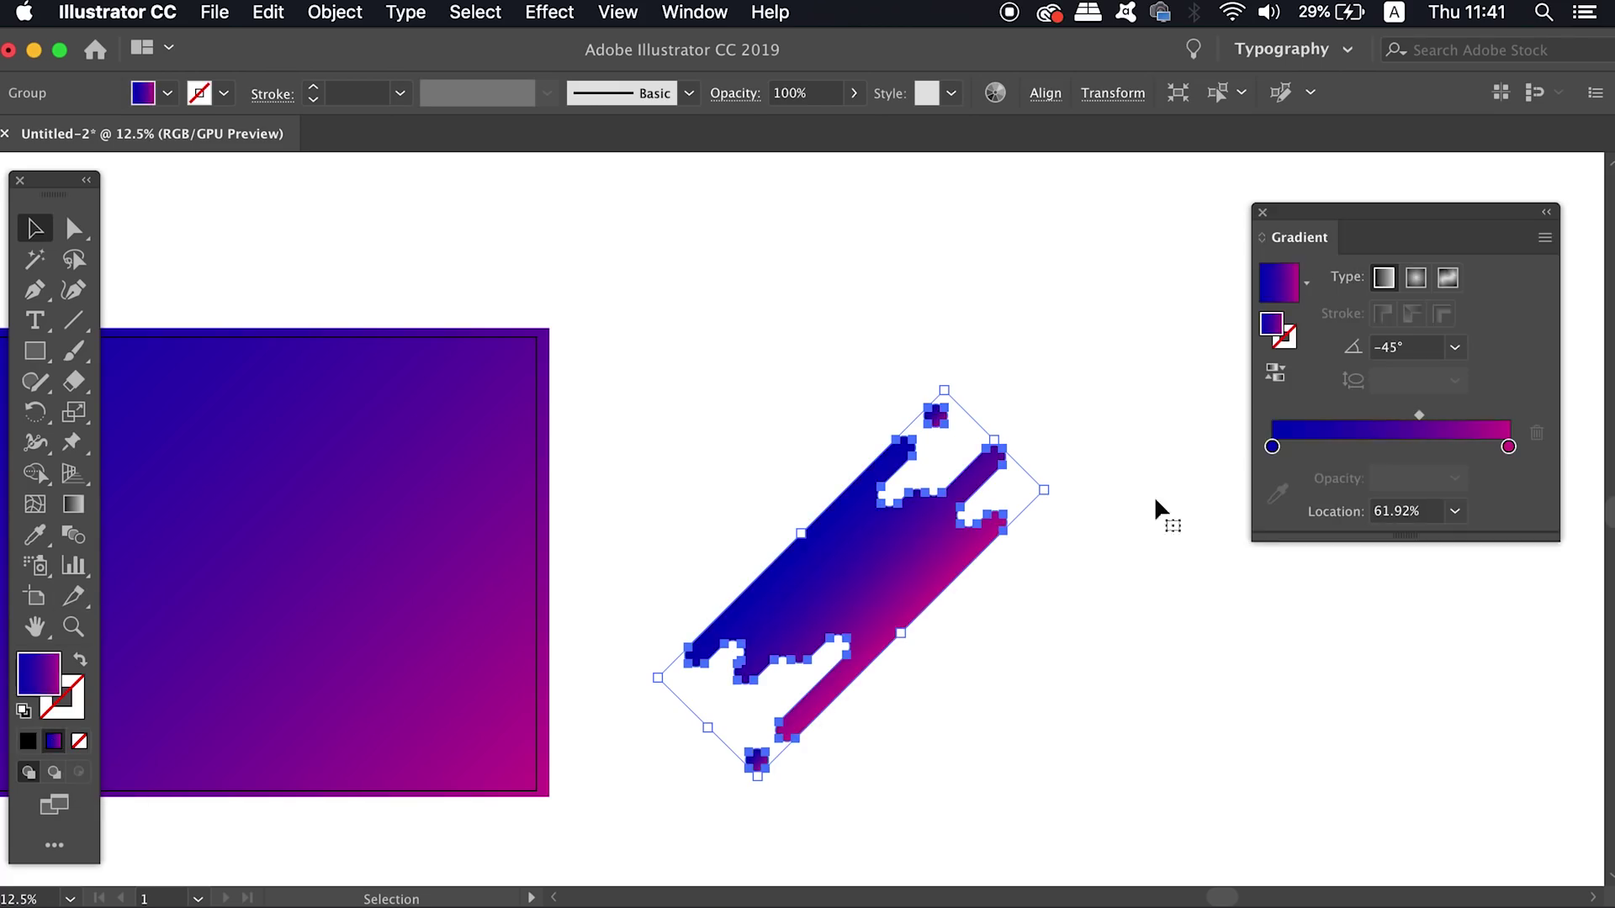
{"action": "left_click", "coordinate": [1460, 323]}
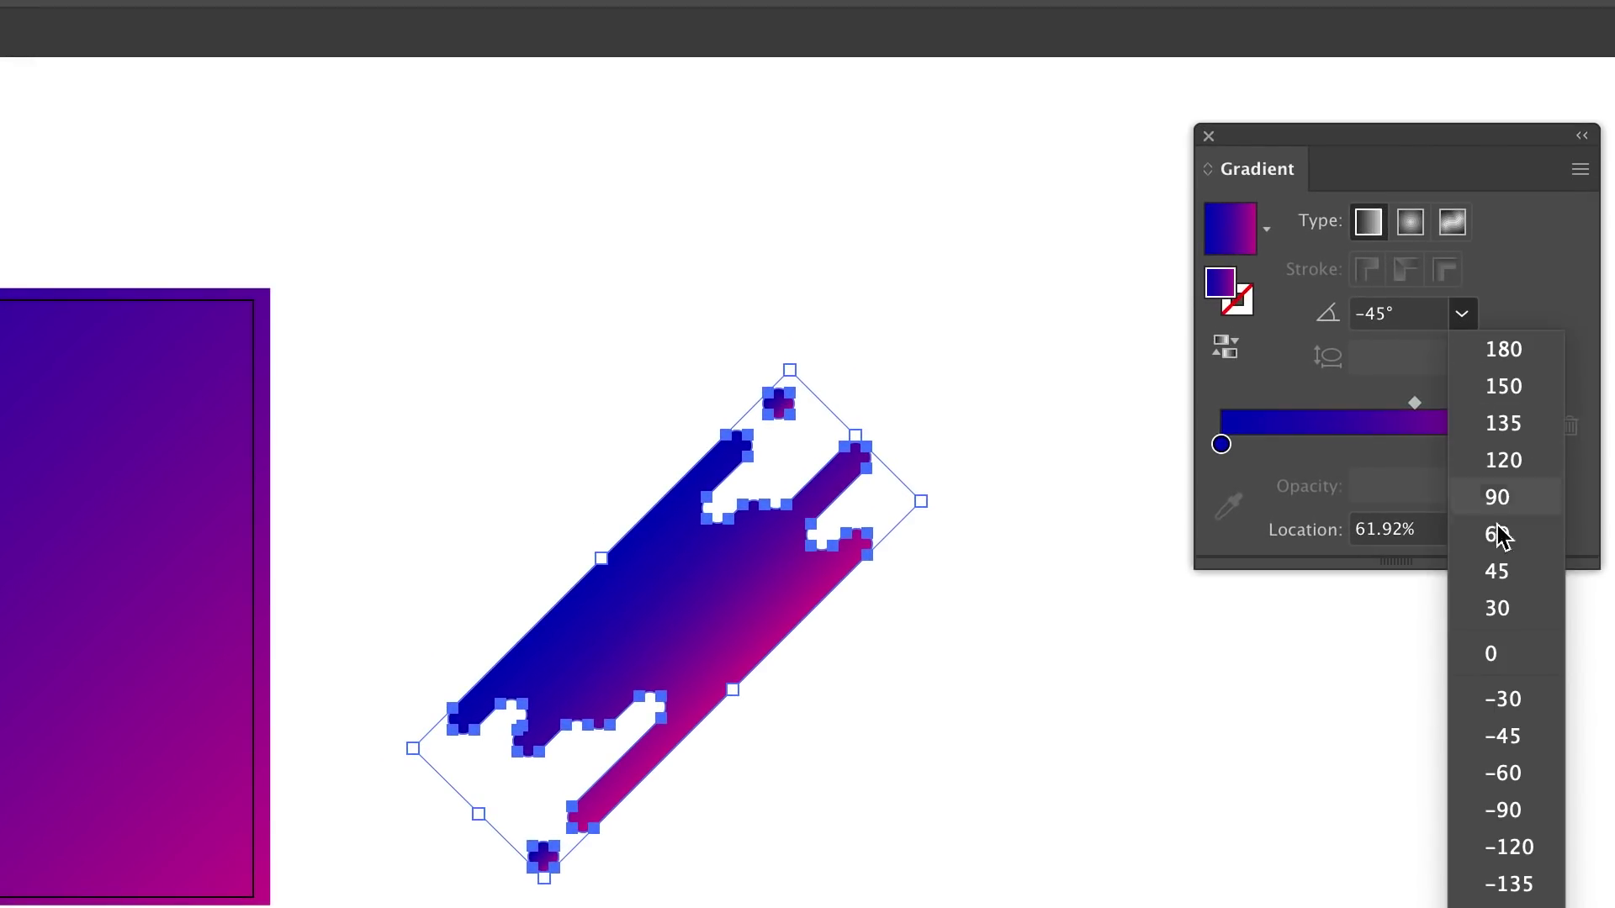
{"action": "left_click", "coordinate": [1497, 653]}
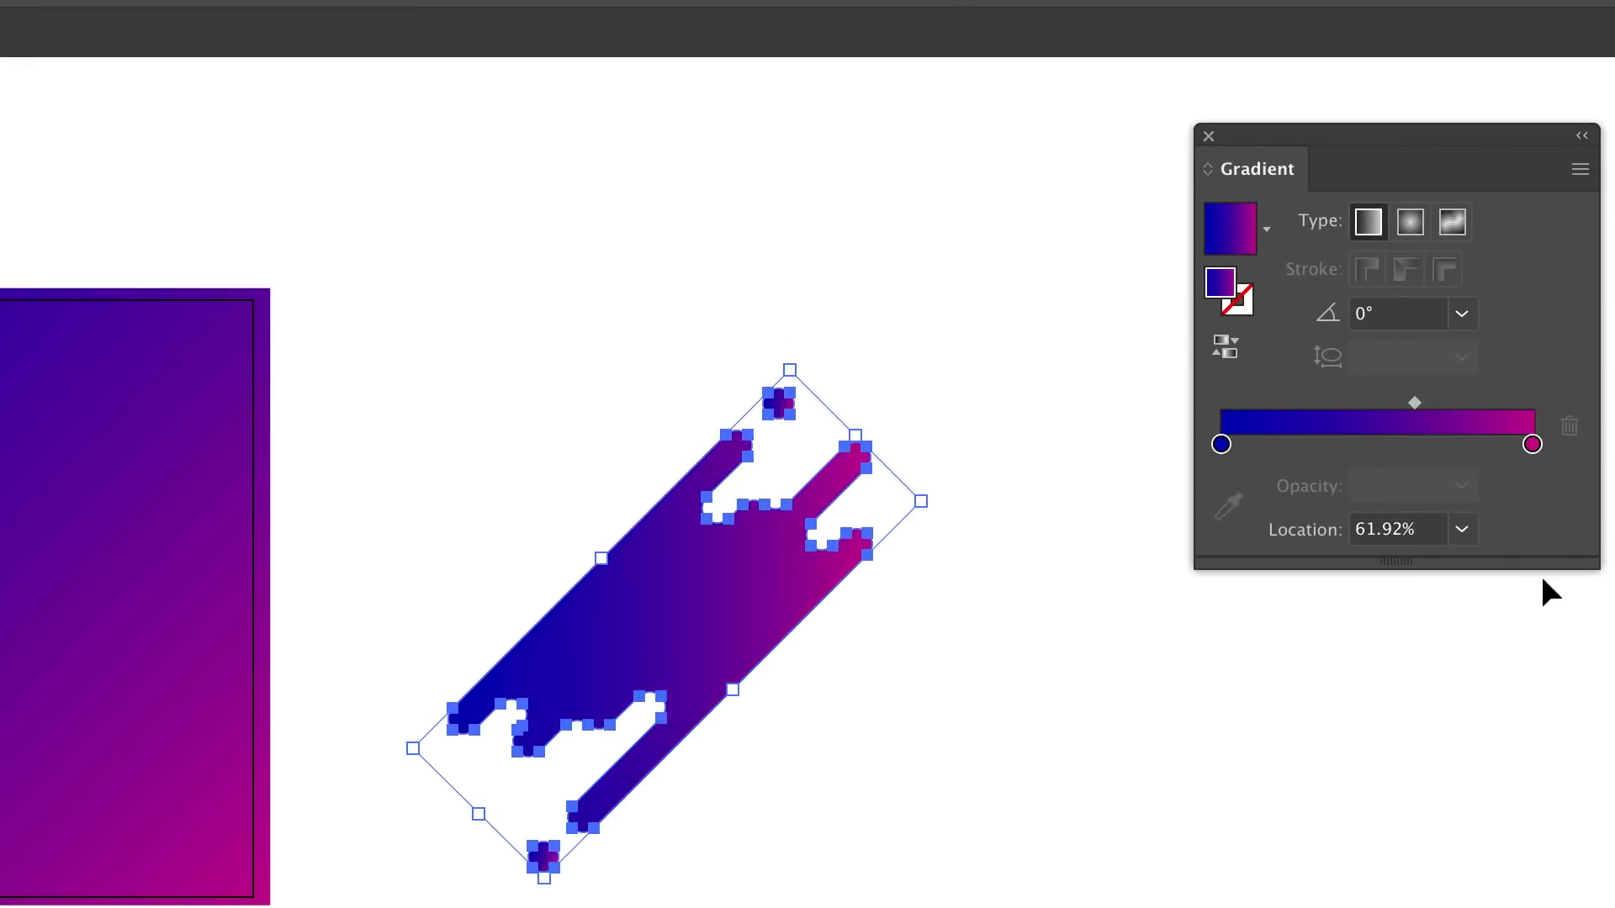
{"action": "double_click", "coordinate": [1532, 444]}
{"action": "left_click", "coordinate": [1099, 623]}
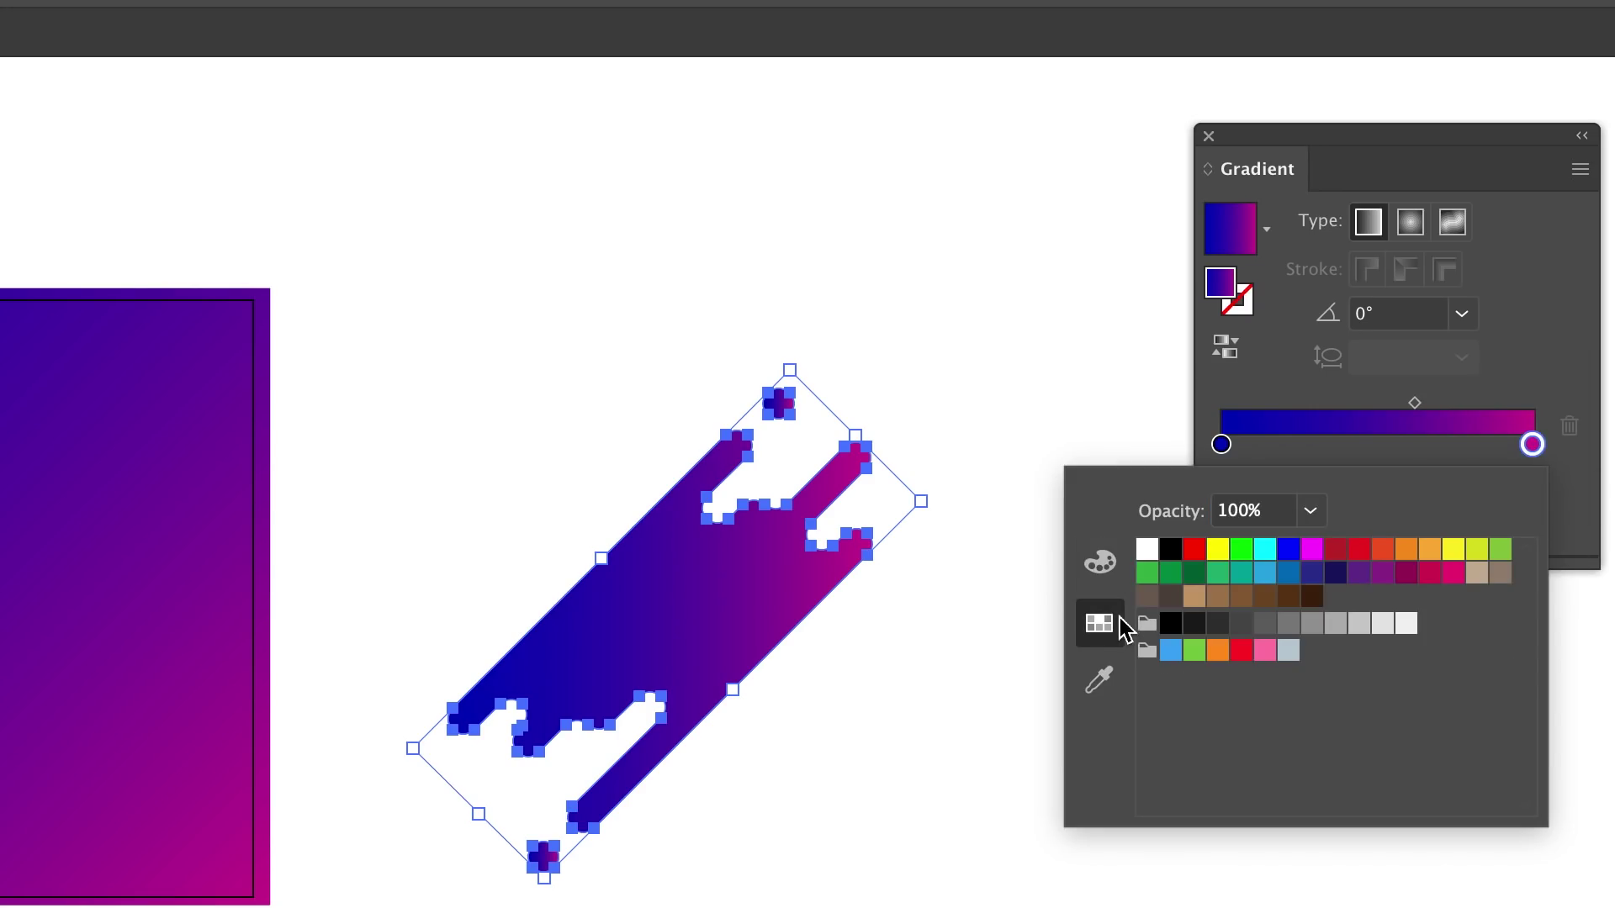
{"action": "left_click", "coordinate": [1267, 656]}
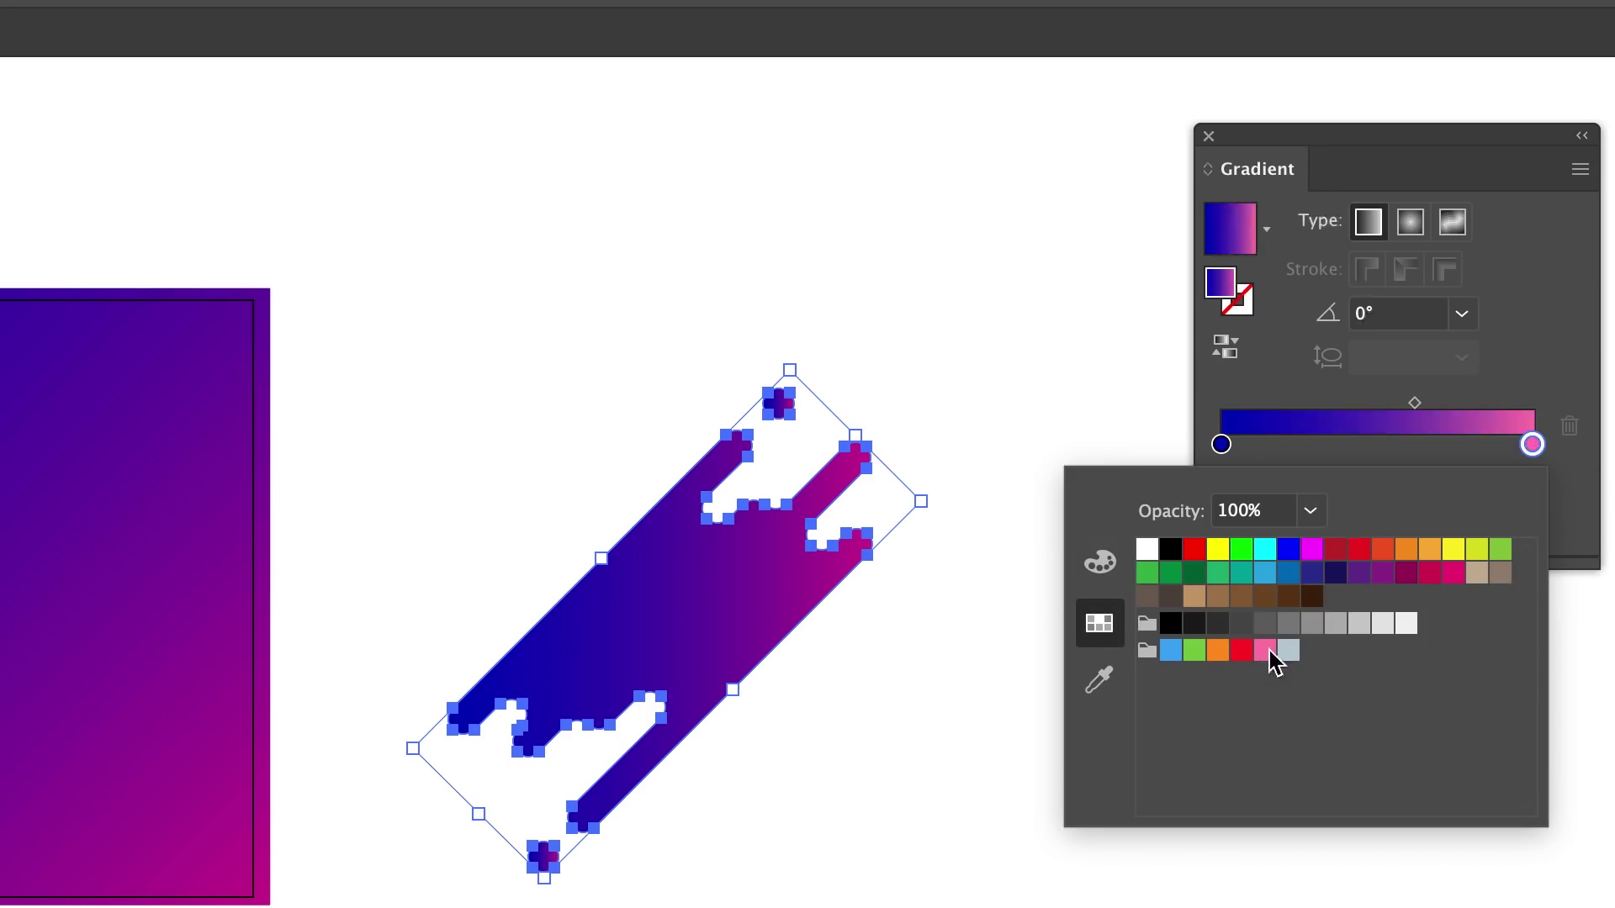
Set the gradient's starting stop to a bright blue swatch.
{"action": "double_click", "coordinate": [1222, 445]}
{"action": "left_click", "coordinate": [1169, 654]}
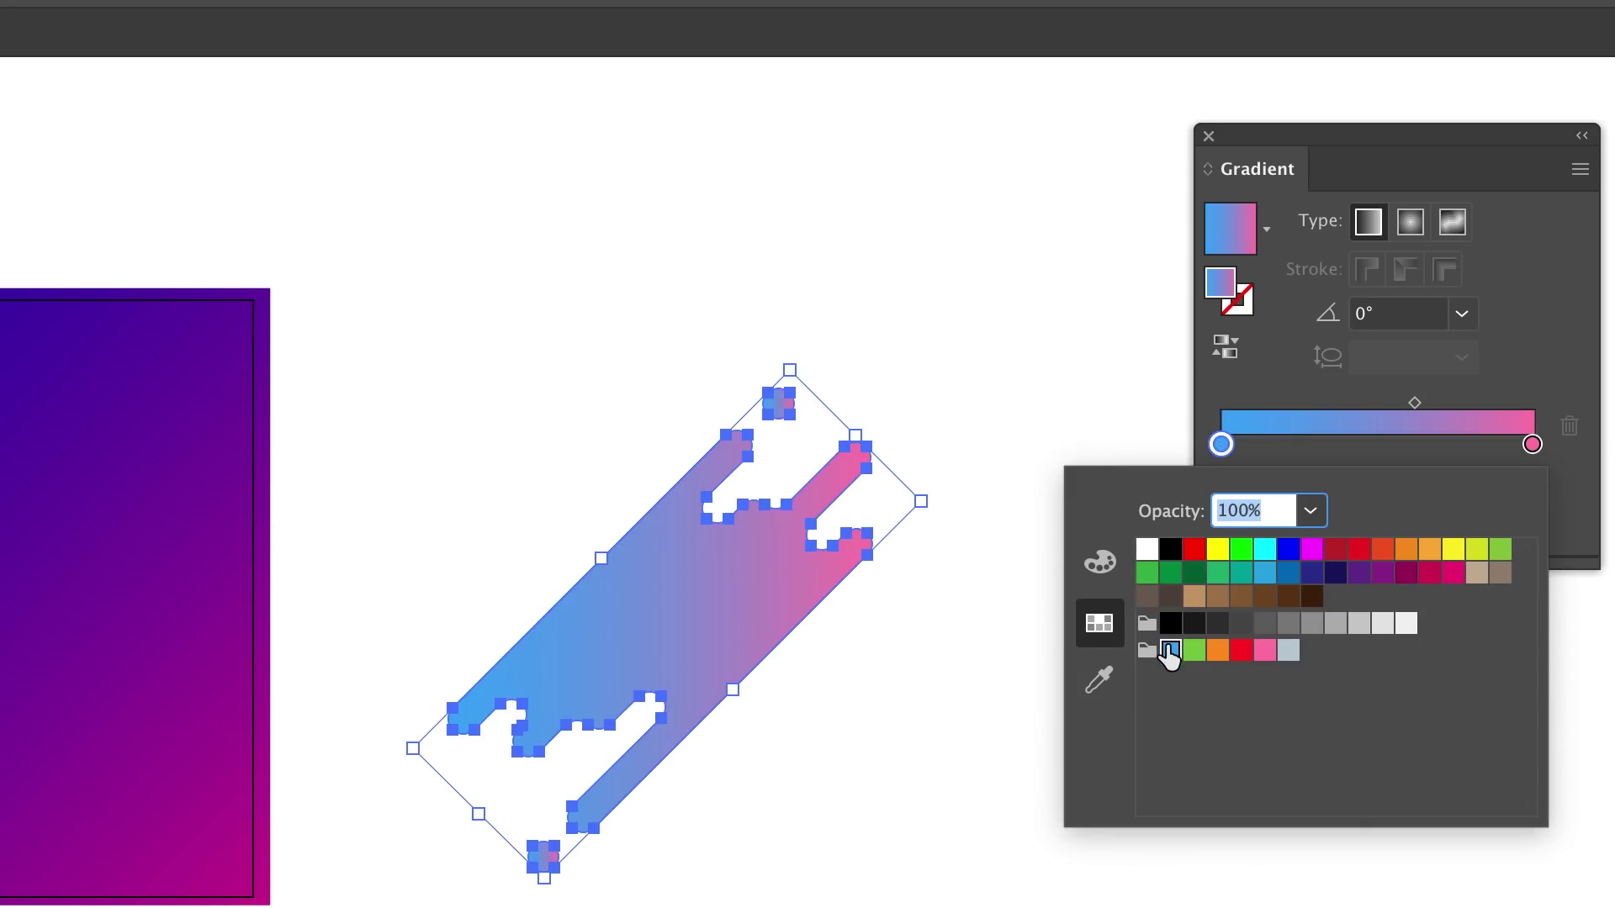
{"action": "left_click", "coordinate": [1288, 653]}
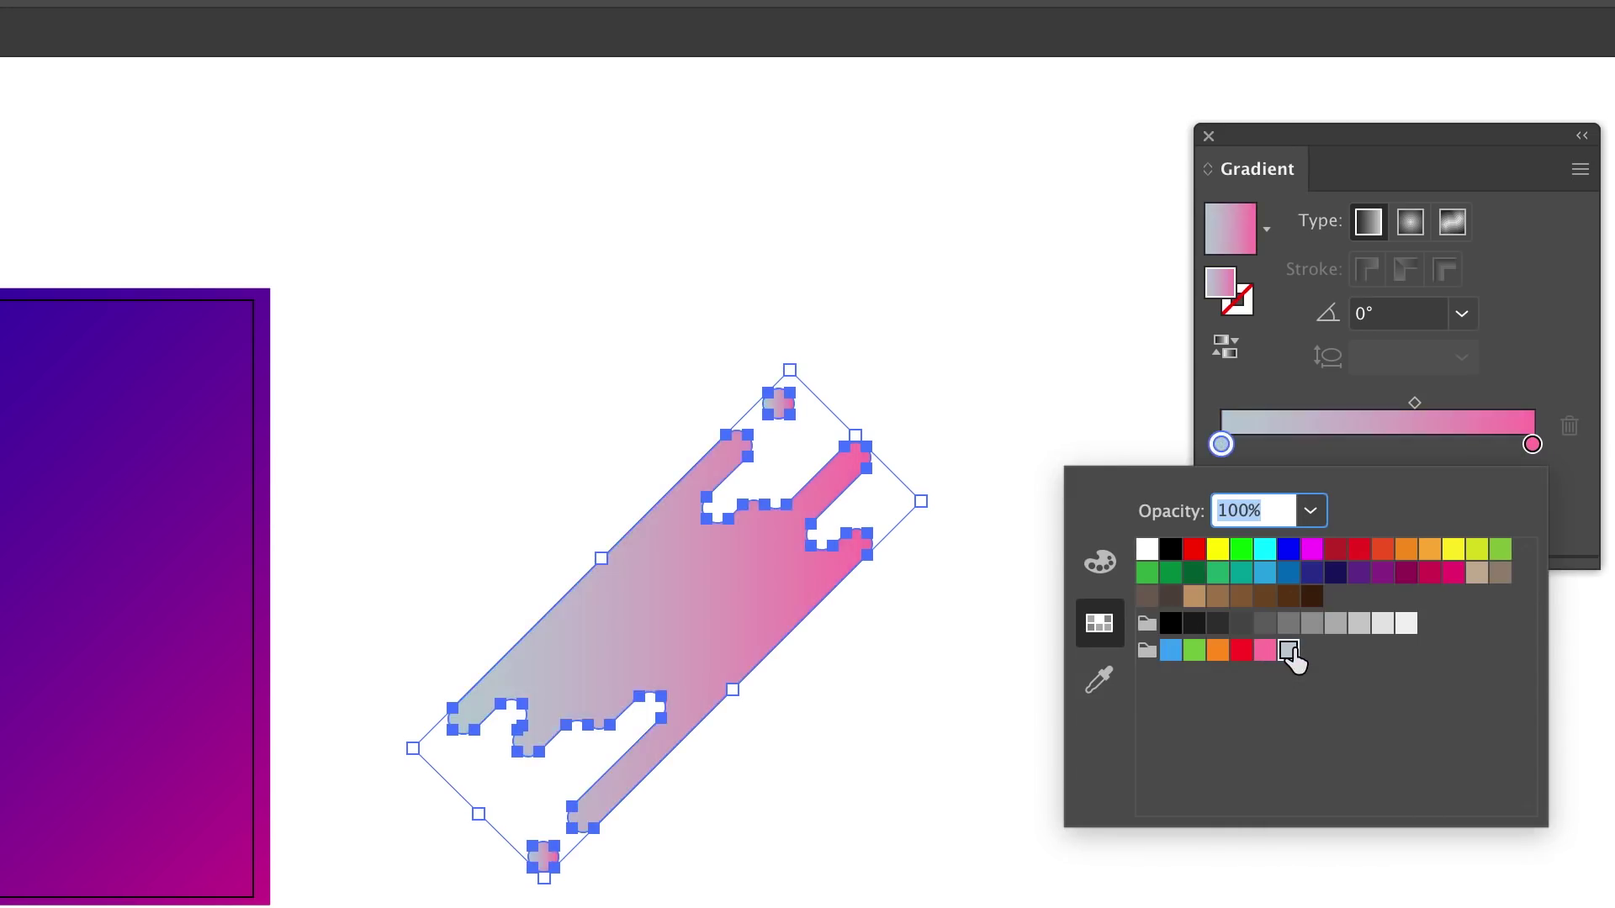
{"action": "left_click", "coordinate": [1171, 650]}
{"action": "left_click", "coordinate": [893, 758]}
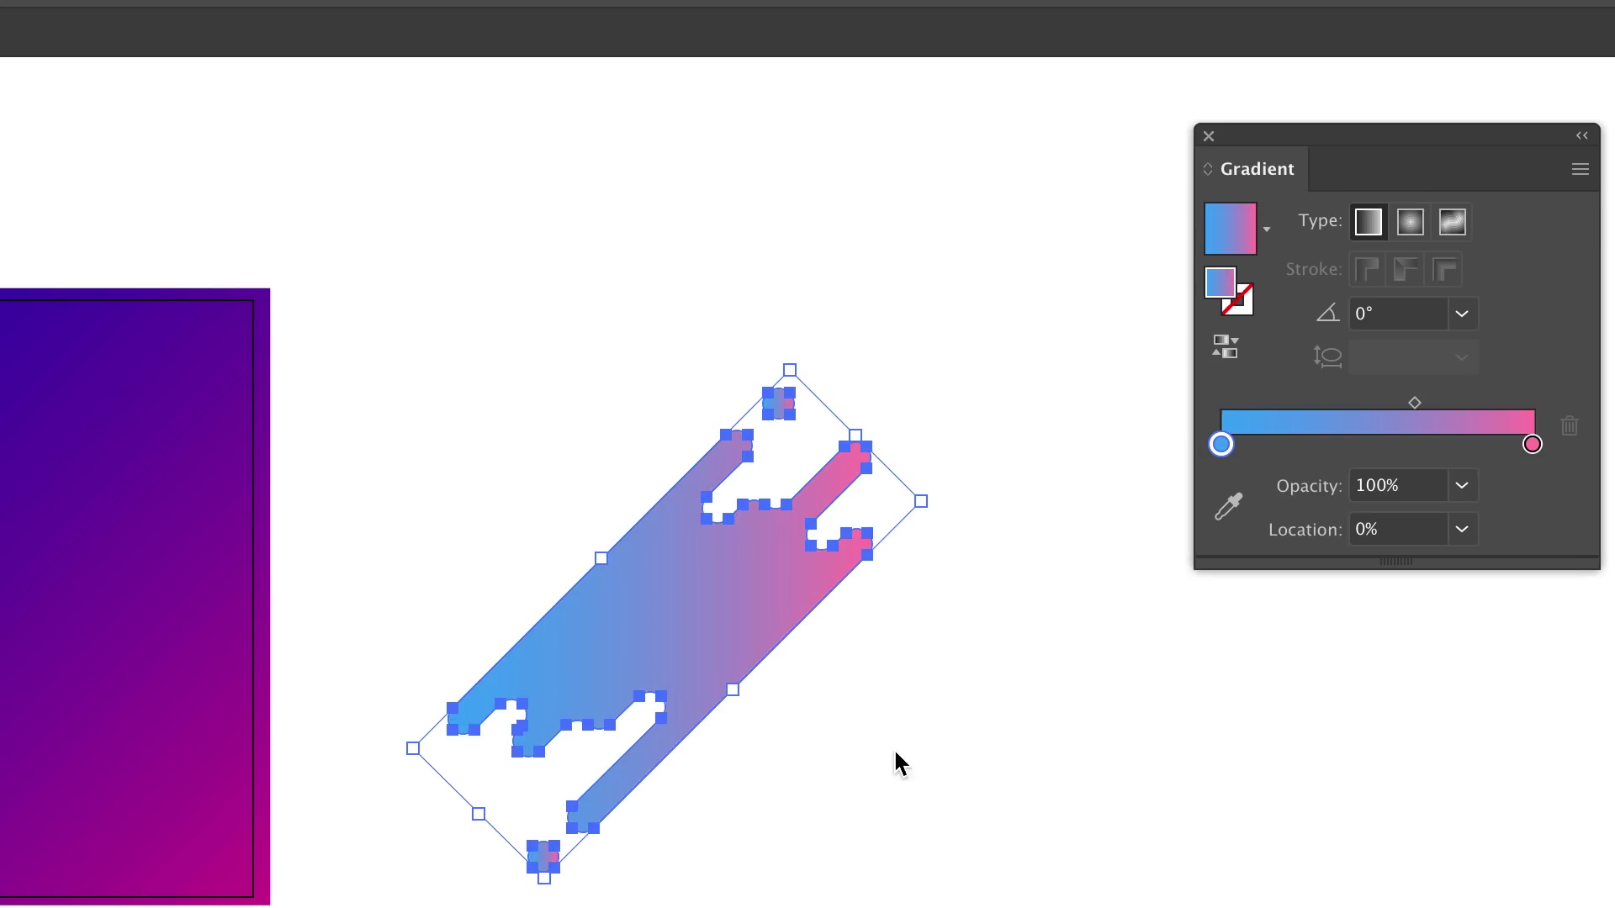
{"action": "left_click", "coordinate": [931, 736]}
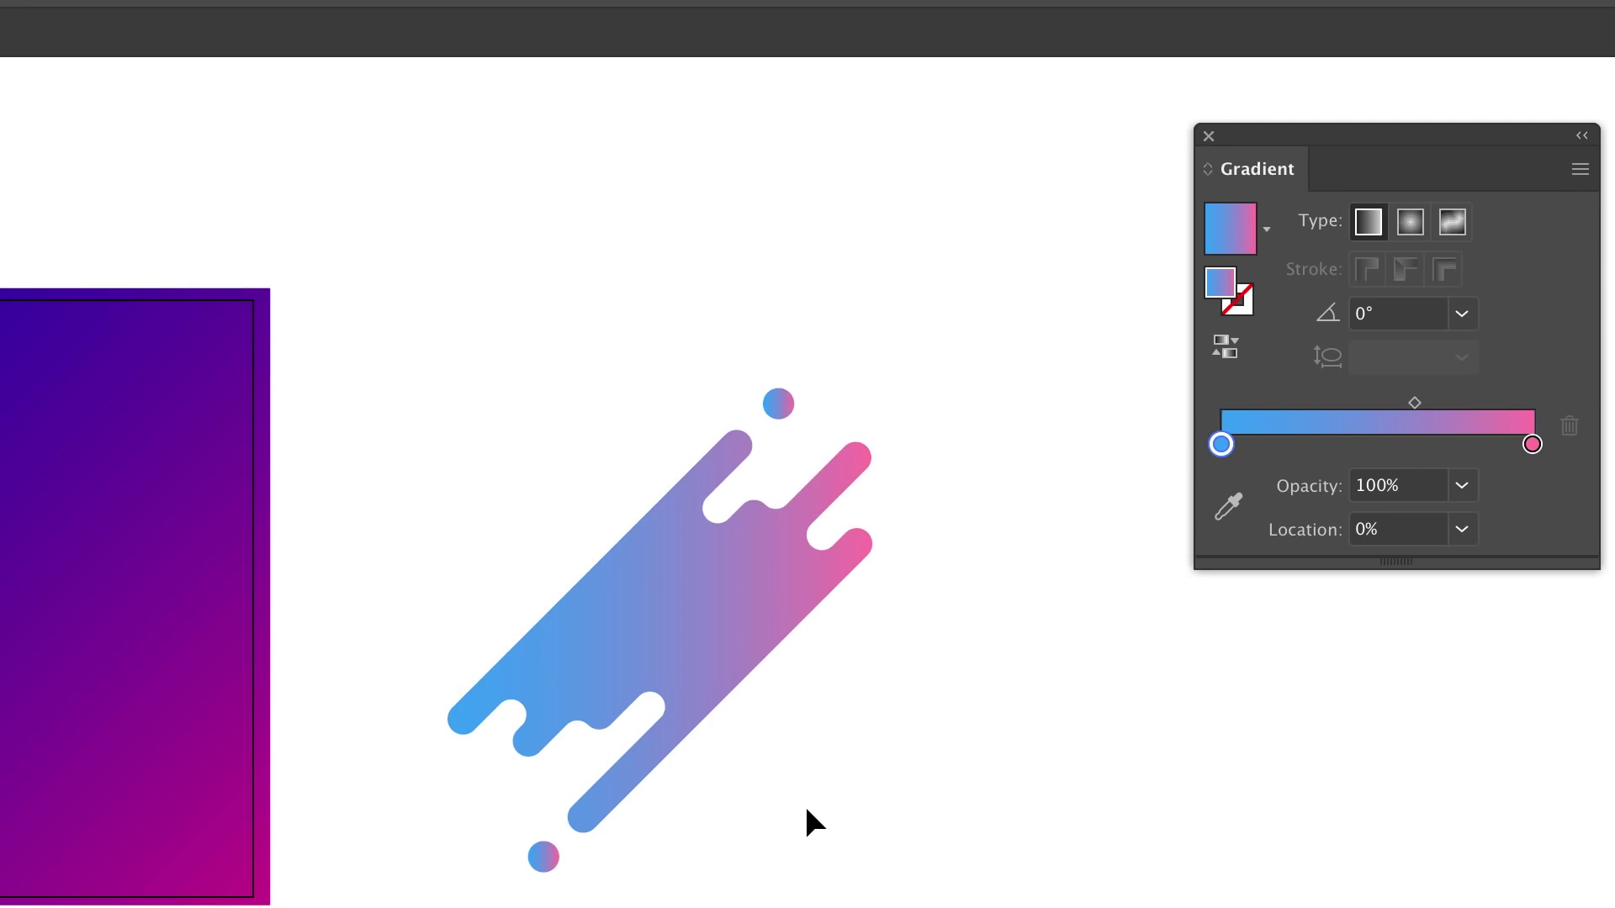
{"action": "key", "text": "ctrl+plus"}
{"action": "left_click_drag", "start_coordinate": [807, 807], "coordinate": [697, 671]}
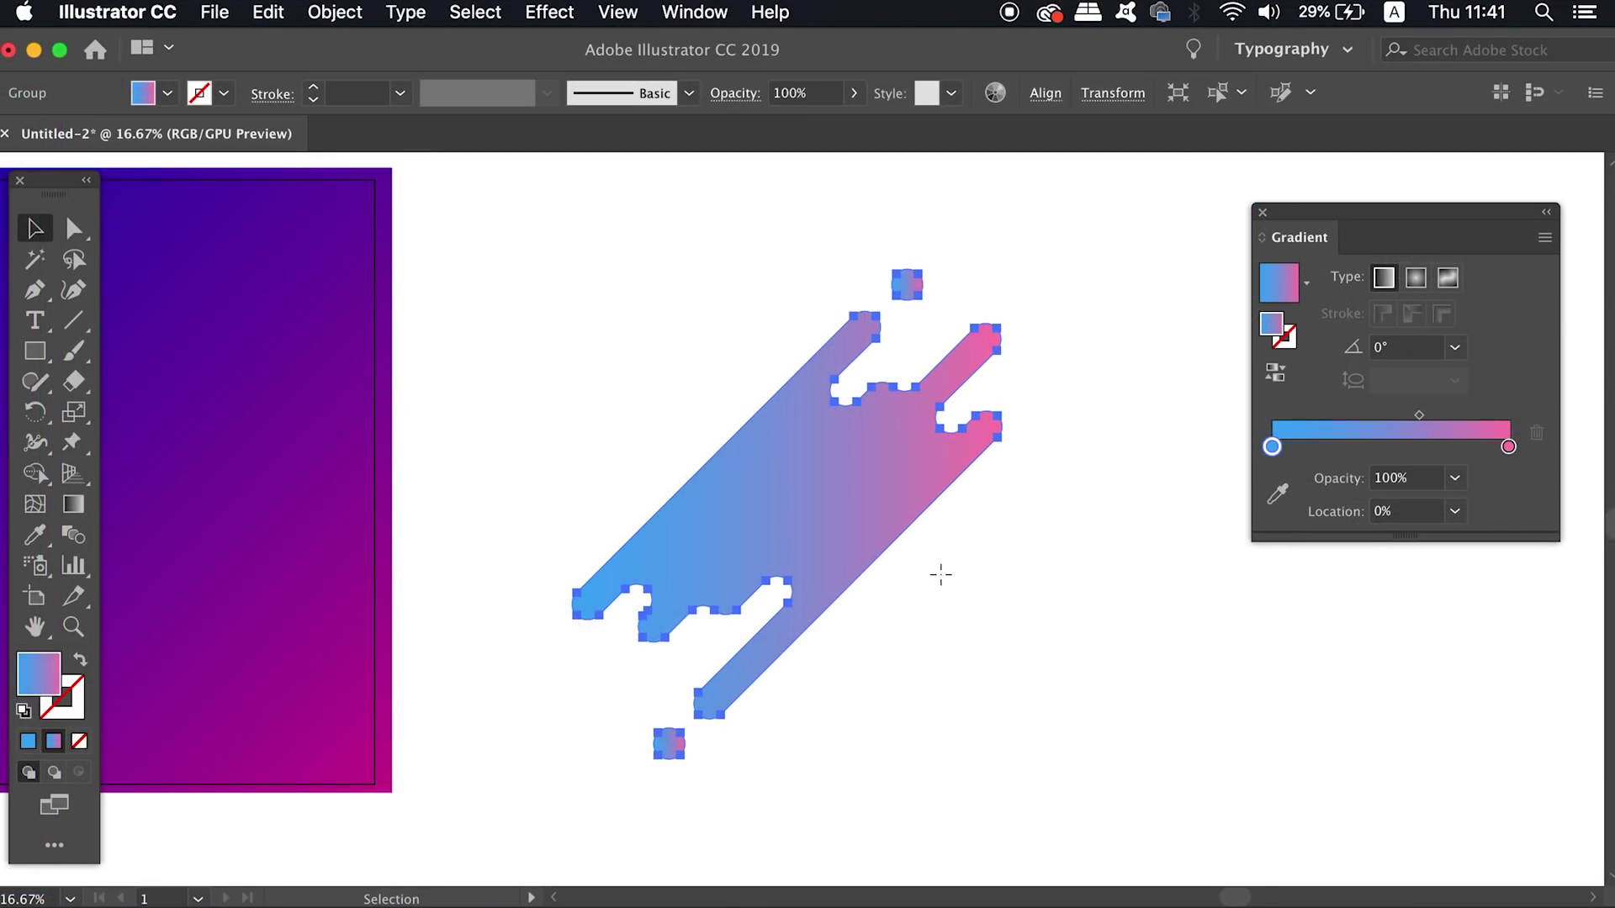
{"action": "key", "text": "g"}
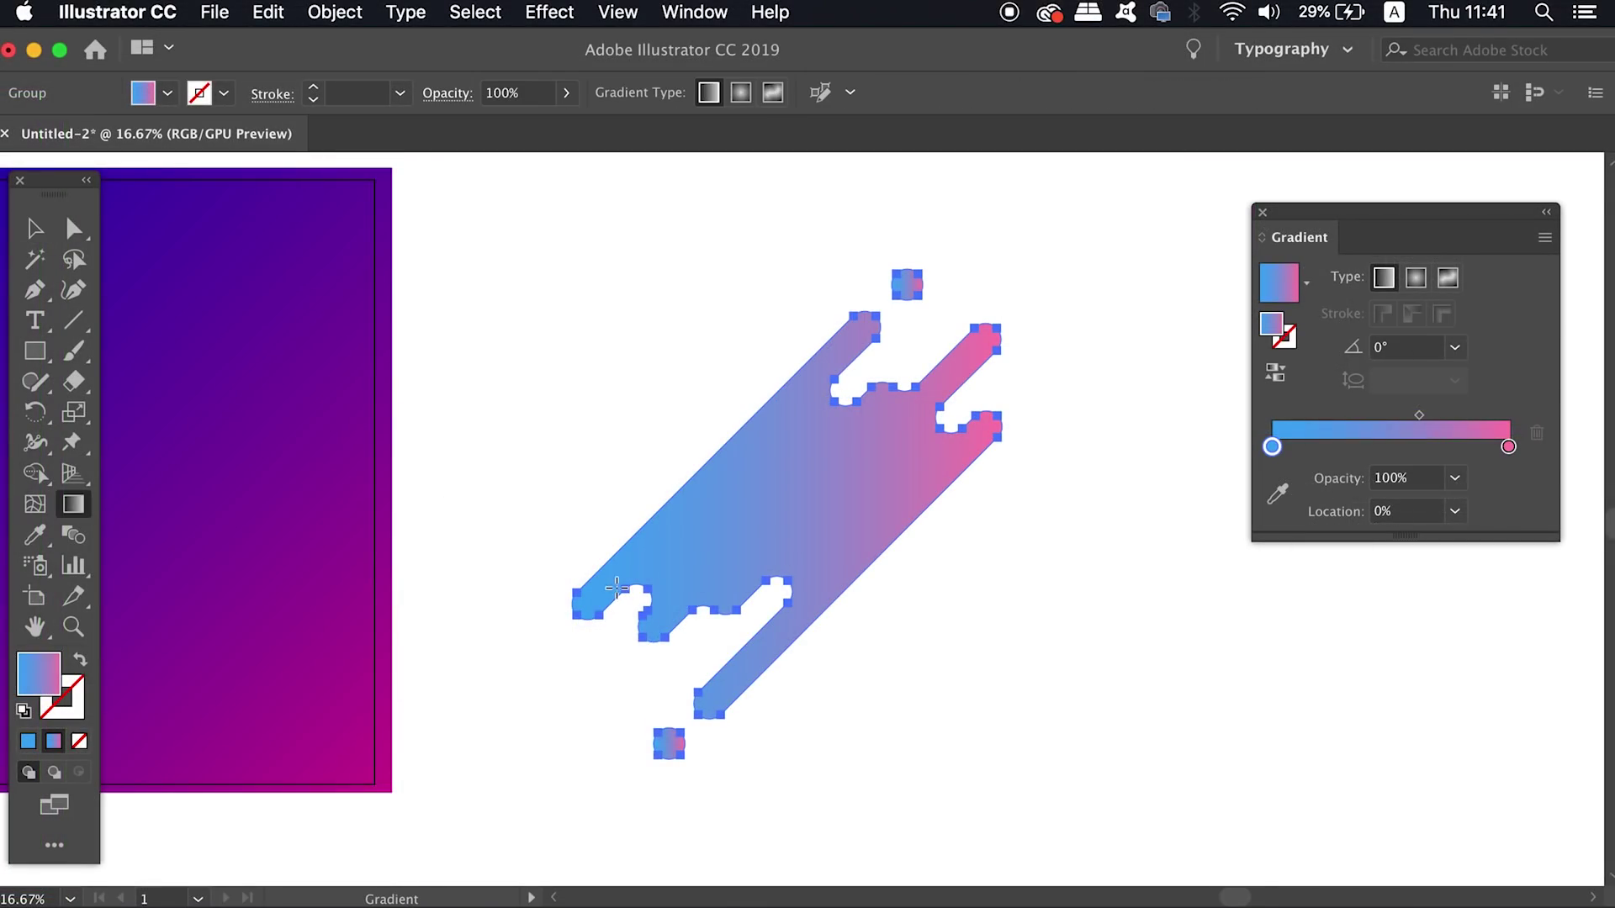
{"action": "mouse_move", "coordinate": [537, 583]}
{"action": "left_mouse_down"}
{"action": "mouse_move", "coordinate": [761, 614]}
{"action": "mouse_move", "coordinate": [905, 598]}
{"action": "left_mouse_up"}
{"action": "key", "text": "v"}
{"action": "left_click", "coordinate": [879, 262]}
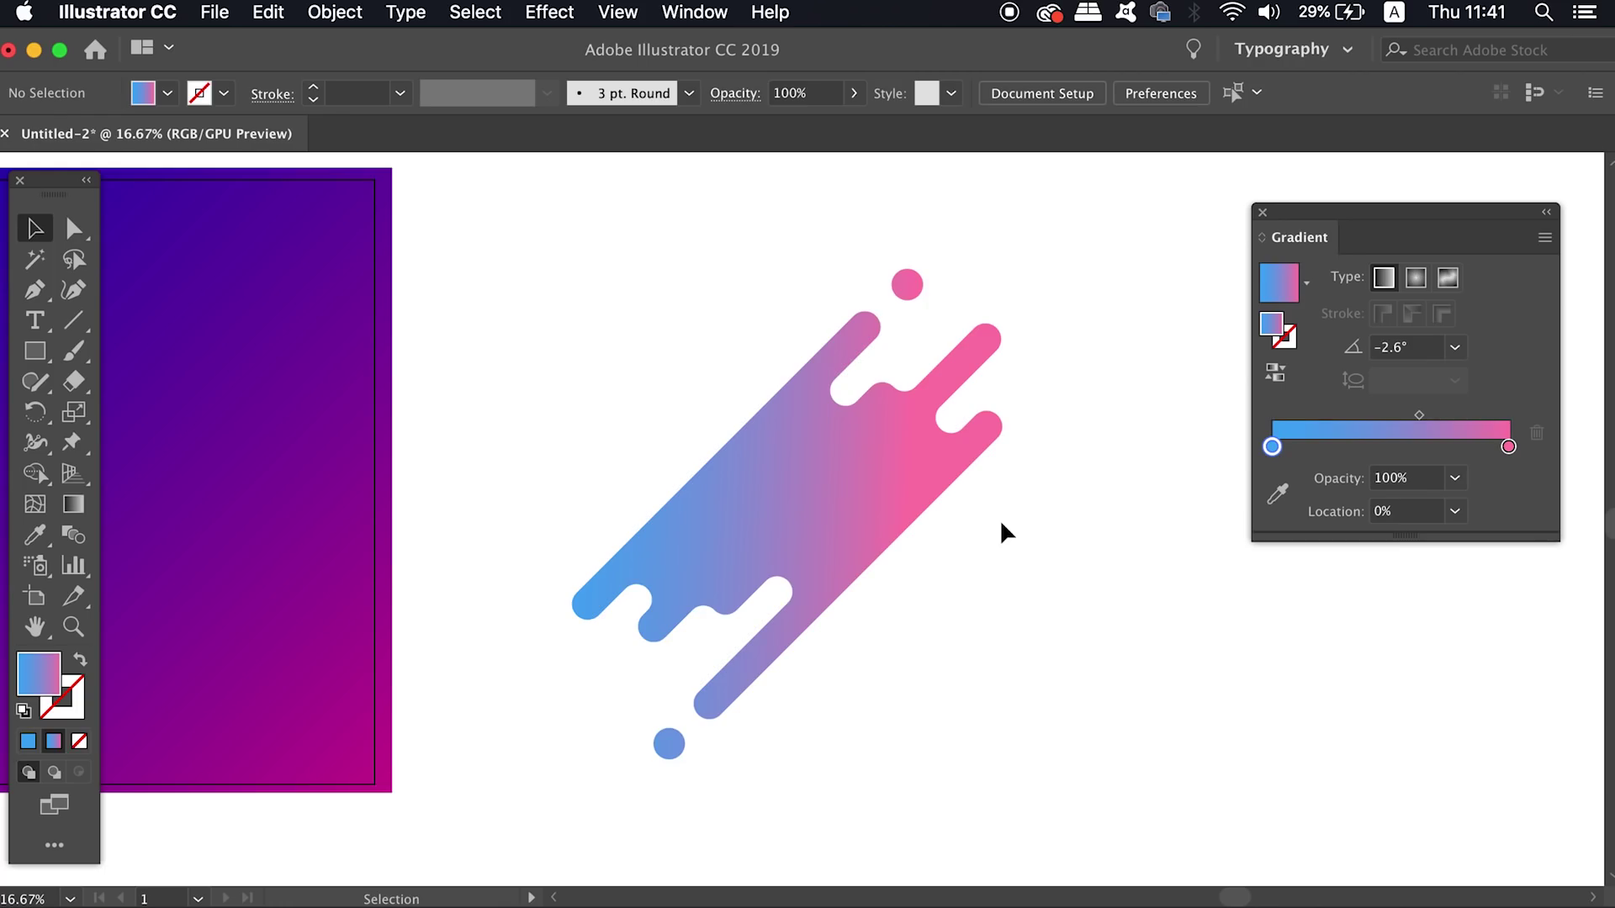
{"action": "key", "text": "ctrl+a"}
{"action": "key", "text": "period"}
{"action": "left_click", "coordinate": [935, 328]}
Redo the continuous −2.6° gradient across the whole splatter.
{"action": "left_click", "coordinate": [271, 13]}
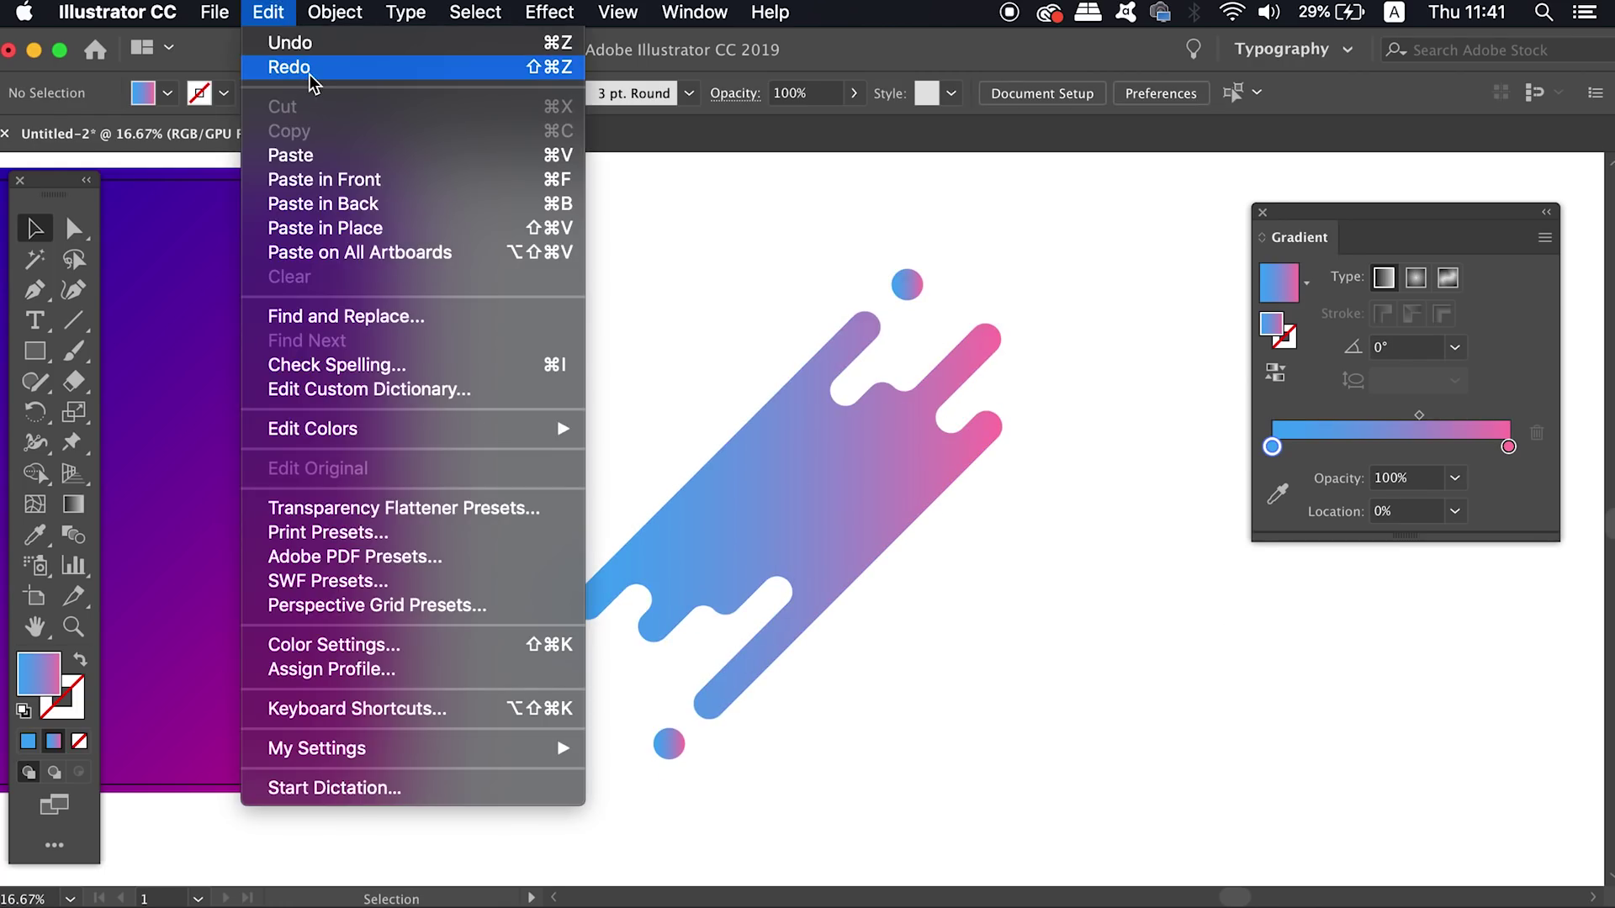
{"action": "left_click", "coordinate": [290, 67]}
{"action": "left_click", "coordinate": [934, 685]}
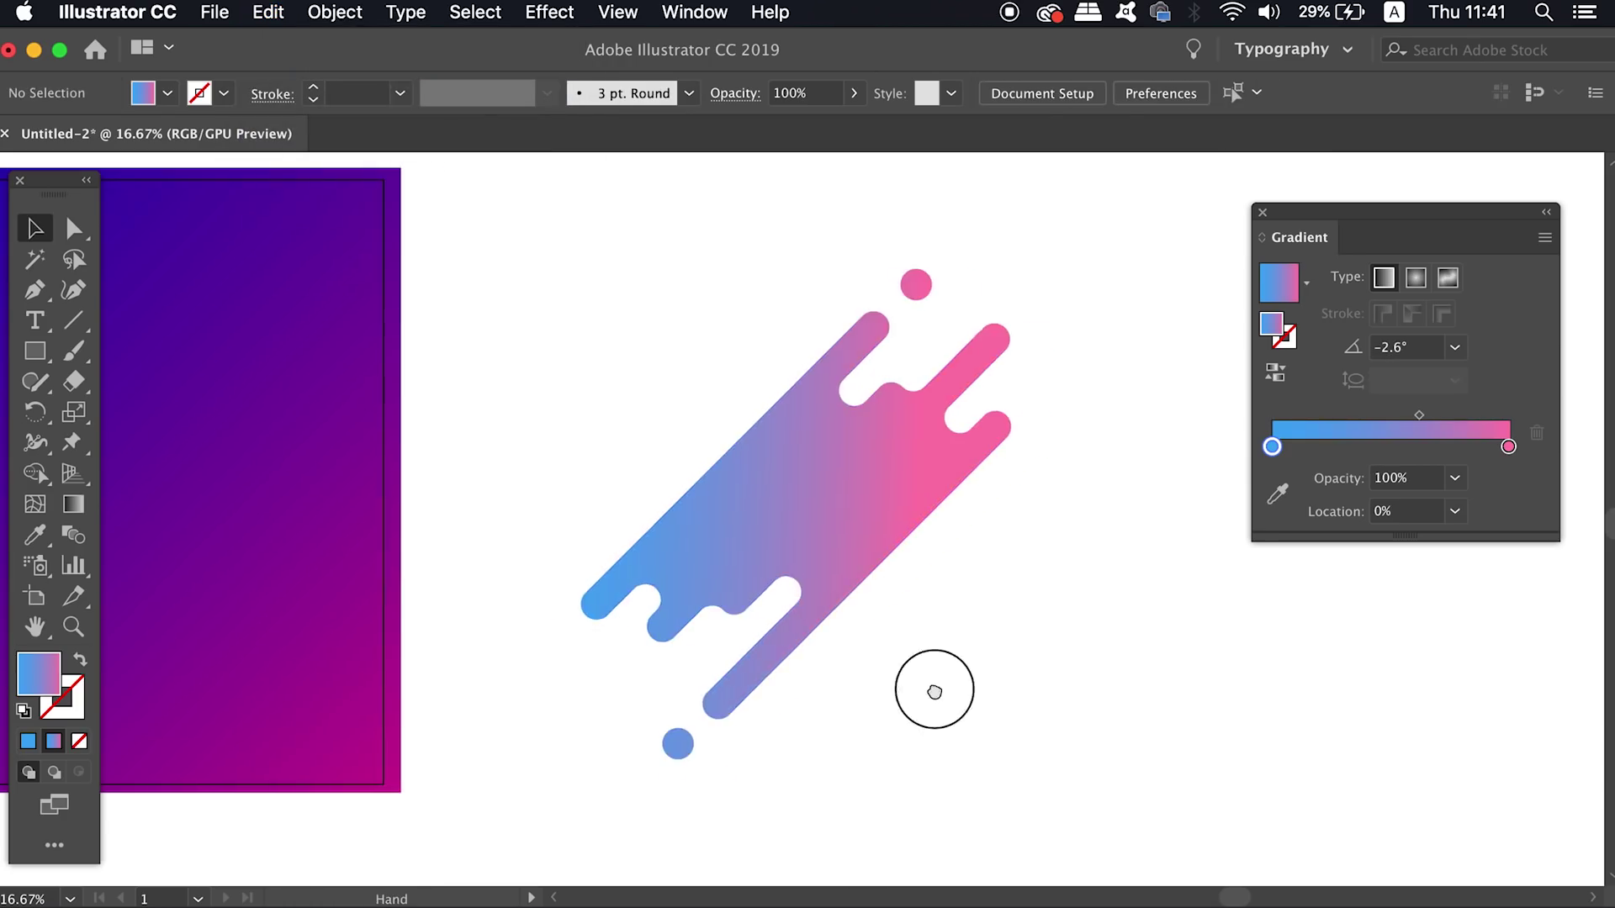
{"action": "left_click_drag", "start_coordinate": [935, 685], "coordinate": [1273, 694]}
Move the splatter group over the blue-purple background rectangle and reselect it.
{"action": "left_click_drag", "start_coordinate": [1211, 580], "coordinate": [353, 578]}
{"action": "left_click_drag", "start_coordinate": [780, 580], "coordinate": [1010, 593]}
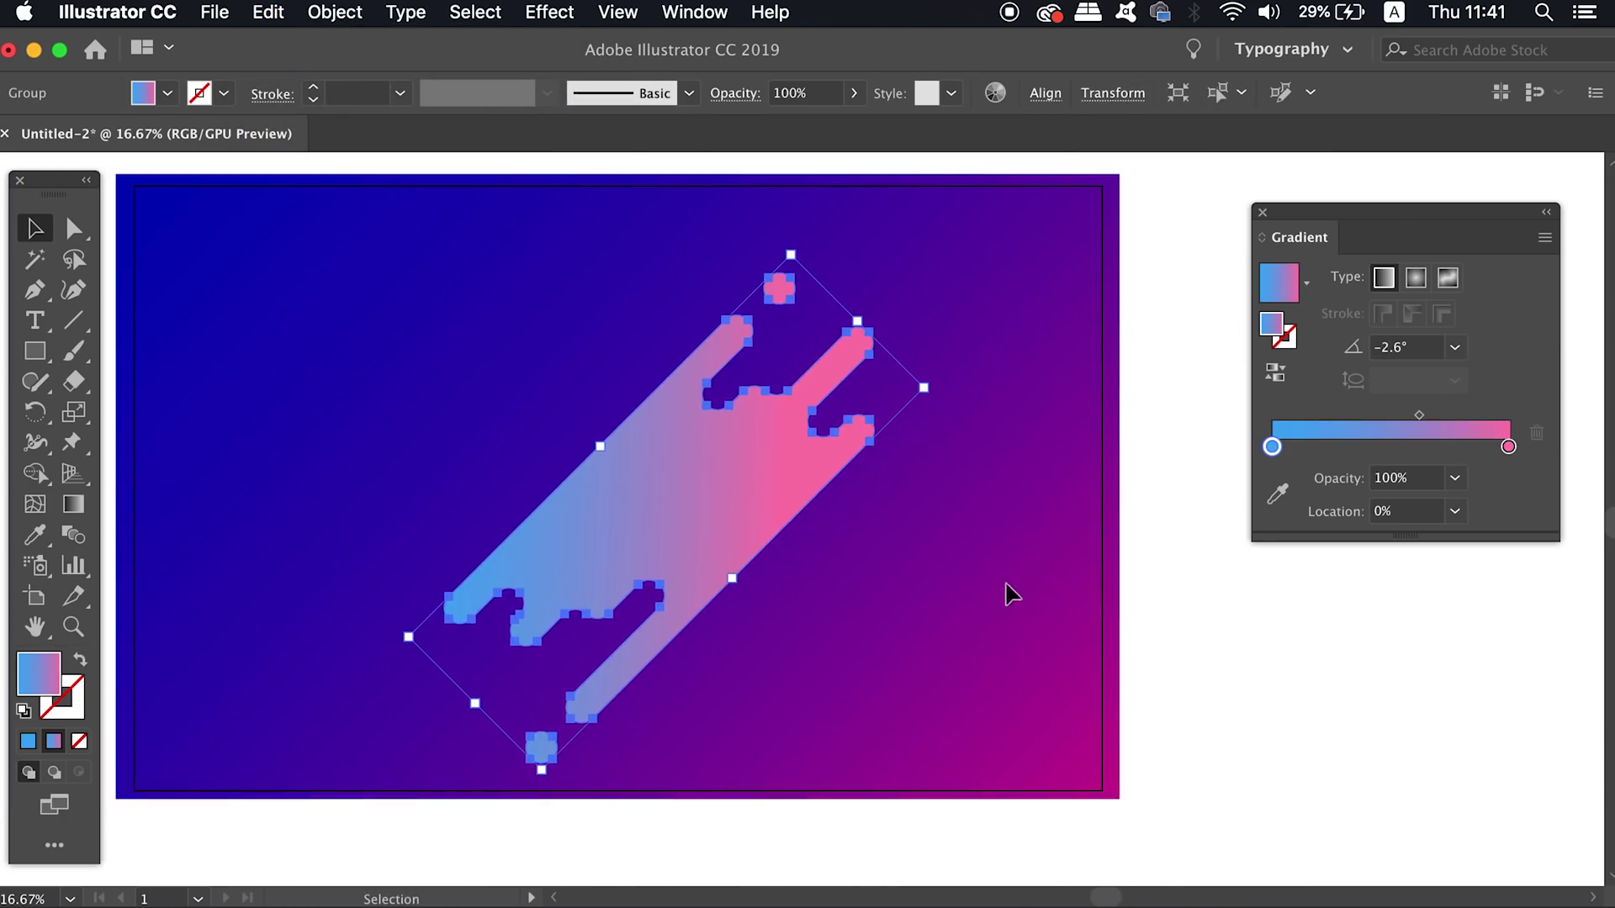
{"action": "left_click_drag", "start_coordinate": [692, 500], "coordinate": [602, 483]}
{"action": "left_click", "coordinate": [1283, 649]}
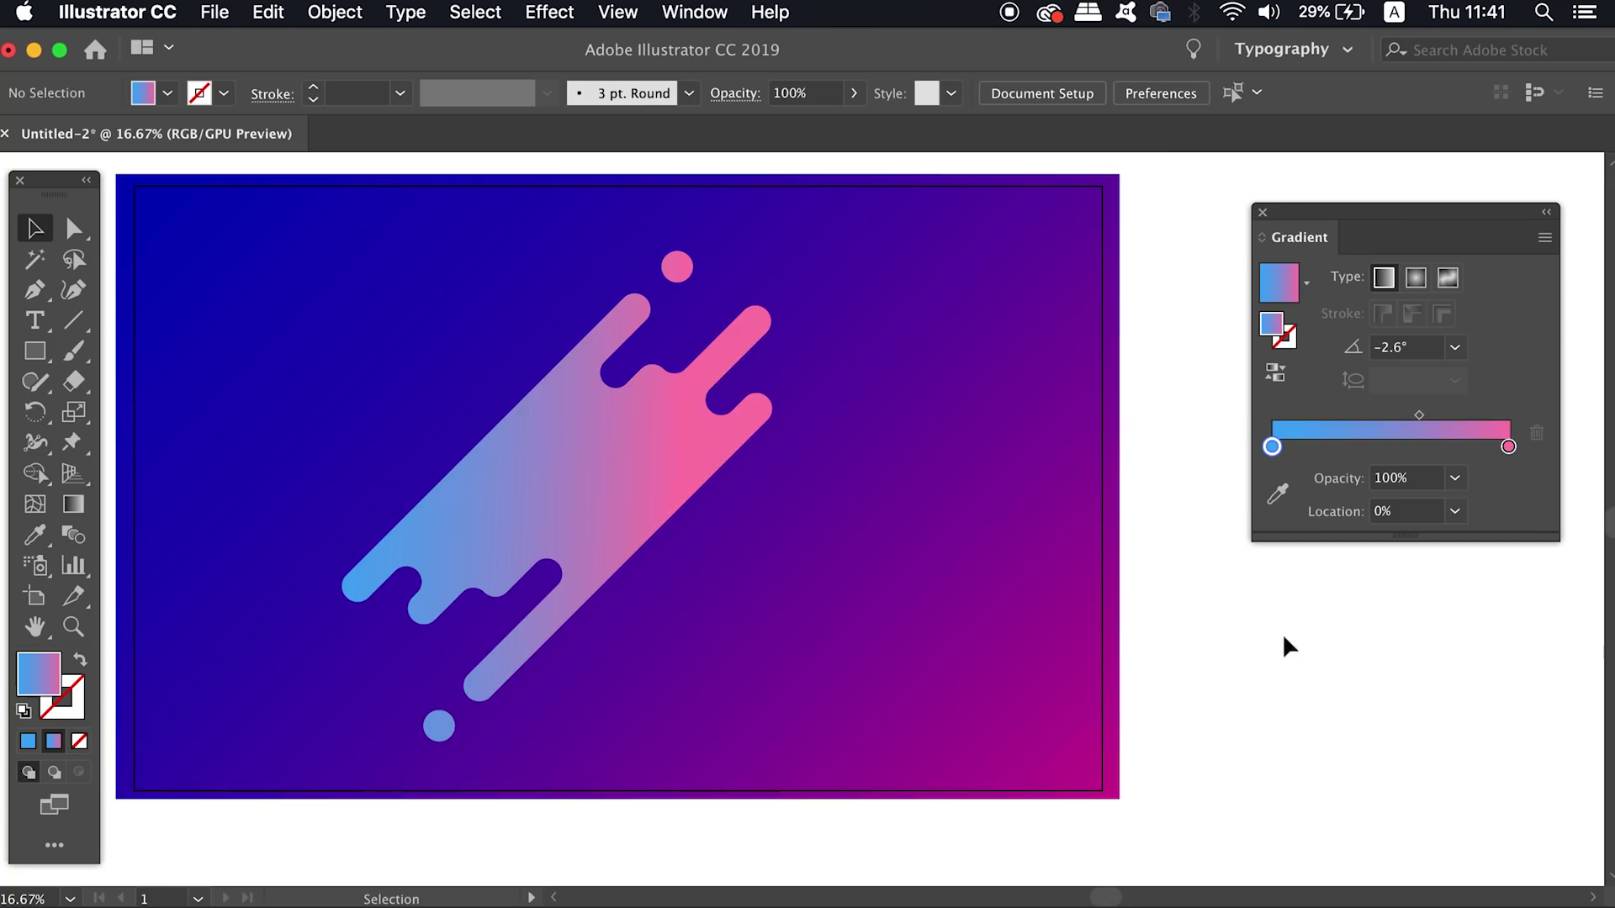
{"action": "left_click_drag", "start_coordinate": [1233, 630], "coordinate": [1270, 647]}
{"action": "left_click_drag", "start_coordinate": [656, 511], "coordinate": [658, 515]}
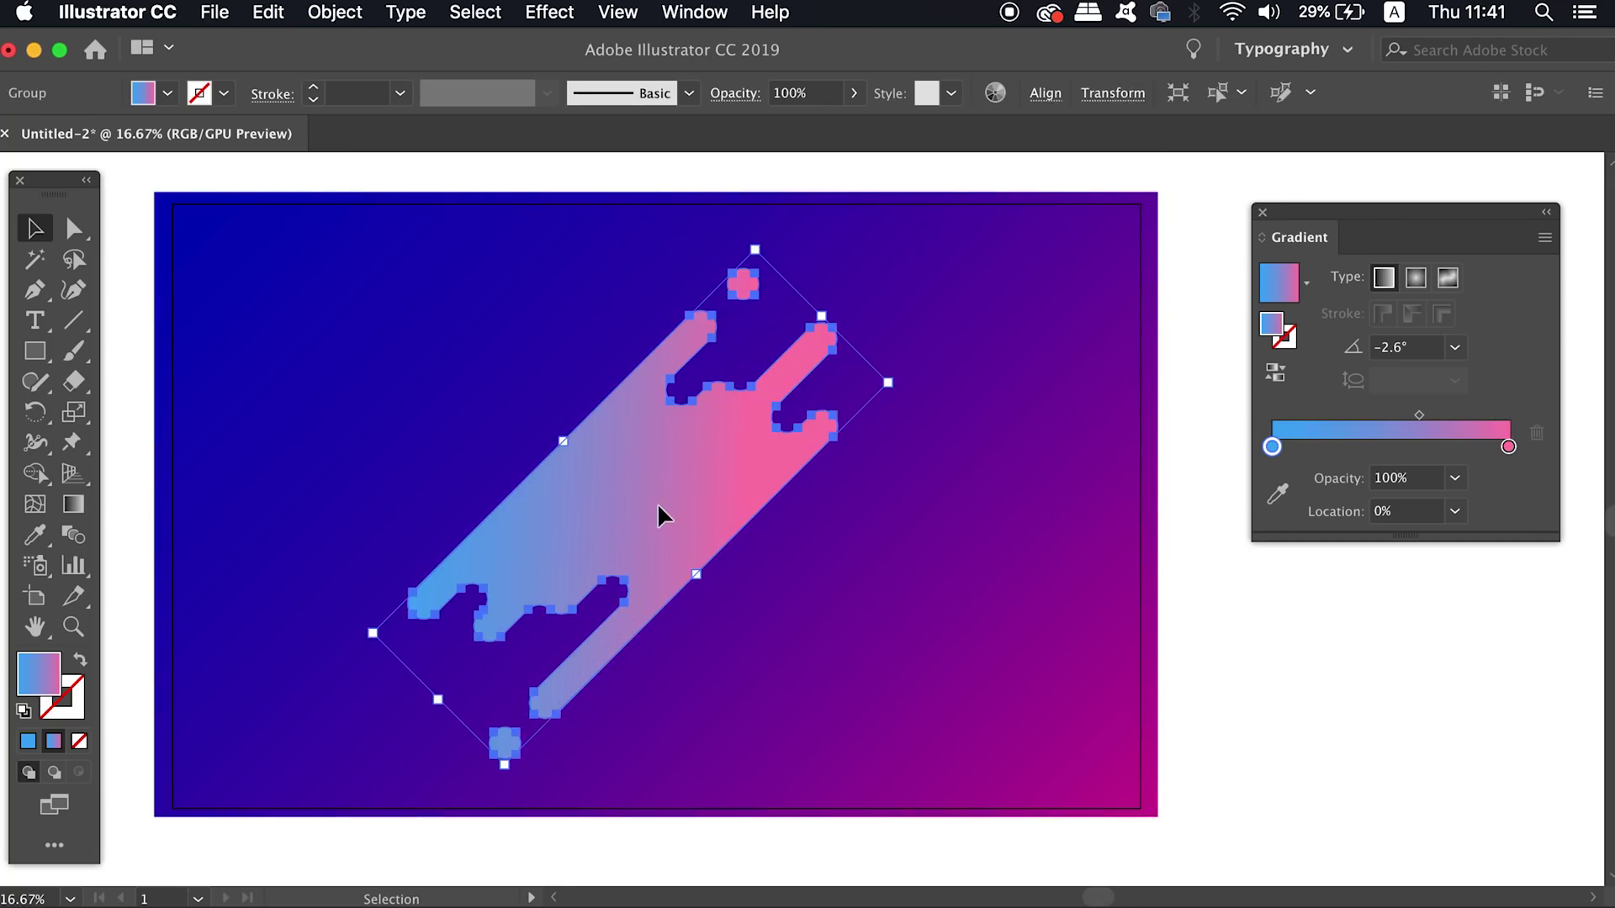
{"action": "left_click", "coordinate": [1283, 673]}
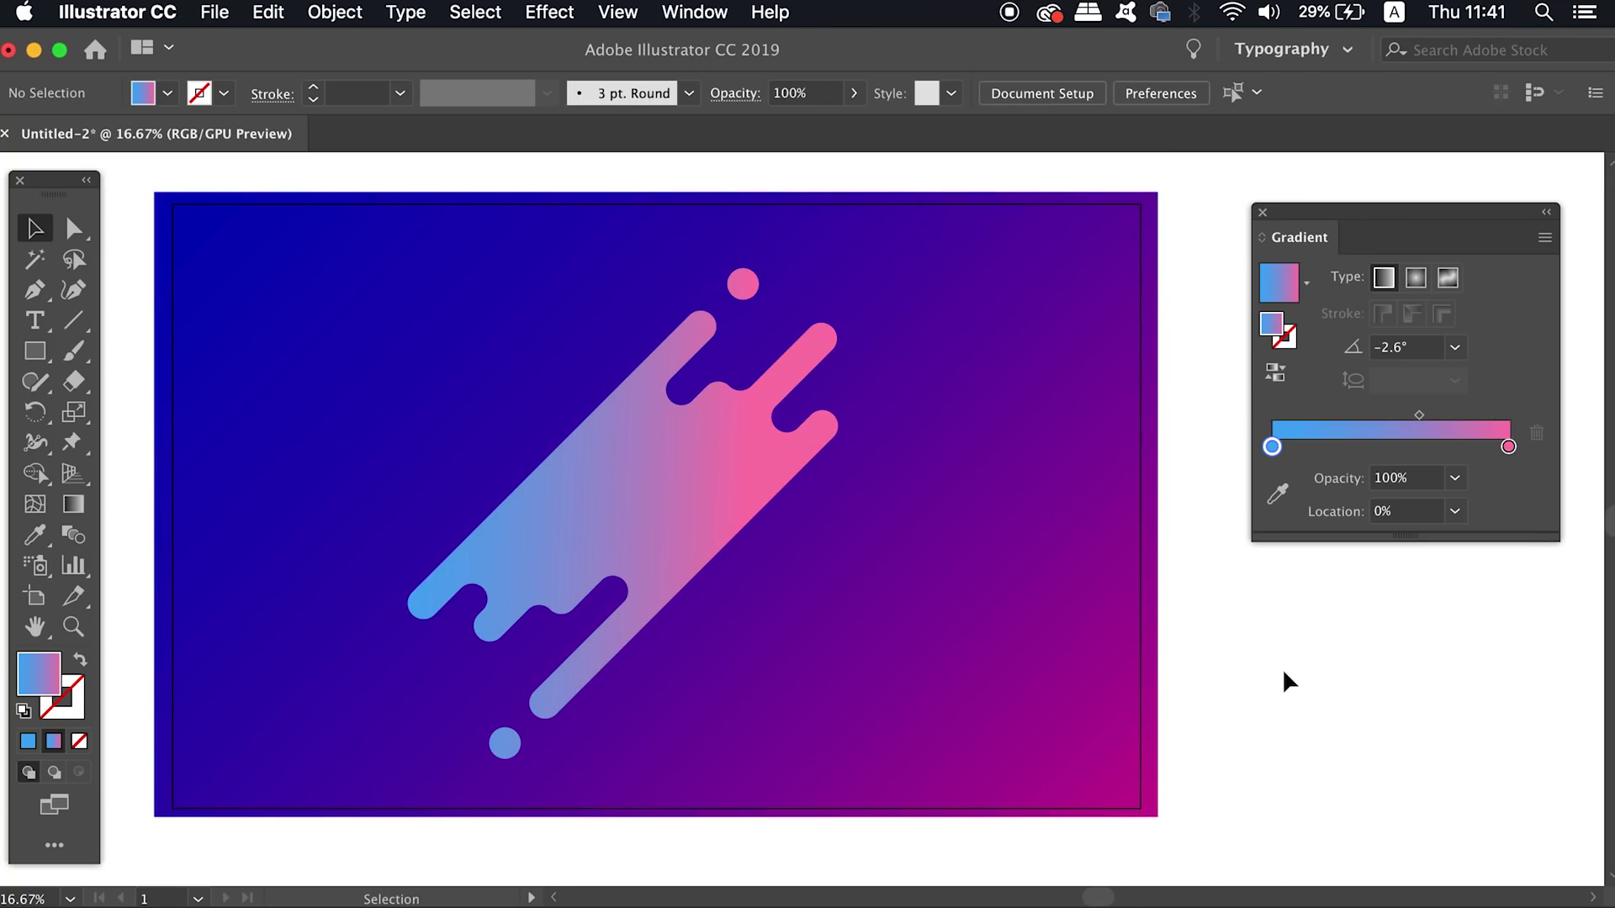
{"action": "left_click", "coordinate": [760, 490]}
{"action": "left_click", "coordinate": [713, 7]}
{"action": "mouse_move", "coordinate": [582, 341]}
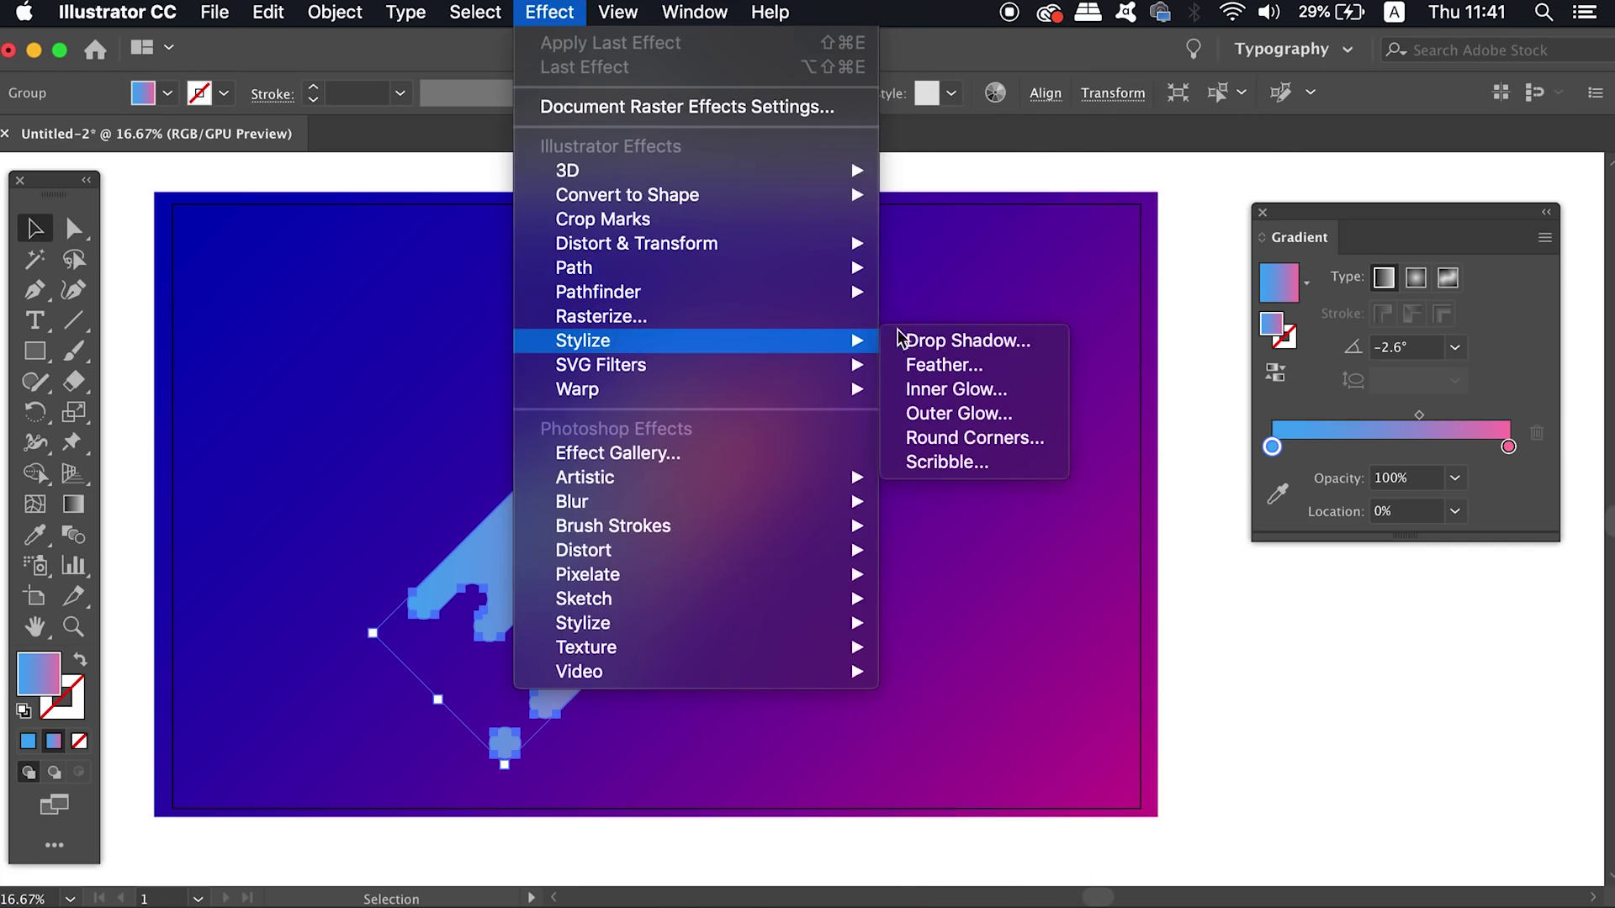
Add a previewed Drop Shadow to the splatter using Overlay blending mode.
{"action": "left_click", "coordinate": [1030, 345]}
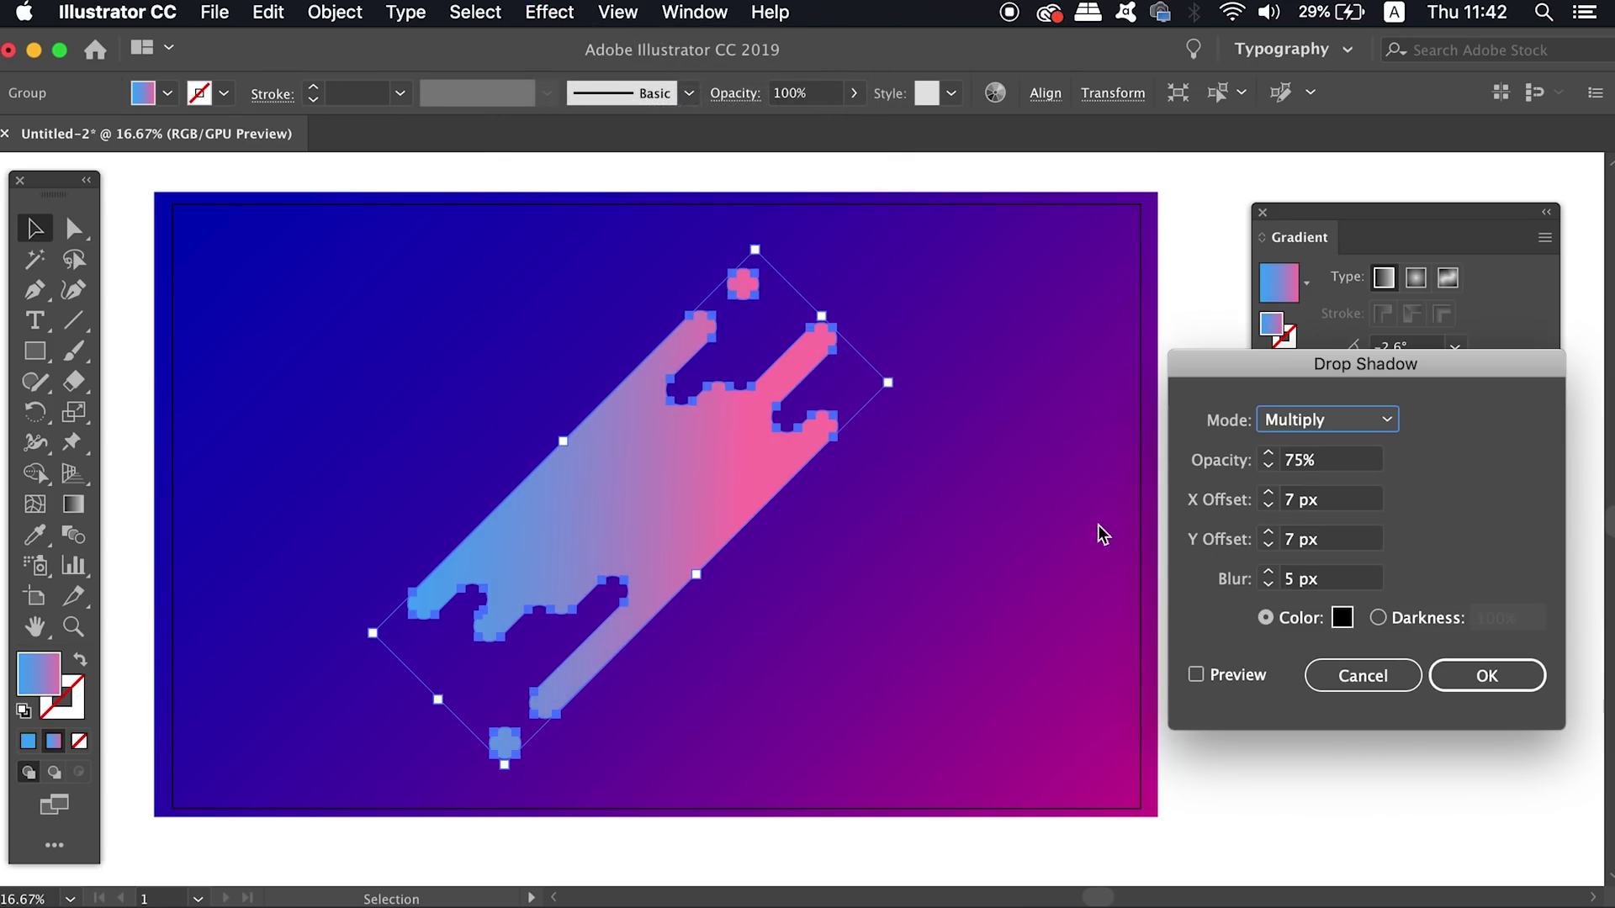
{"action": "left_click", "coordinate": [1222, 681]}
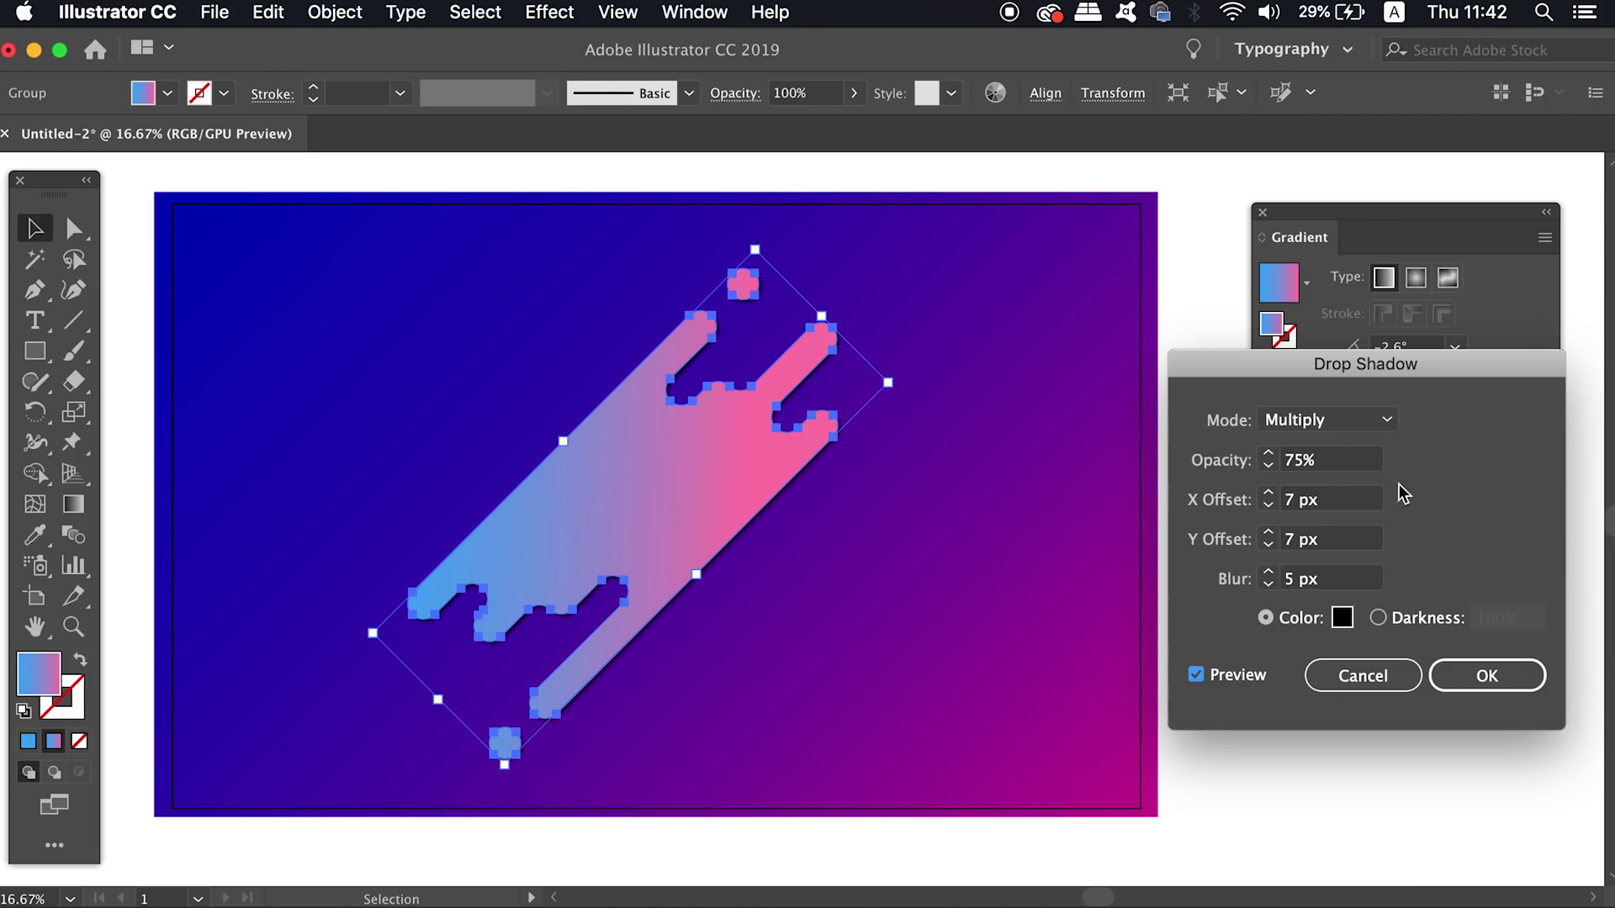
{"action": "left_click", "coordinate": [1329, 420]}
{"action": "left_click", "coordinate": [1375, 448]}
{"action": "left_click", "coordinate": [1329, 419]}
{"action": "left_click", "coordinate": [1377, 535]}
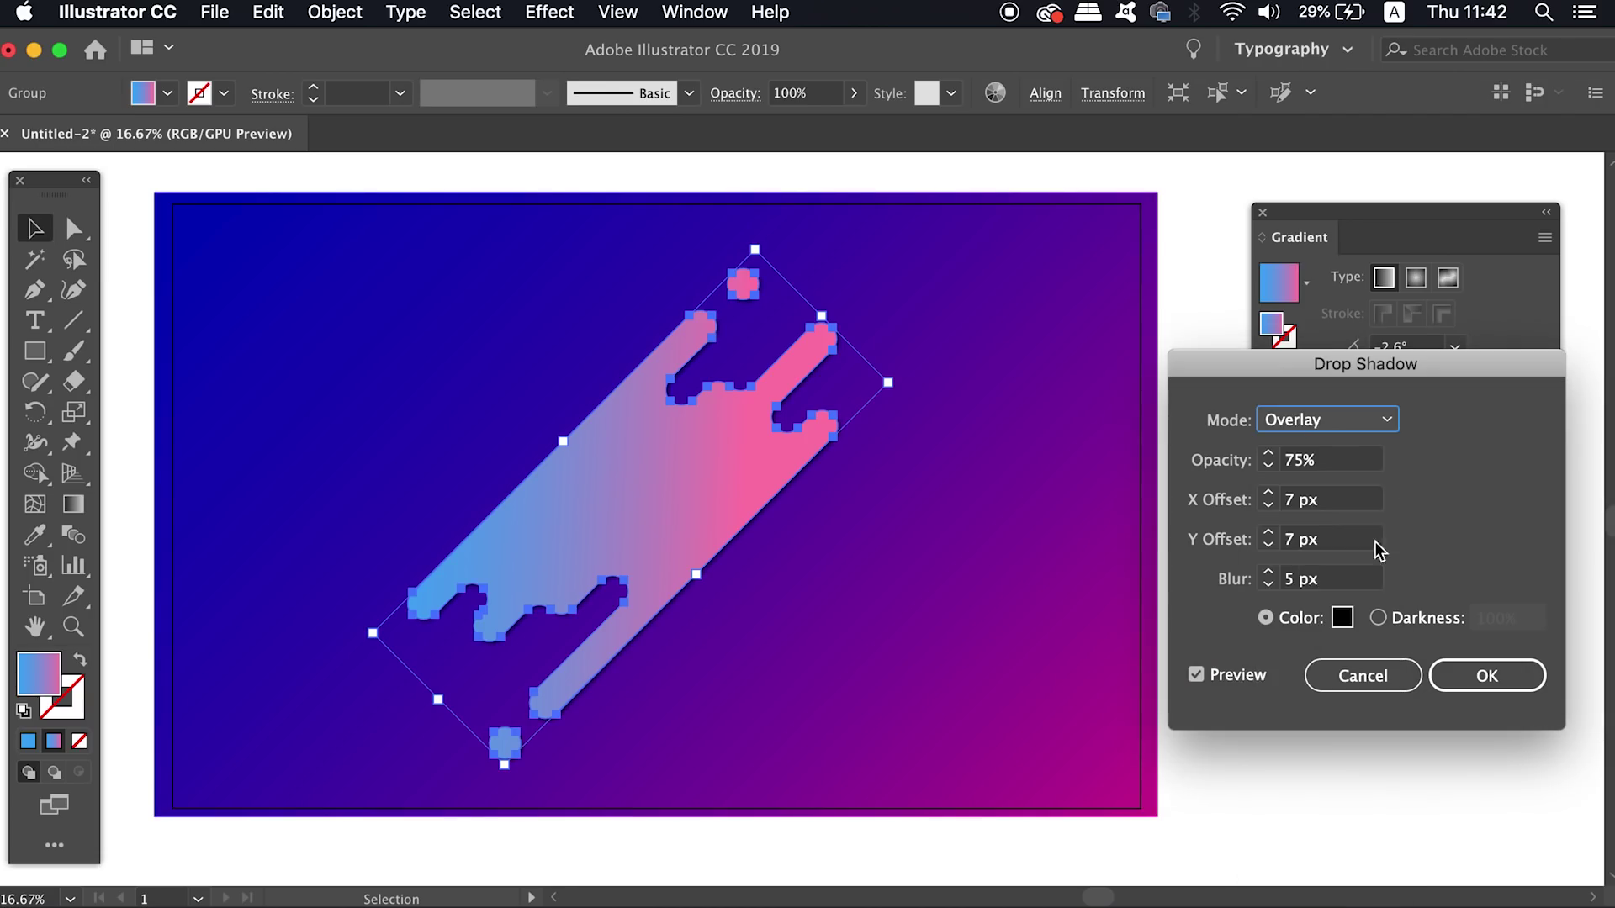
Give the shadow 55% opacity, X 10 px, Y 25 px, blur 25 px, and apply it.
{"action": "left_click", "coordinate": [1346, 584]}
{"action": "type", "text": "1"}
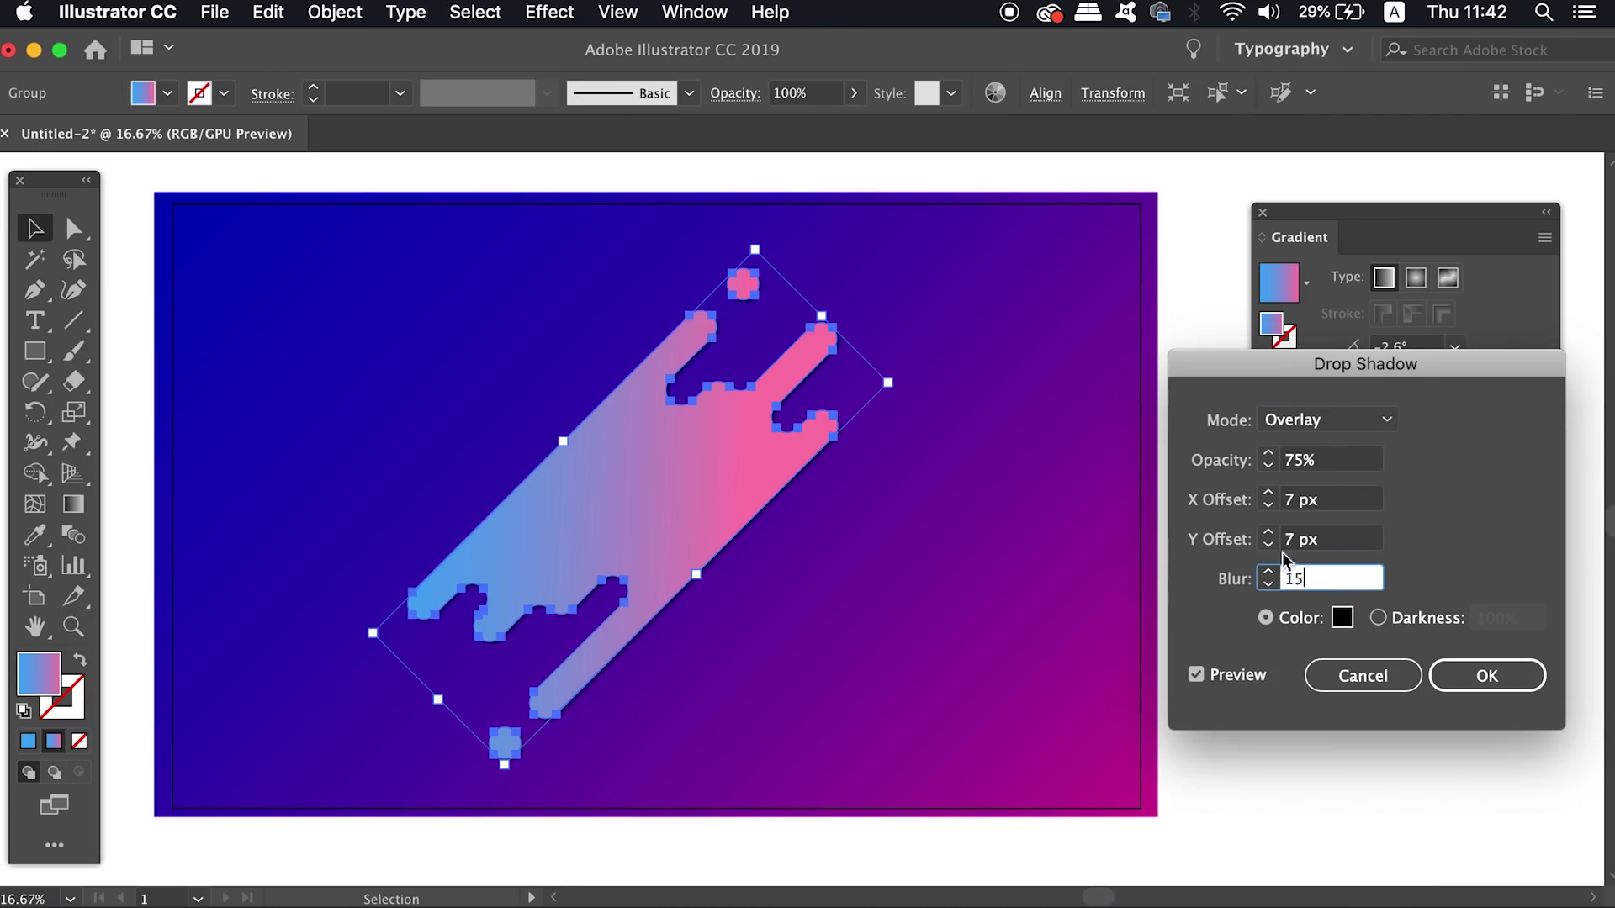
{"action": "type", "text": "5"}
{"action": "left_click", "coordinate": [1292, 540]}
{"action": "type", "text": "15"}
{"action": "left_click", "coordinate": [1331, 502]}
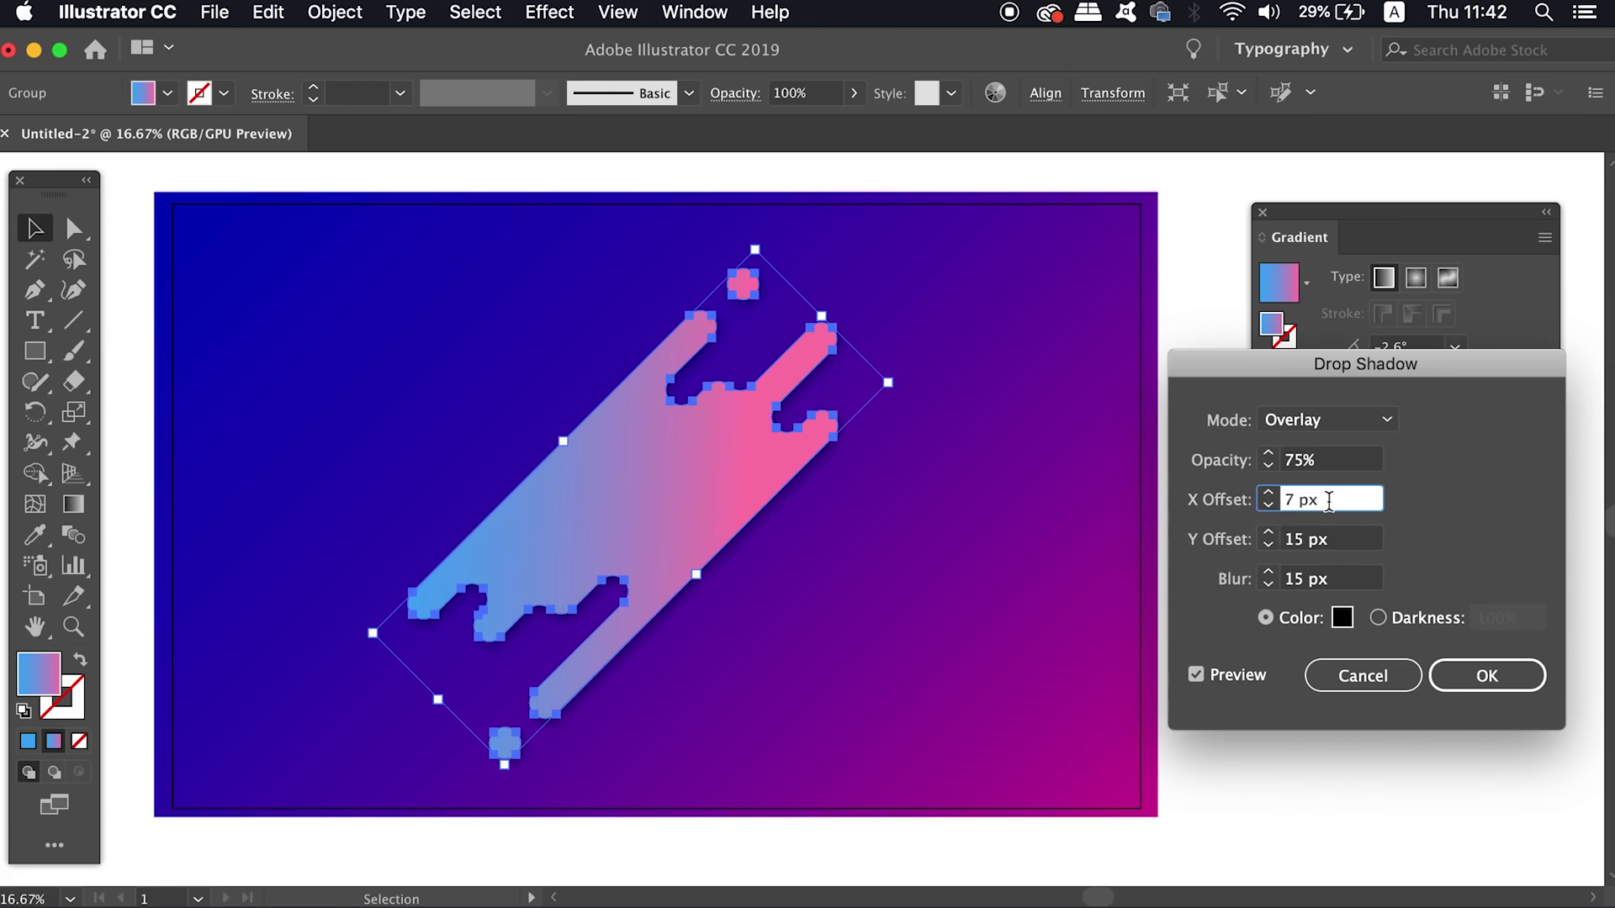
{"action": "type", "text": "10"}
{"action": "left_click", "coordinate": [1347, 546]}
{"action": "type", "text": "25"}
{"action": "key", "text": "Tab"}
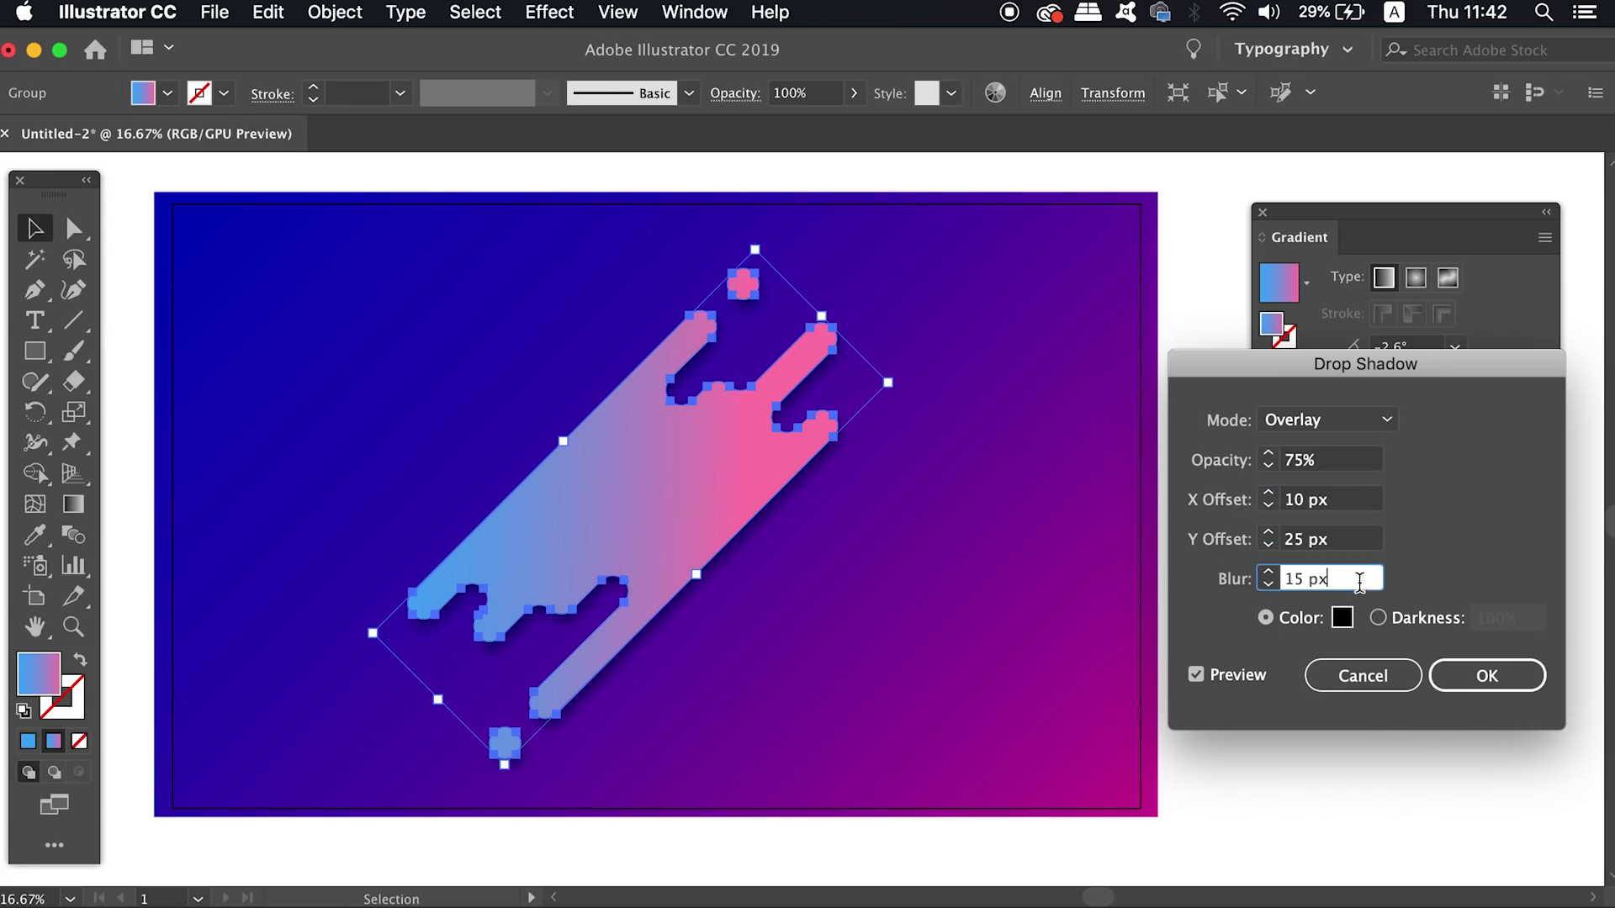
{"action": "type", "text": "25"}
{"action": "left_click", "coordinate": [1337, 550]}
{"action": "left_click", "coordinate": [1313, 459]}
{"action": "type", "text": "55"}
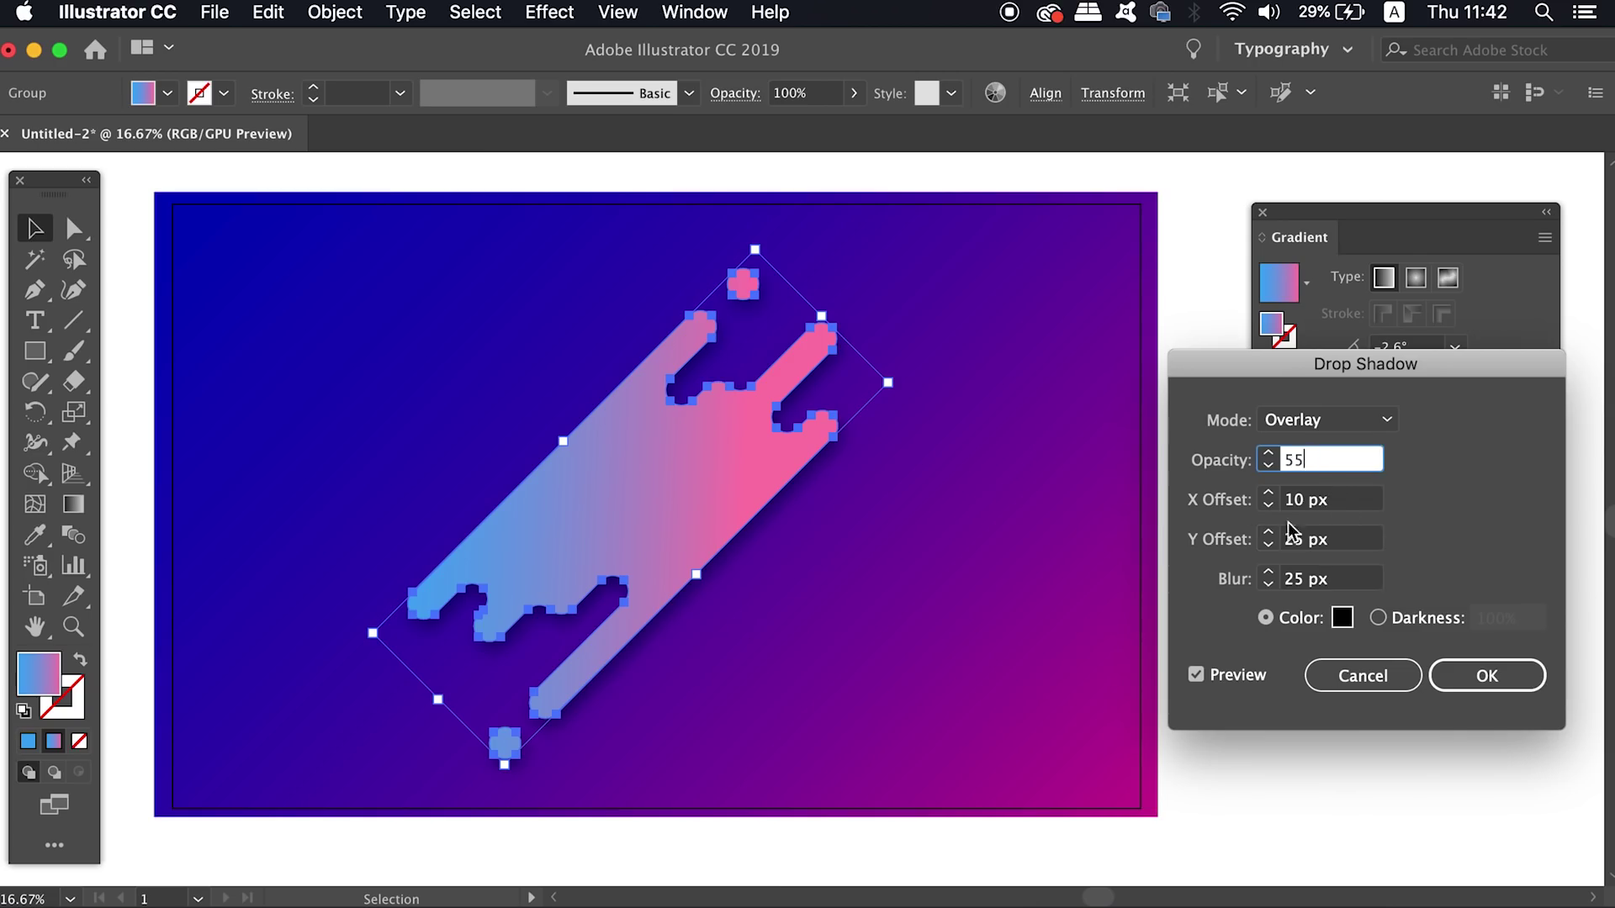
{"action": "left_click", "coordinate": [1312, 500]}
{"action": "key", "text": "Return"}
{"action": "left_click", "coordinate": [1407, 707]}
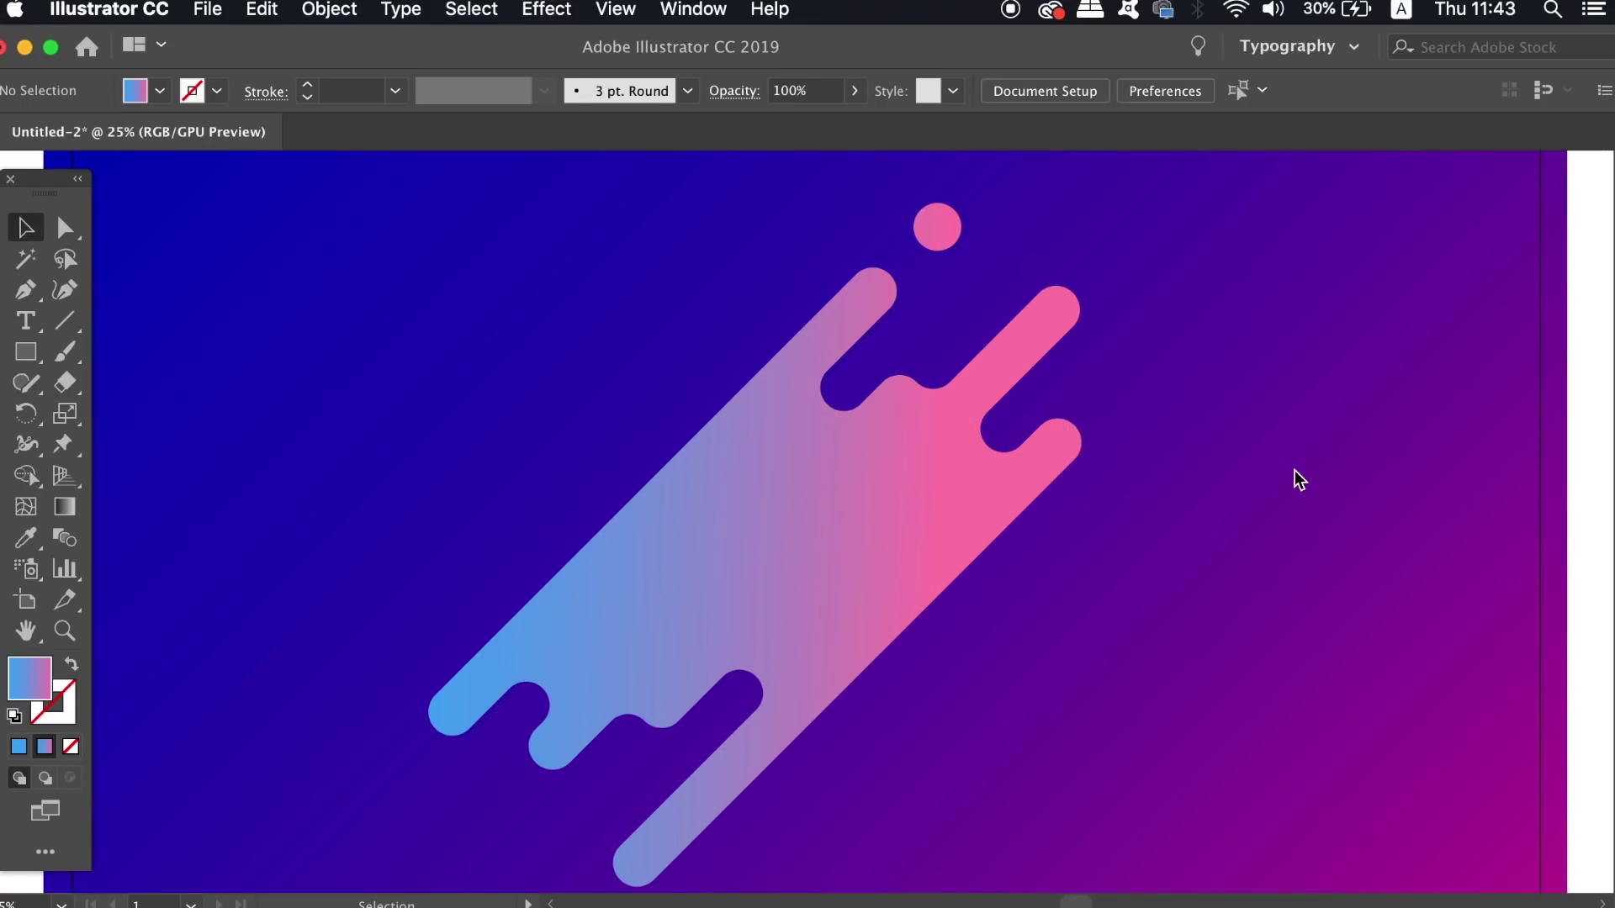
Copy the gradient splatter group and paste it in front at the same position.
{"action": "left_click", "coordinate": [844, 538]}
{"action": "key", "text": "ctrl+c"}
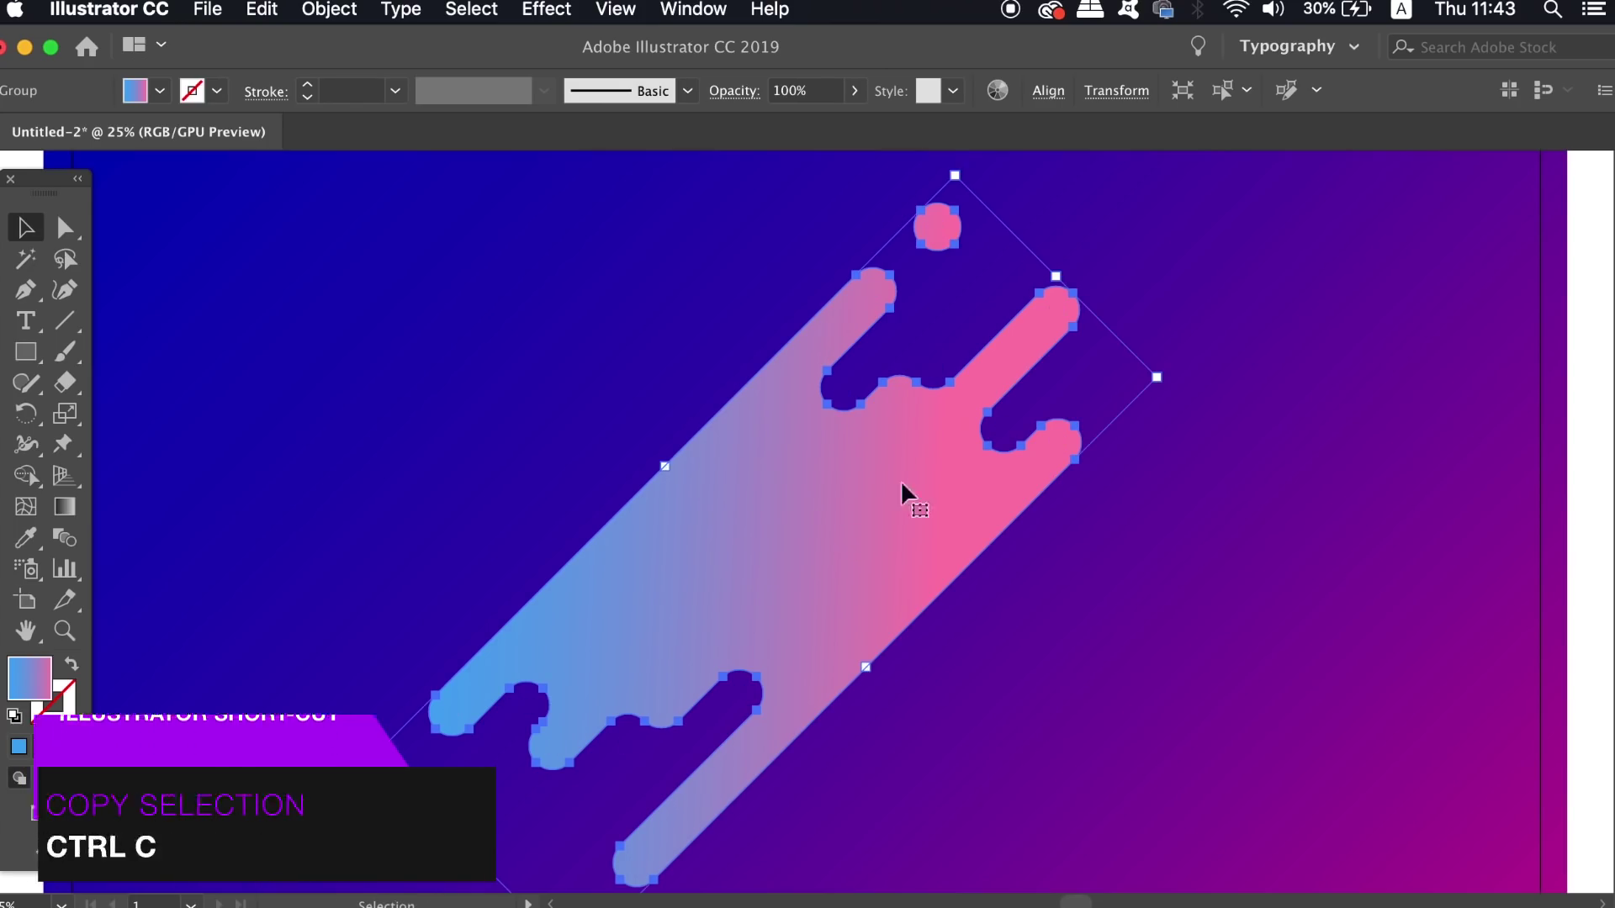
{"action": "key", "text": "ctrl+f"}
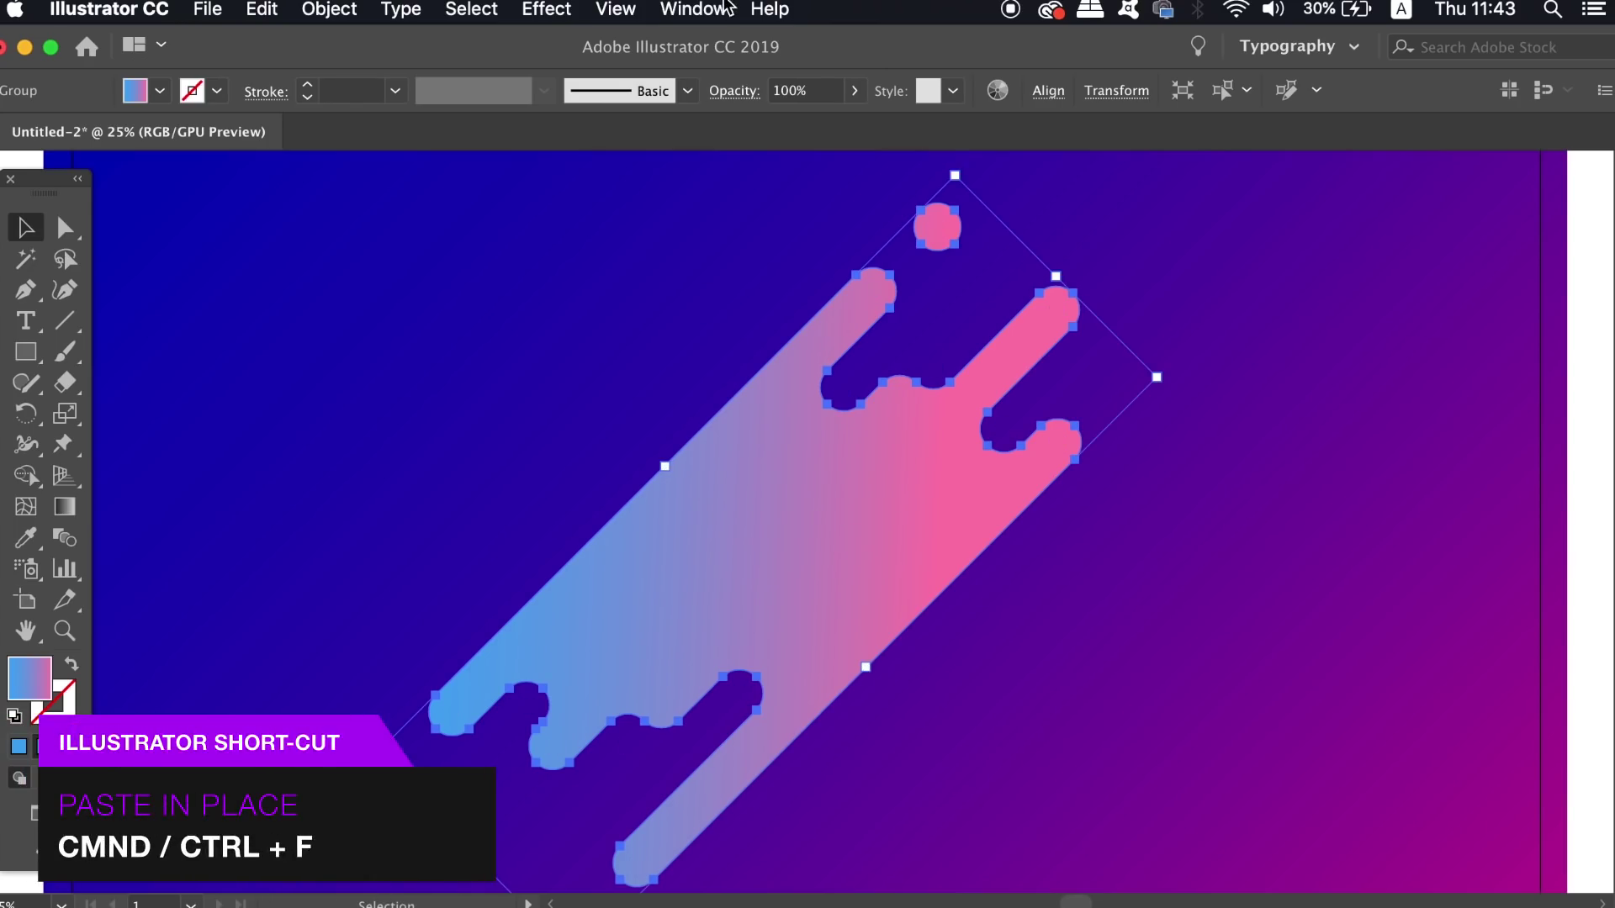
{"action": "left_click", "coordinate": [693, 10]}
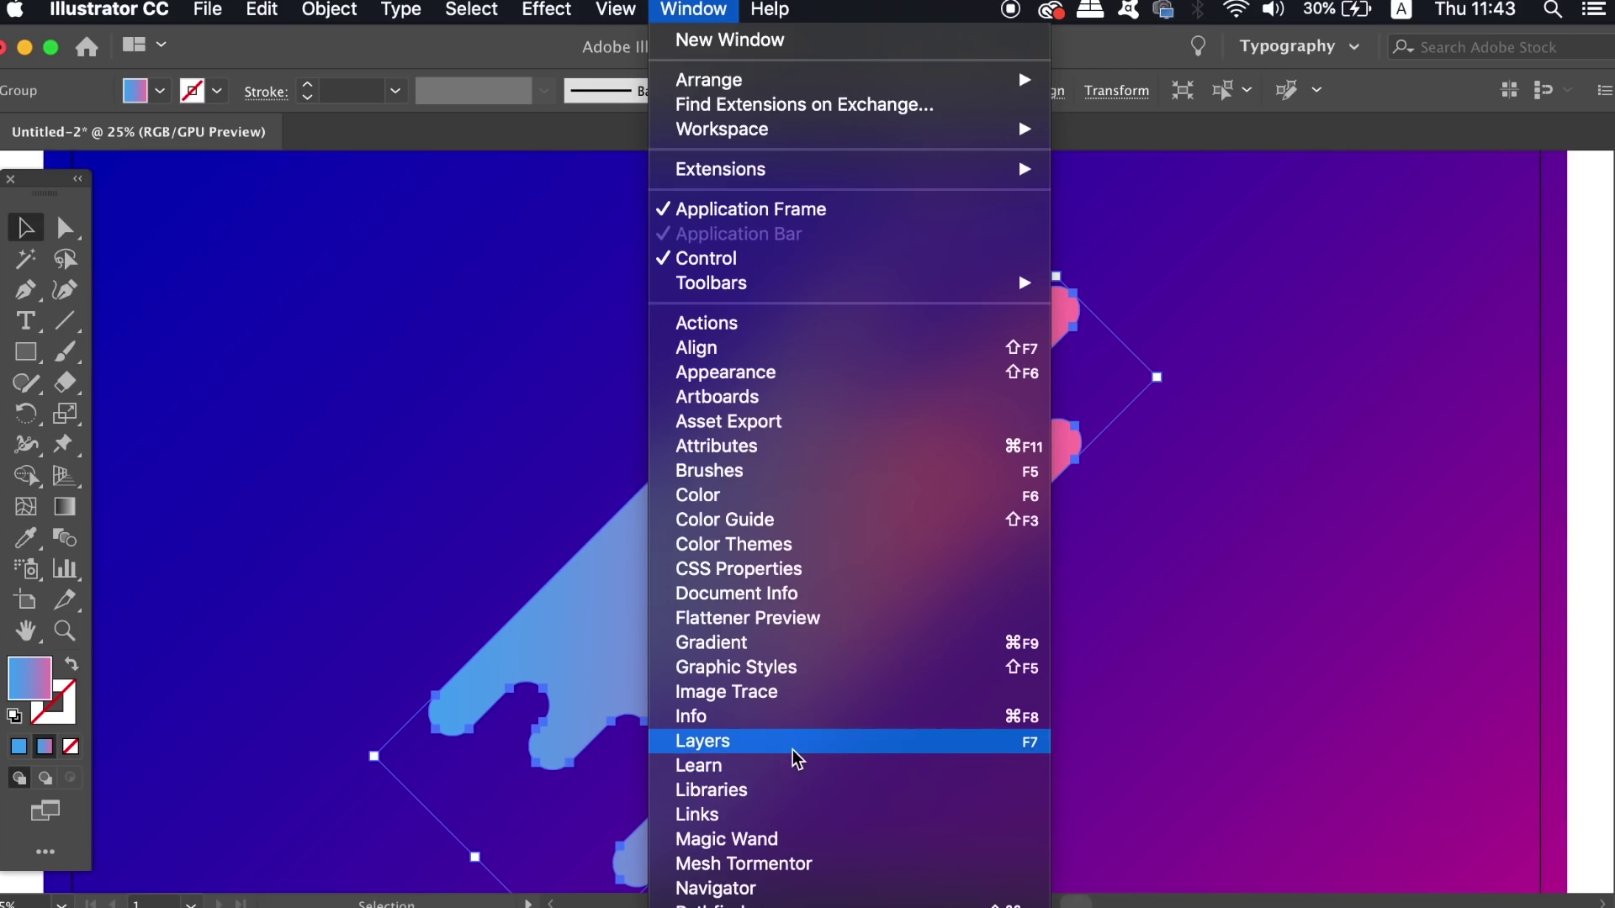
Open Layers and expand Layer 1 to list both splatter groups, rectangle and image.
{"action": "left_click", "coordinate": [795, 757]}
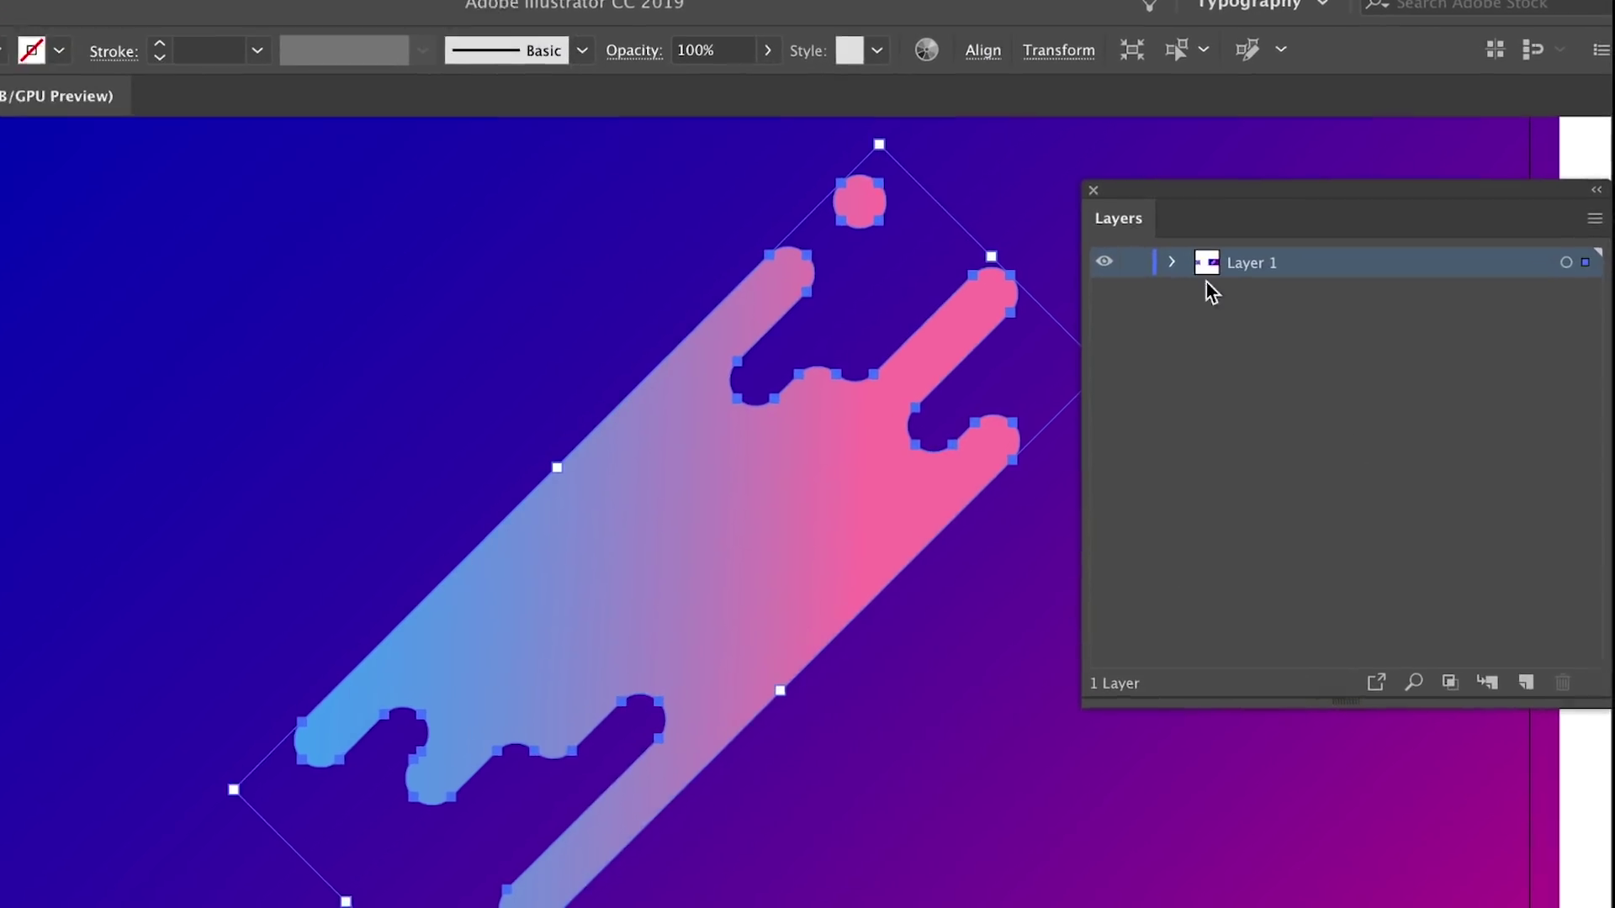
{"action": "left_click", "coordinate": [1135, 249]}
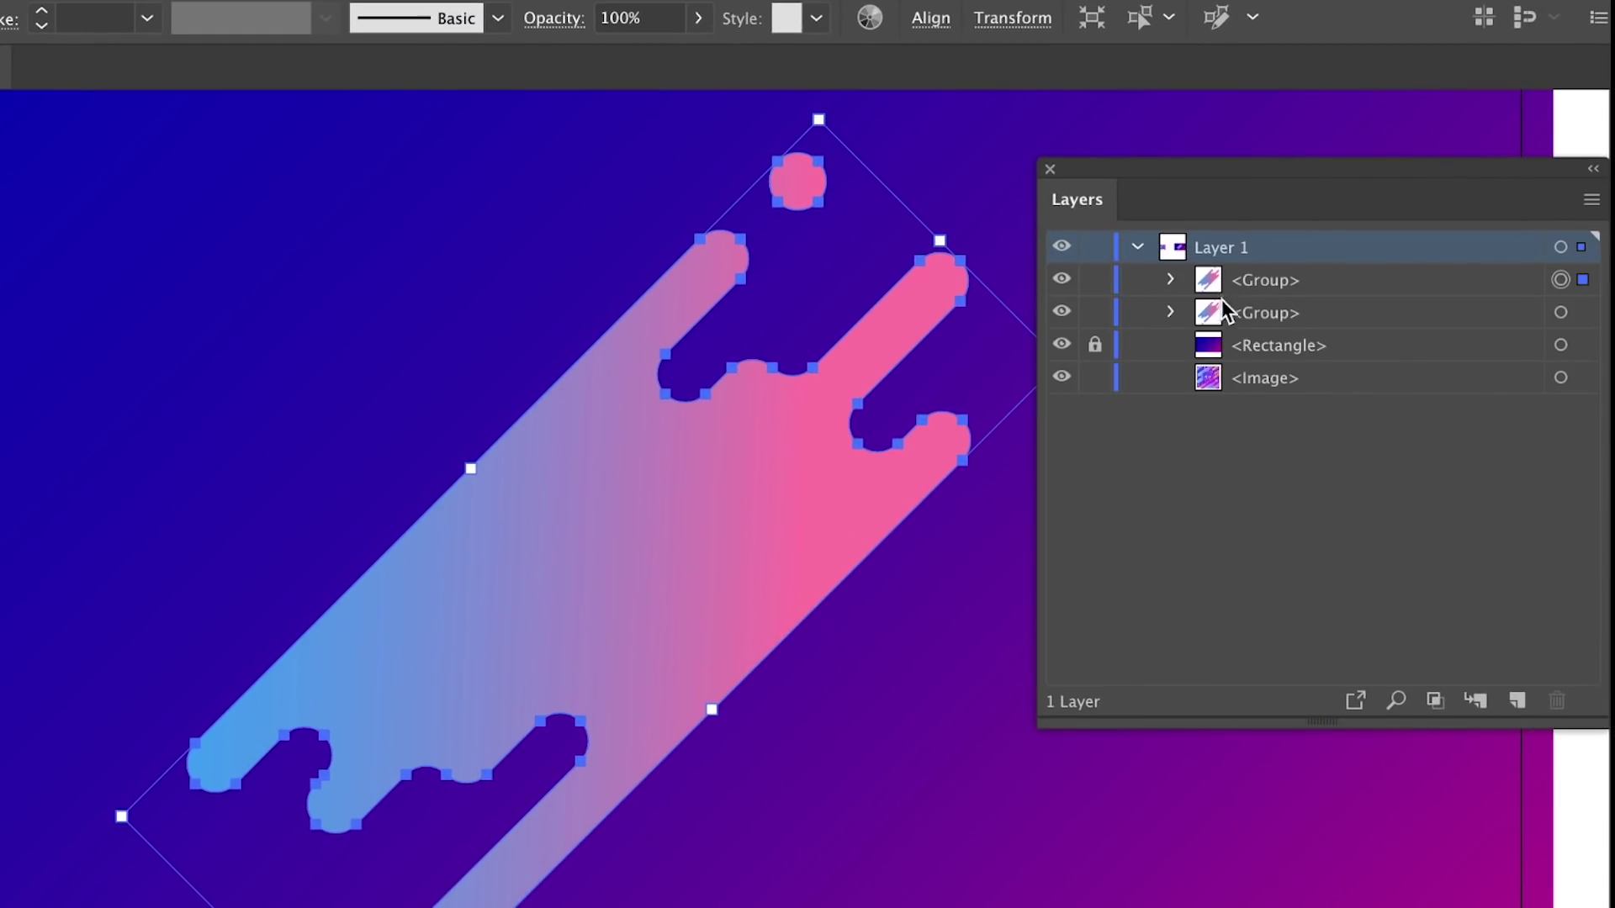
{"action": "left_click", "coordinate": [1240, 284]}
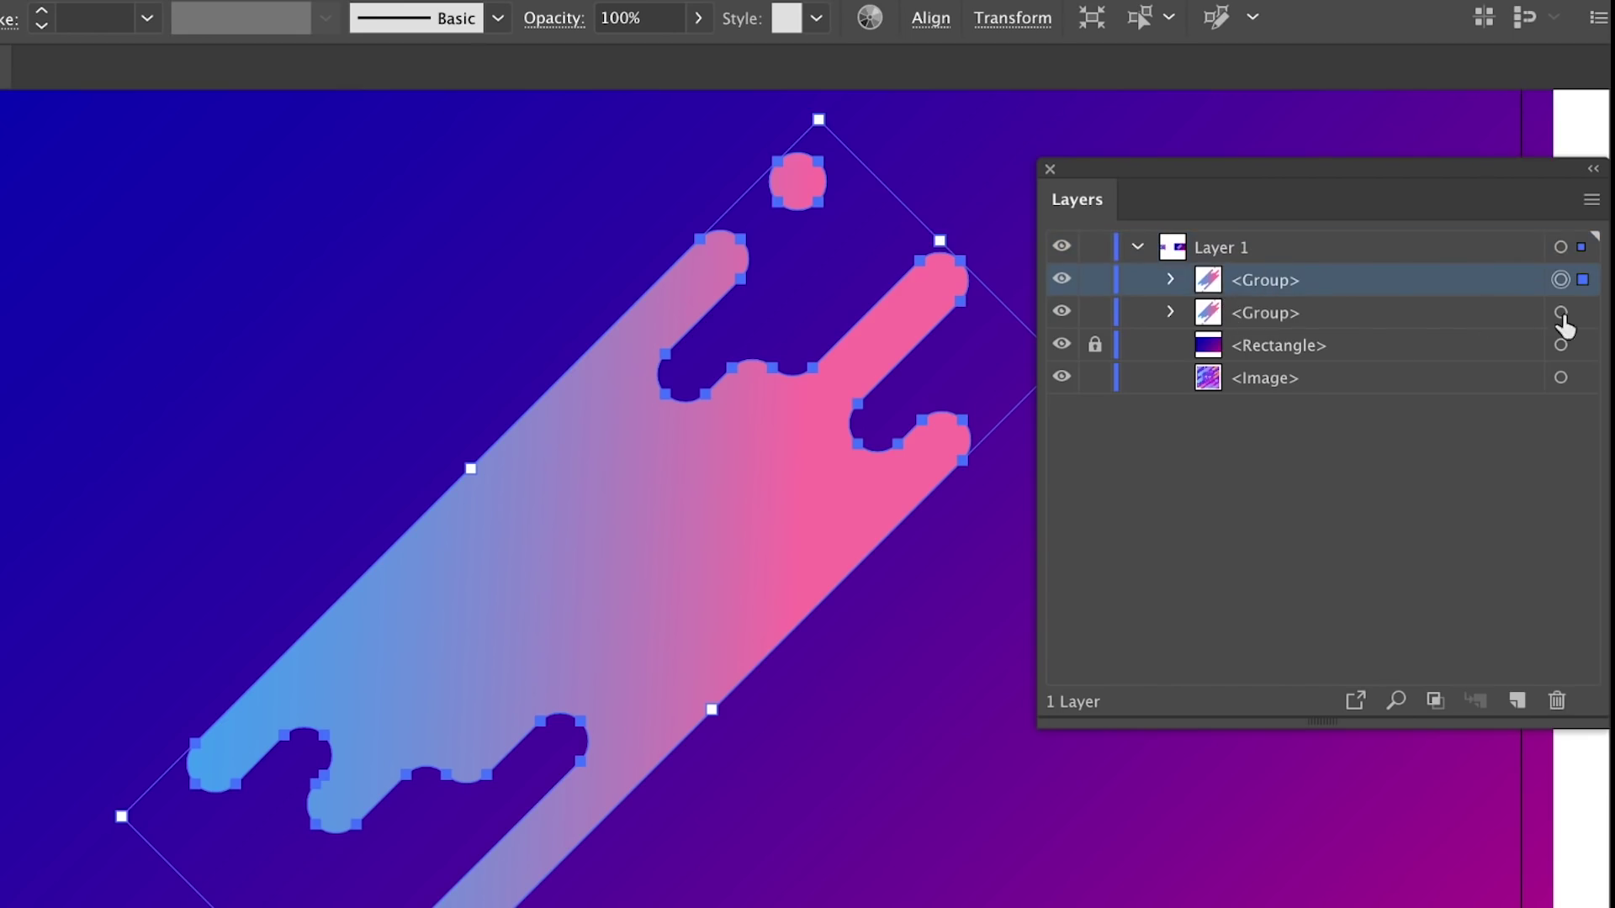
{"action": "left_click", "coordinate": [493, 244]}
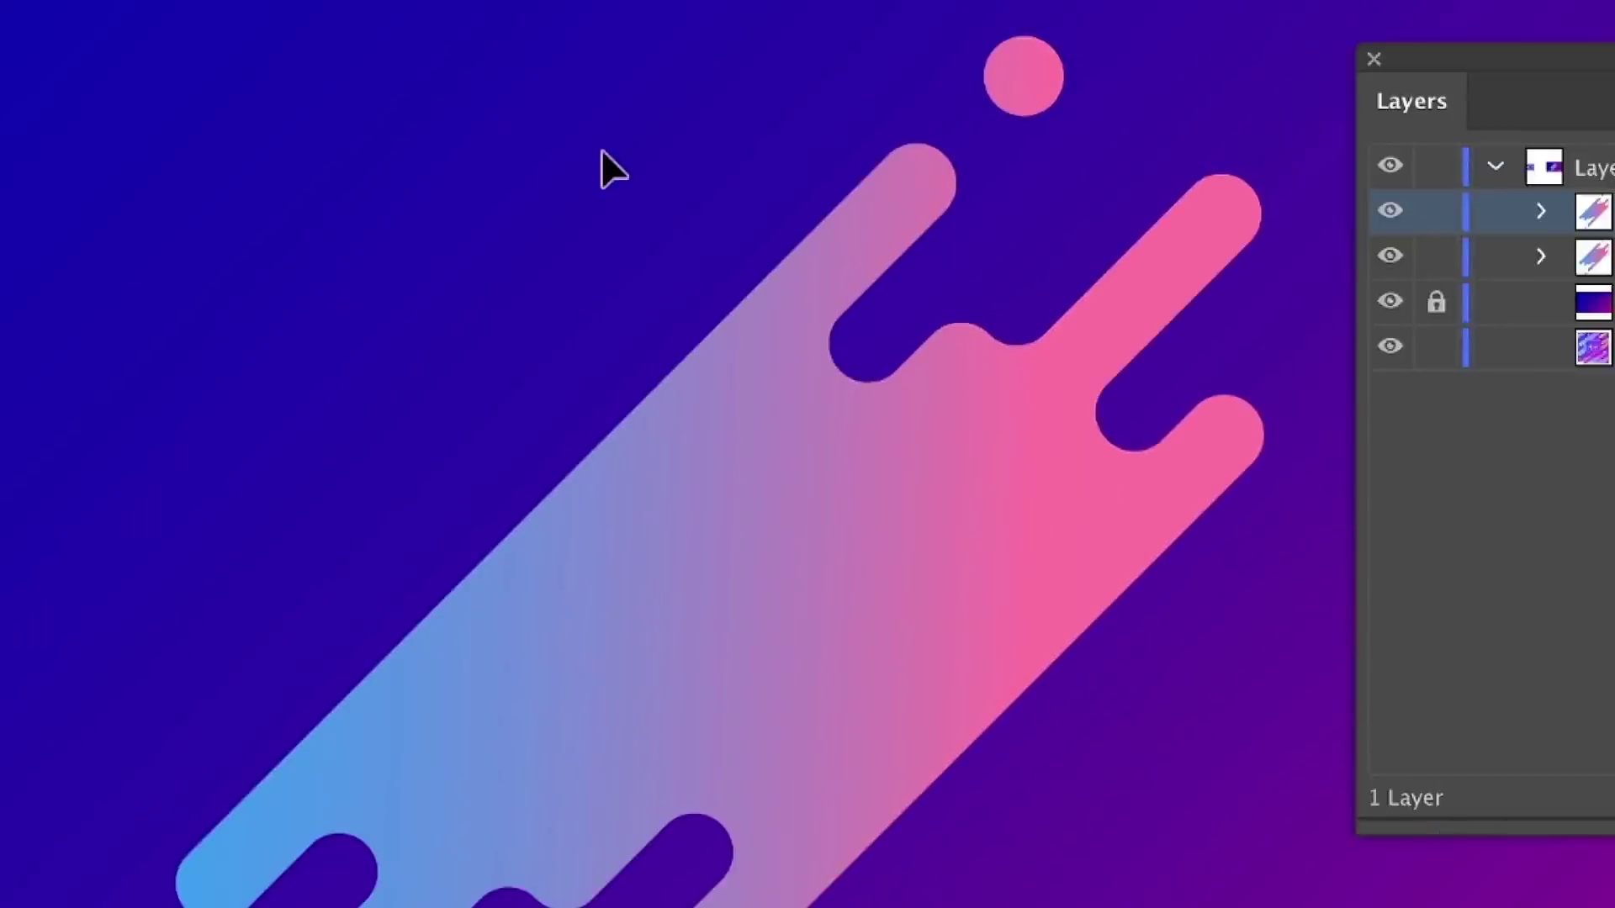
{"action": "key", "text": "super+equal"}
{"action": "scroll", "coordinate": [483, 430], "scroll_direction": "right", "scroll_amount": 2}
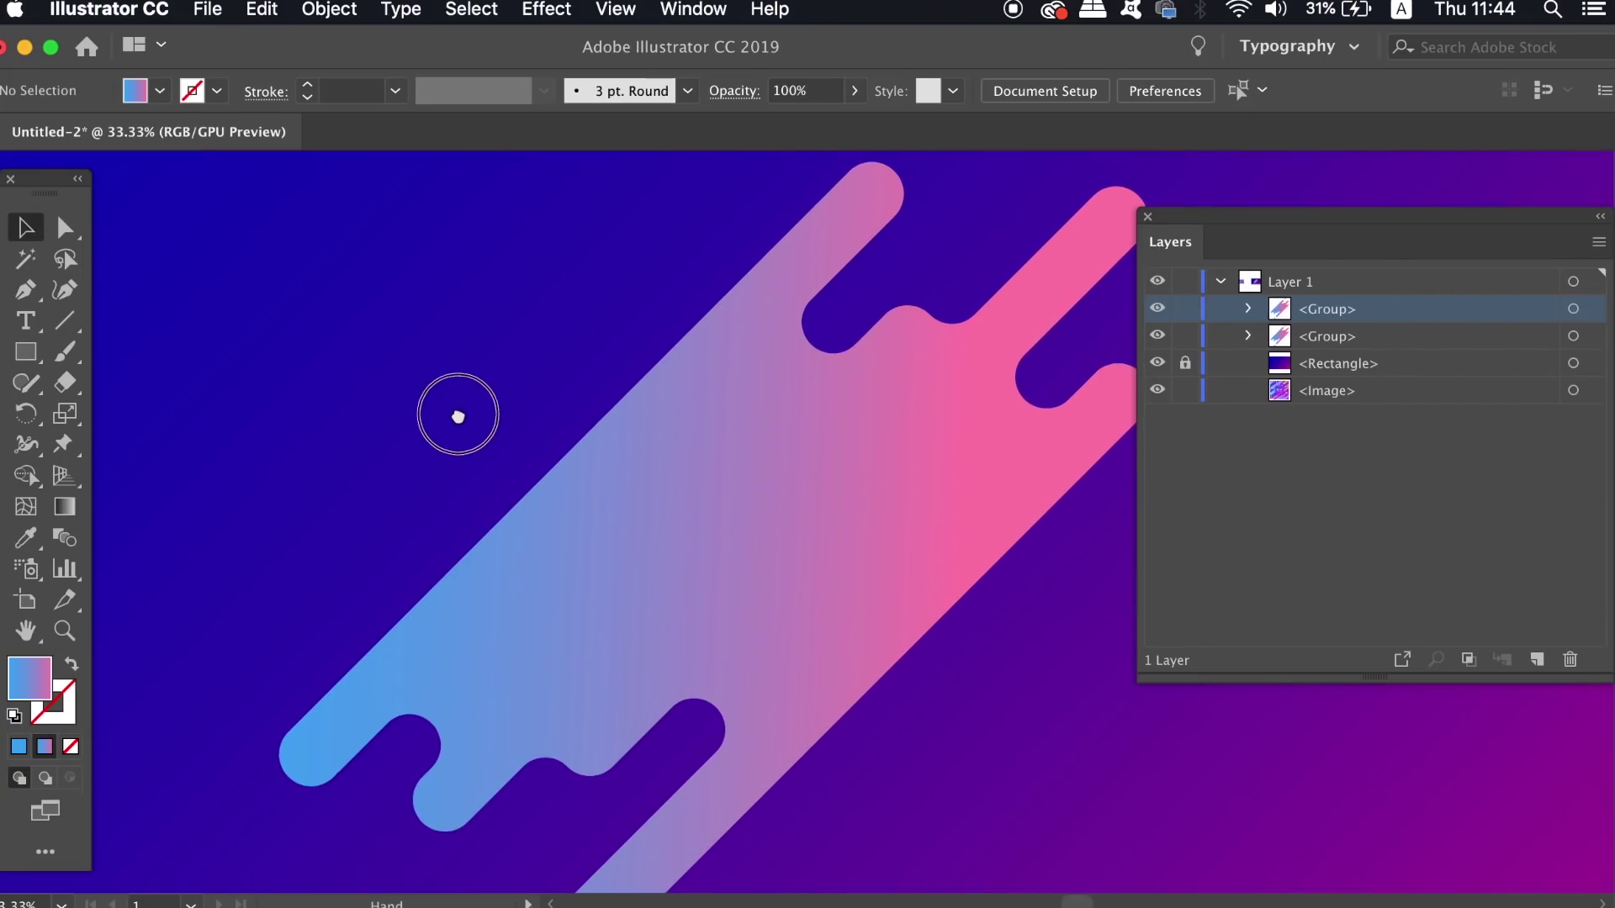
Set up the Pen tool with fill and stroke swapped for an outlined path.
{"action": "key", "text": "p"}
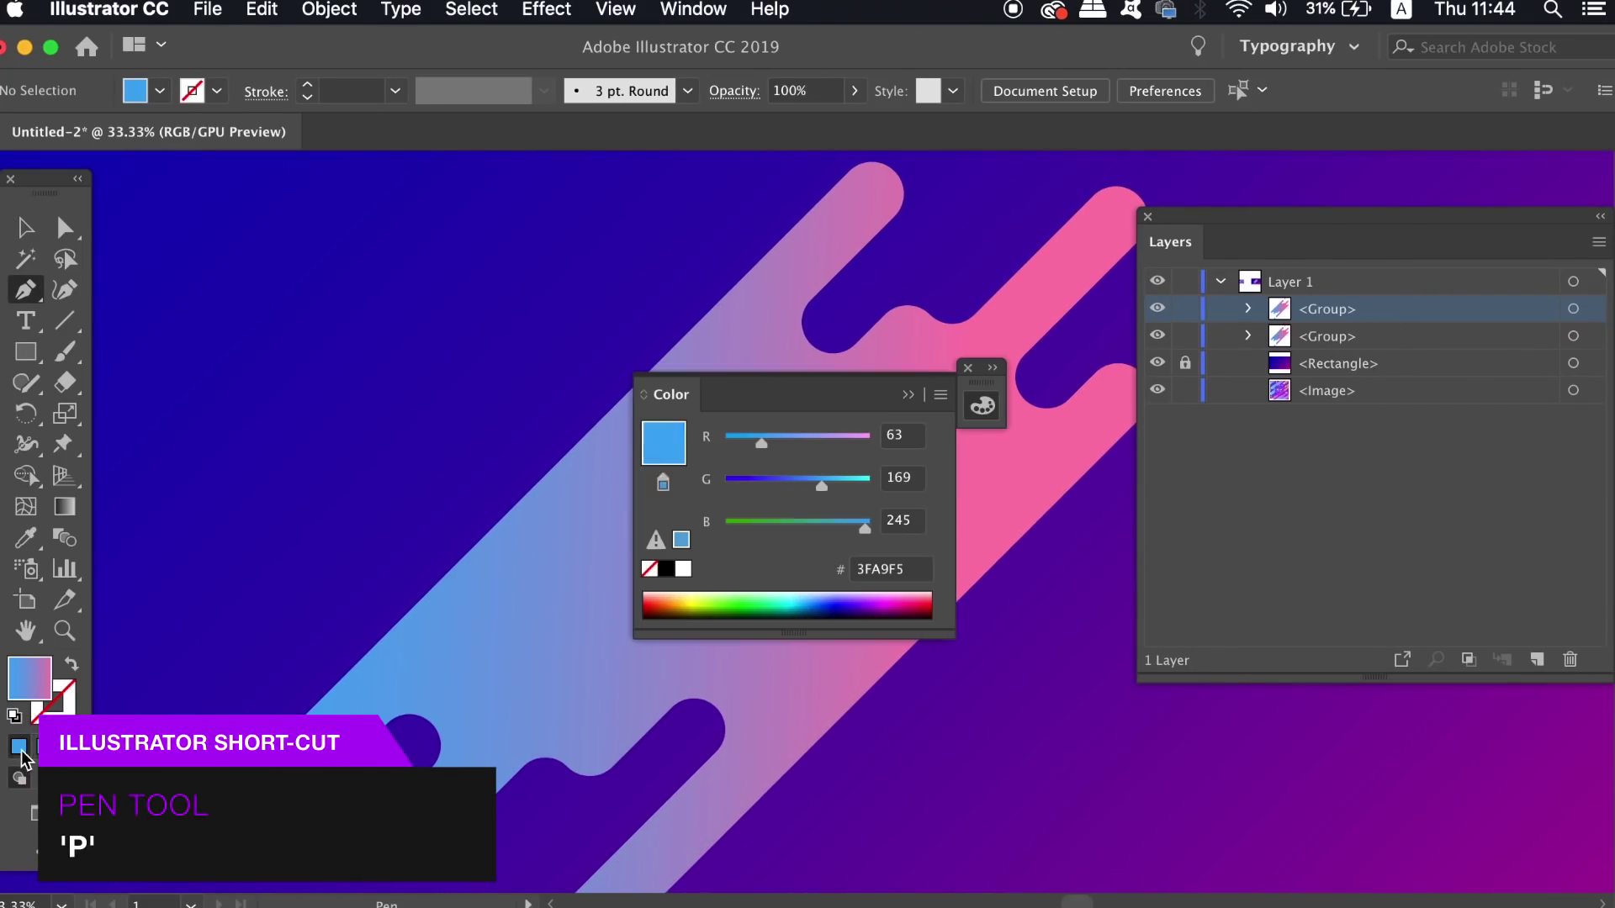
{"action": "left_click", "coordinate": [17, 746]}
{"action": "left_click", "coordinate": [909, 395]}
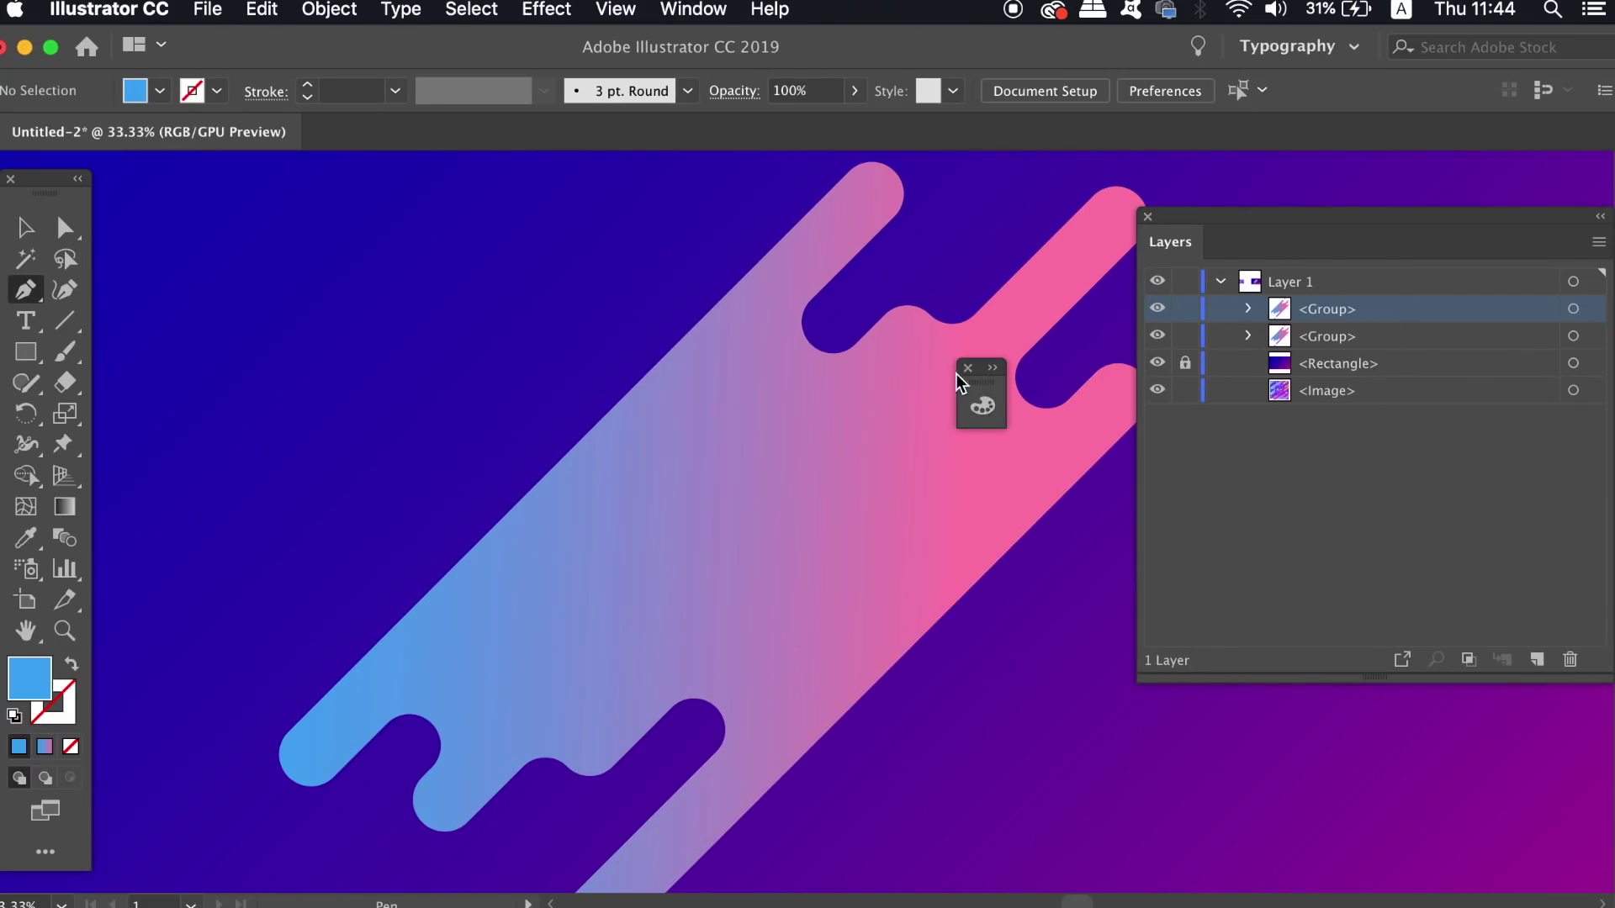
{"action": "key", "text": "shift+x"}
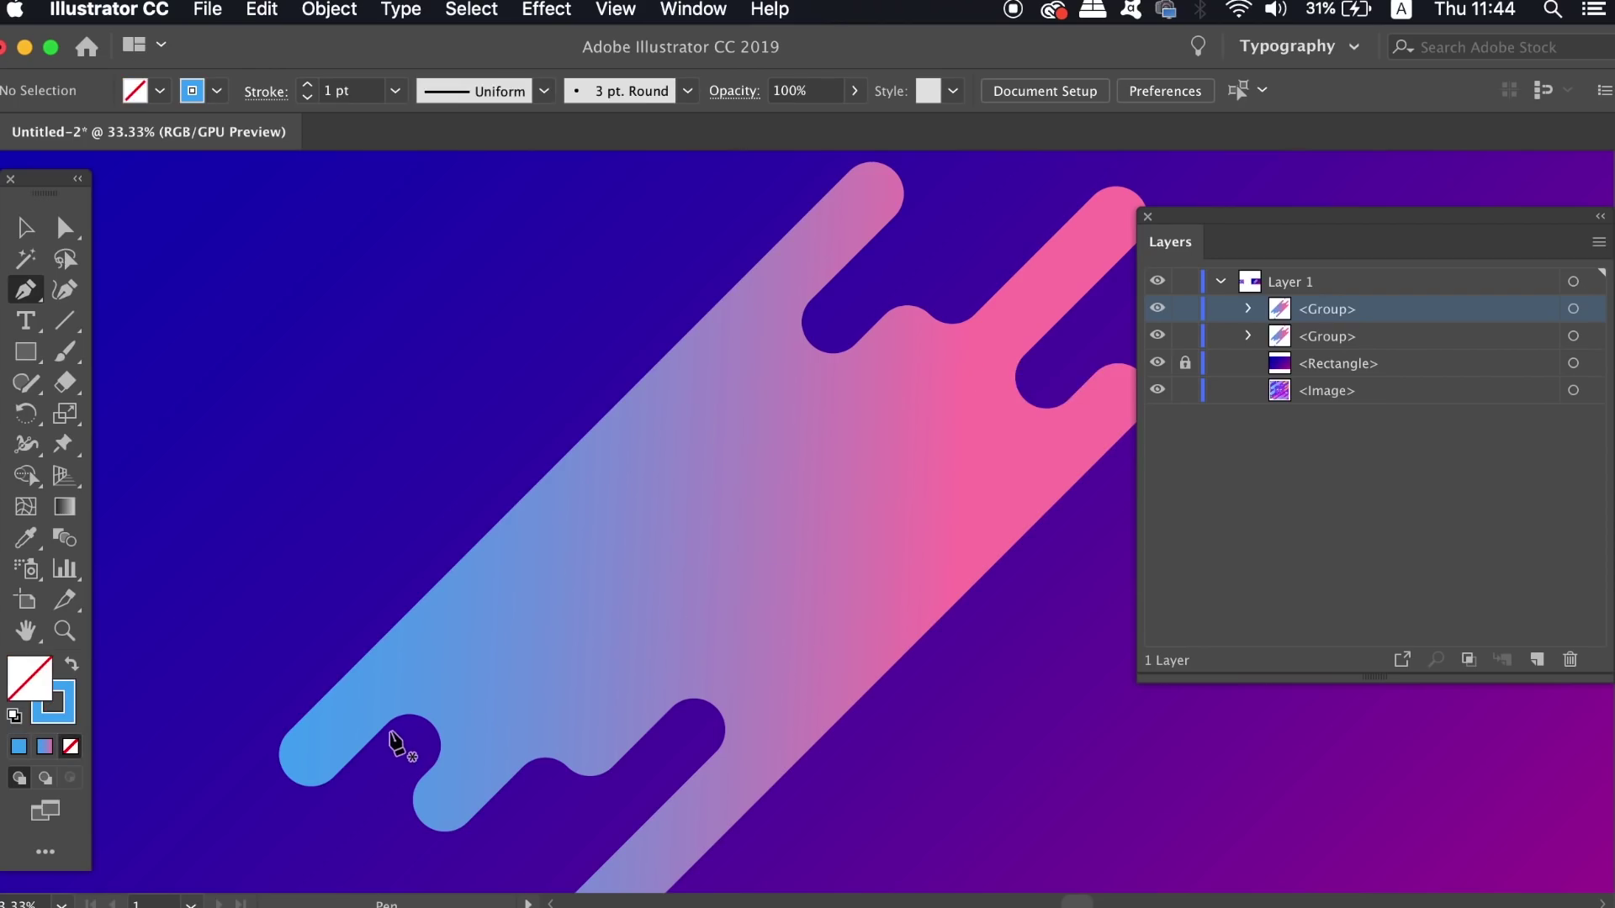
Draw a closed four-point diagonal path from the lower notch to the upper notch.
{"action": "left_click", "coordinate": [387, 726]}
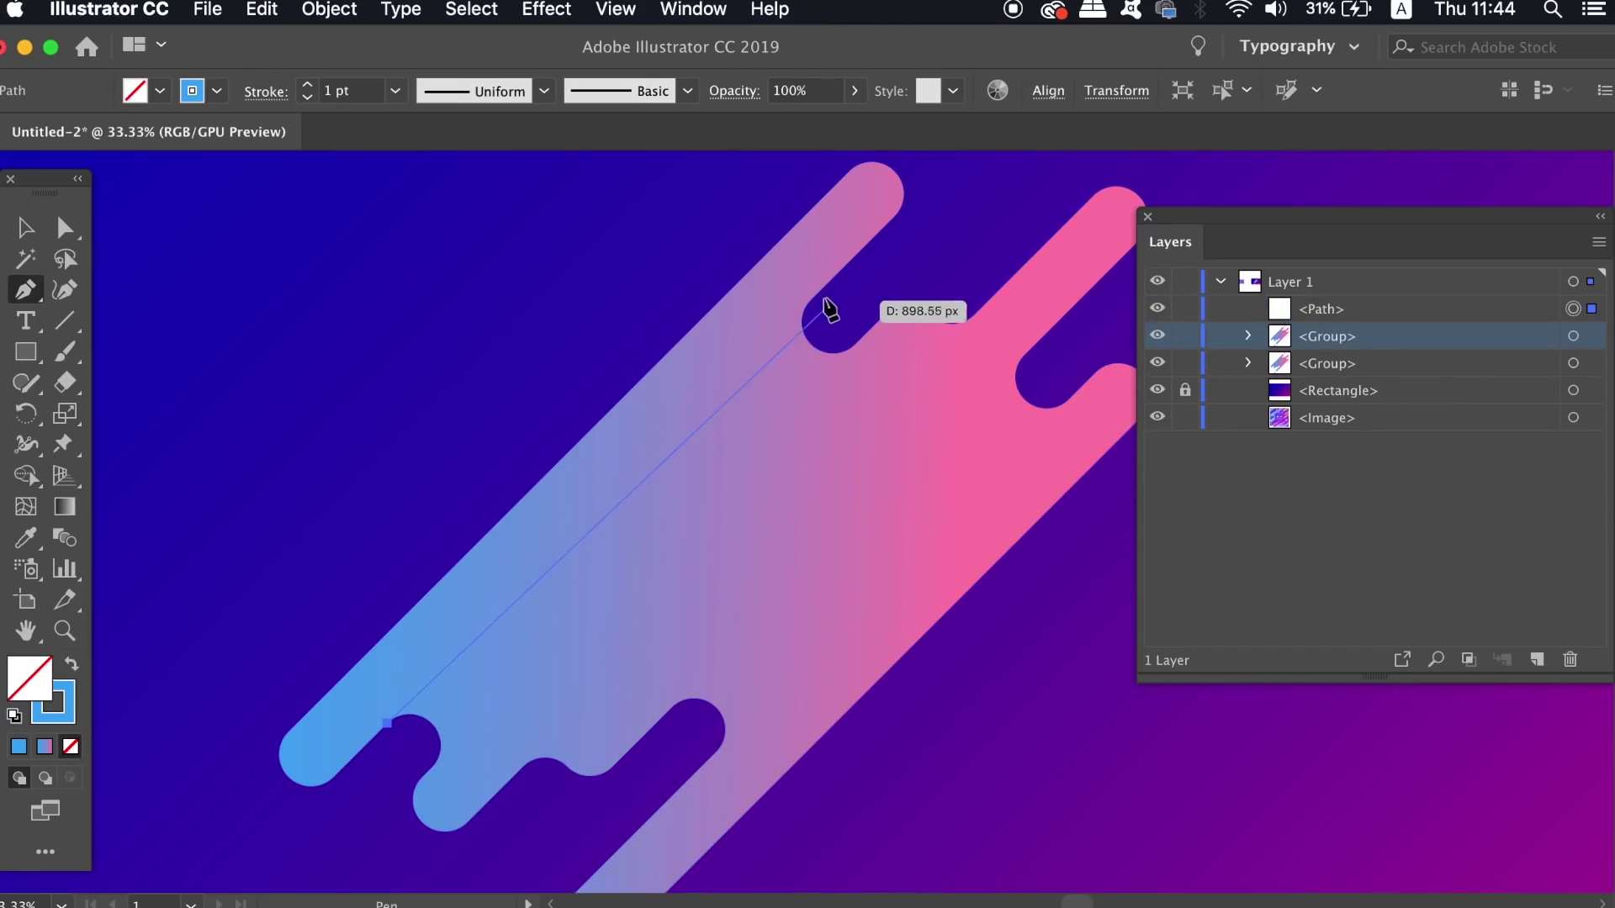
{"action": "left_click", "coordinate": [816, 297]}
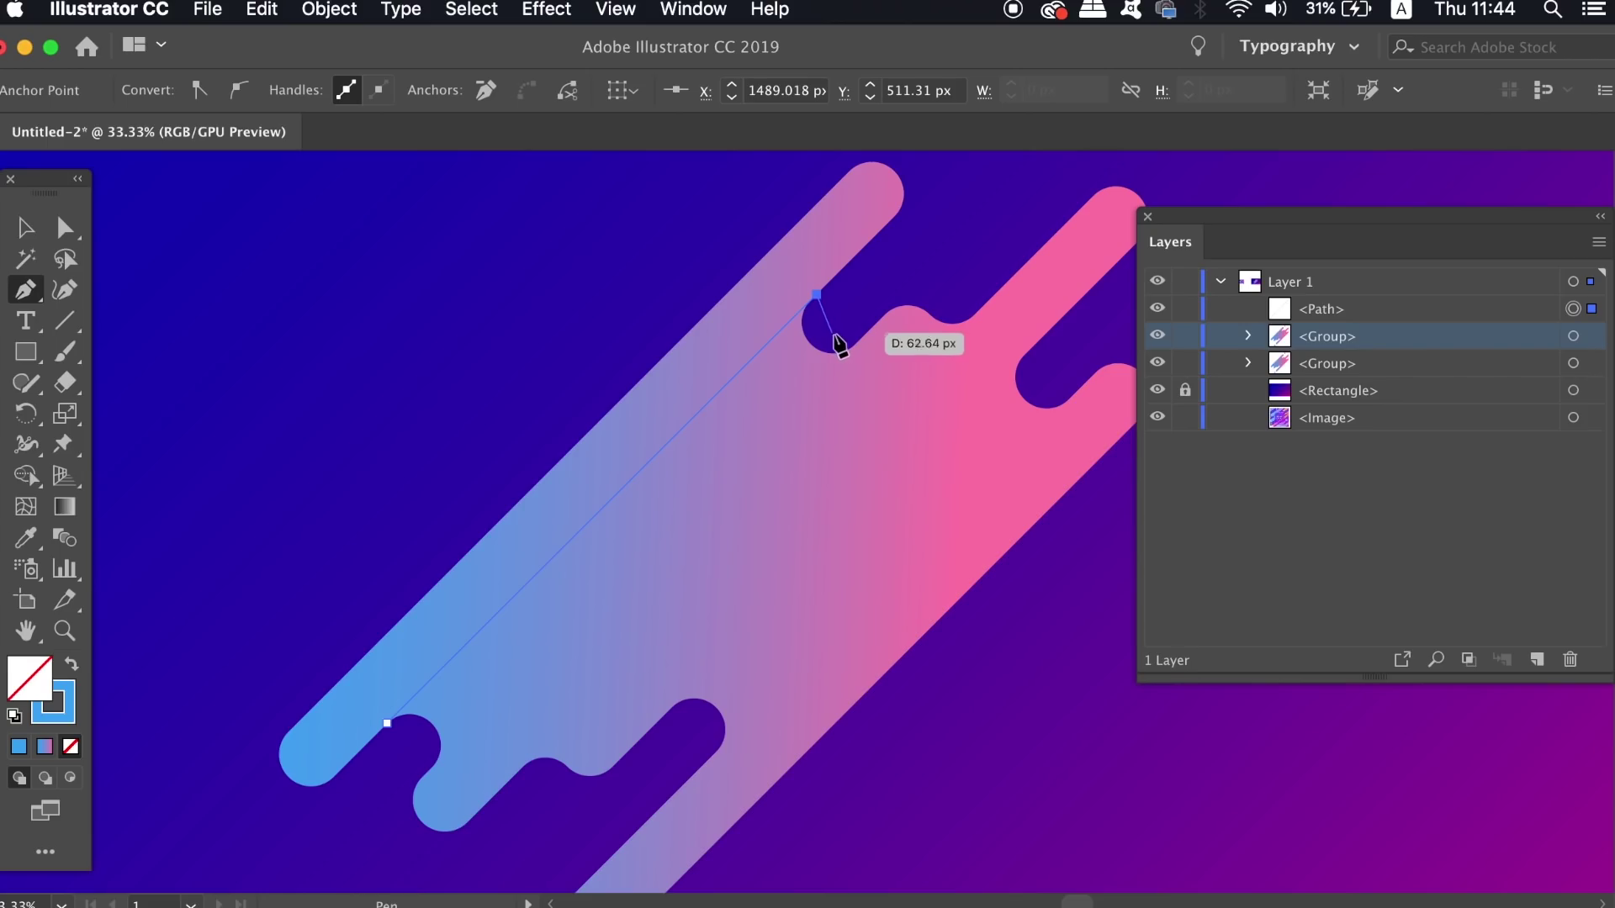
{"action": "left_click_drag", "start_coordinate": [835, 343], "coordinate": [839, 349]}
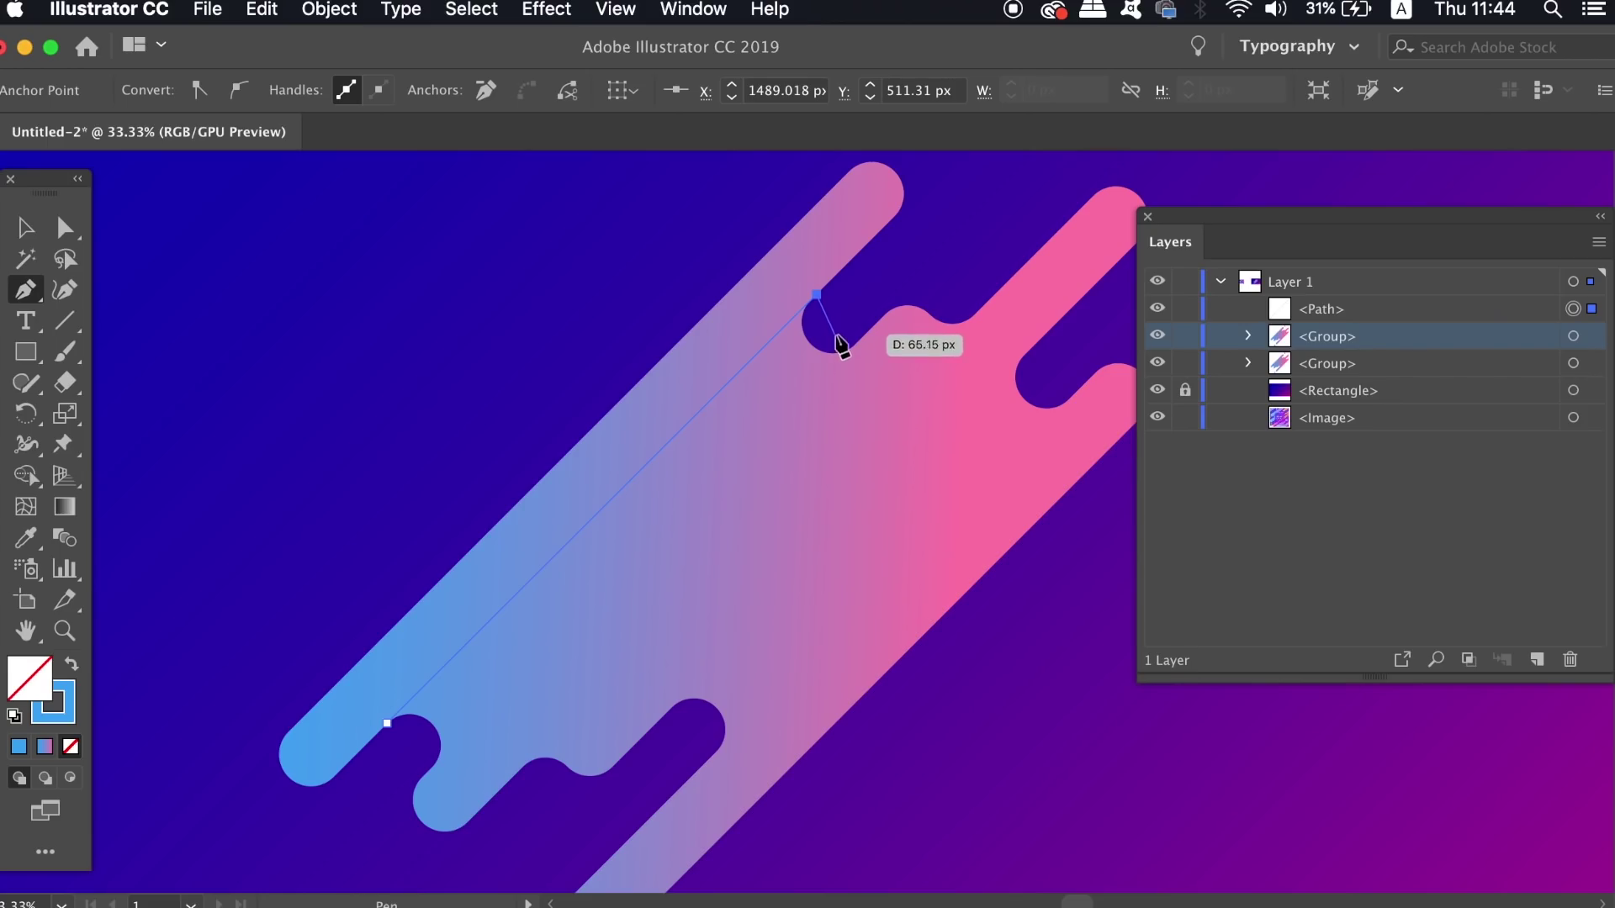
{"action": "left_click", "coordinate": [834, 334]}
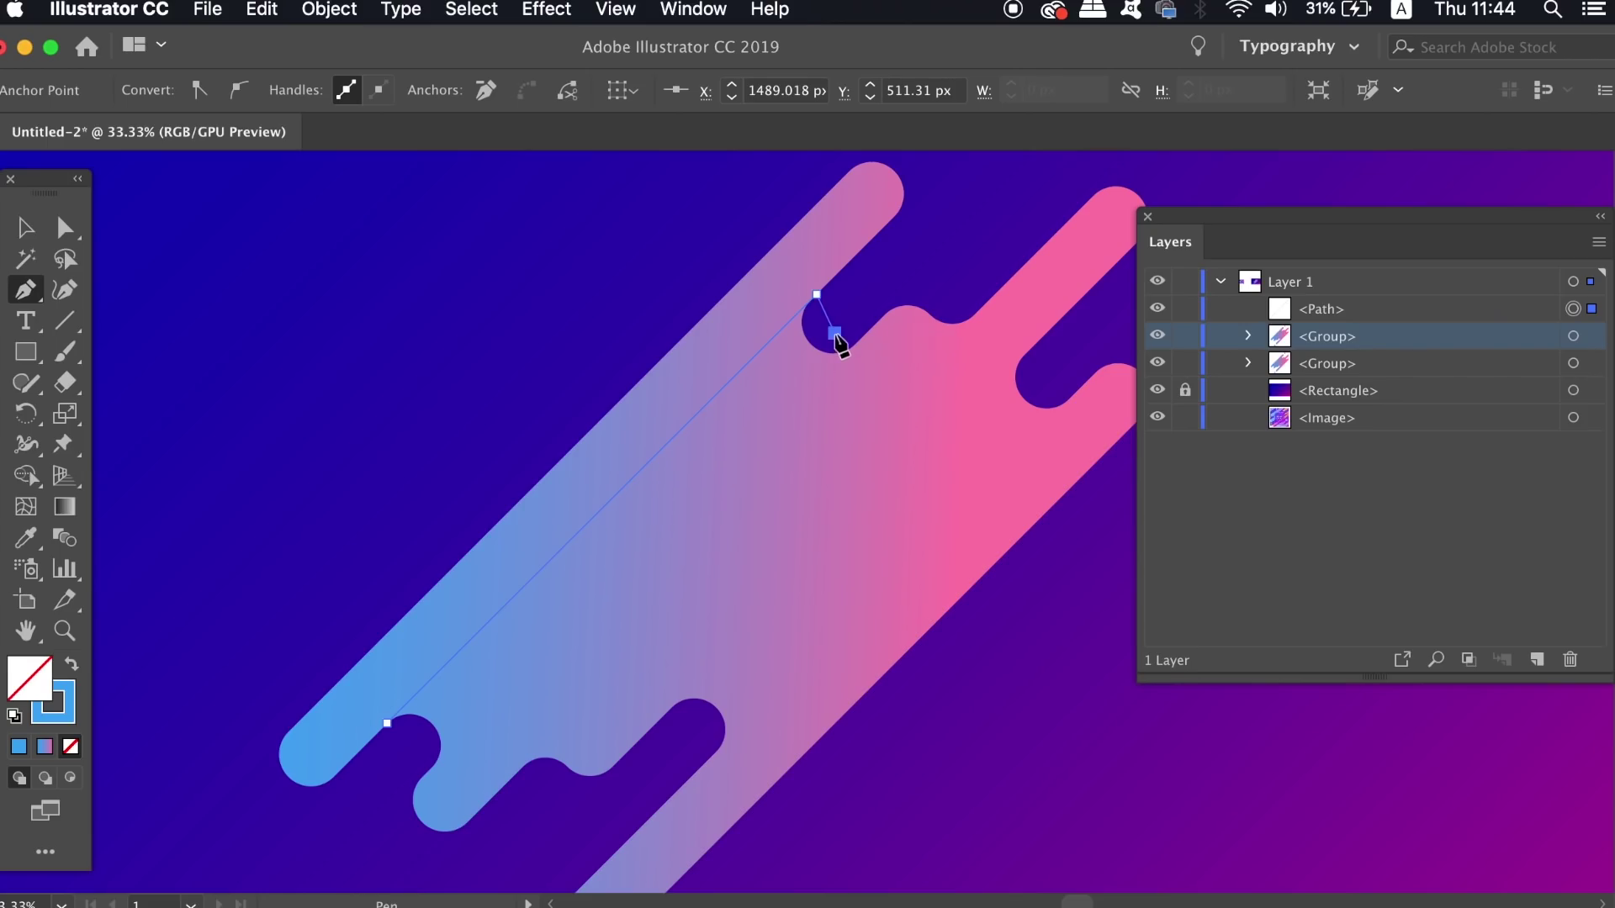
{"action": "left_click", "coordinate": [387, 789]}
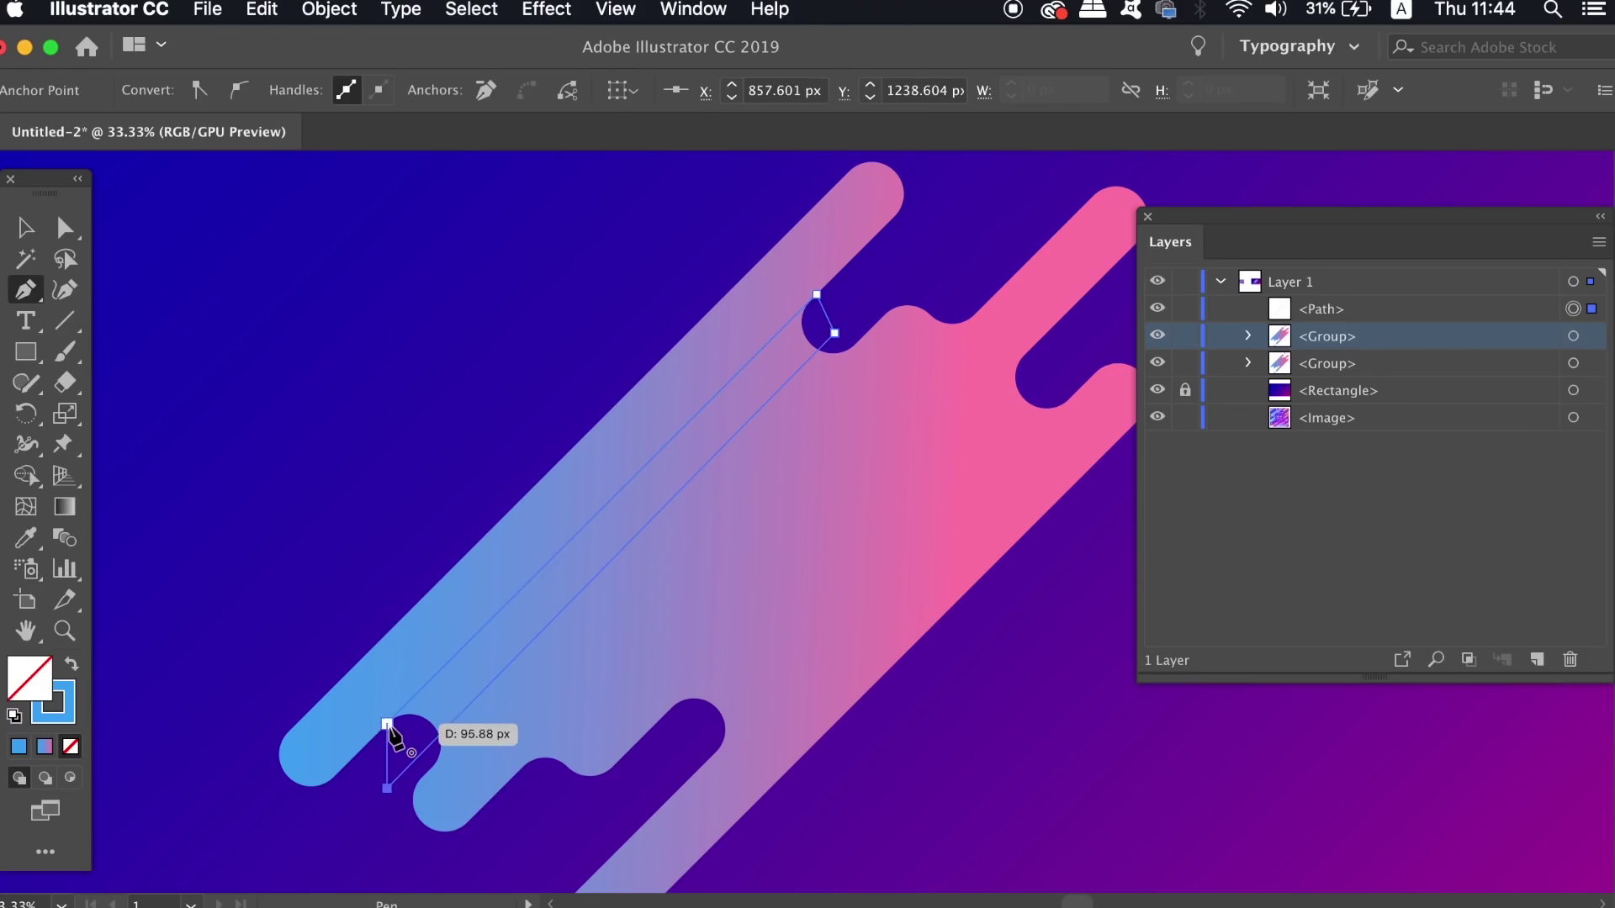
{"action": "left_click", "coordinate": [387, 724]}
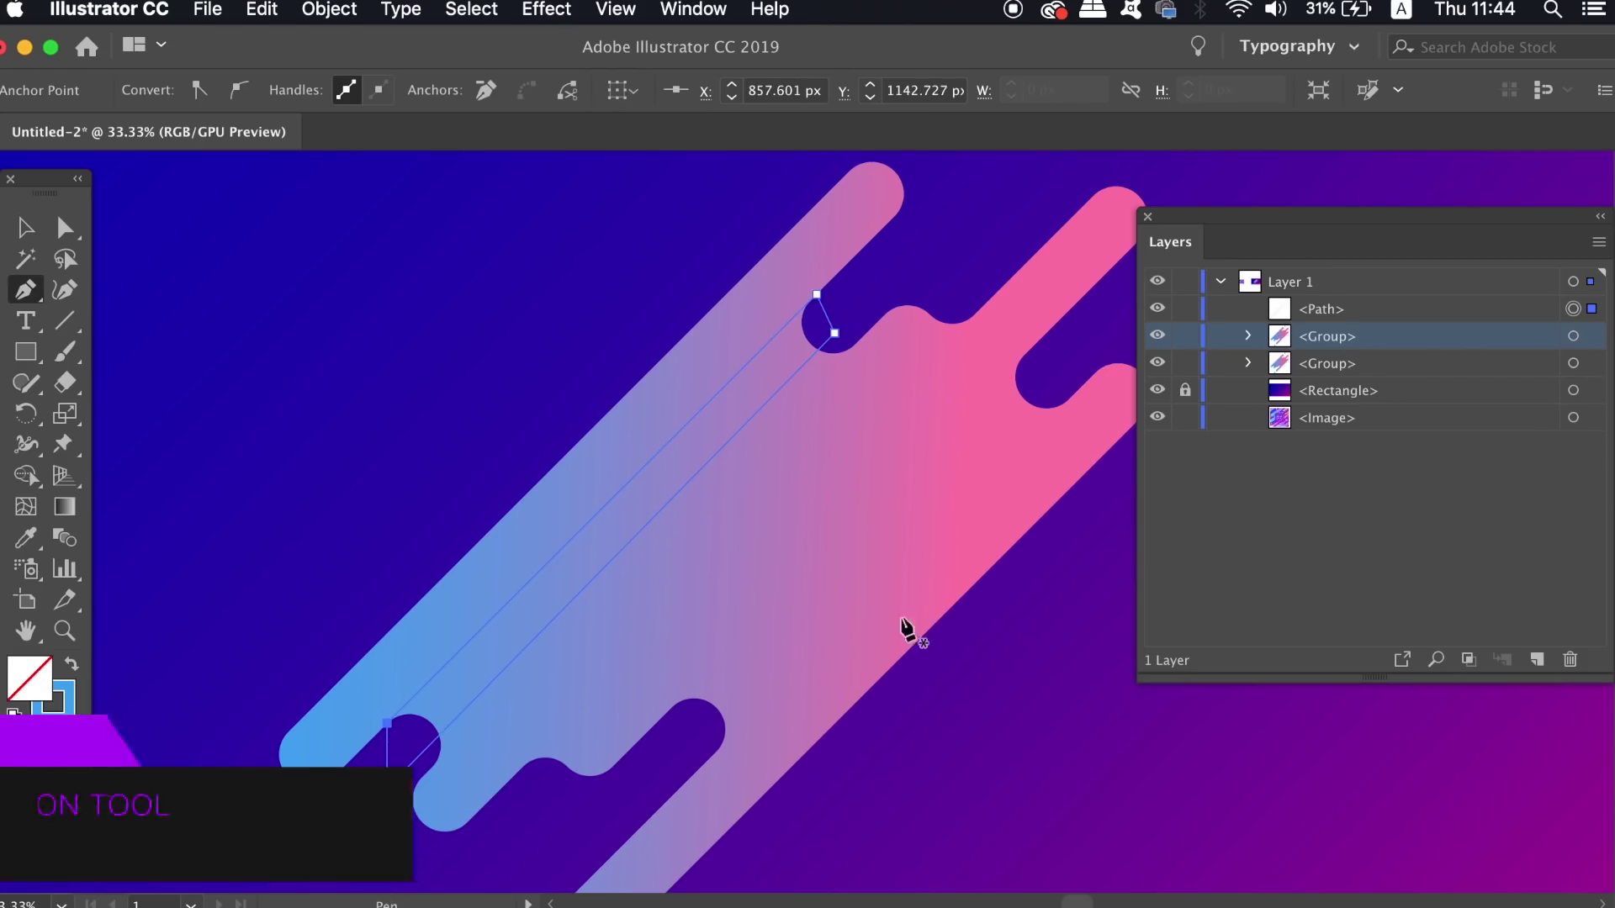
{"action": "key", "text": "v"}
{"action": "left_click", "coordinate": [651, 517]}
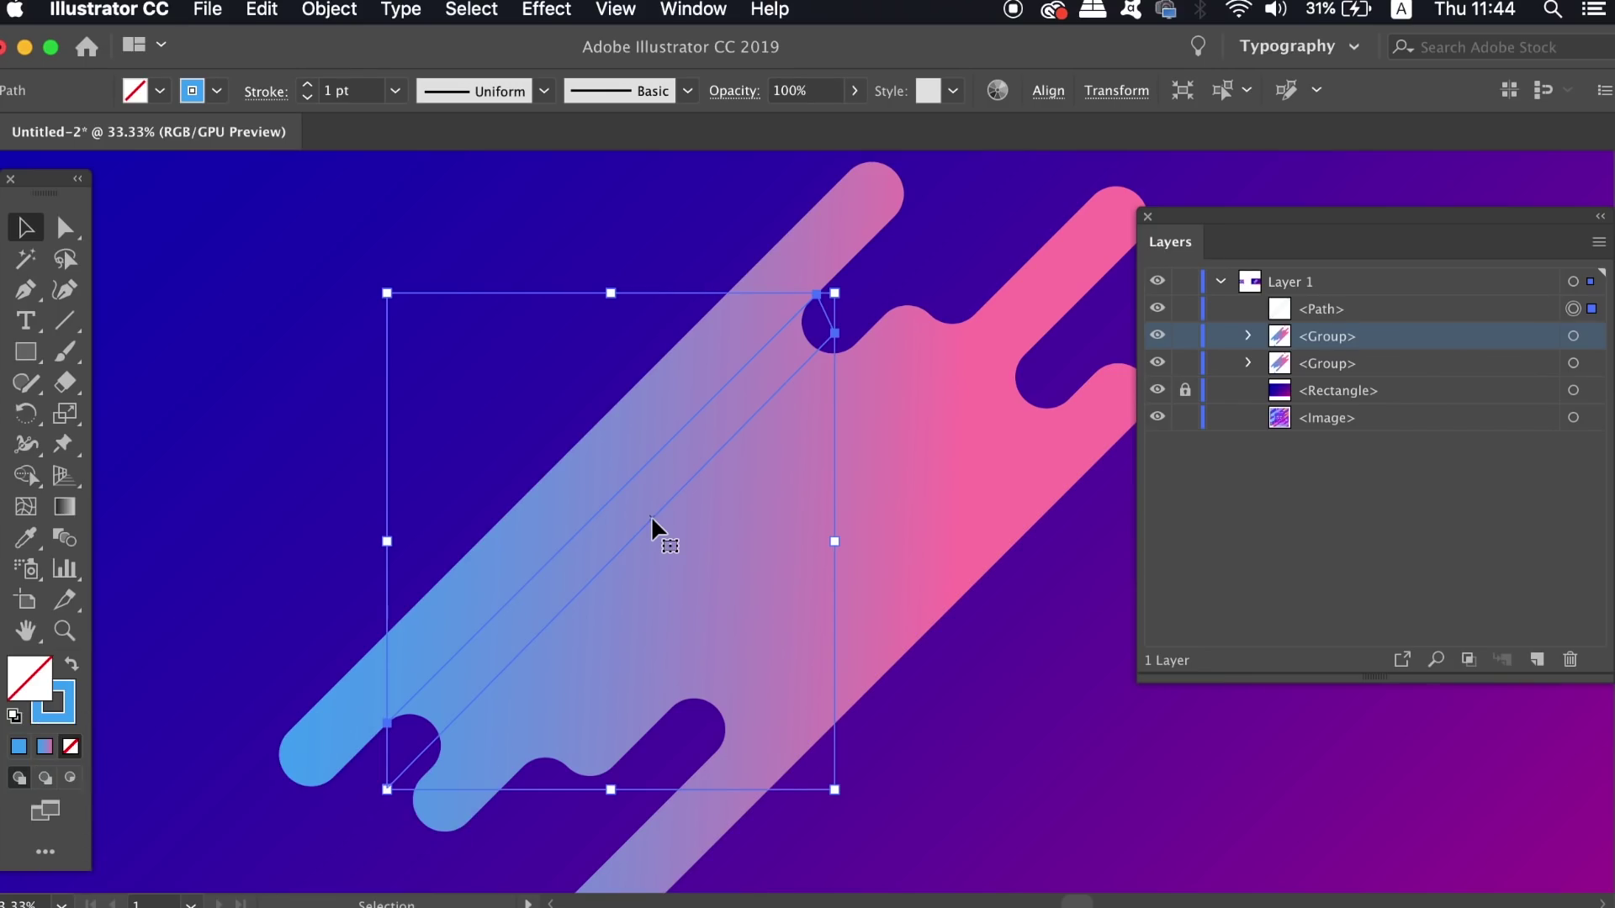
Divide the splatter with the cutting path in Pathfinder and ungroup the pieces.
{"action": "left_click", "coordinate": [911, 506], "text": "shift"}
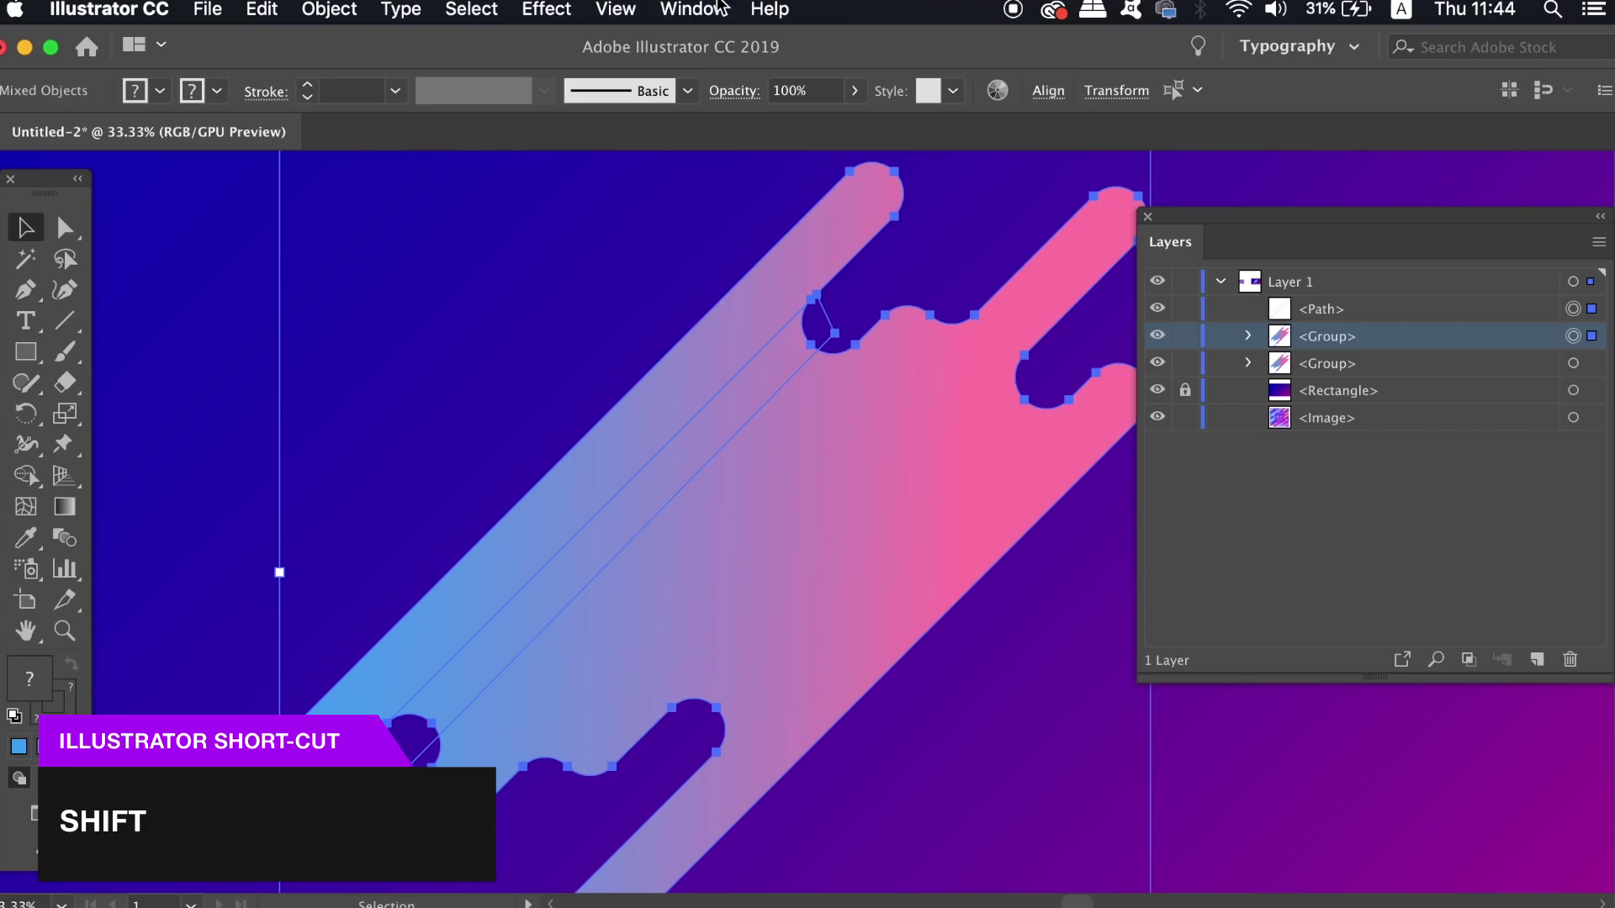
{"action": "left_click", "coordinate": [696, 9]}
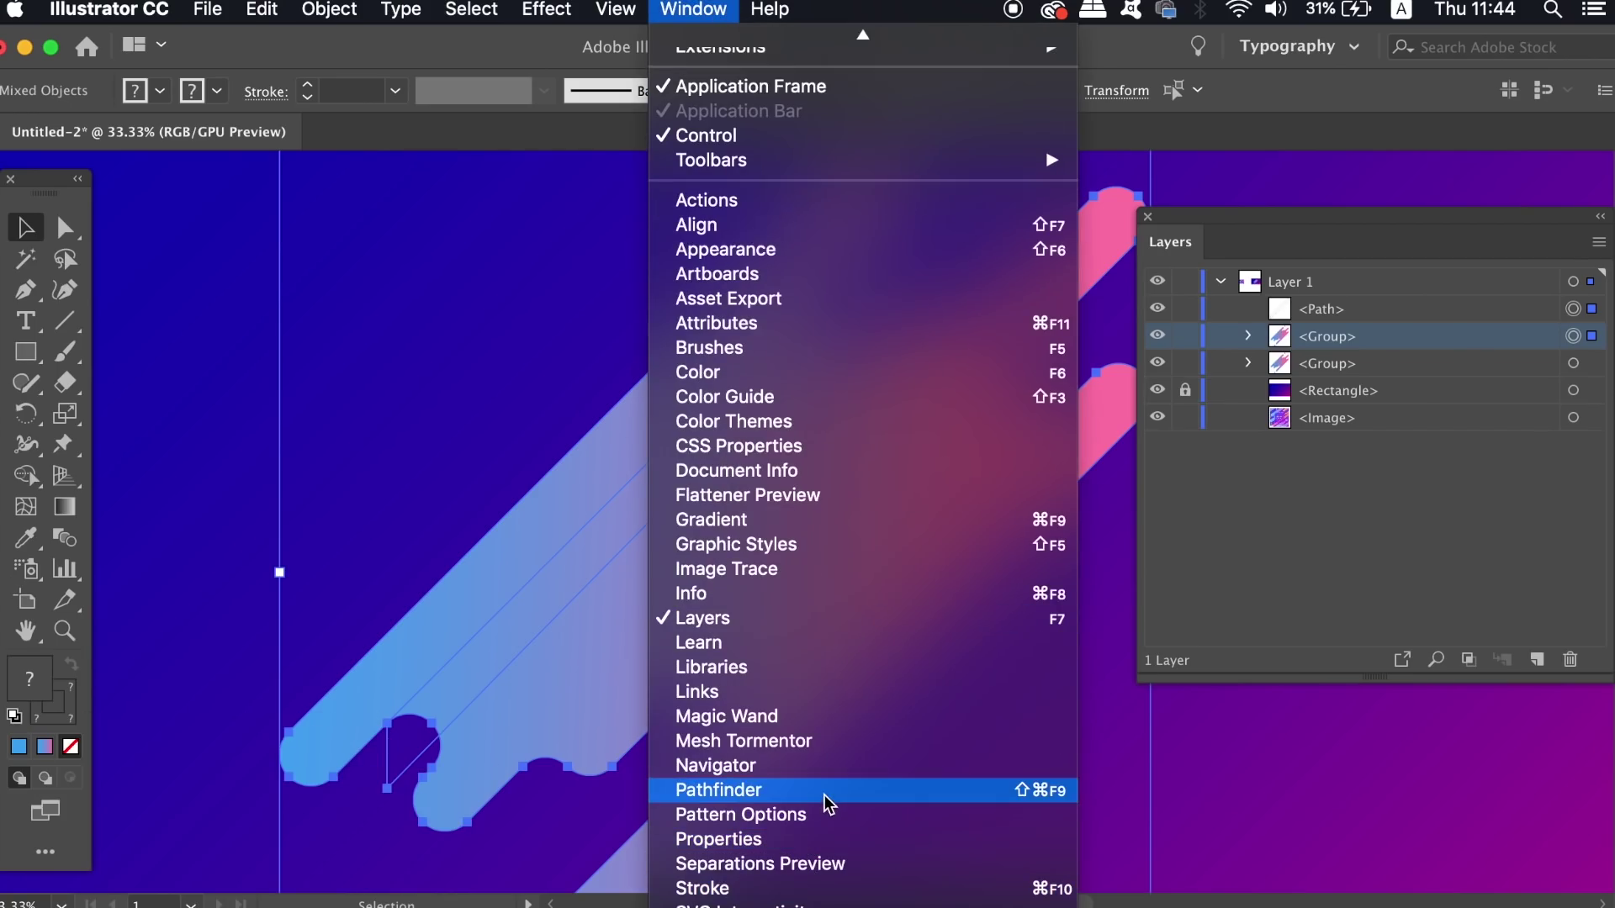
{"action": "left_click", "coordinate": [824, 801]}
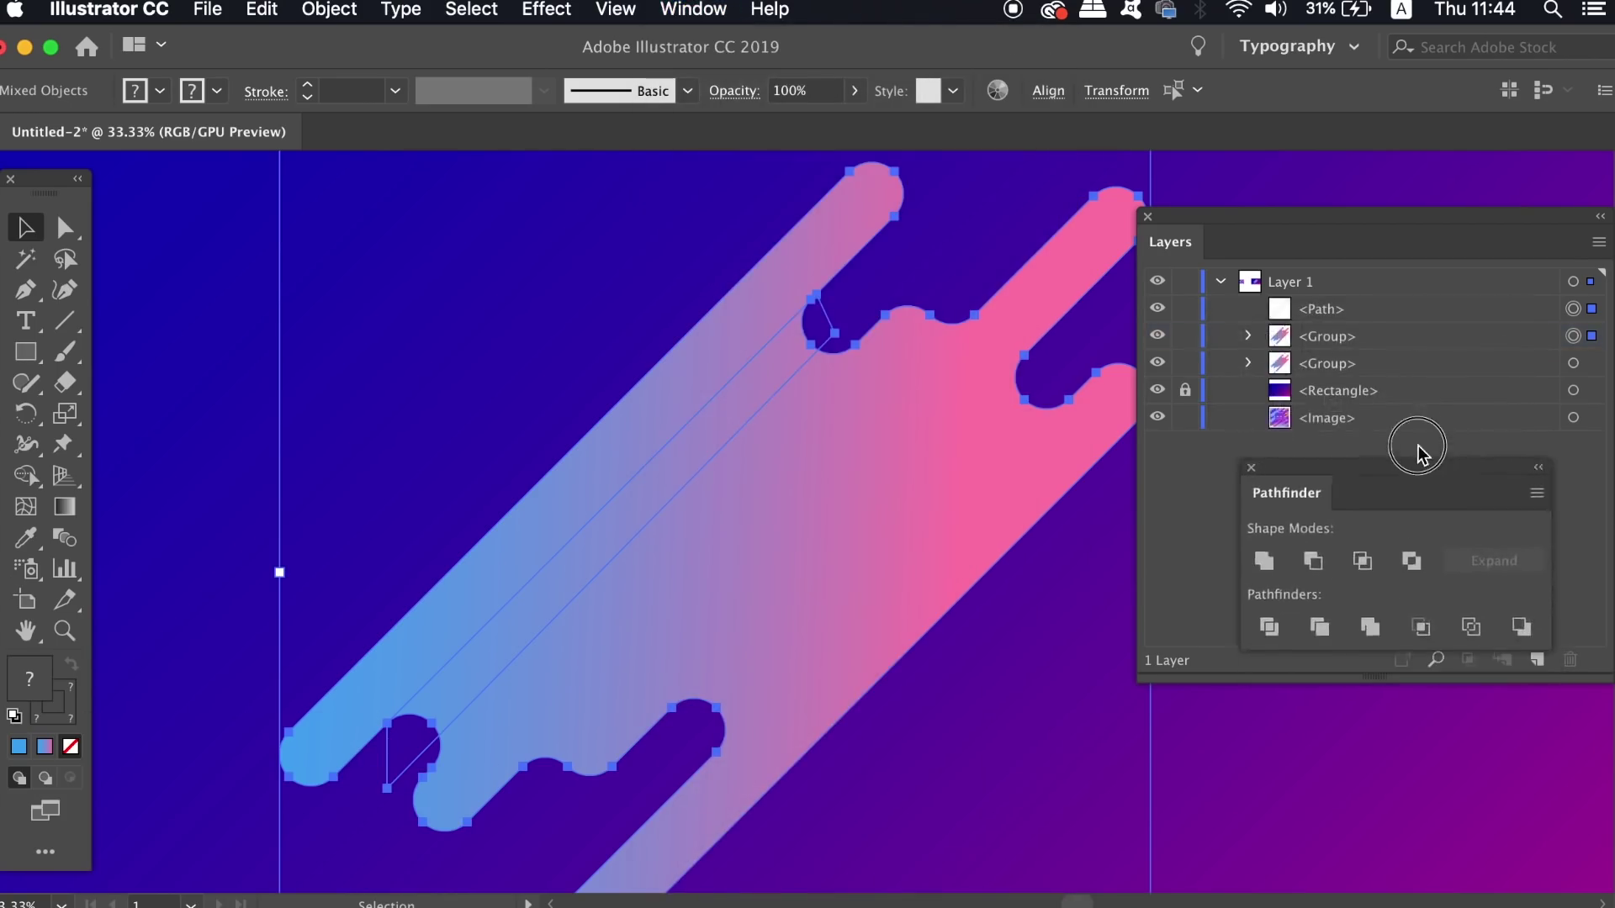
{"action": "left_click_drag", "start_coordinate": [1423, 450], "coordinate": [1407, 390]}
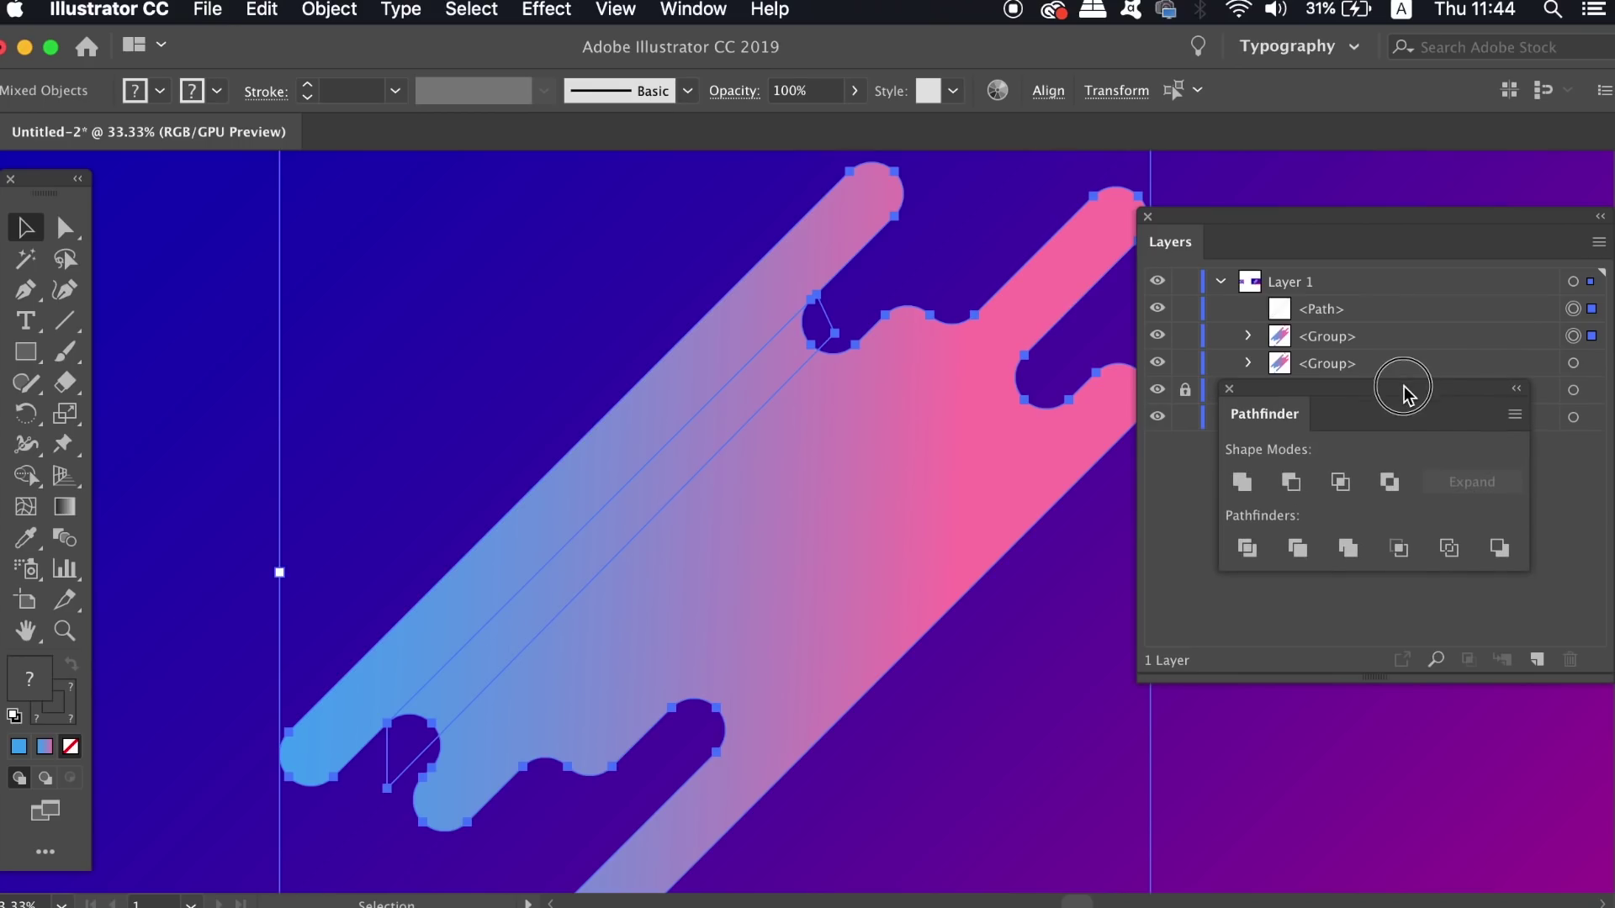
{"action": "left_click", "coordinate": [1247, 546]}
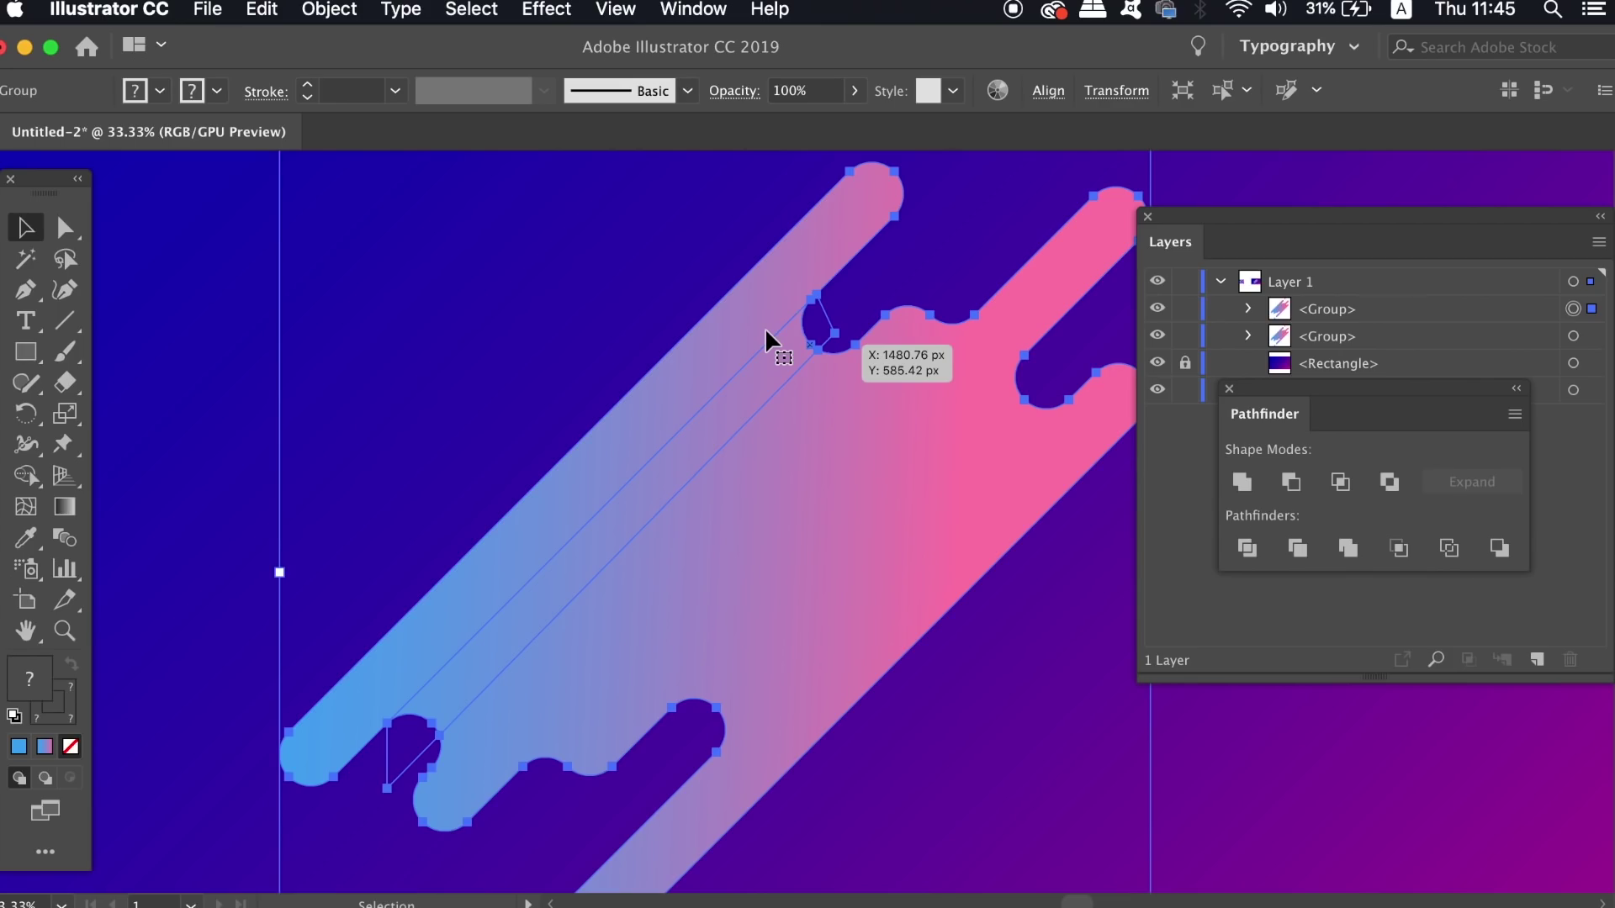
{"action": "left_click", "coordinate": [349, 8]}
{"action": "left_click", "coordinate": [353, 127]}
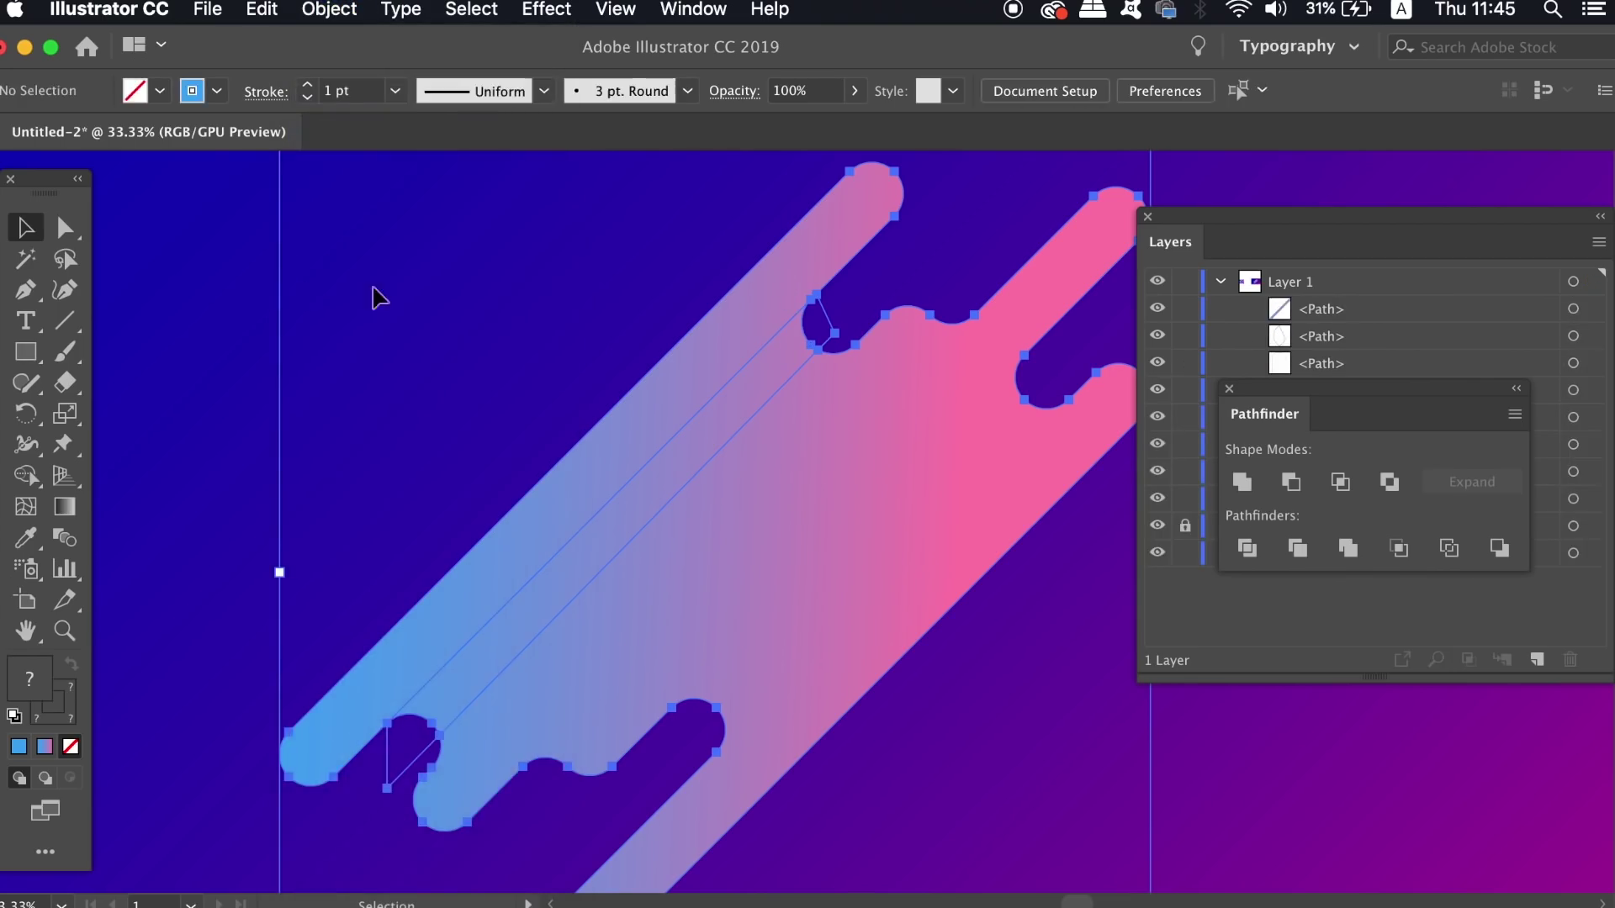
Delete both small notch pieces and select the thin diagonal strip.
{"action": "left_click", "coordinate": [665, 390]}
{"action": "left_click", "coordinate": [668, 392], "text": "shift"}
{"action": "left_click", "coordinate": [822, 481]}
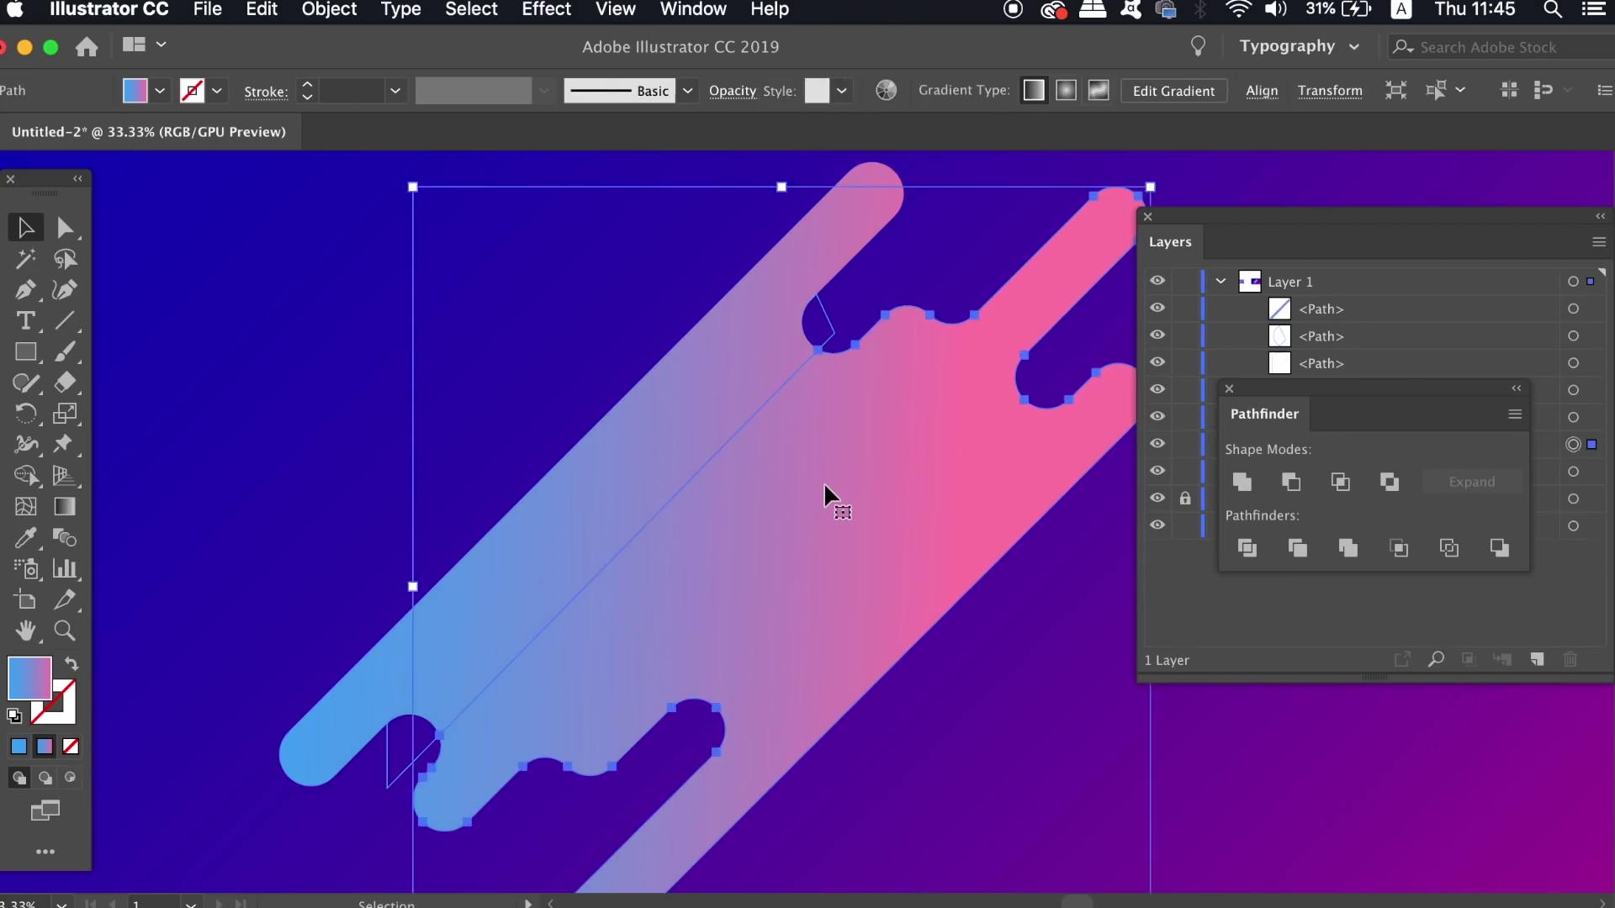
{"action": "left_click", "coordinate": [836, 343]}
{"action": "key", "text": "Delete"}
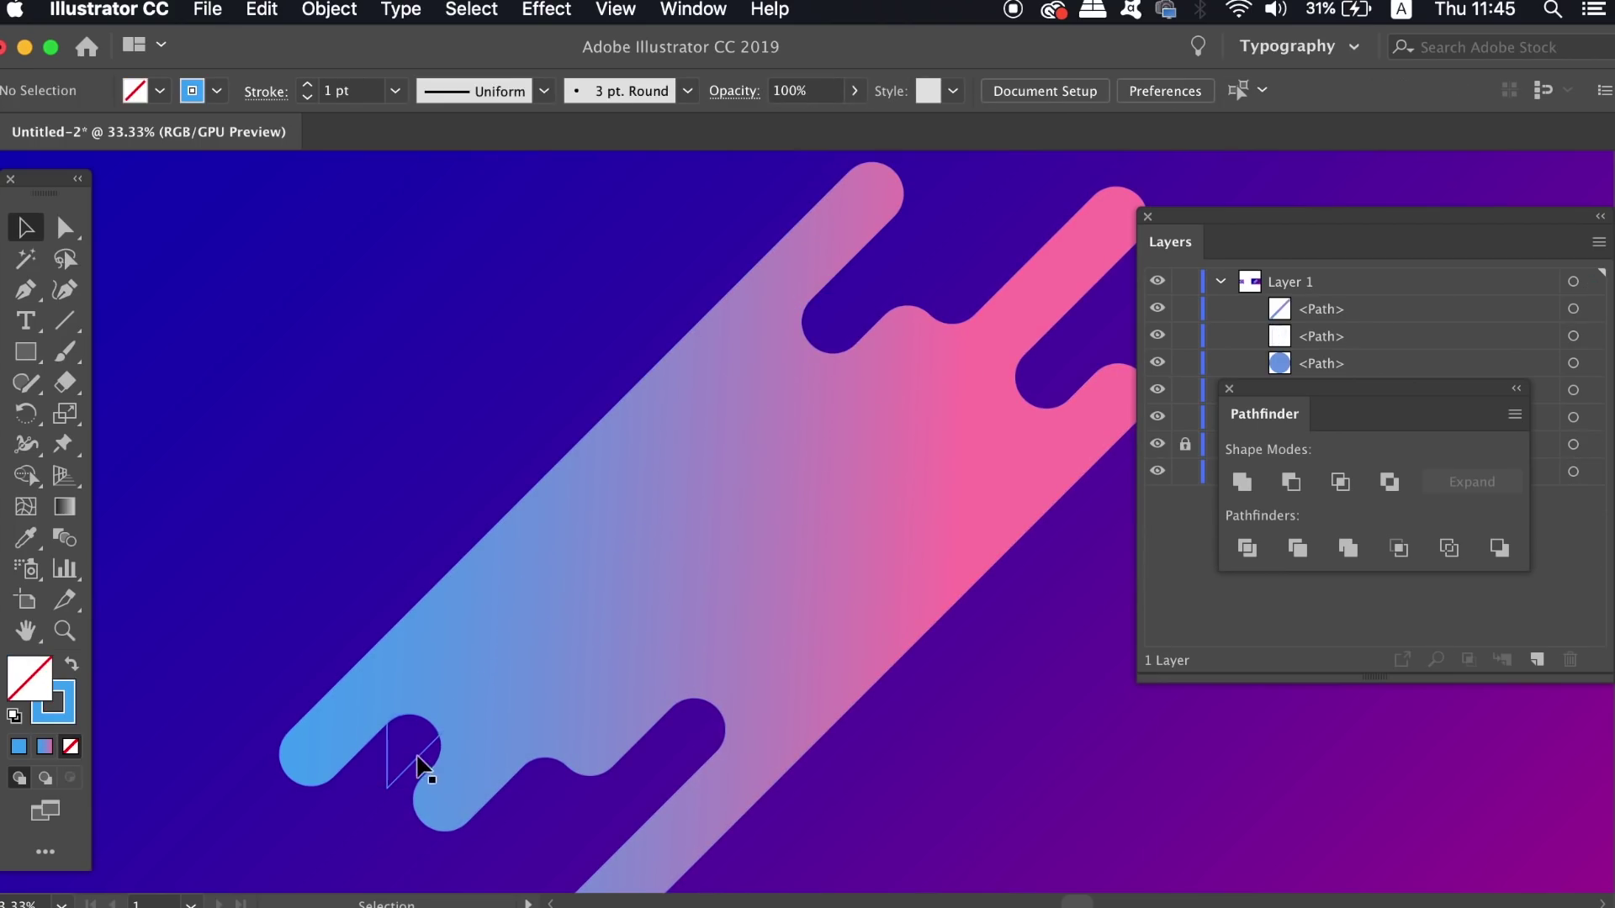
{"action": "left_click", "coordinate": [423, 764]}
{"action": "left_click", "coordinate": [422, 765]}
{"action": "key", "text": "Delete"}
{"action": "left_click", "coordinate": [554, 619]}
{"action": "left_click", "coordinate": [591, 554]}
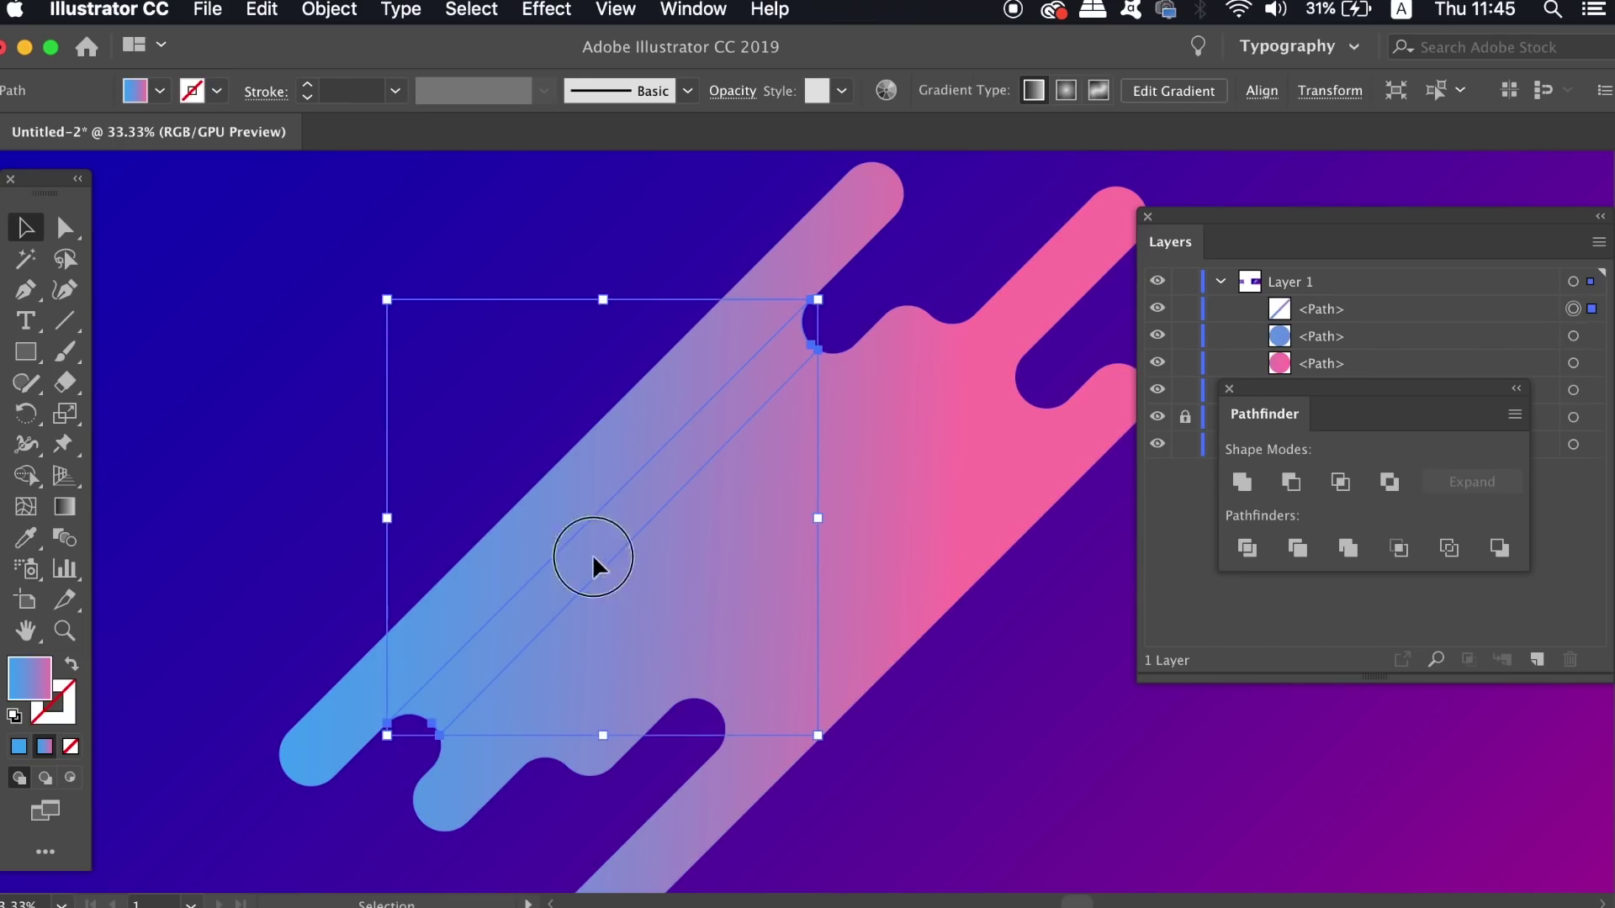
{"action": "key", "text": "shift+Tab"}
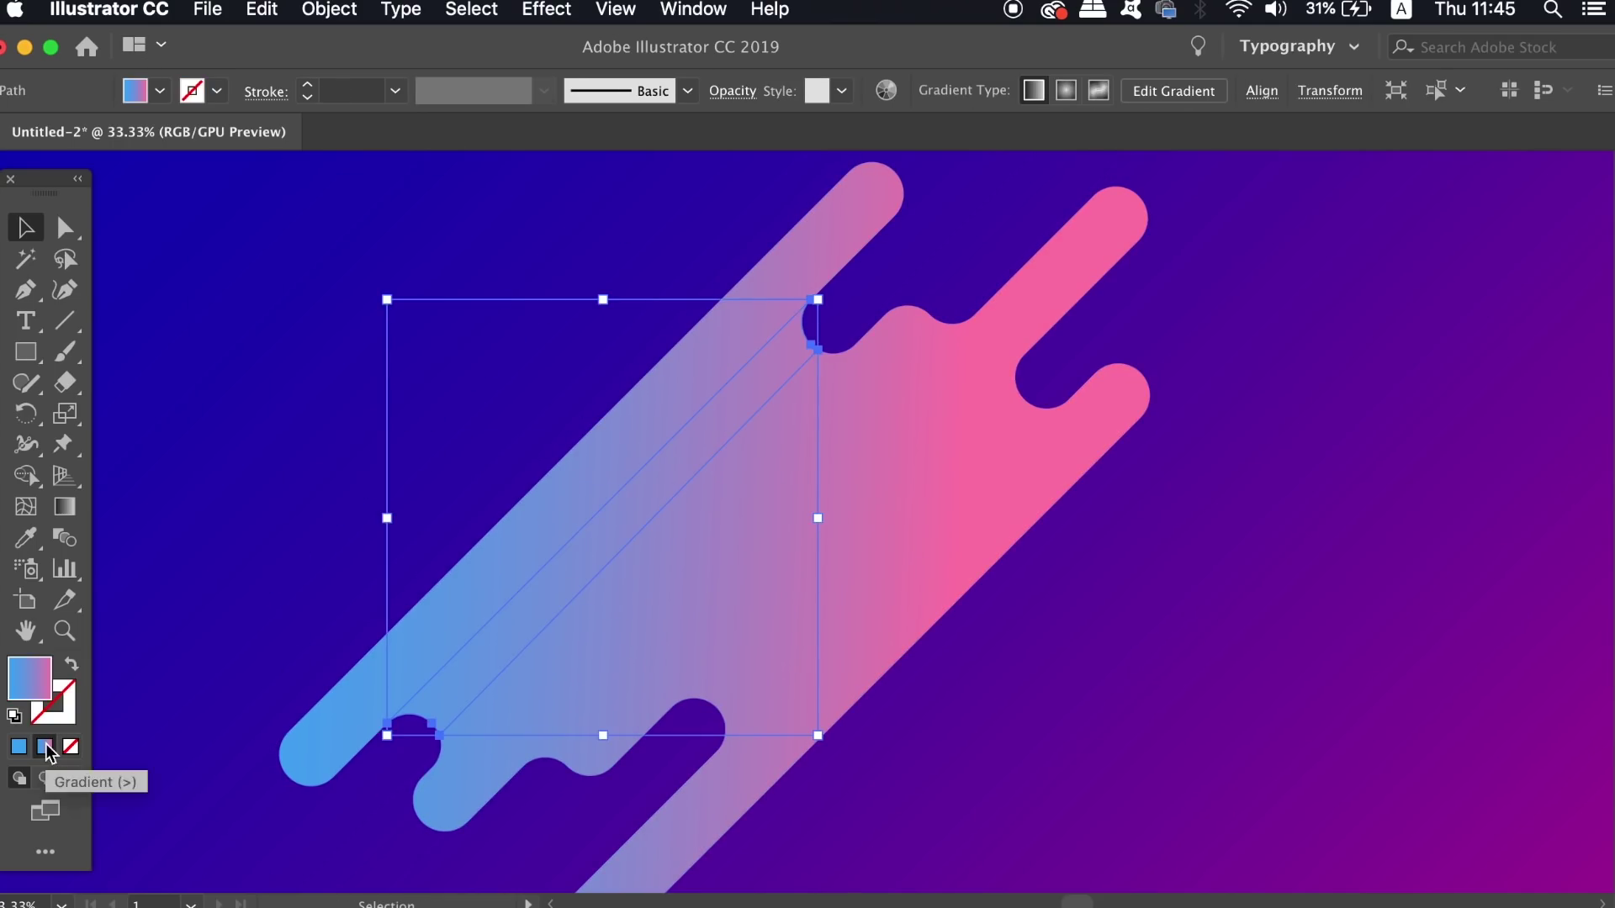
Fill the strip with a black-to-black gradient whose end stop has 0% opacity.
{"action": "left_click", "coordinate": [46, 749]}
{"action": "left_click", "coordinate": [731, 7]}
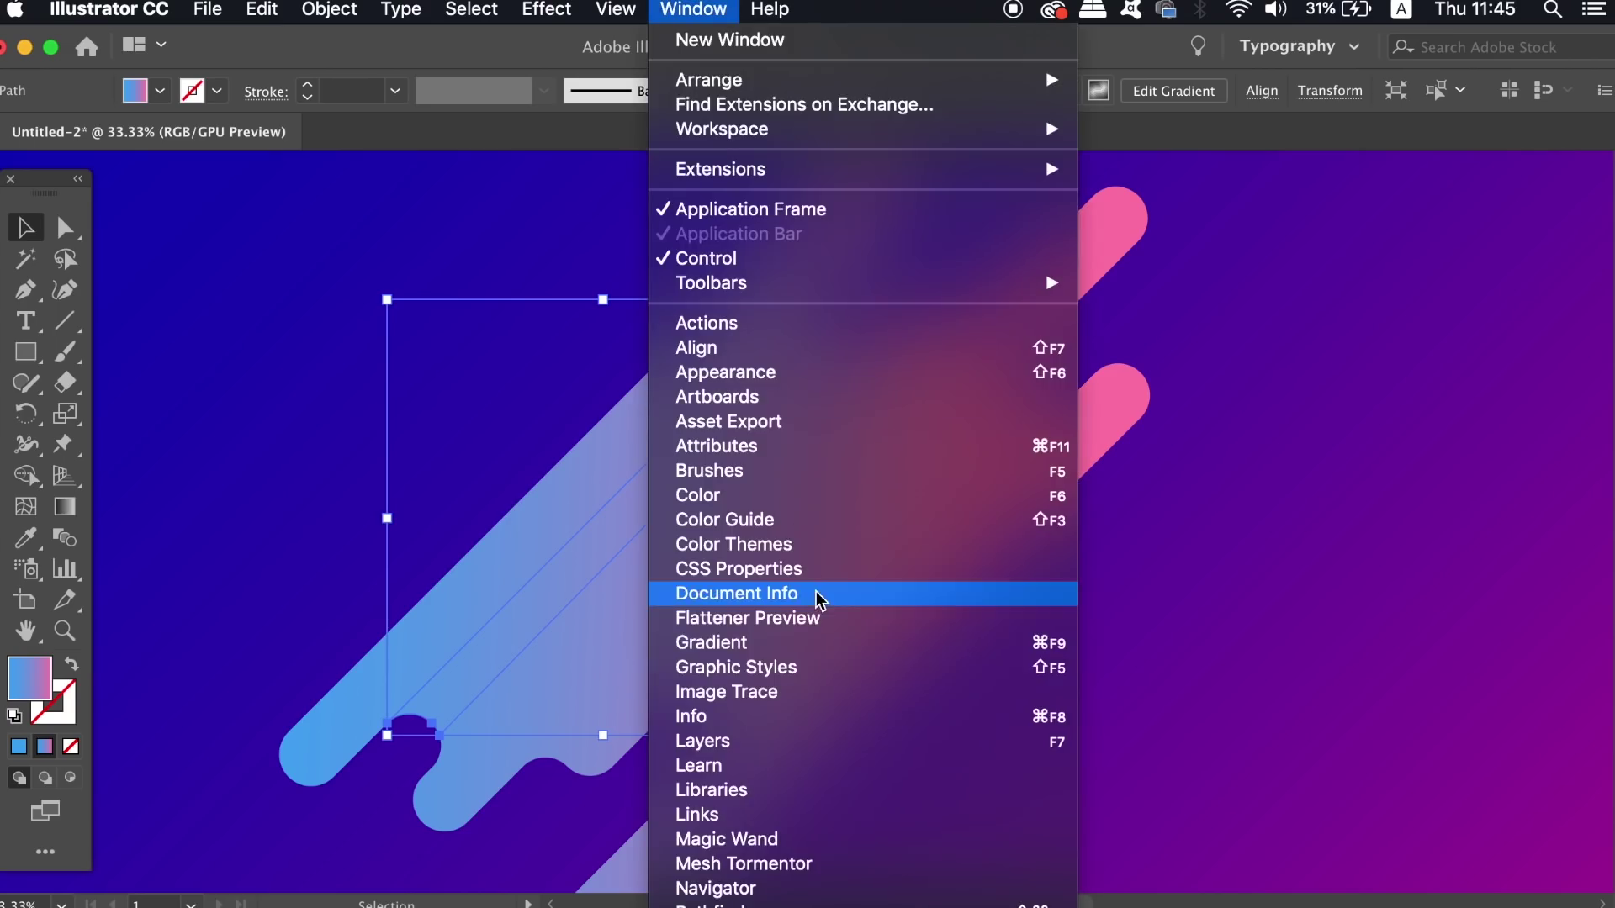
{"action": "left_click", "coordinate": [821, 649]}
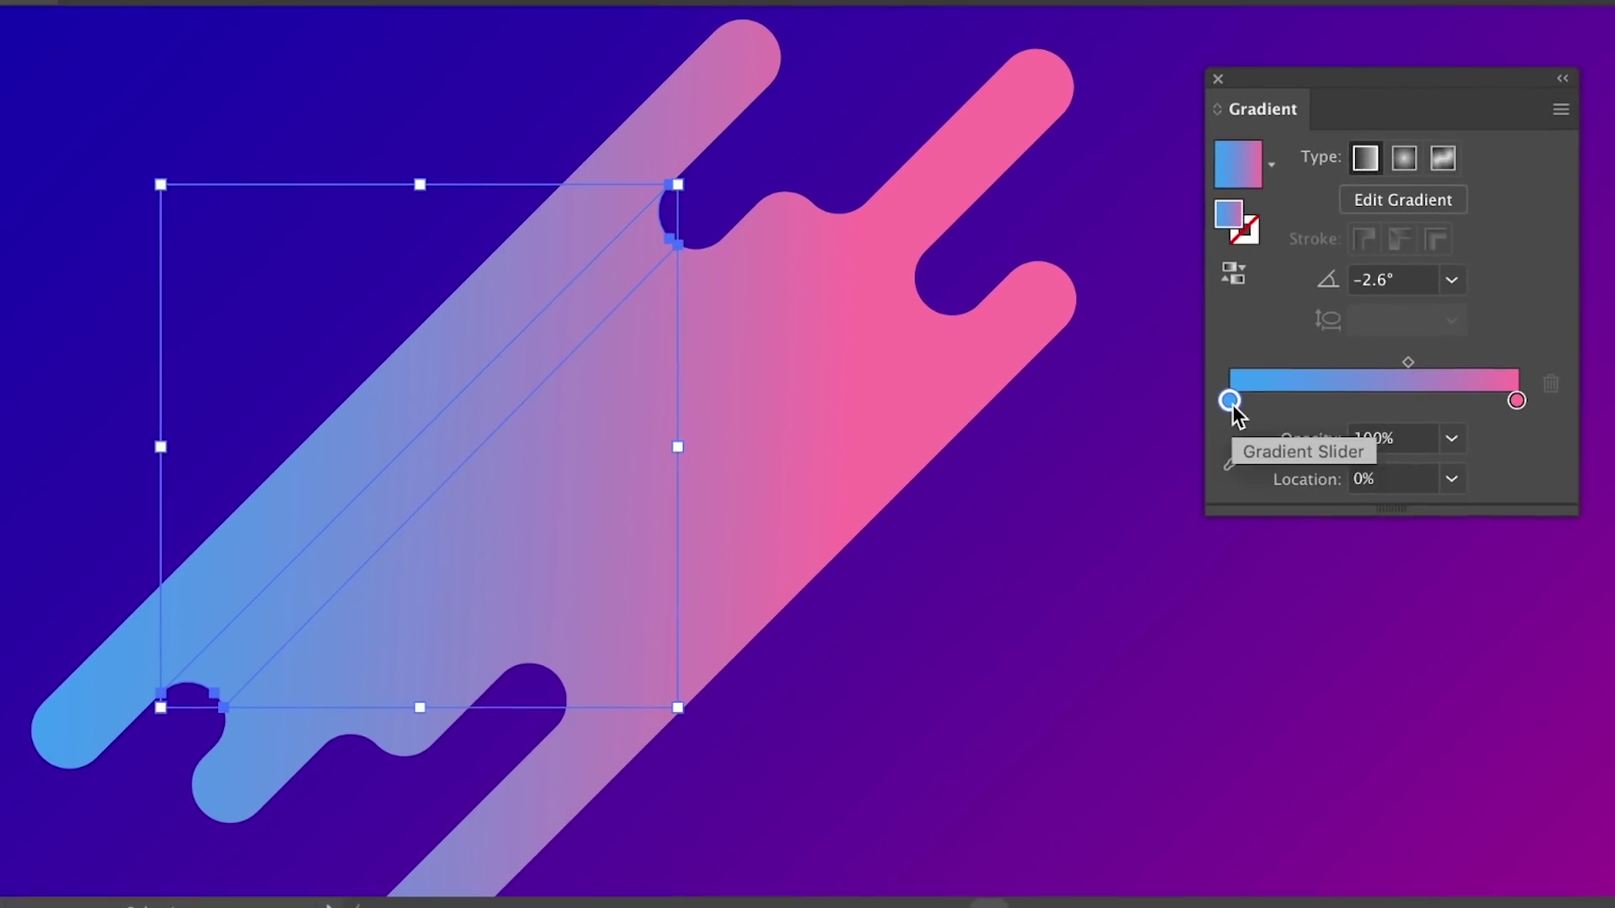
{"action": "double_click", "coordinate": [1274, 475]}
{"action": "left_click", "coordinate": [1186, 565]}
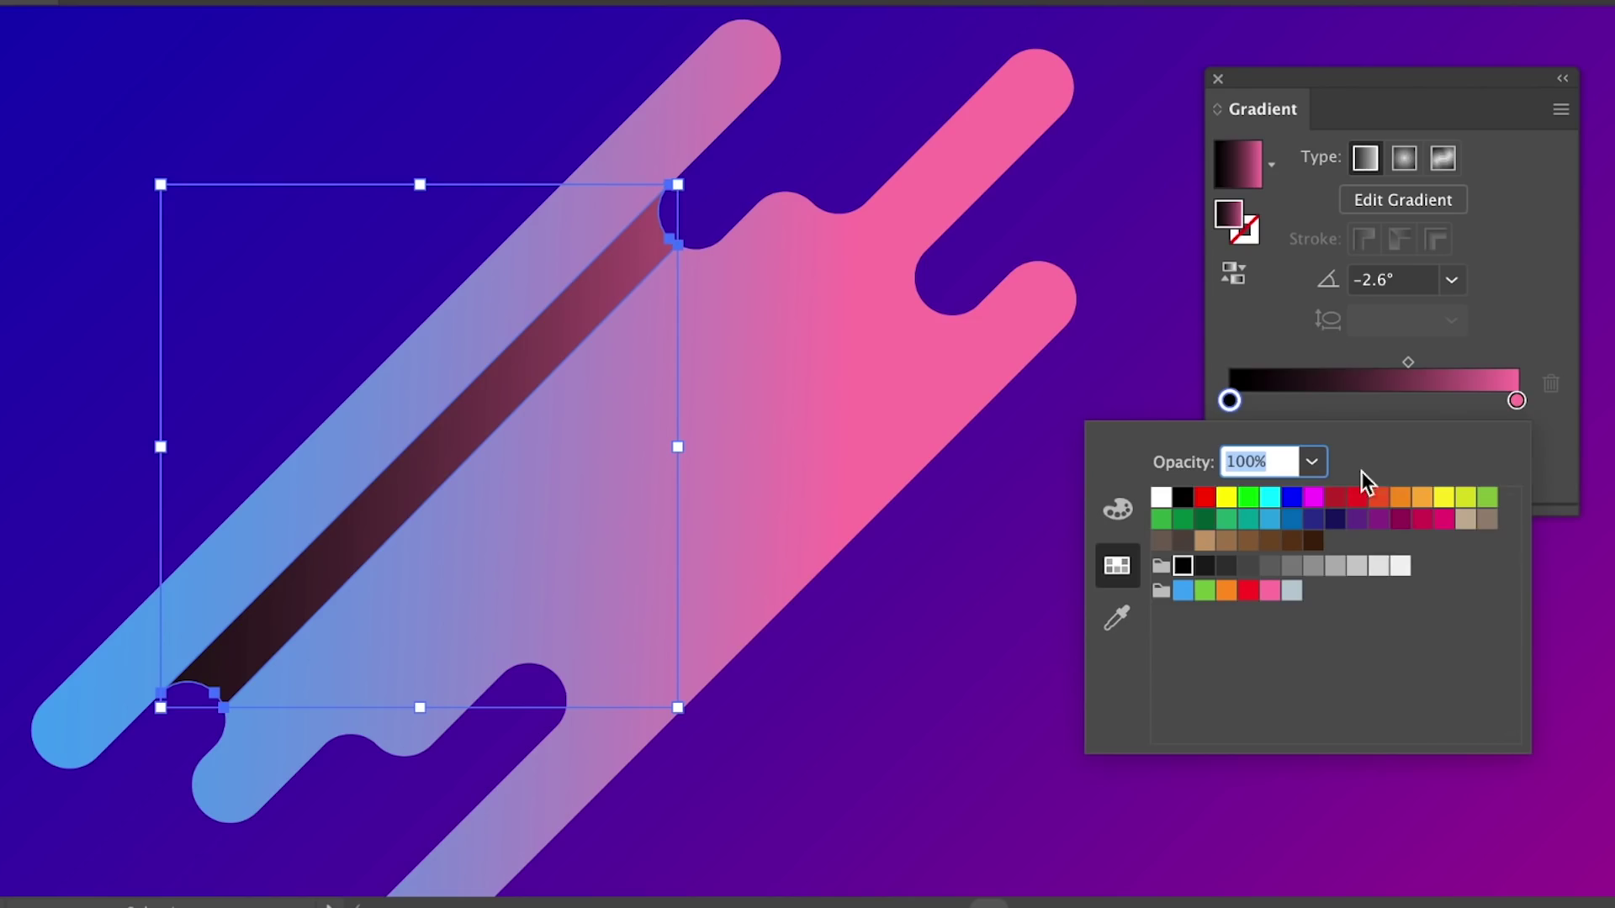
{"action": "double_click", "coordinate": [1515, 401]}
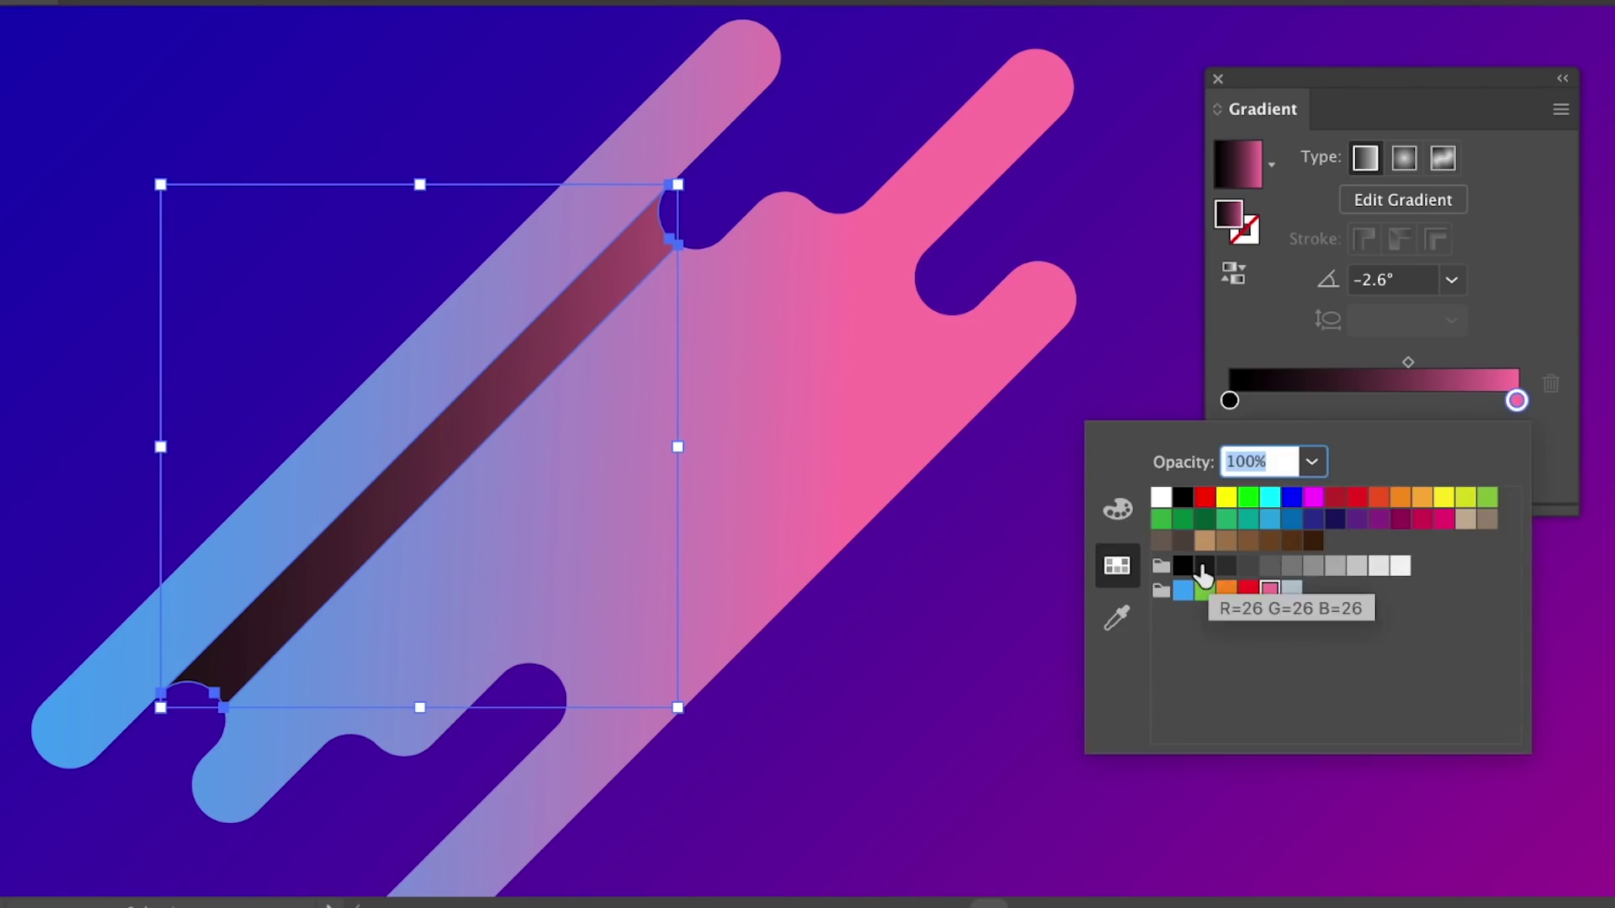
{"action": "left_click", "coordinate": [1182, 568]}
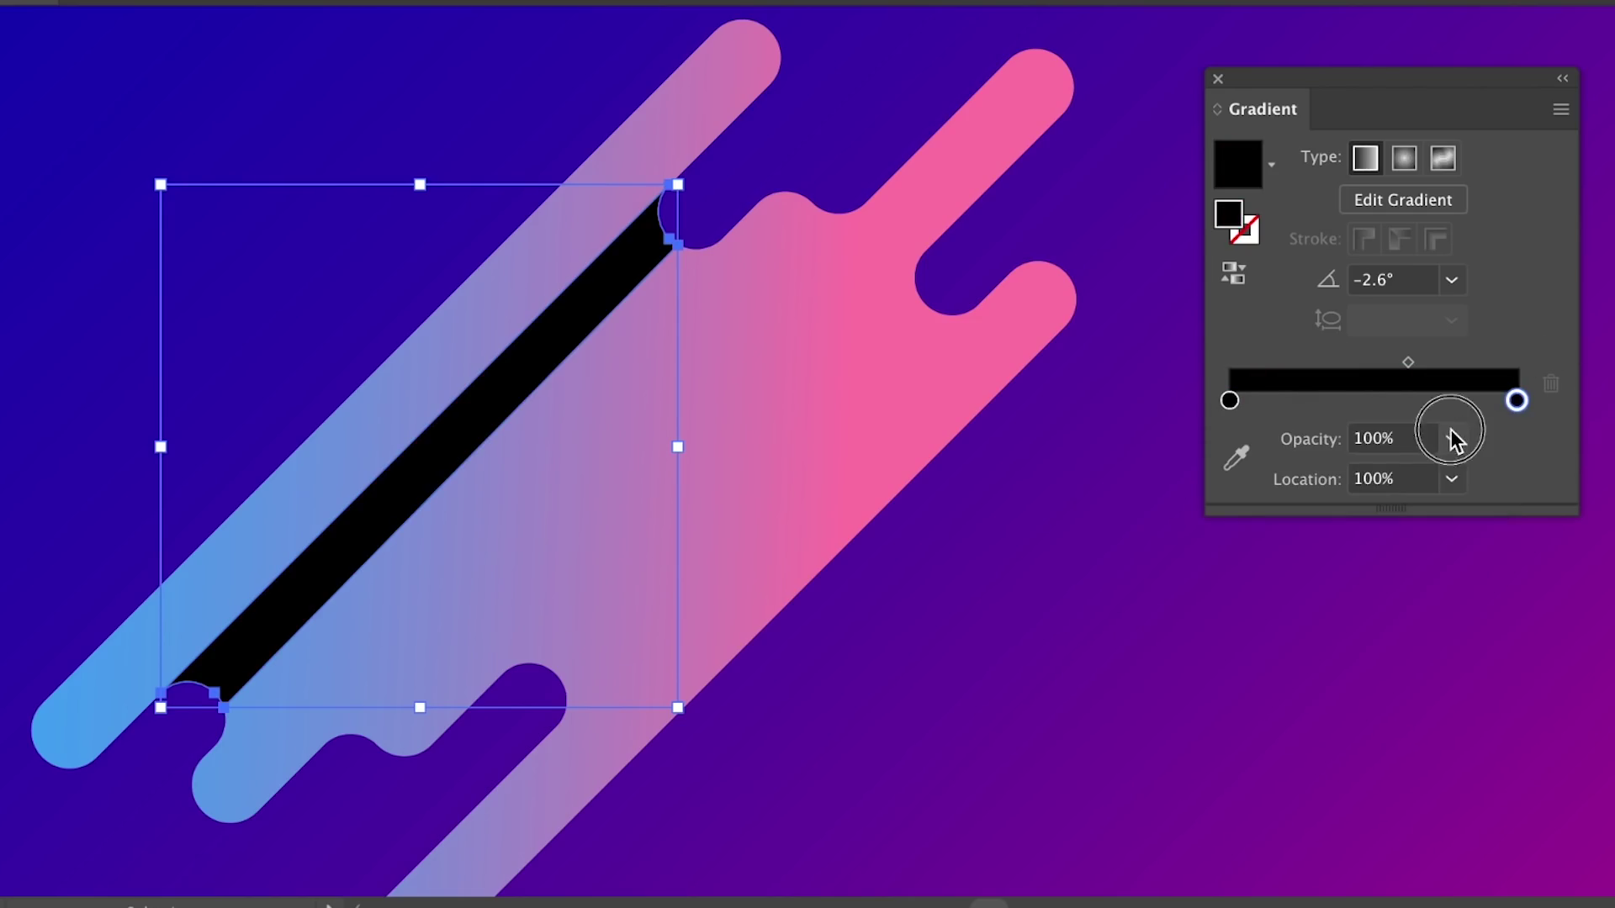
{"action": "left_click", "coordinate": [1451, 437]}
{"action": "left_click", "coordinate": [1472, 479]}
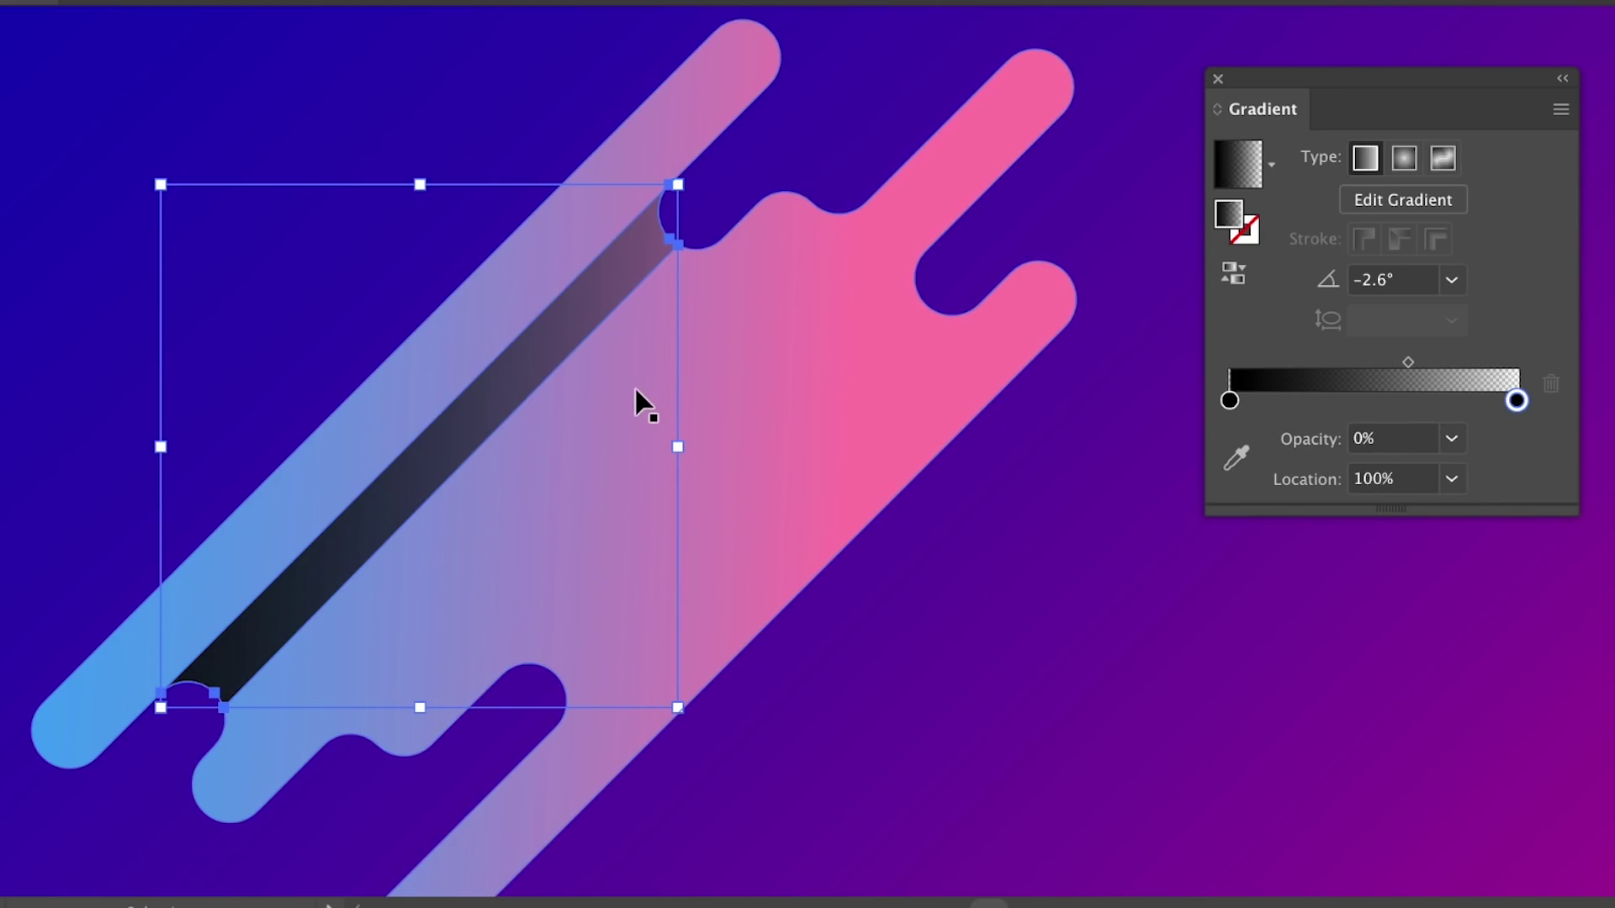
Drag a short -45° gradient across the strip for a soft shadow edge.
{"action": "key", "text": "g"}
{"action": "left_click_drag", "start_coordinate": [409, 394], "coordinate": [494, 479]}
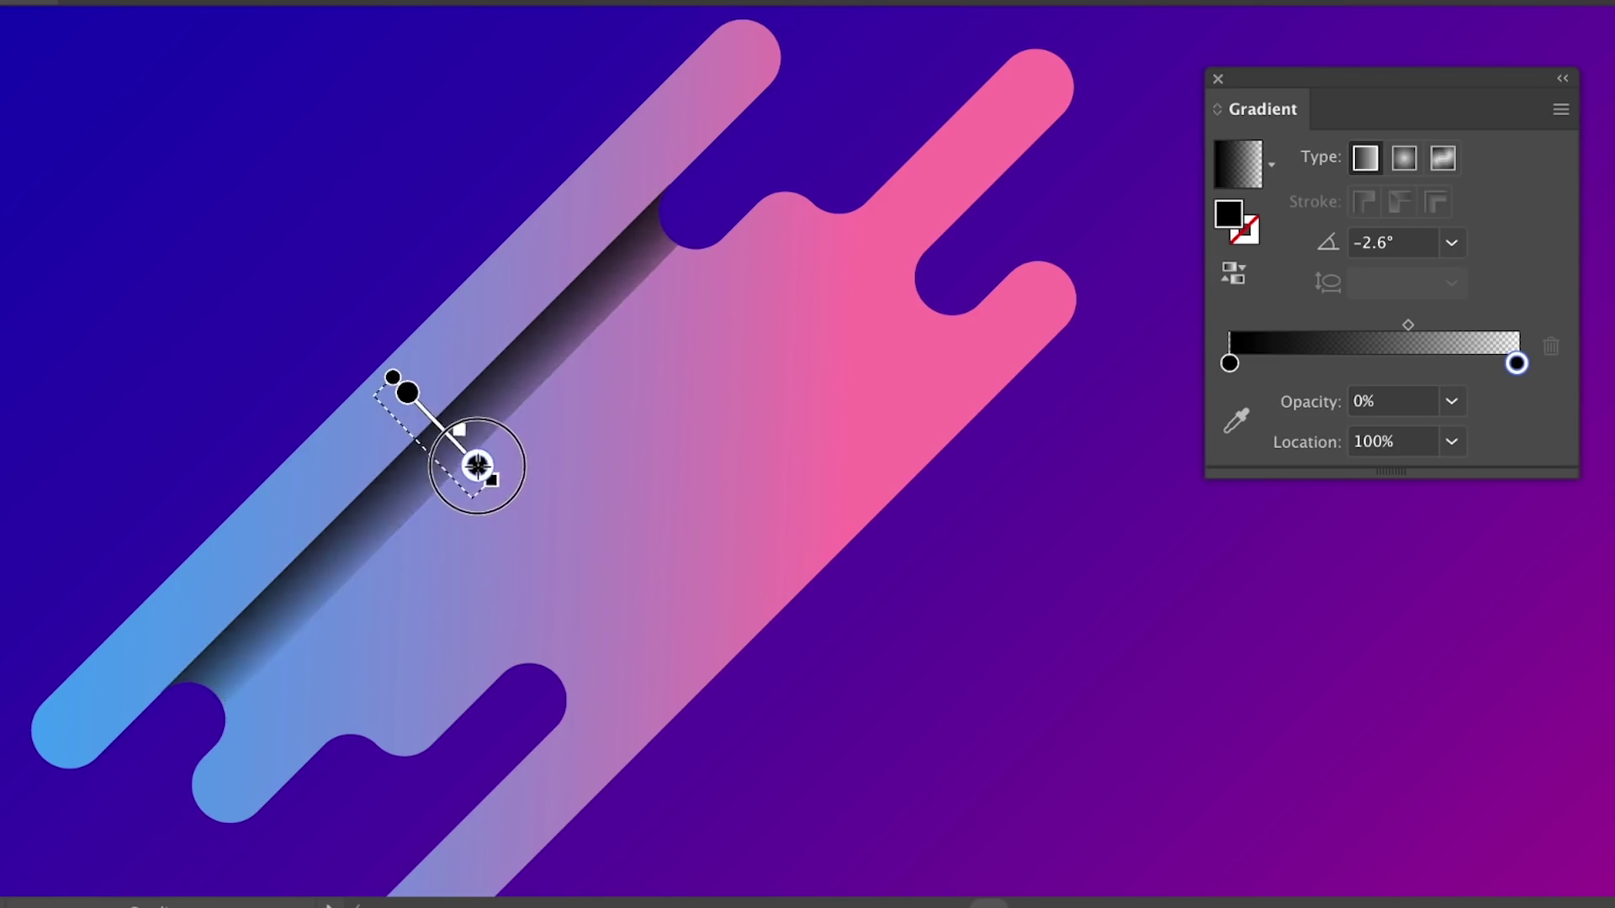
{"action": "left_click_drag", "start_coordinate": [495, 479], "coordinate": [465, 449]}
Set the fold shadow strip to 45% opacity with the Overlay blend mode.
{"action": "key", "text": "v"}
{"action": "key", "text": "super+shift+a"}
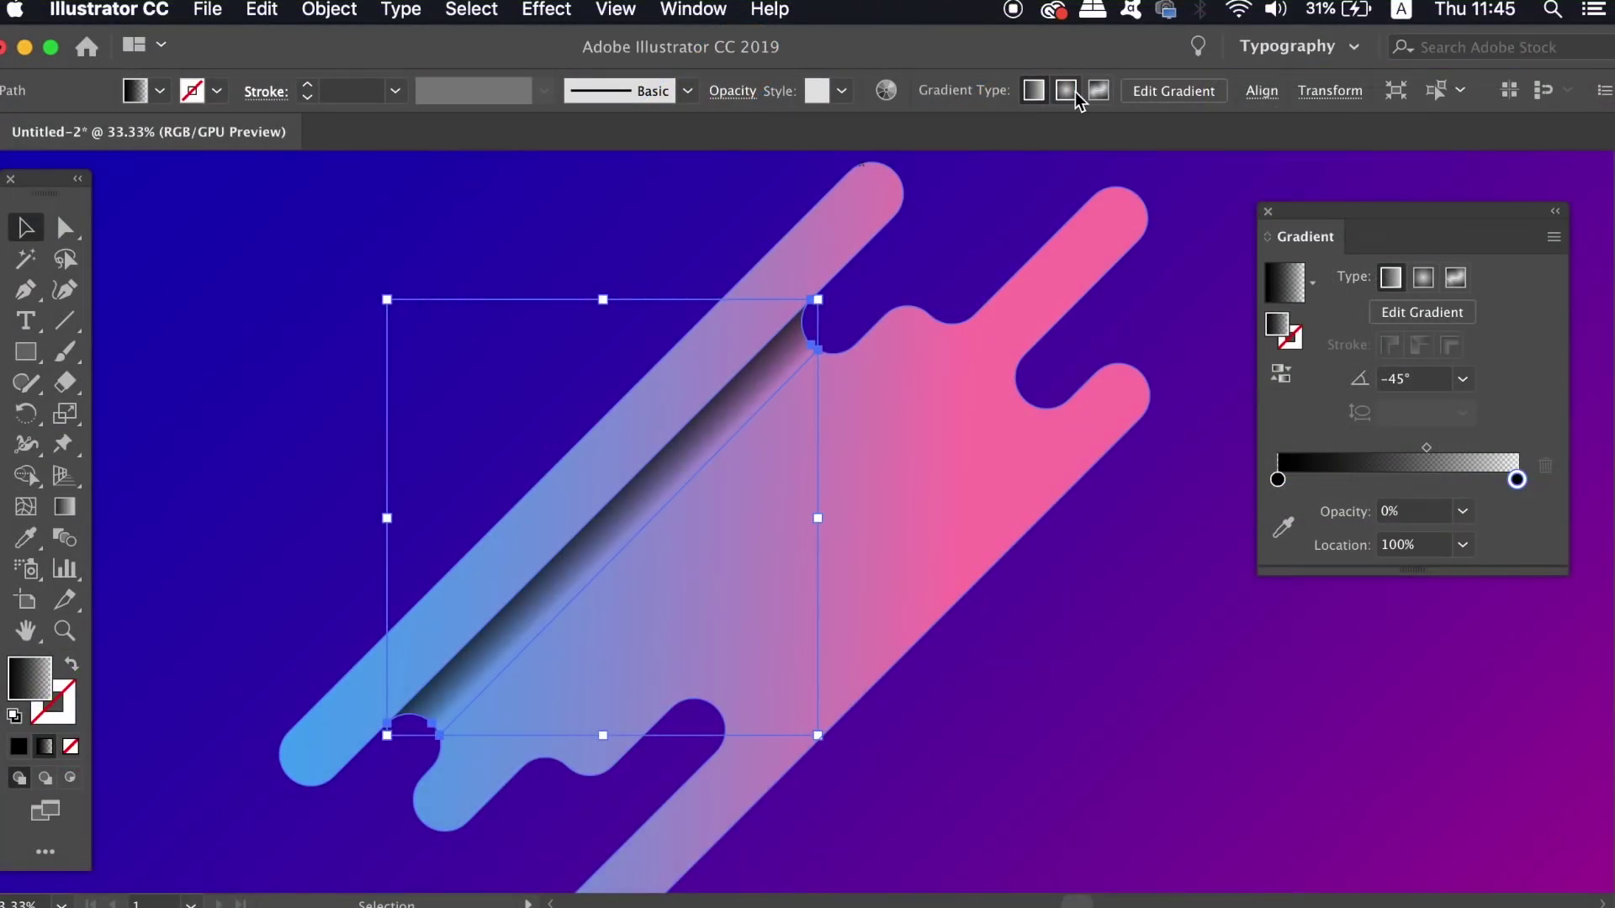
{"action": "left_click", "coordinate": [732, 90]}
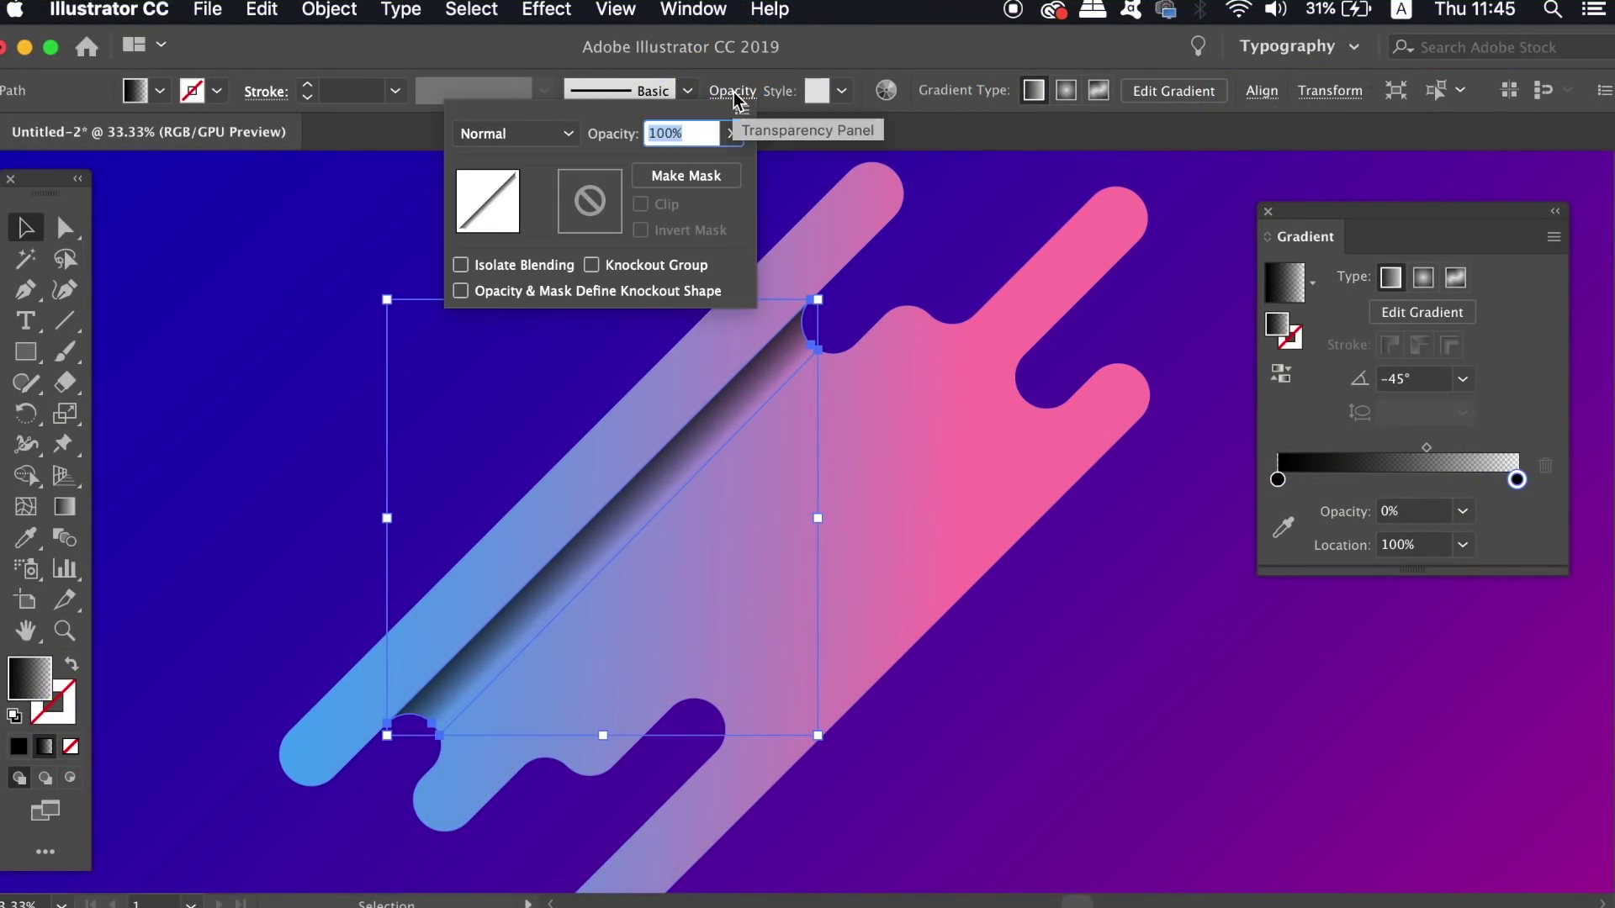
{"action": "left_click", "coordinate": [730, 133]}
{"action": "left_click_drag", "start_coordinate": [730, 166], "coordinate": [675, 167]}
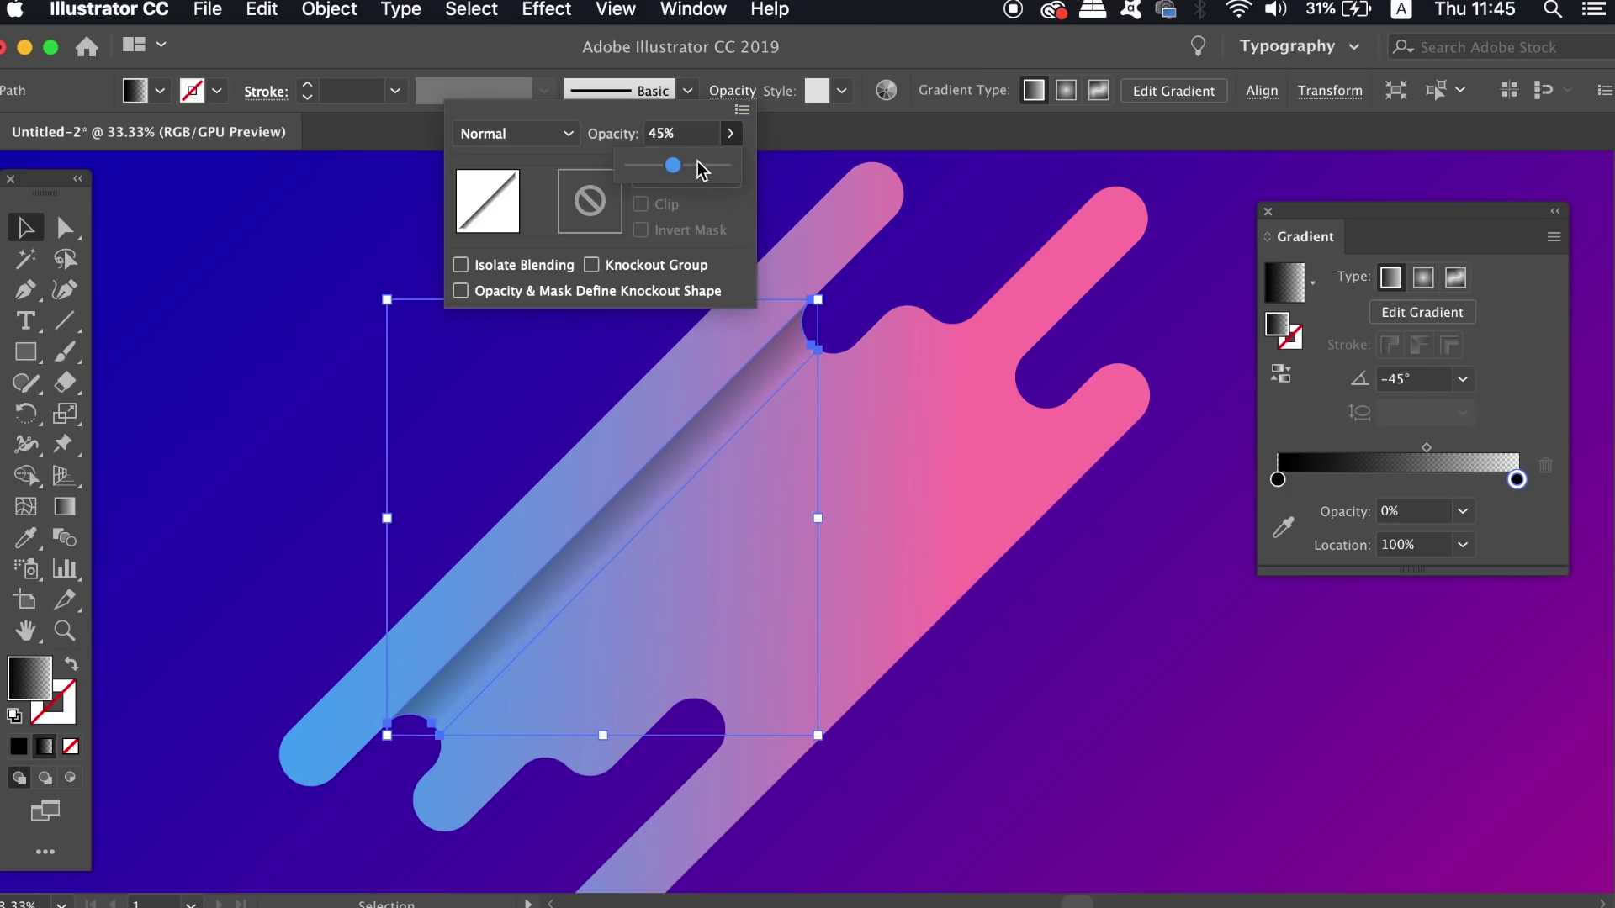
{"action": "left_click", "coordinate": [552, 137]}
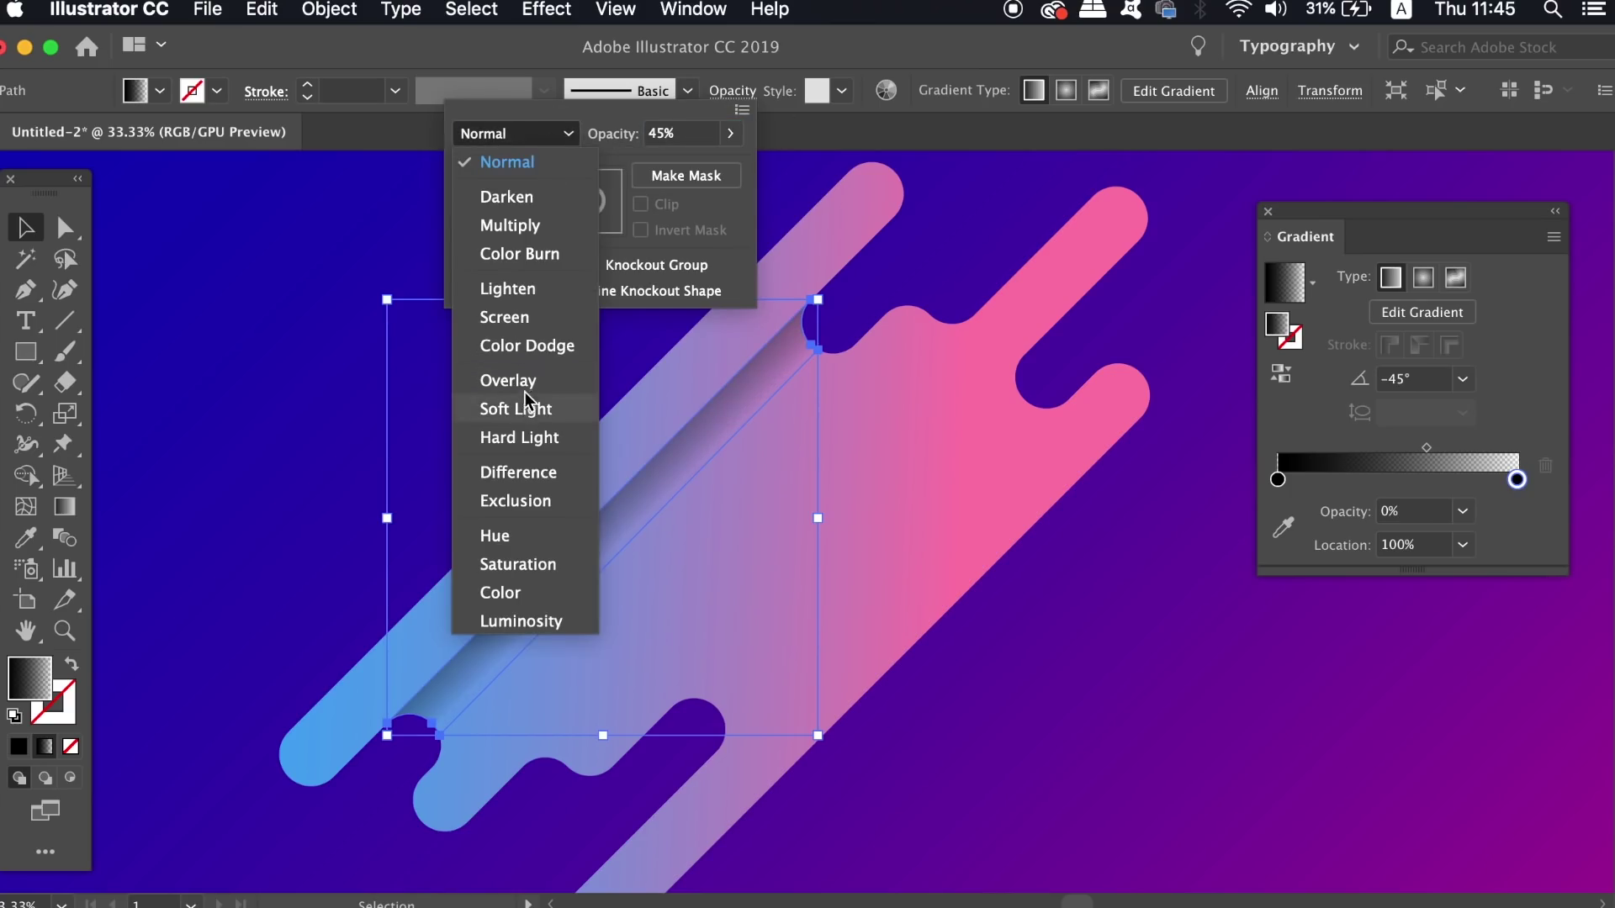
{"action": "left_click", "coordinate": [526, 385]}
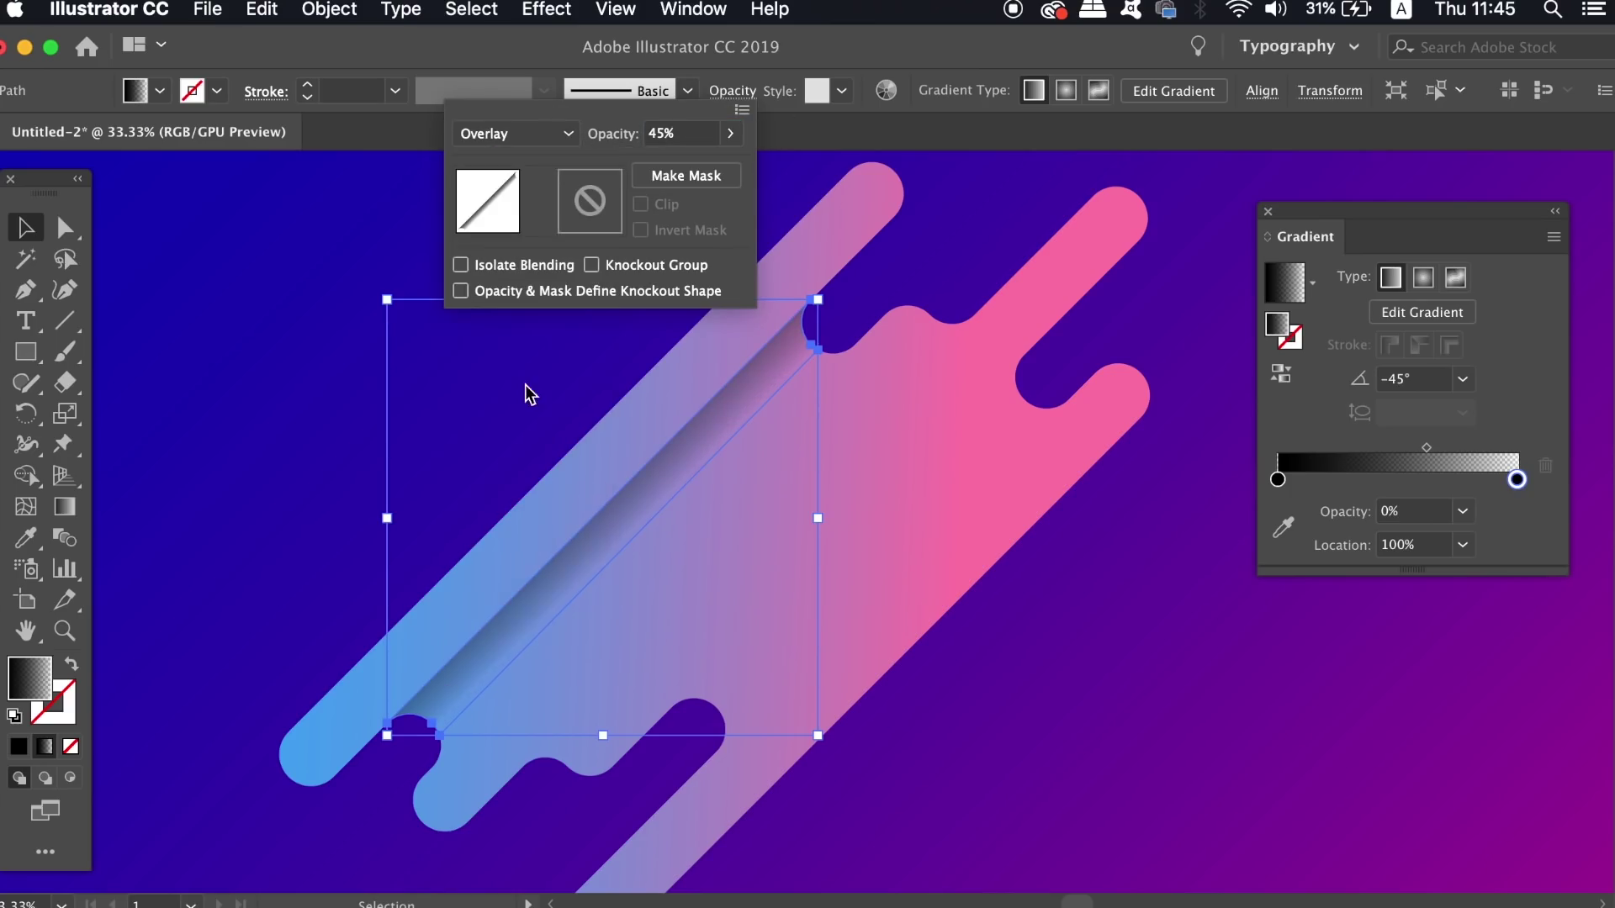
{"action": "left_click", "coordinate": [918, 265]}
{"action": "left_click", "coordinate": [1037, 235]}
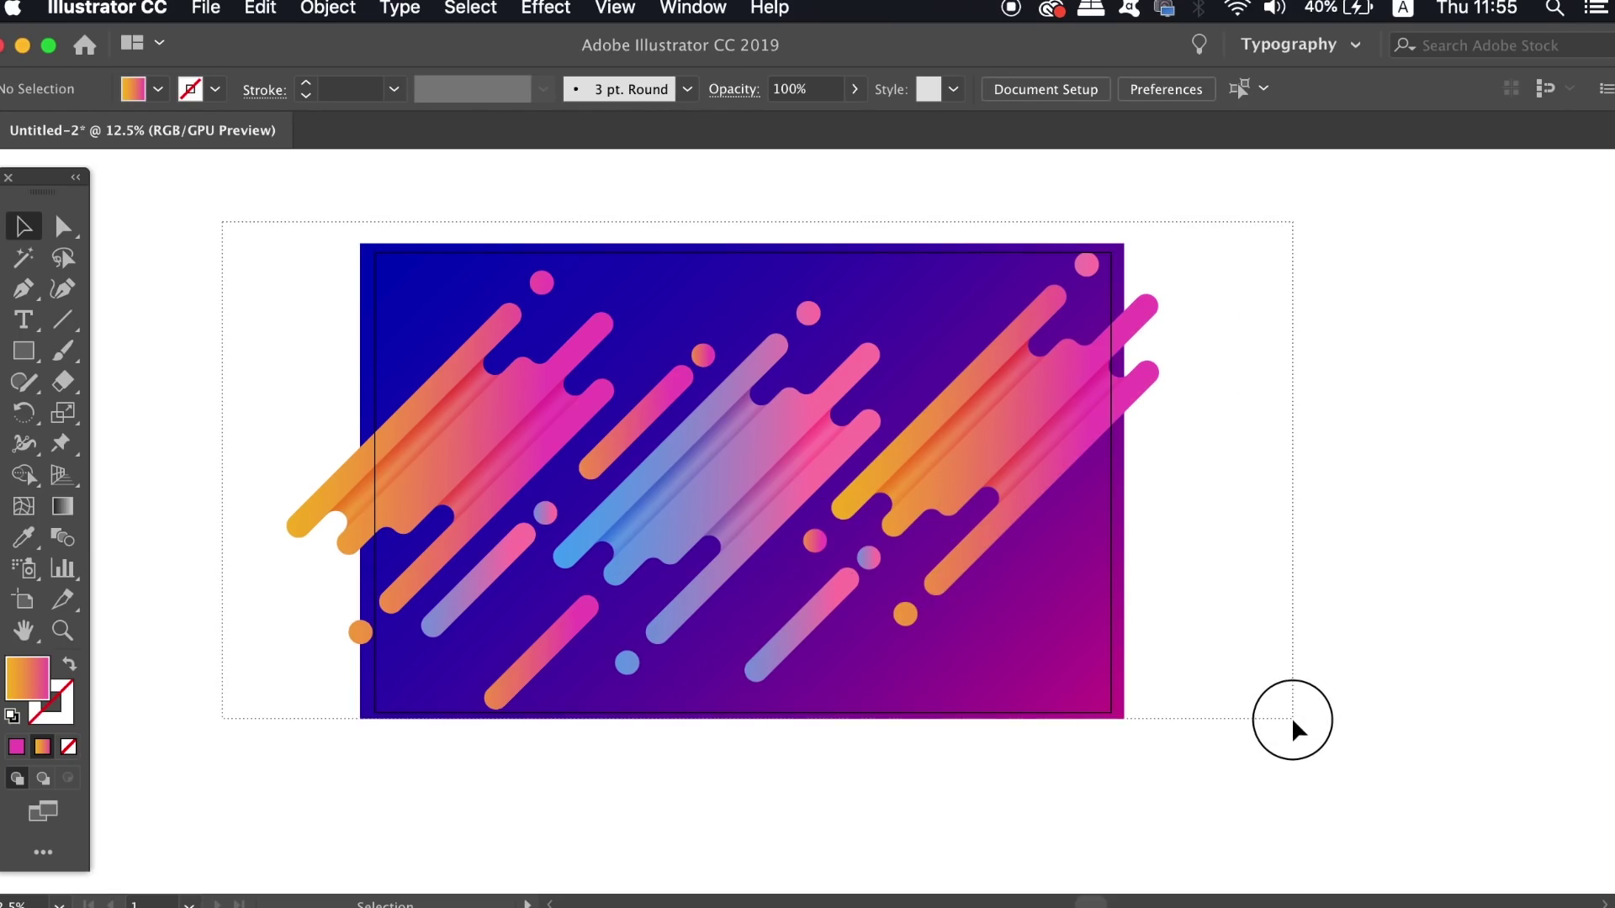
Select all the splatter artwork, scale it up past the edges, and move it up-right.
{"action": "key", "text": "super+a"}
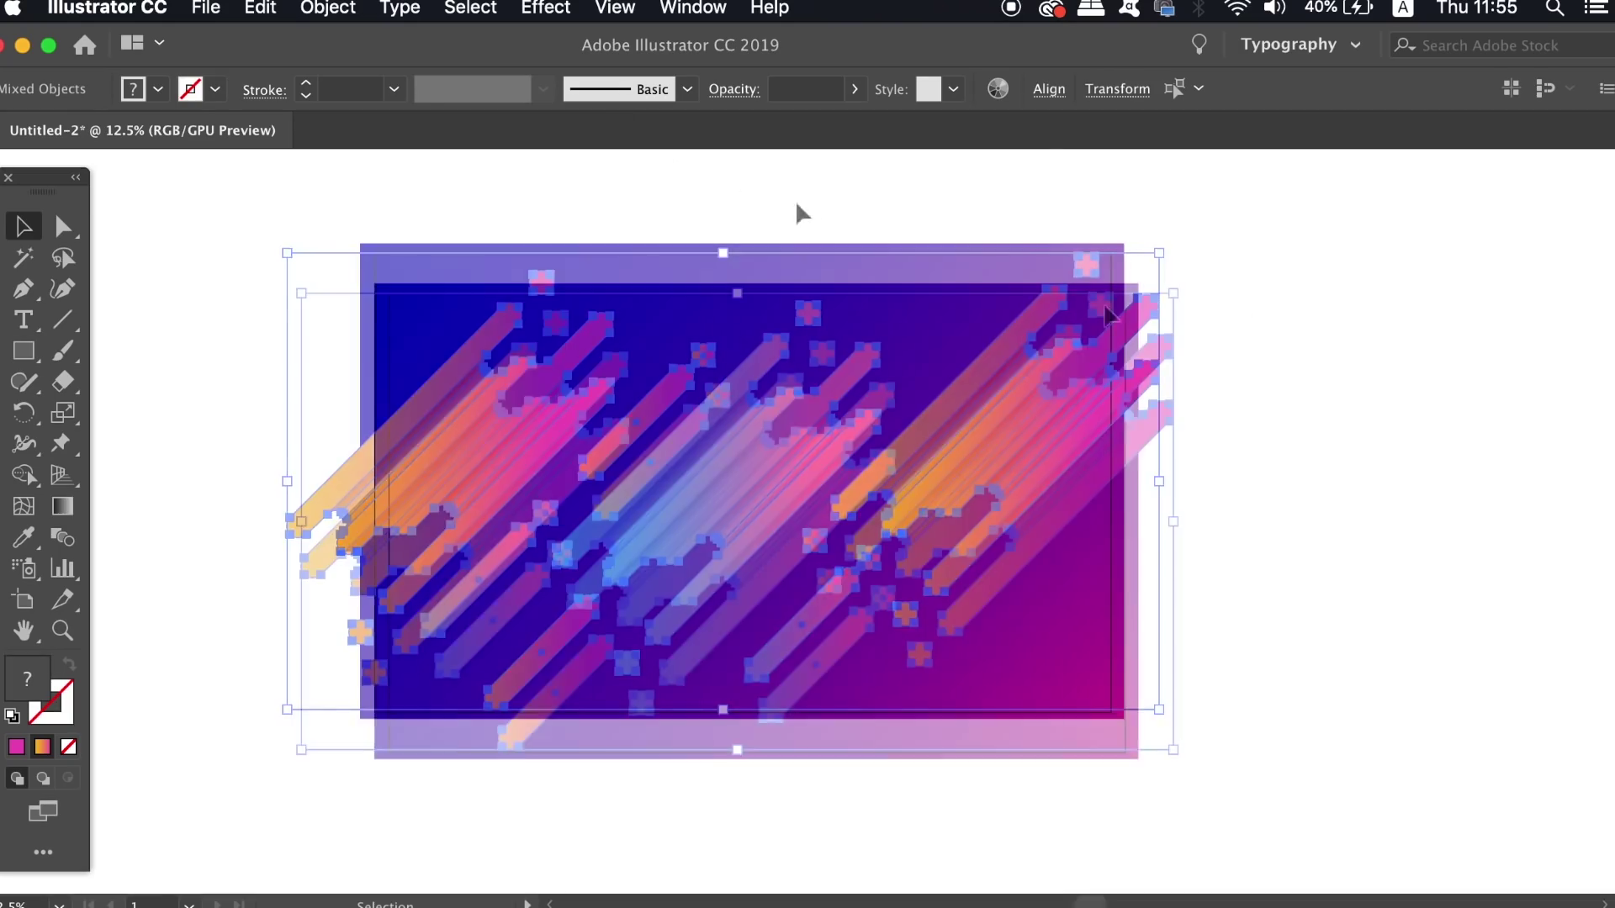
{"action": "left_click_drag", "start_coordinate": [1169, 293], "coordinate": [1384, 182]}
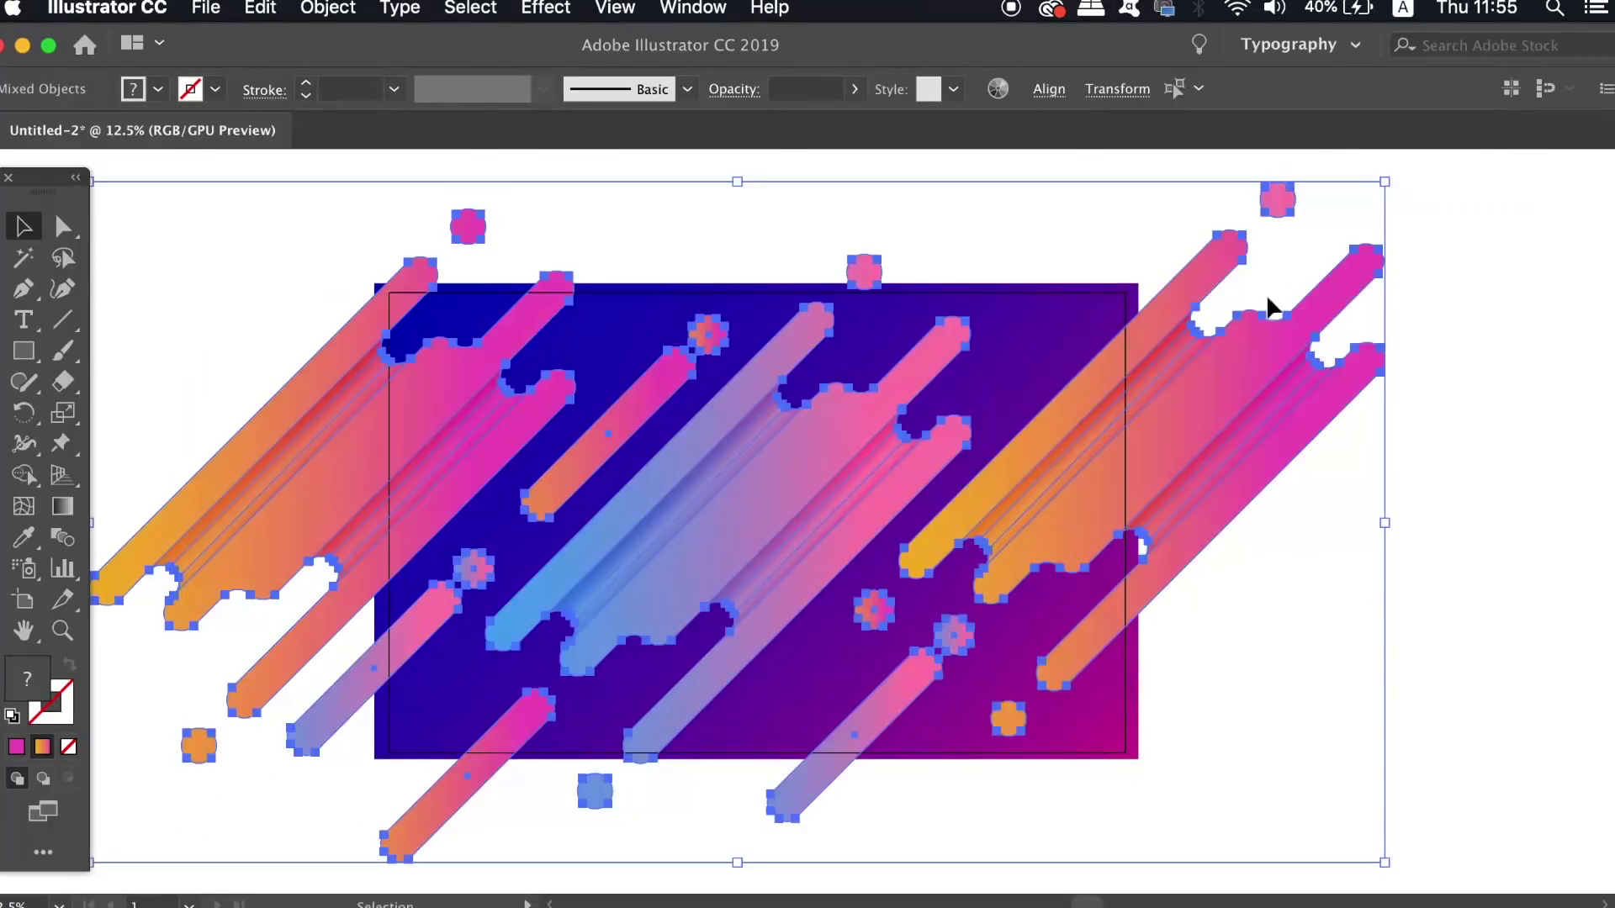
{"action": "left_click_drag", "start_coordinate": [1164, 419], "coordinate": [1210, 380]}
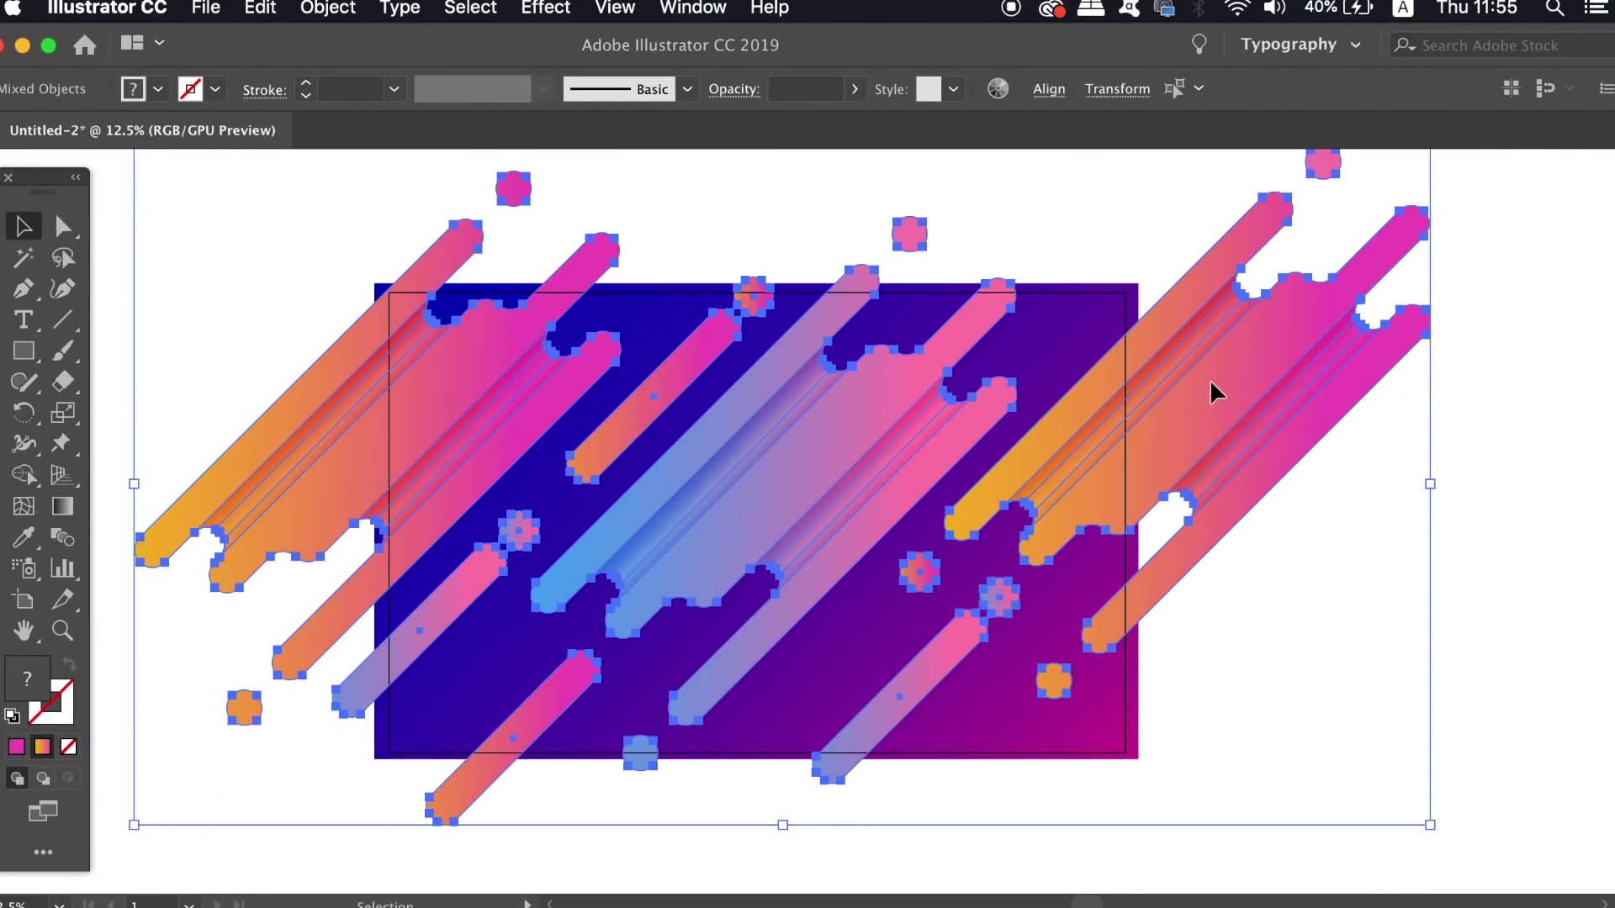
{"action": "left_click_drag", "start_coordinate": [1216, 405], "coordinate": [1253, 395]}
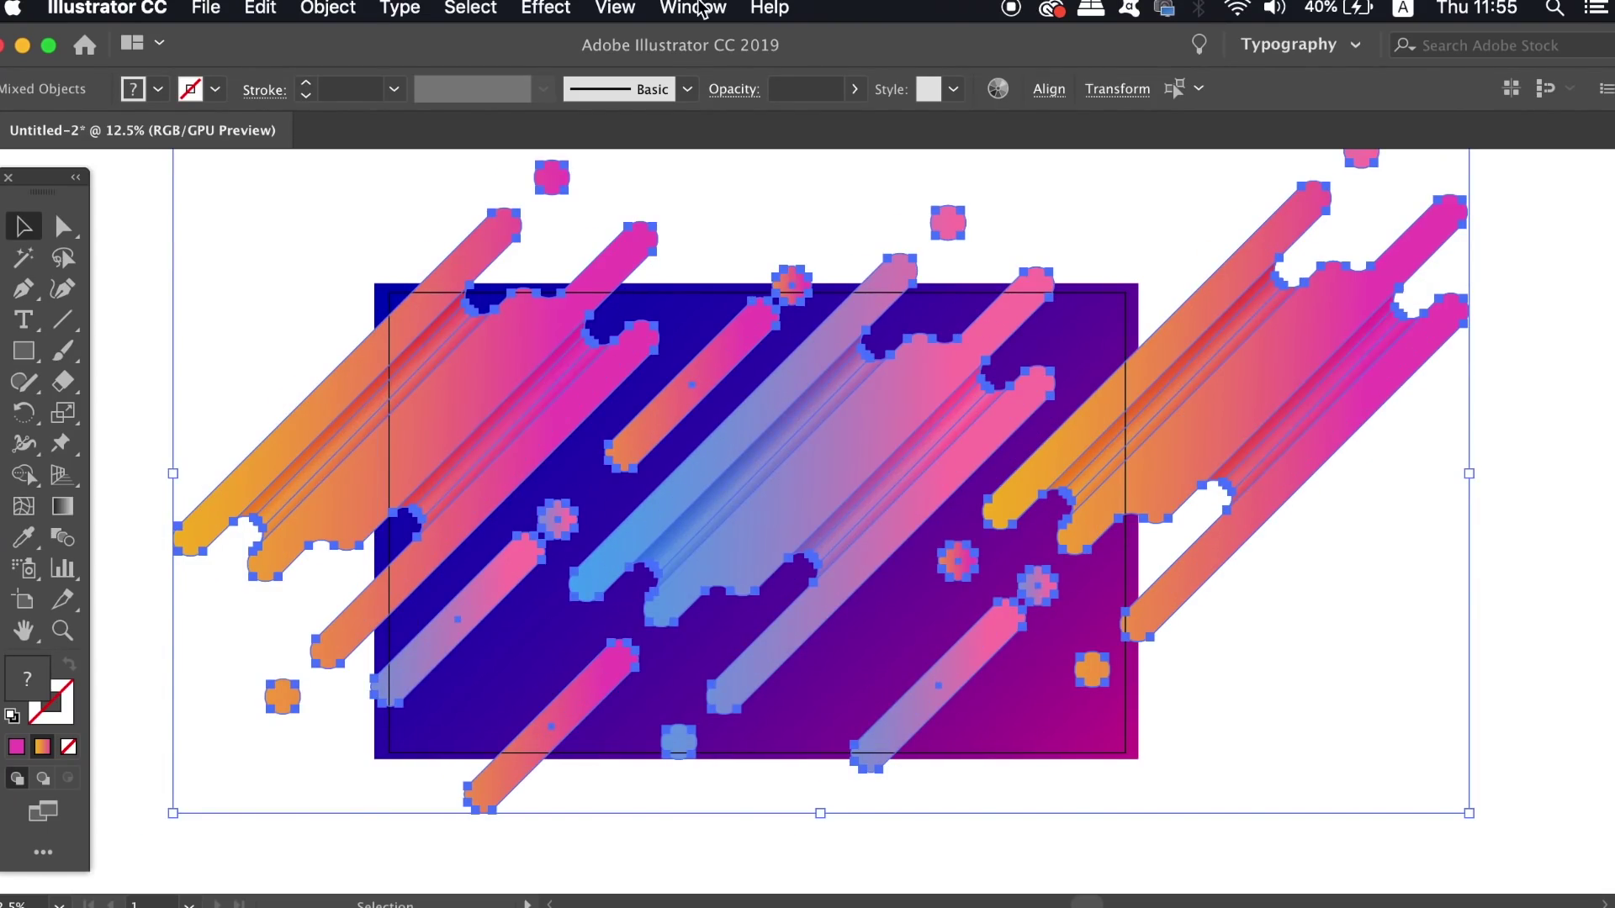
Apply an Overlay Drop Shadow effect with 30 px blur and 40 px Y offset.
{"action": "left_click", "coordinate": [530, 8]}
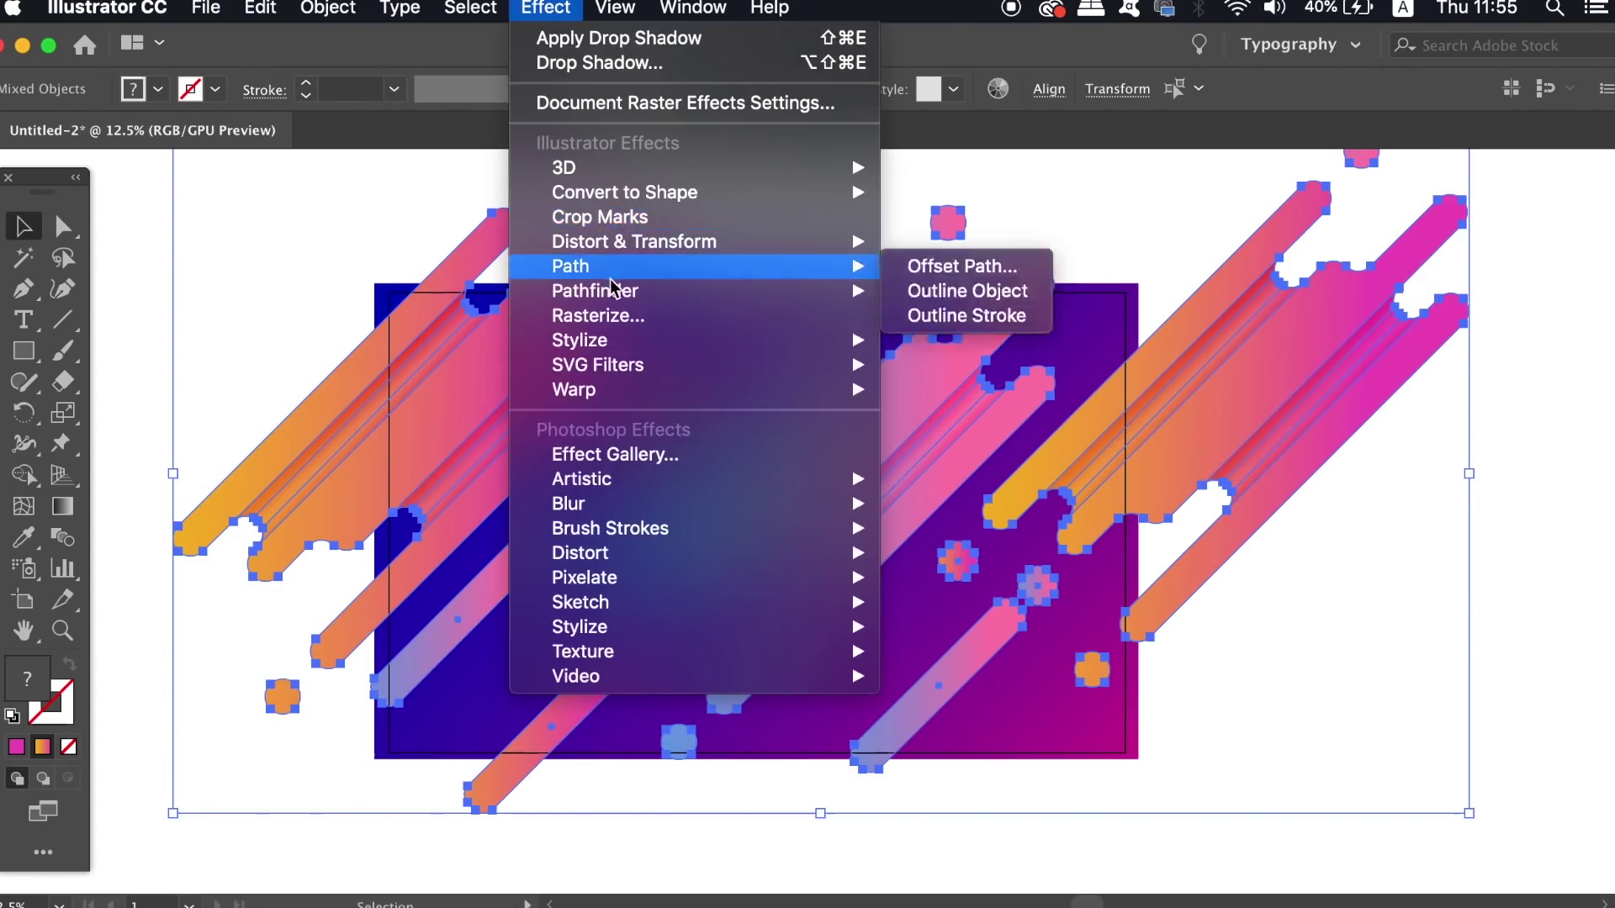
{"action": "mouse_move", "coordinate": [579, 340]}
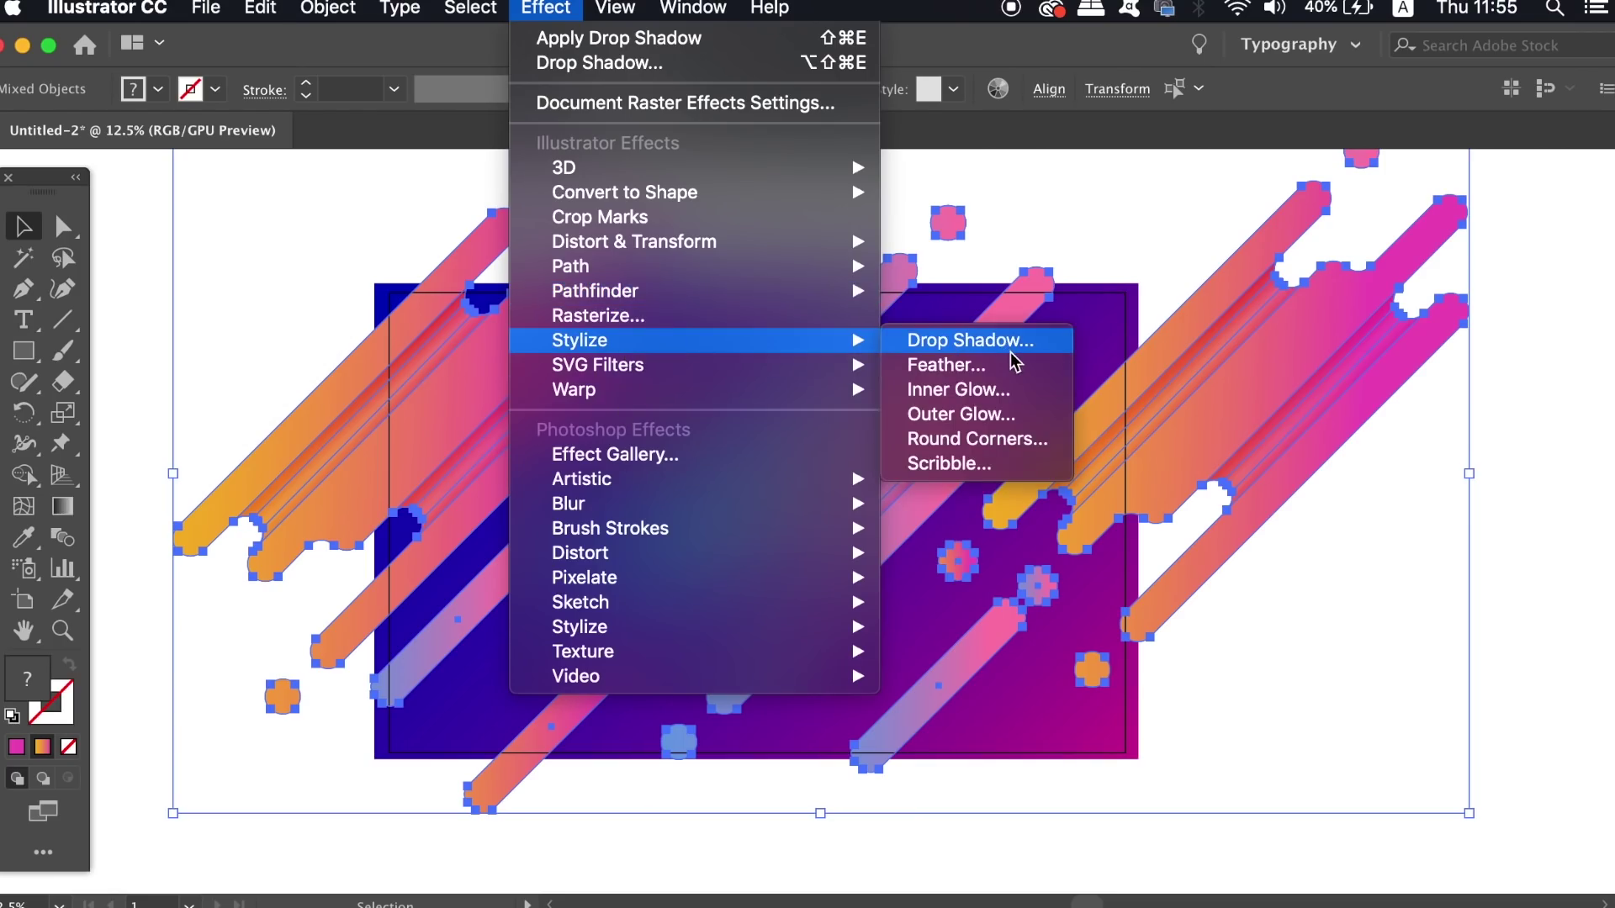
{"action": "left_click", "coordinate": [1016, 349]}
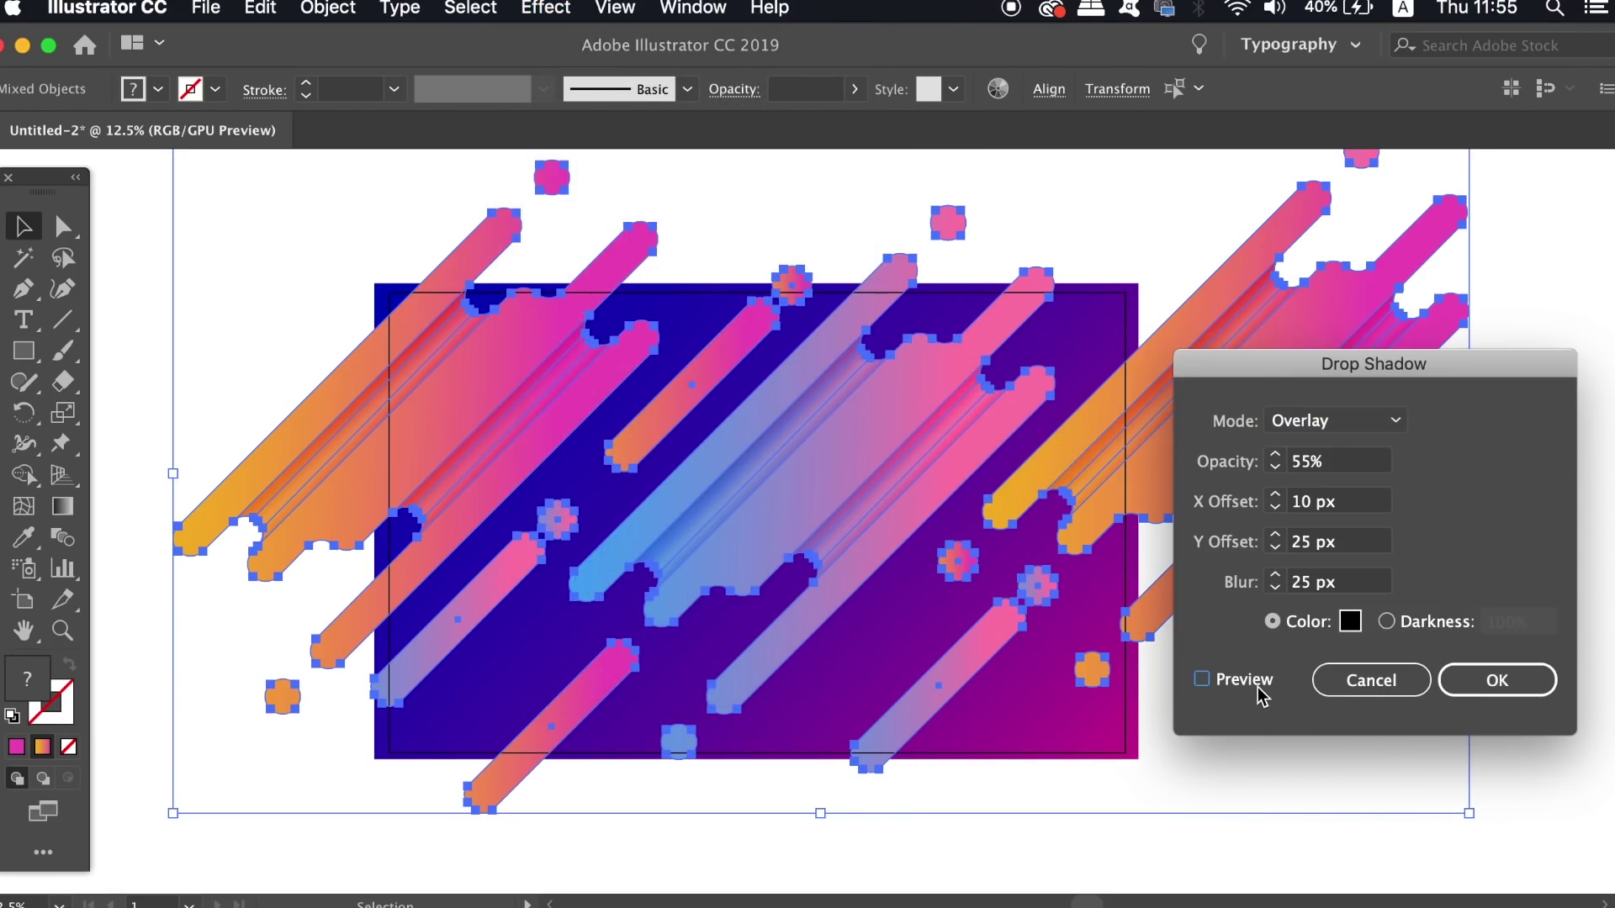
{"action": "left_click", "coordinate": [1201, 680]}
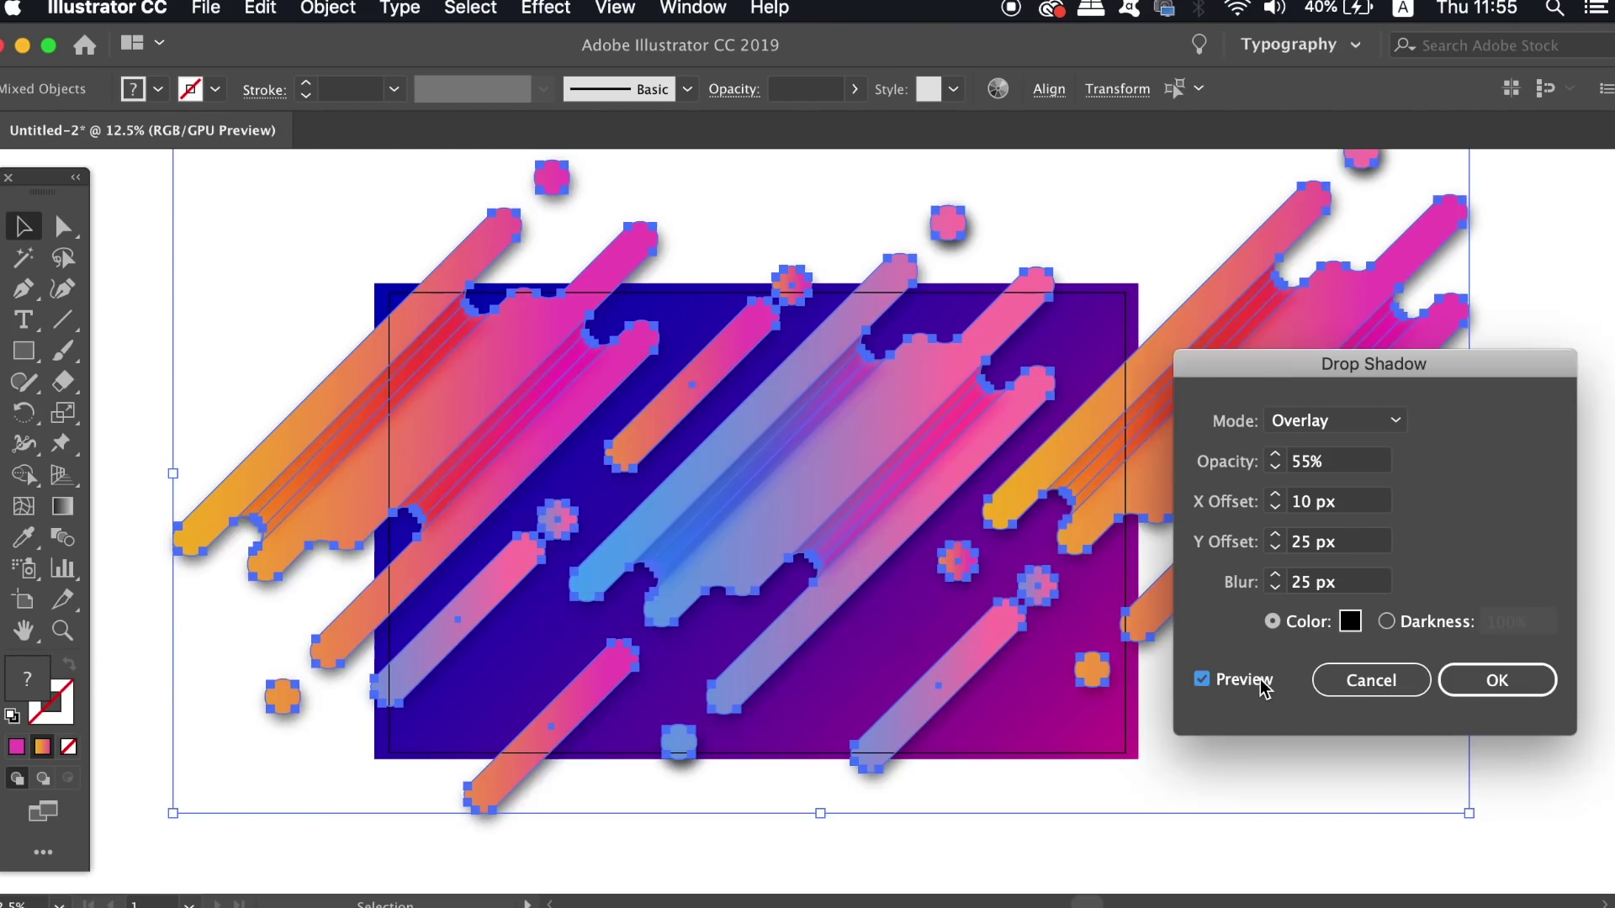
{"action": "left_click", "coordinate": [1353, 582]}
{"action": "type", "text": "30"}
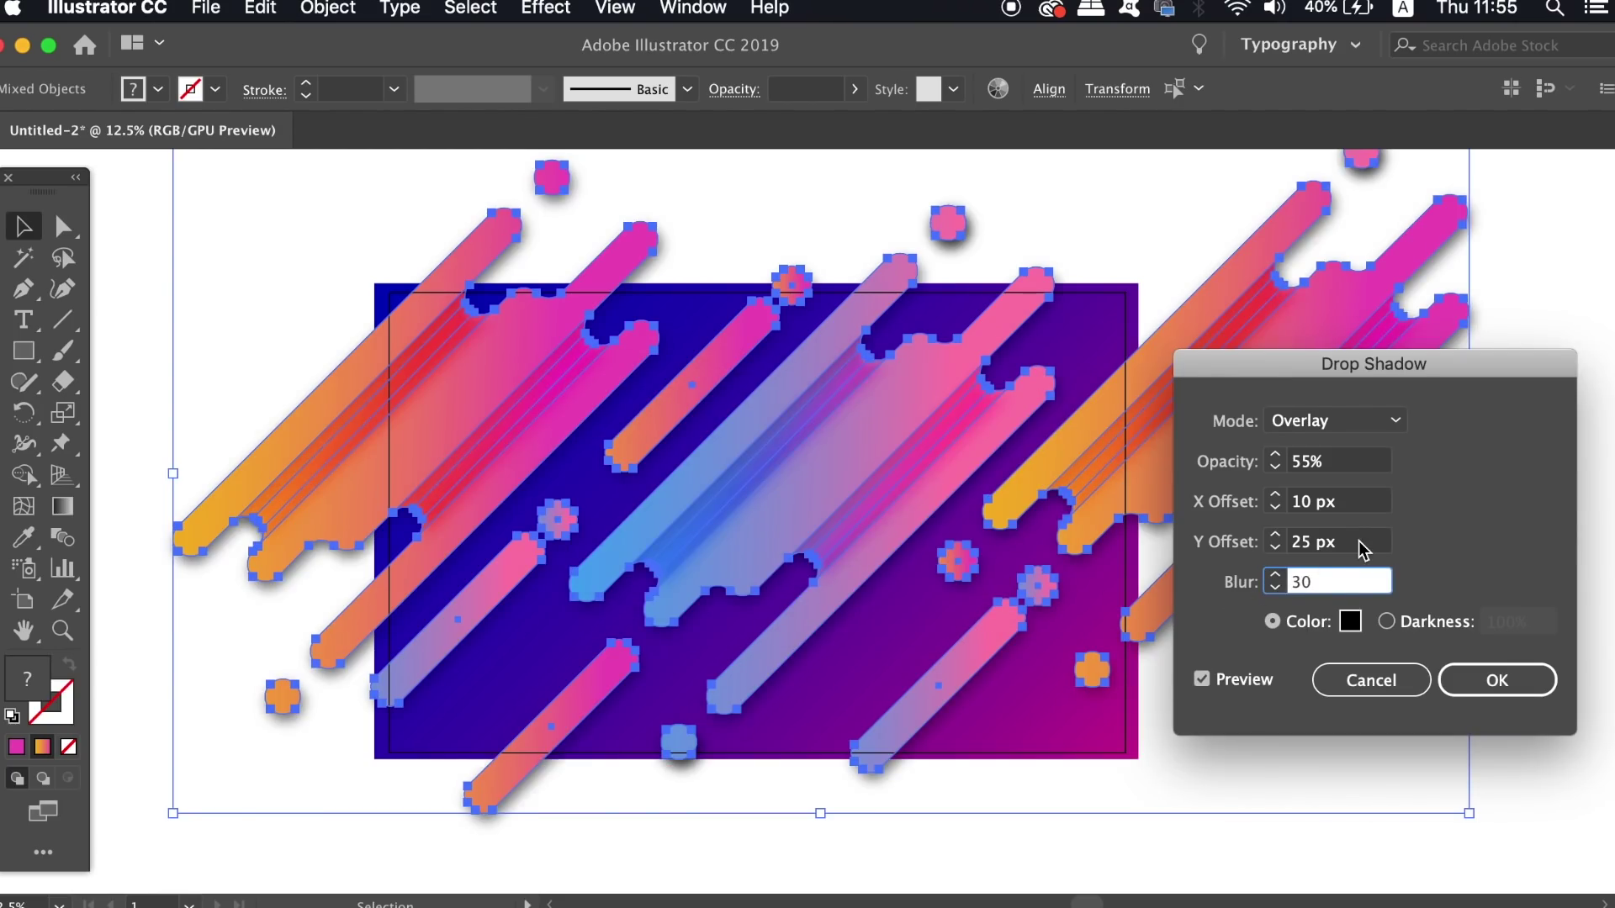
{"action": "key", "text": "shift+Tab"}
{"action": "type", "text": "40"}
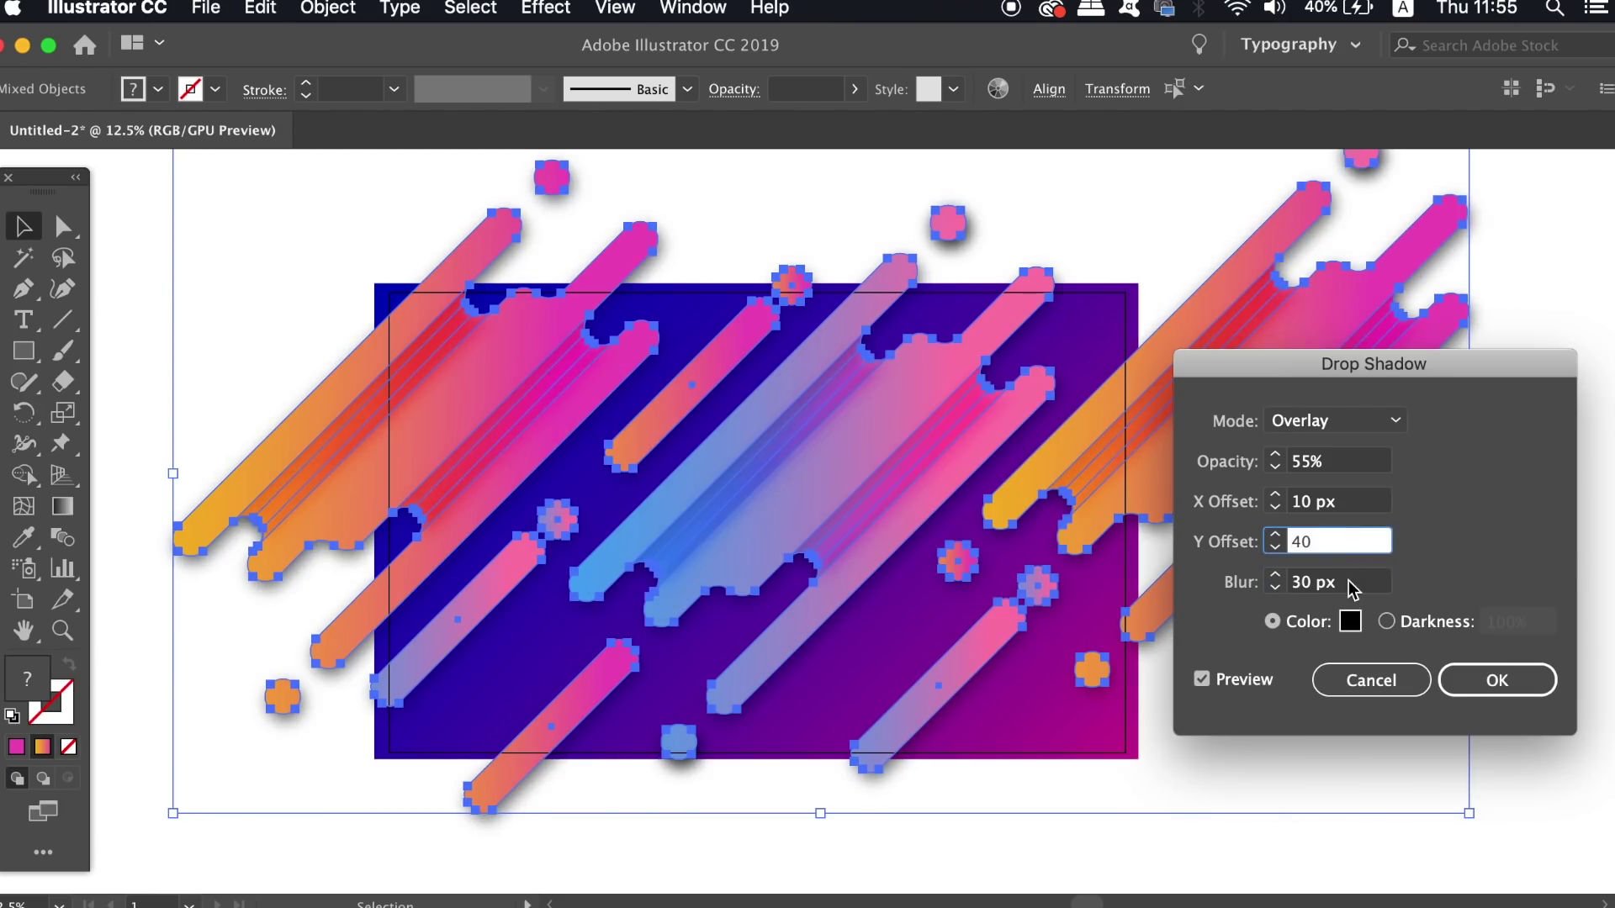
{"action": "key", "text": "Tab"}
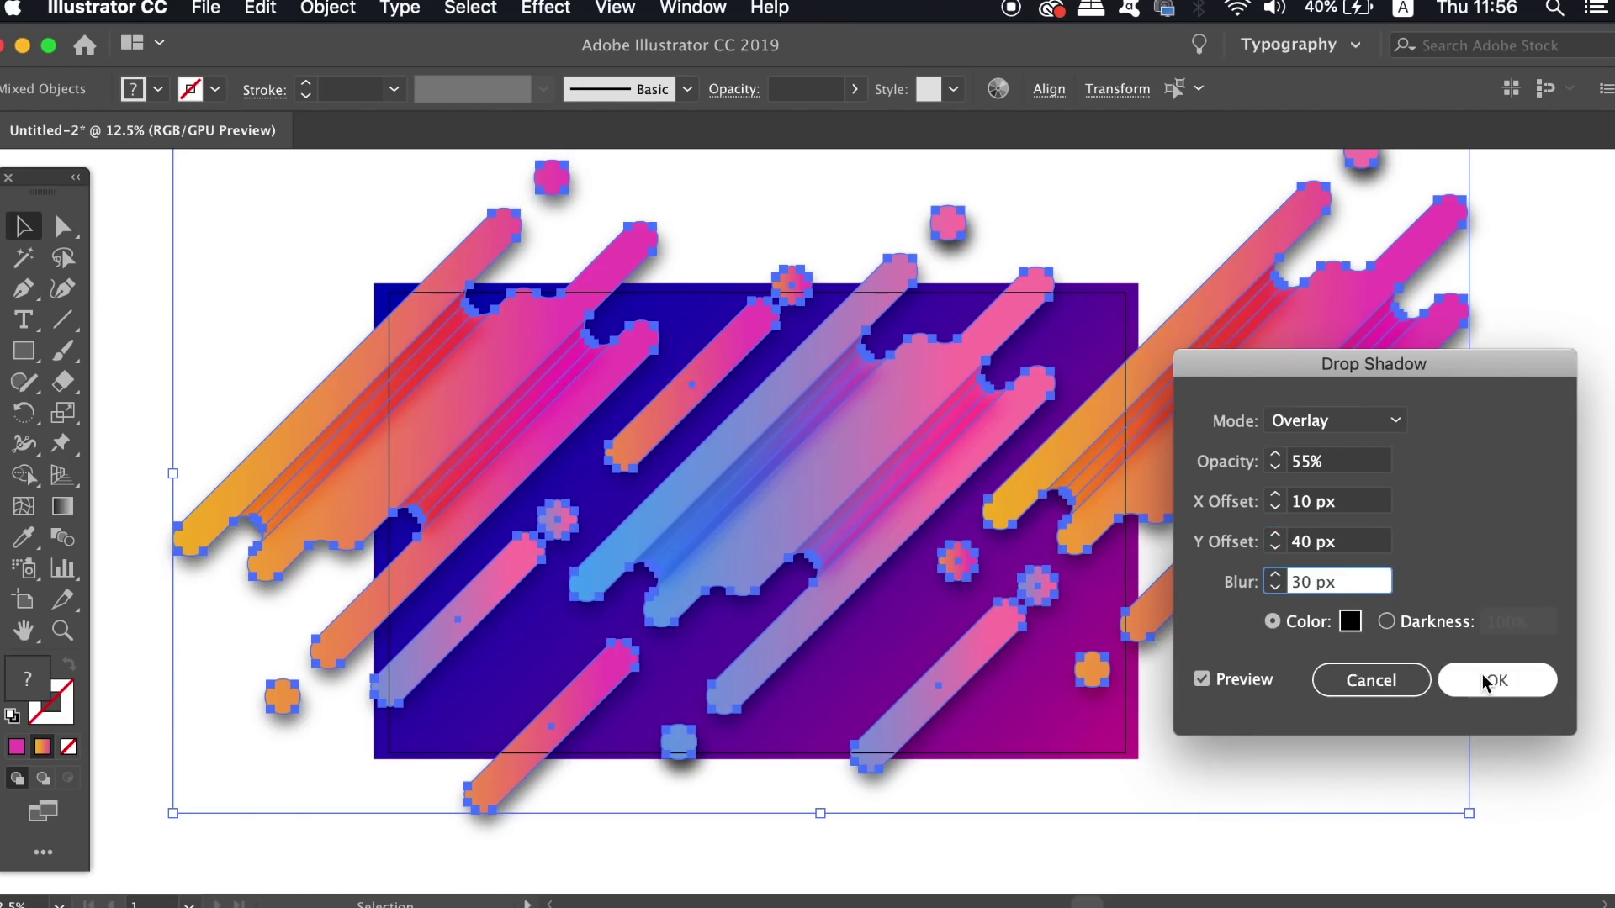
{"action": "left_click", "coordinate": [1497, 680]}
{"action": "left_click", "coordinate": [1389, 674]}
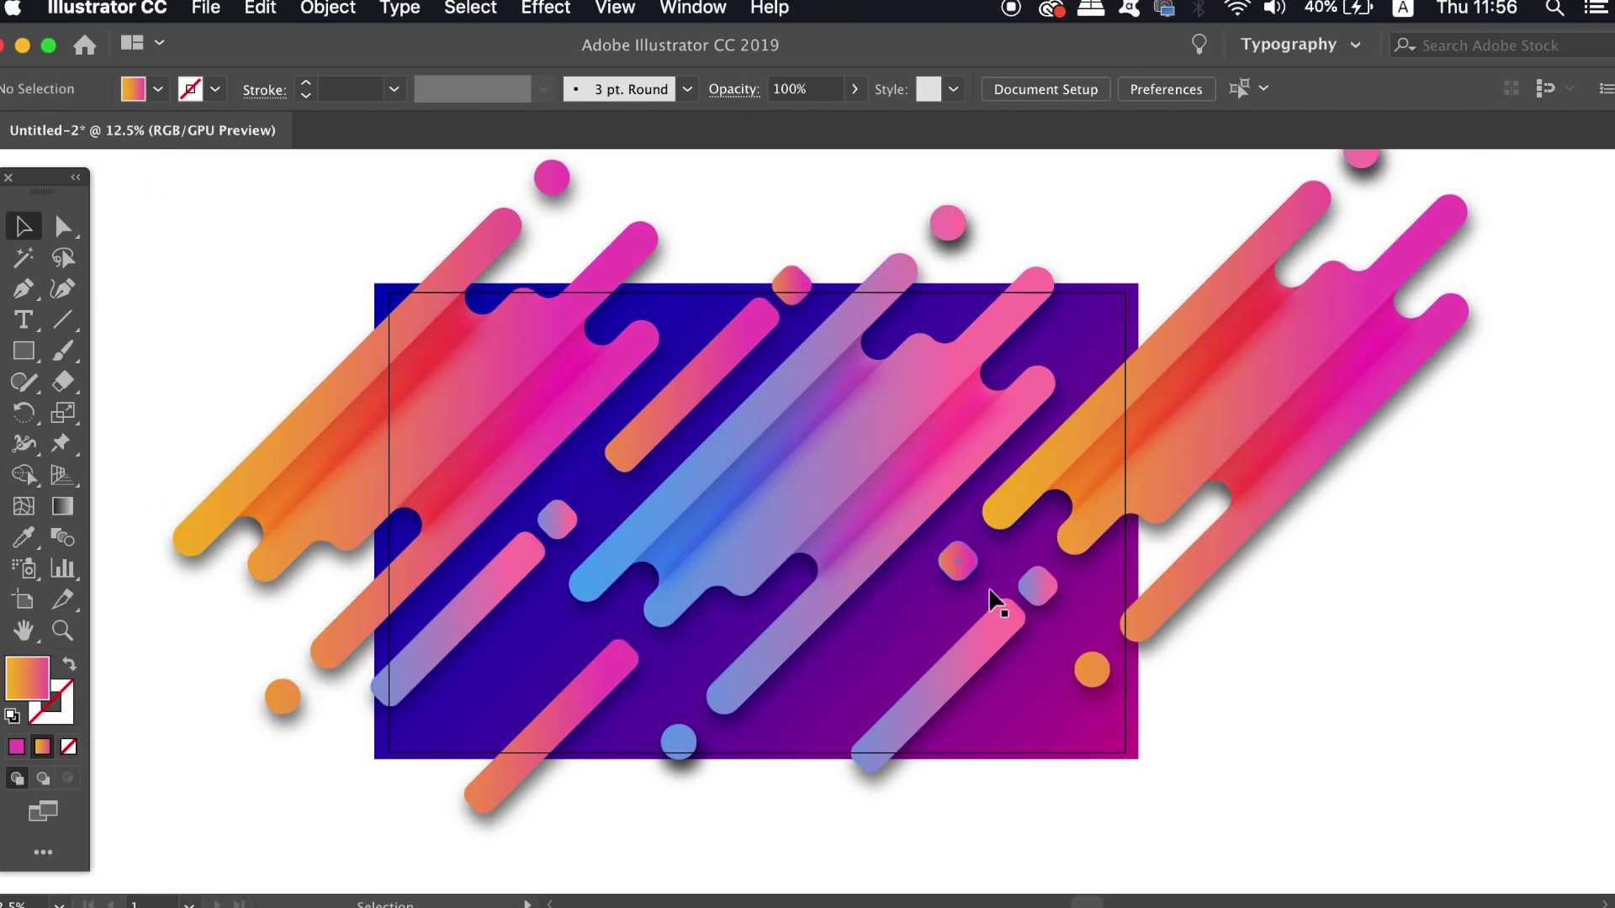
Round the small diamond and the blue-gradient square fully into circles.
{"action": "left_click", "coordinate": [957, 562]}
{"action": "key", "text": "ctrl+equal"}
{"action": "key", "text": "ctrl+equal"}
{"action": "key", "text": "ctrl+equal"}
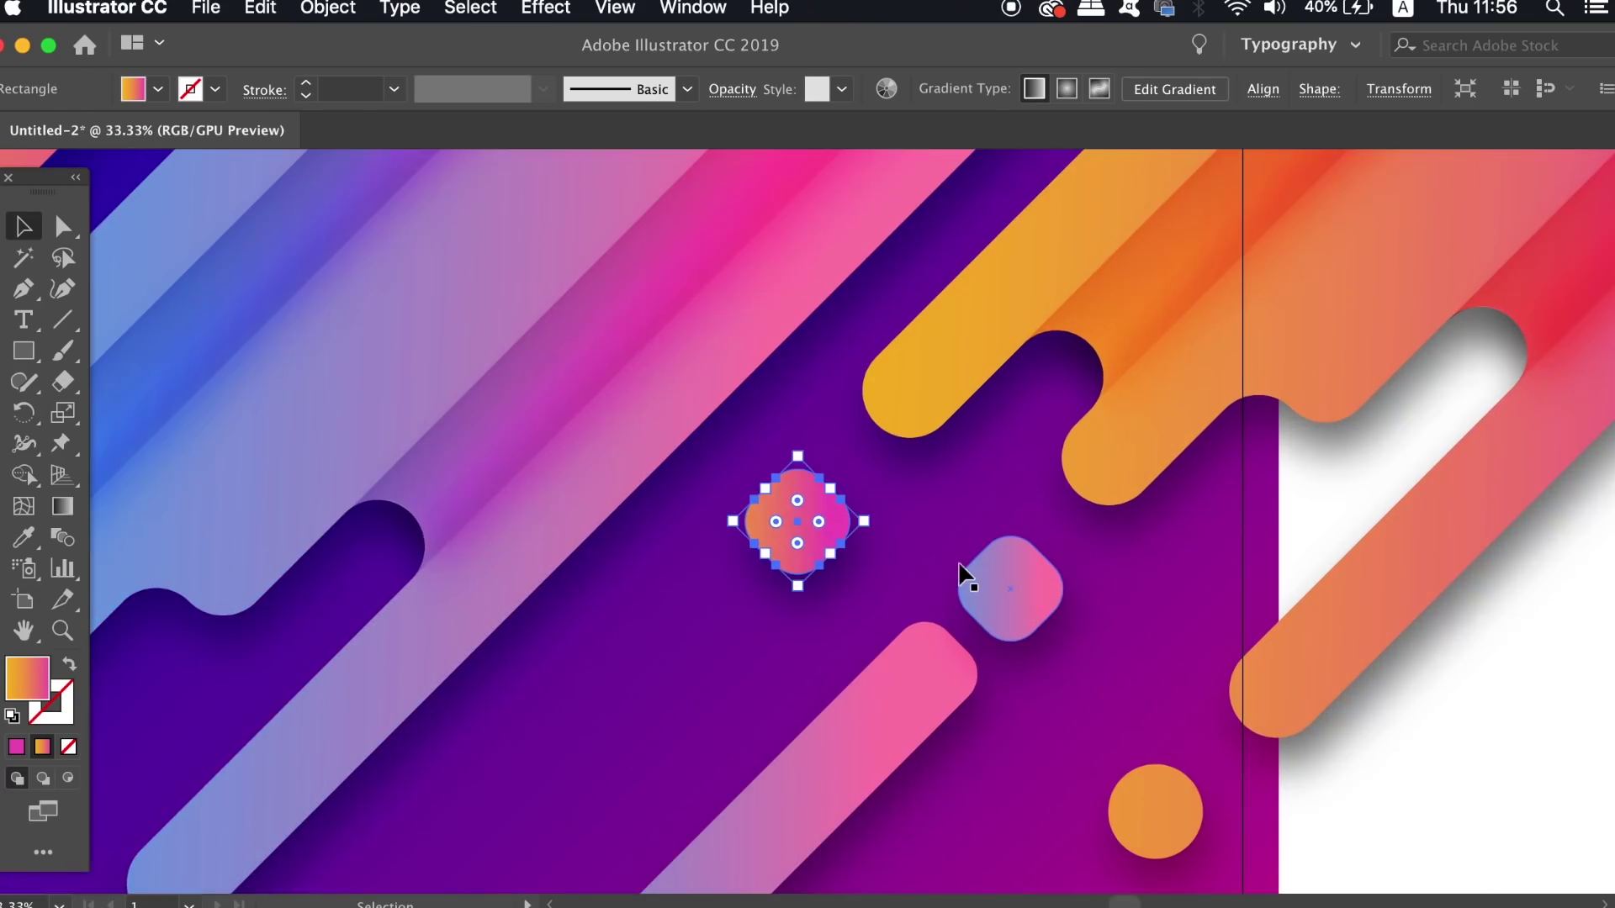
{"action": "key", "text": "a"}
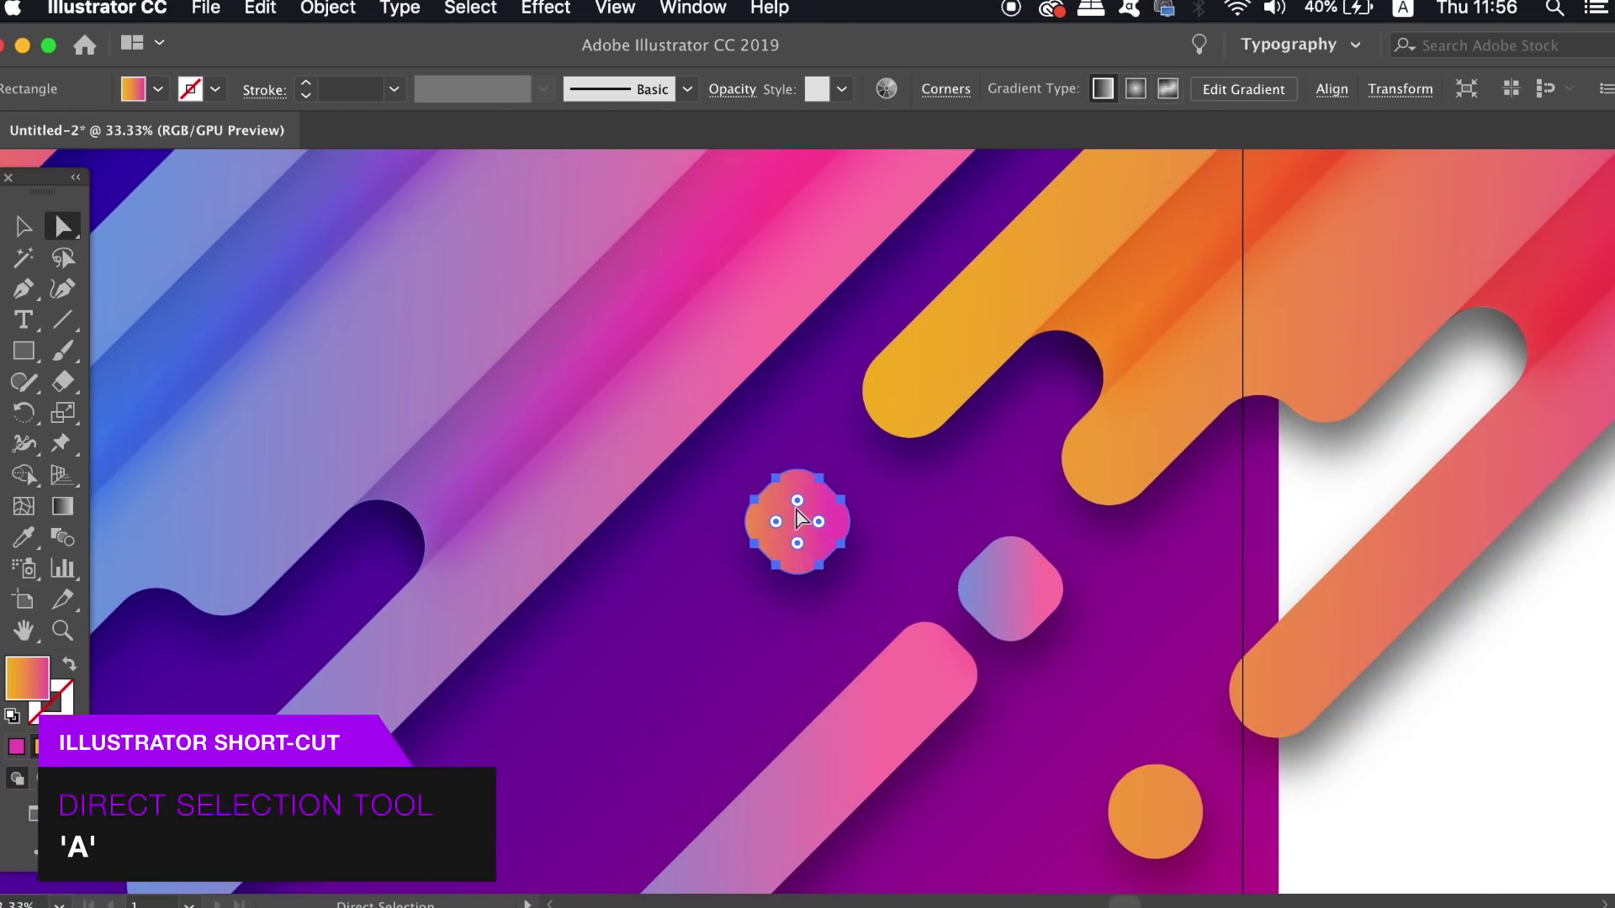
{"action": "left_click_drag", "start_coordinate": [797, 506], "coordinate": [798, 553]}
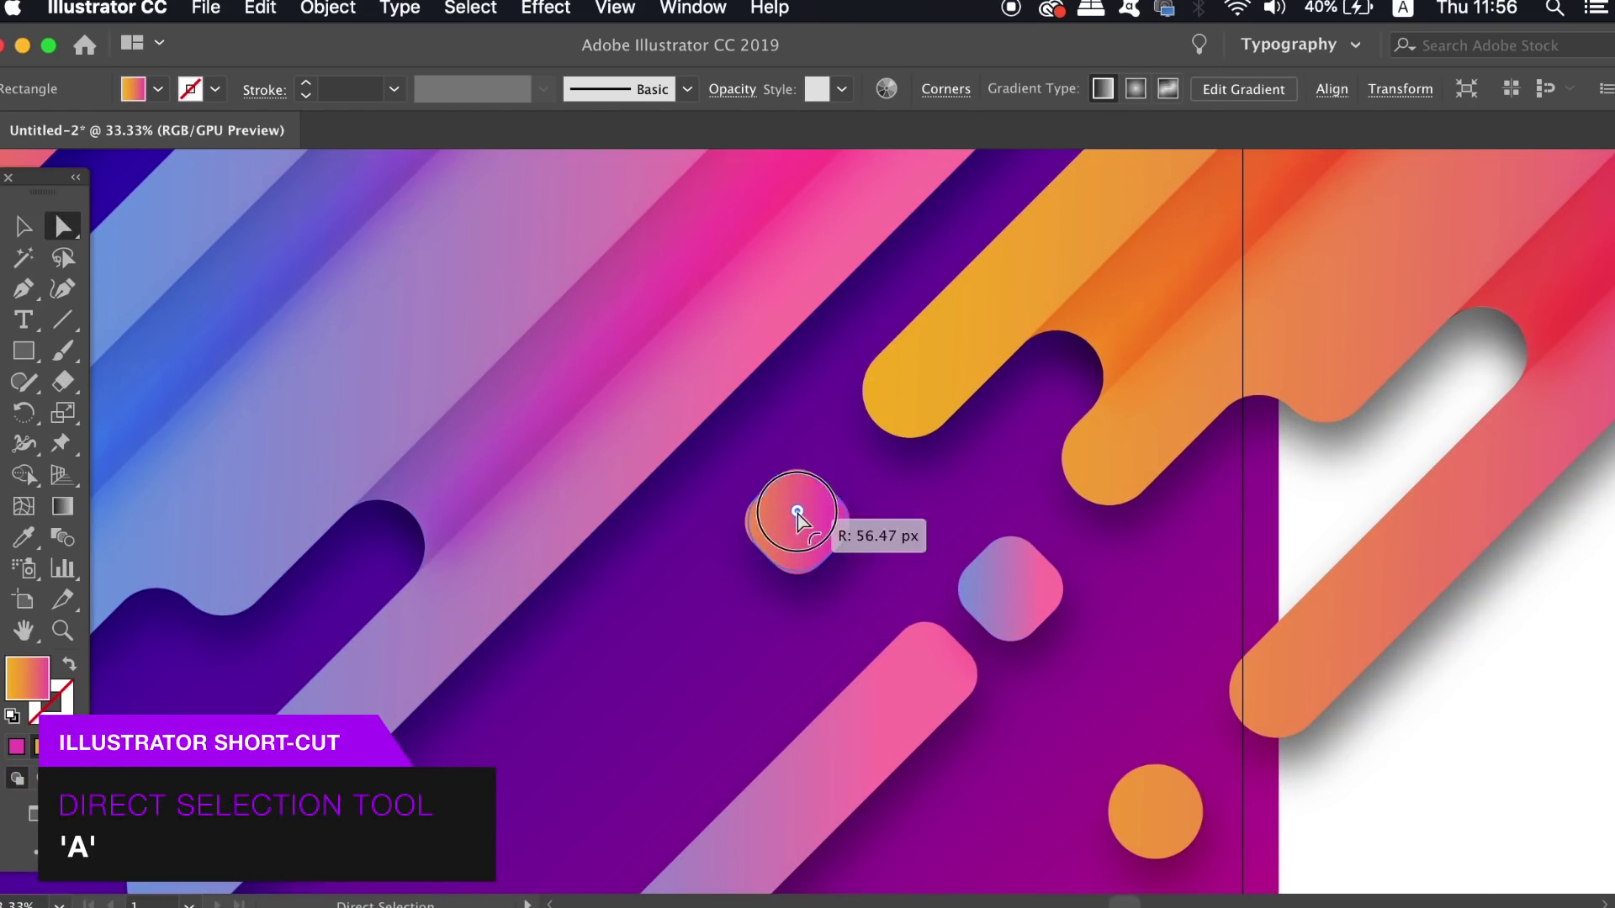
{"action": "left_click", "coordinate": [1014, 588]}
{"action": "left_click_drag", "start_coordinate": [1010, 588], "coordinate": [1016, 632]}
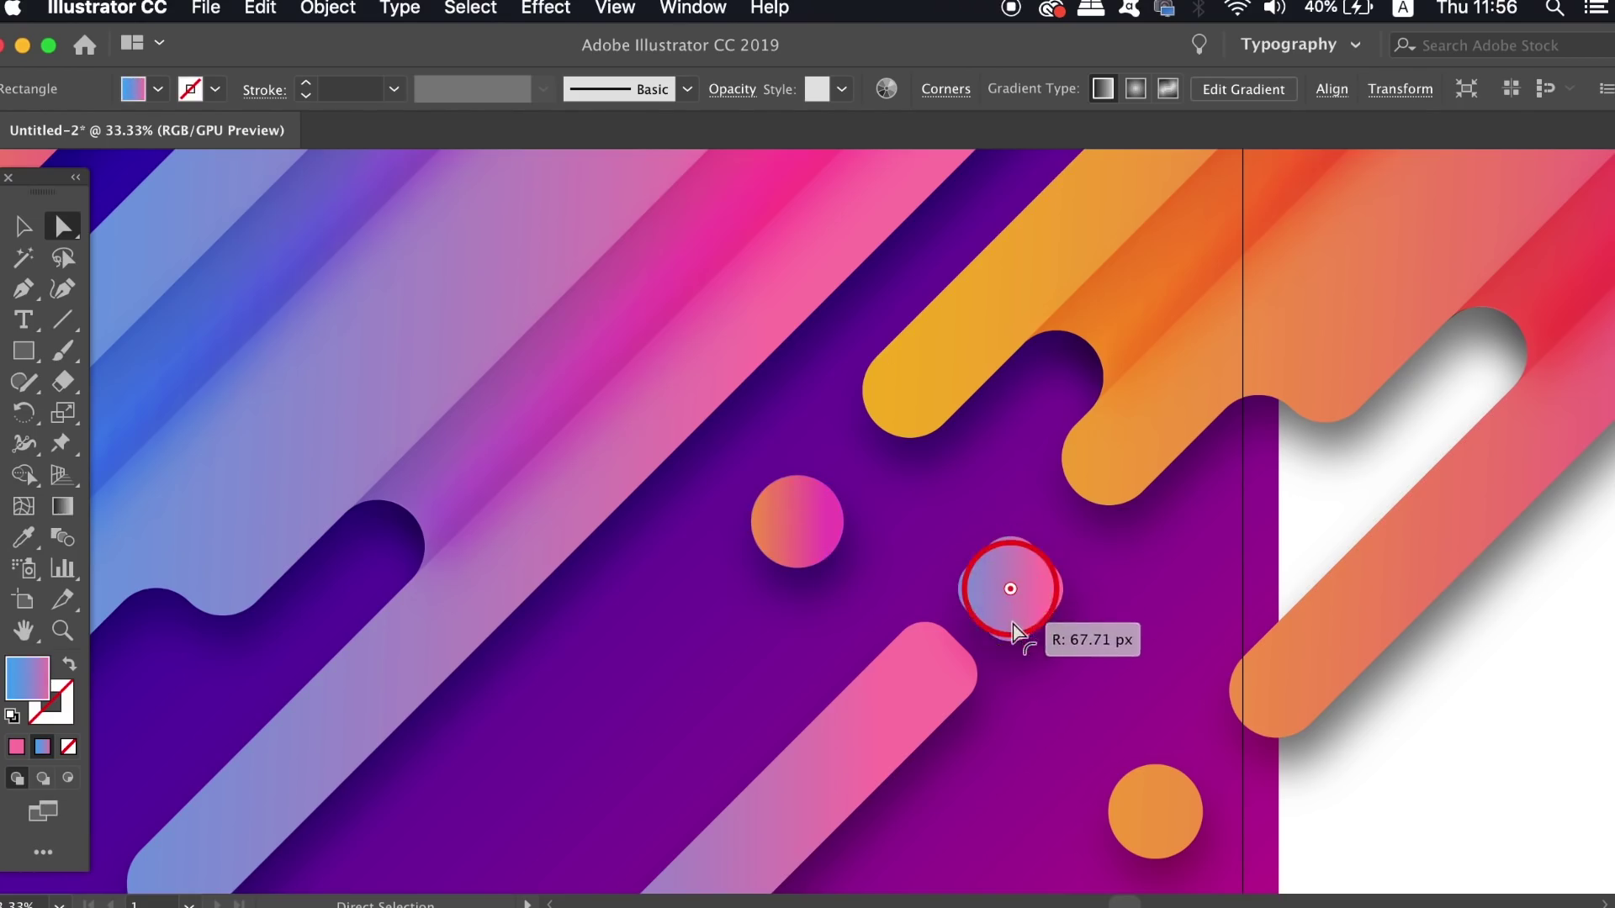
Round the remaining two small squares into circles, then zoom out to the whole artboard.
{"action": "left_click_drag", "start_coordinate": [685, 542], "coordinate": [1290, 542]}
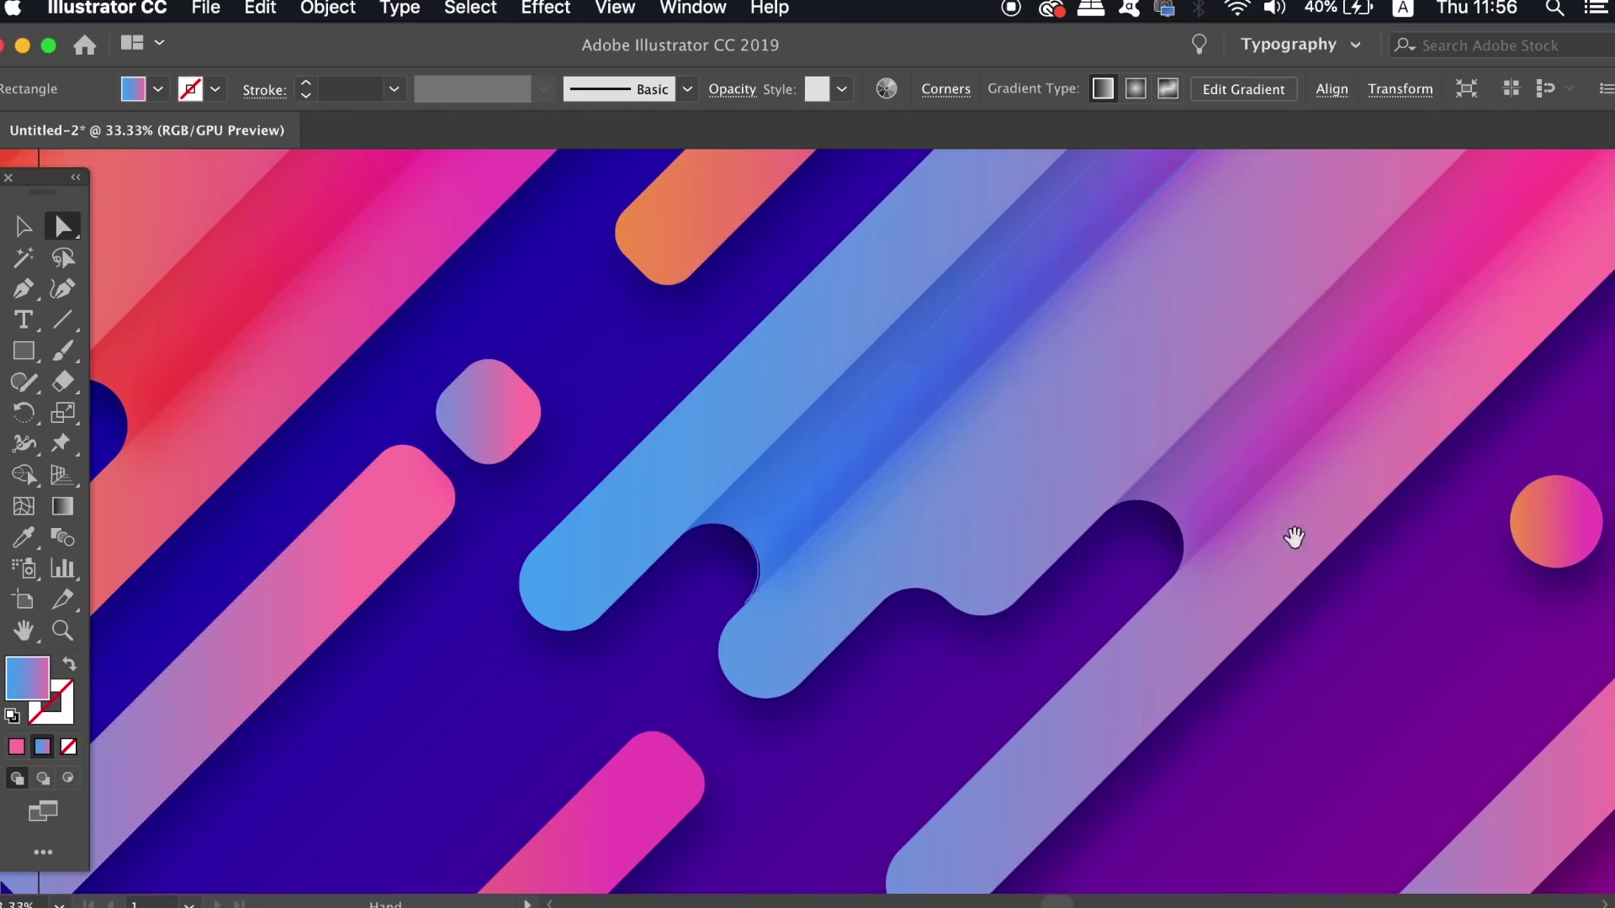
{"action": "left_click", "coordinate": [485, 394]}
{"action": "left_click_drag", "start_coordinate": [487, 408], "coordinate": [493, 494]}
{"action": "left_click_drag", "start_coordinate": [882, 638], "coordinate": [876, 646]}
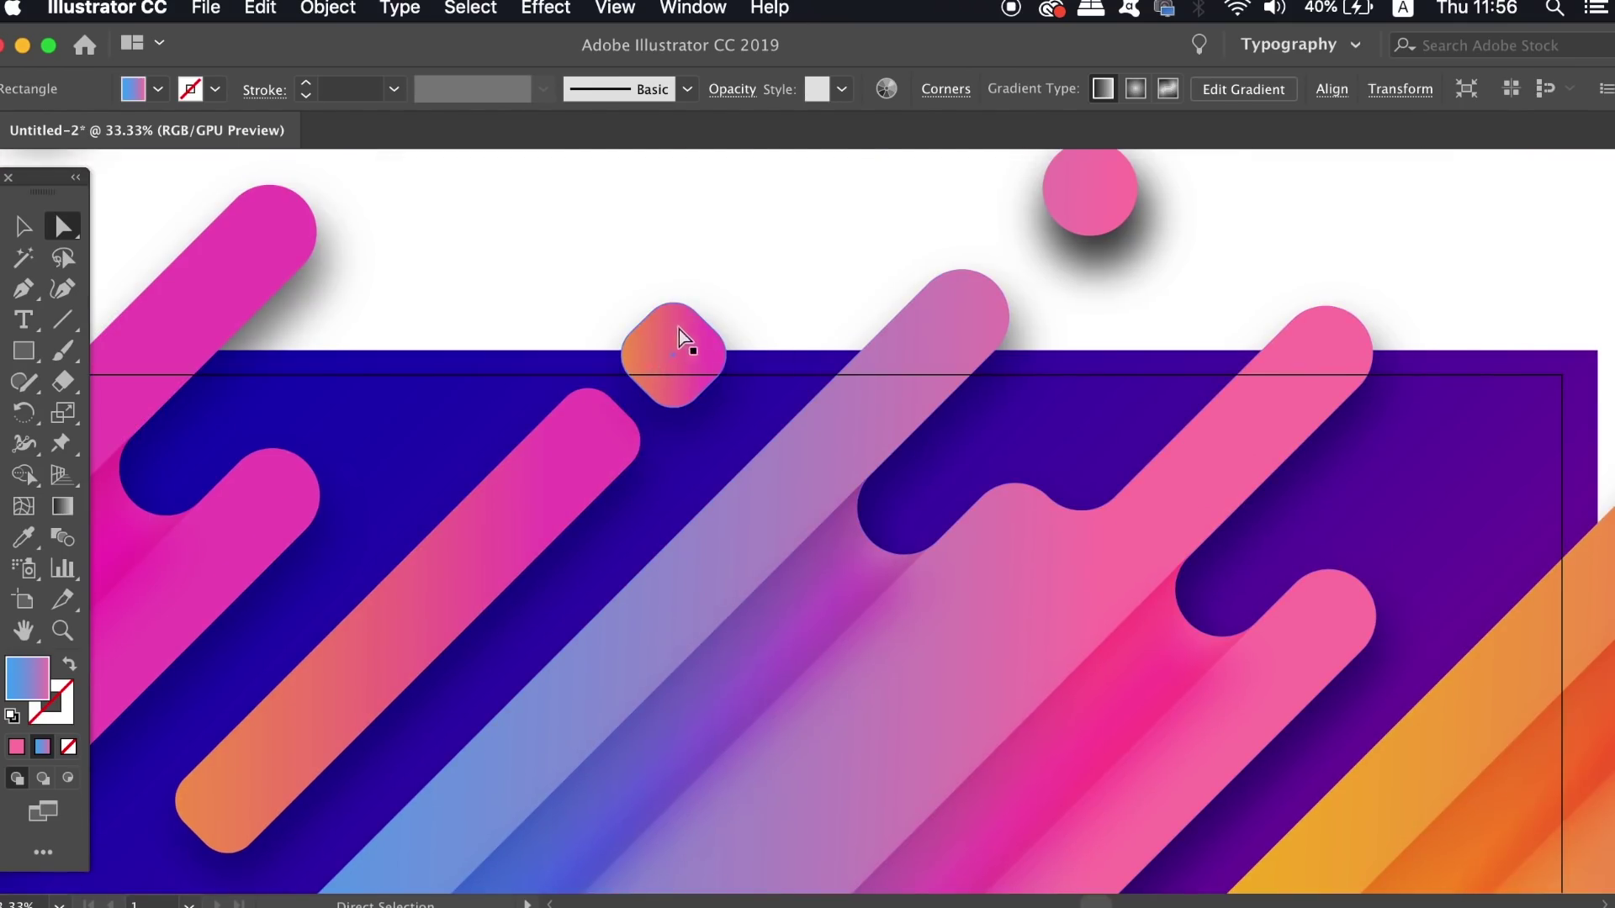
{"action": "left_click", "coordinate": [681, 338]}
{"action": "left_click_drag", "start_coordinate": [677, 331], "coordinate": [694, 402]}
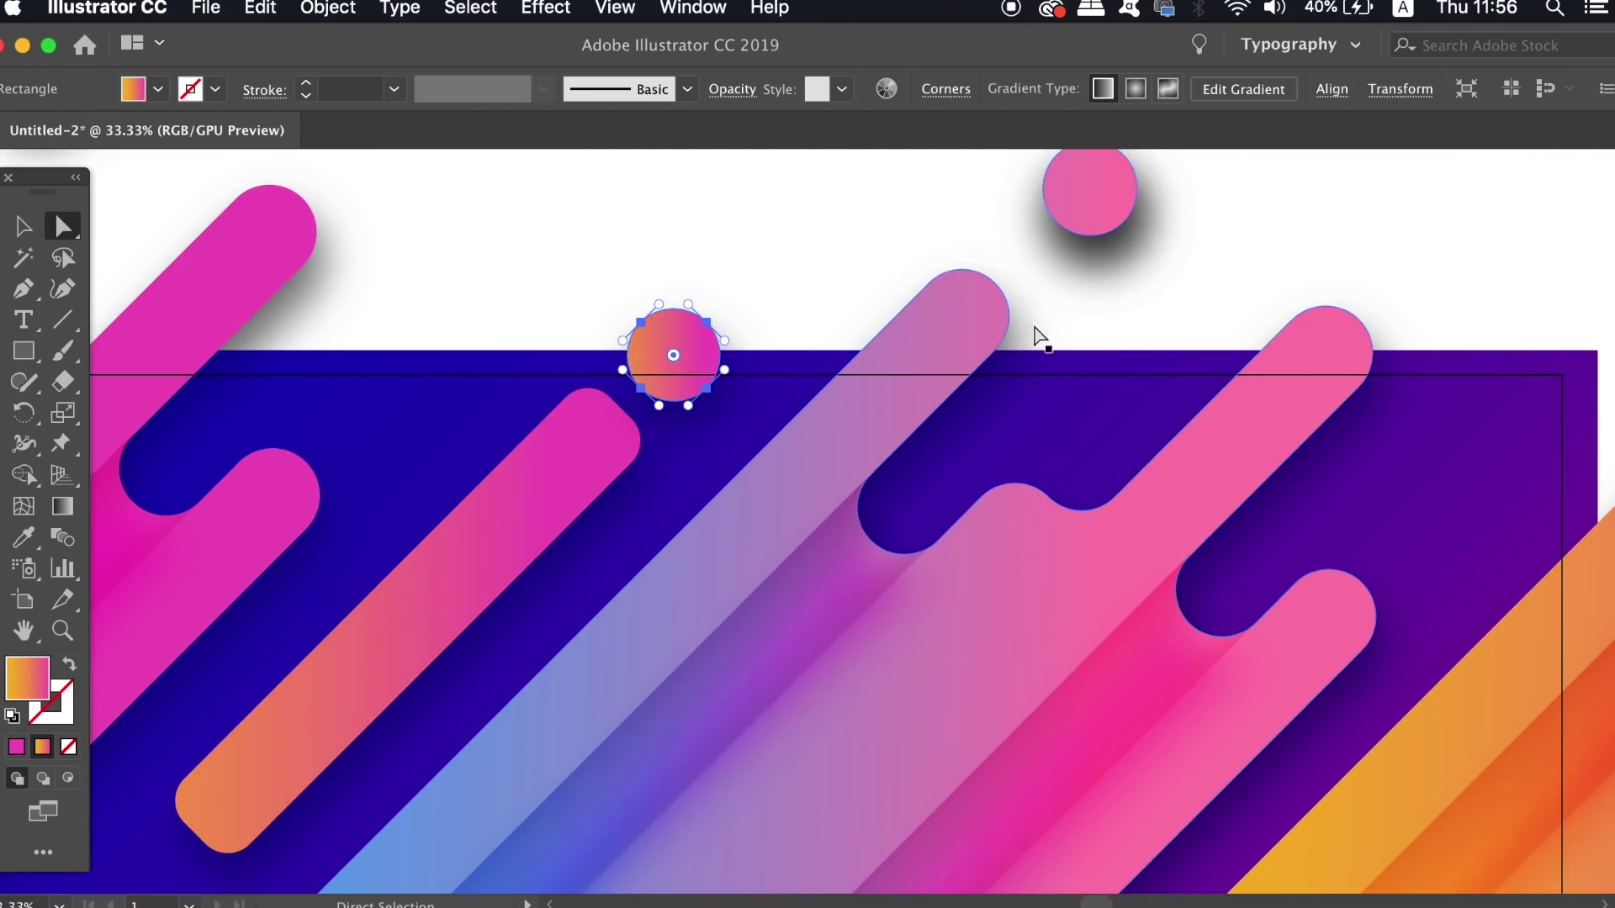
{"action": "left_click", "coordinate": [800, 216]}
{"action": "key", "text": "ctrl+minus"}
{"action": "left_click_drag", "start_coordinate": [911, 341], "coordinate": [947, 280]}
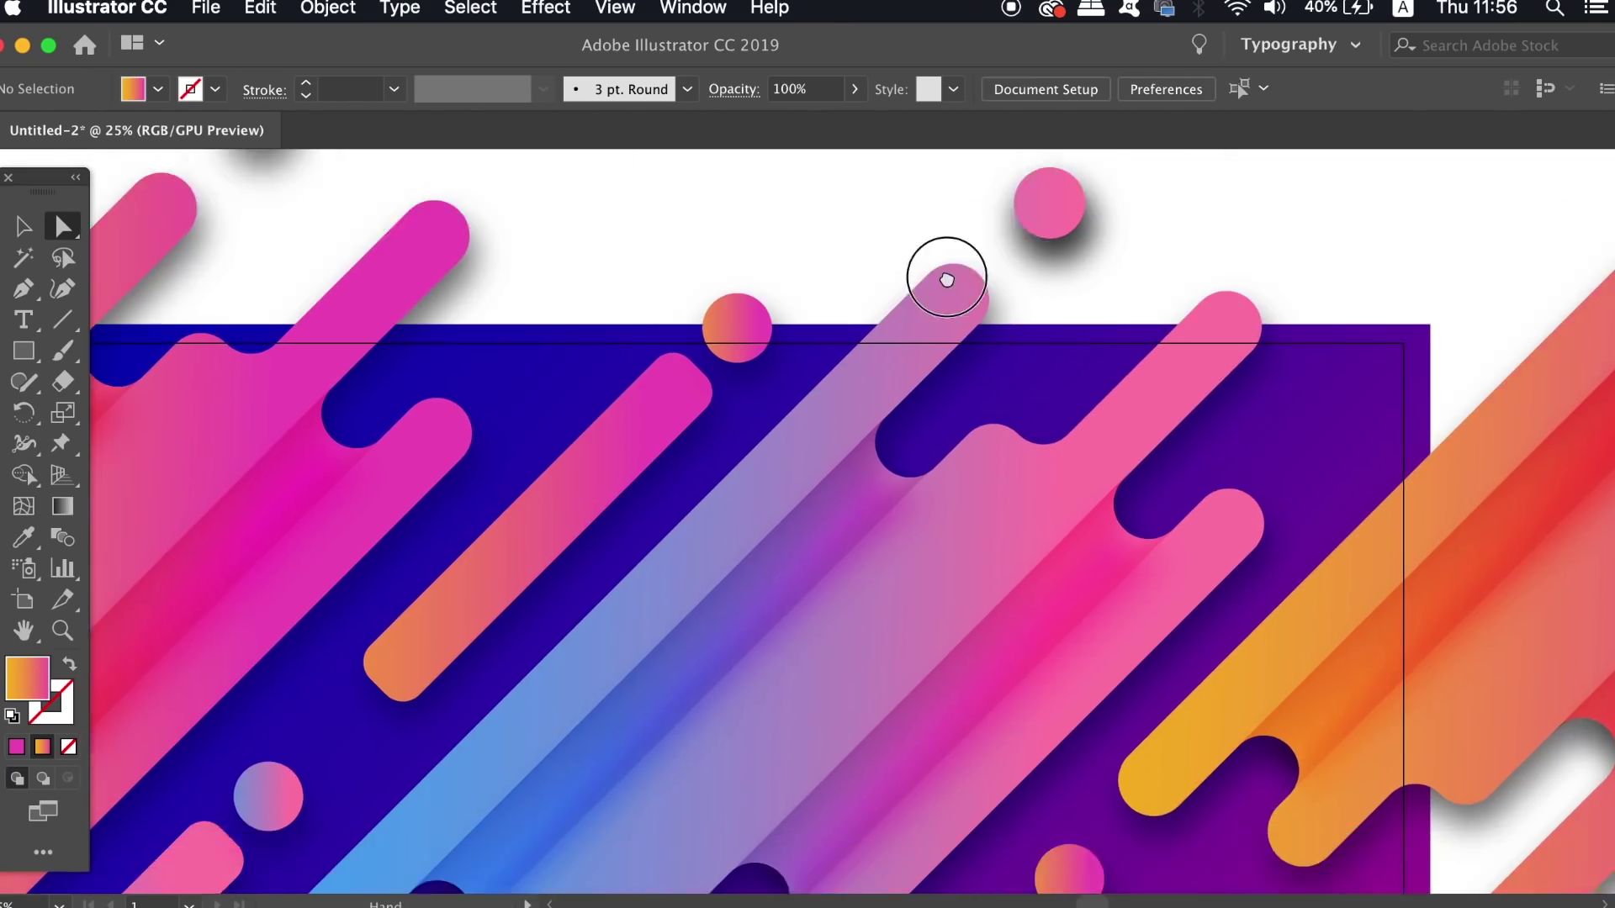
{"action": "key", "text": "ctrl+minus"}
{"action": "mouse_move", "coordinate": [921, 459]}
{"action": "left_mouse_down"}
{"action": "mouse_move", "coordinate": [828, 381]}
{"action": "mouse_move", "coordinate": [844, 451]}
{"action": "mouse_move", "coordinate": [861, 448]}
{"action": "left_mouse_up"}
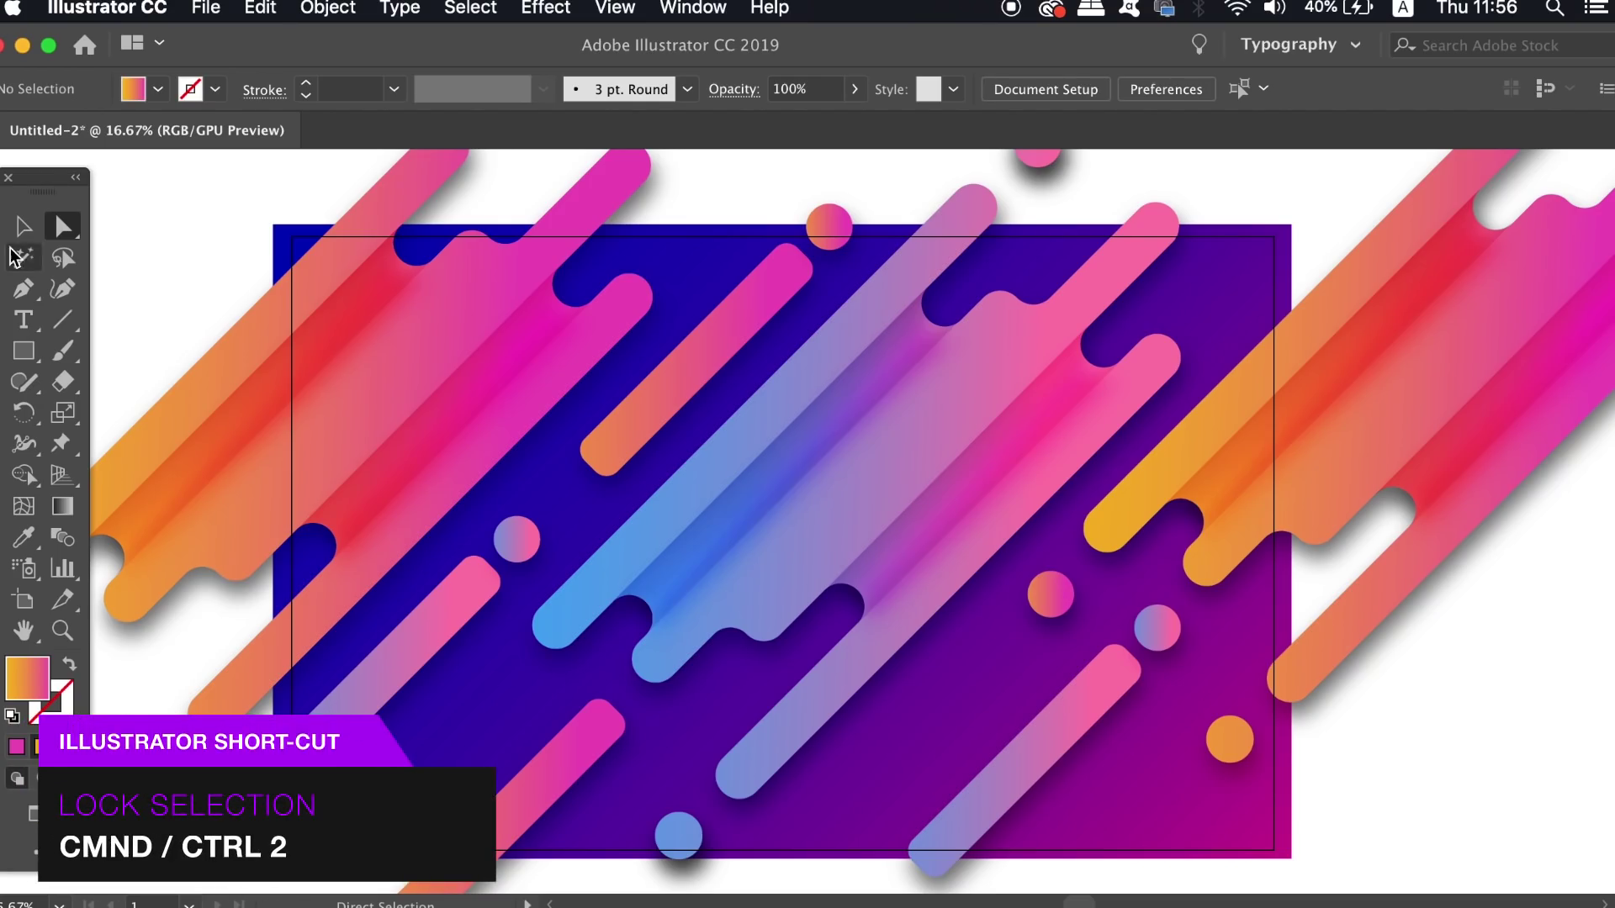
Set the fill to none with a magenta stroke for the next shape.
{"action": "left_click", "coordinate": [23, 227]}
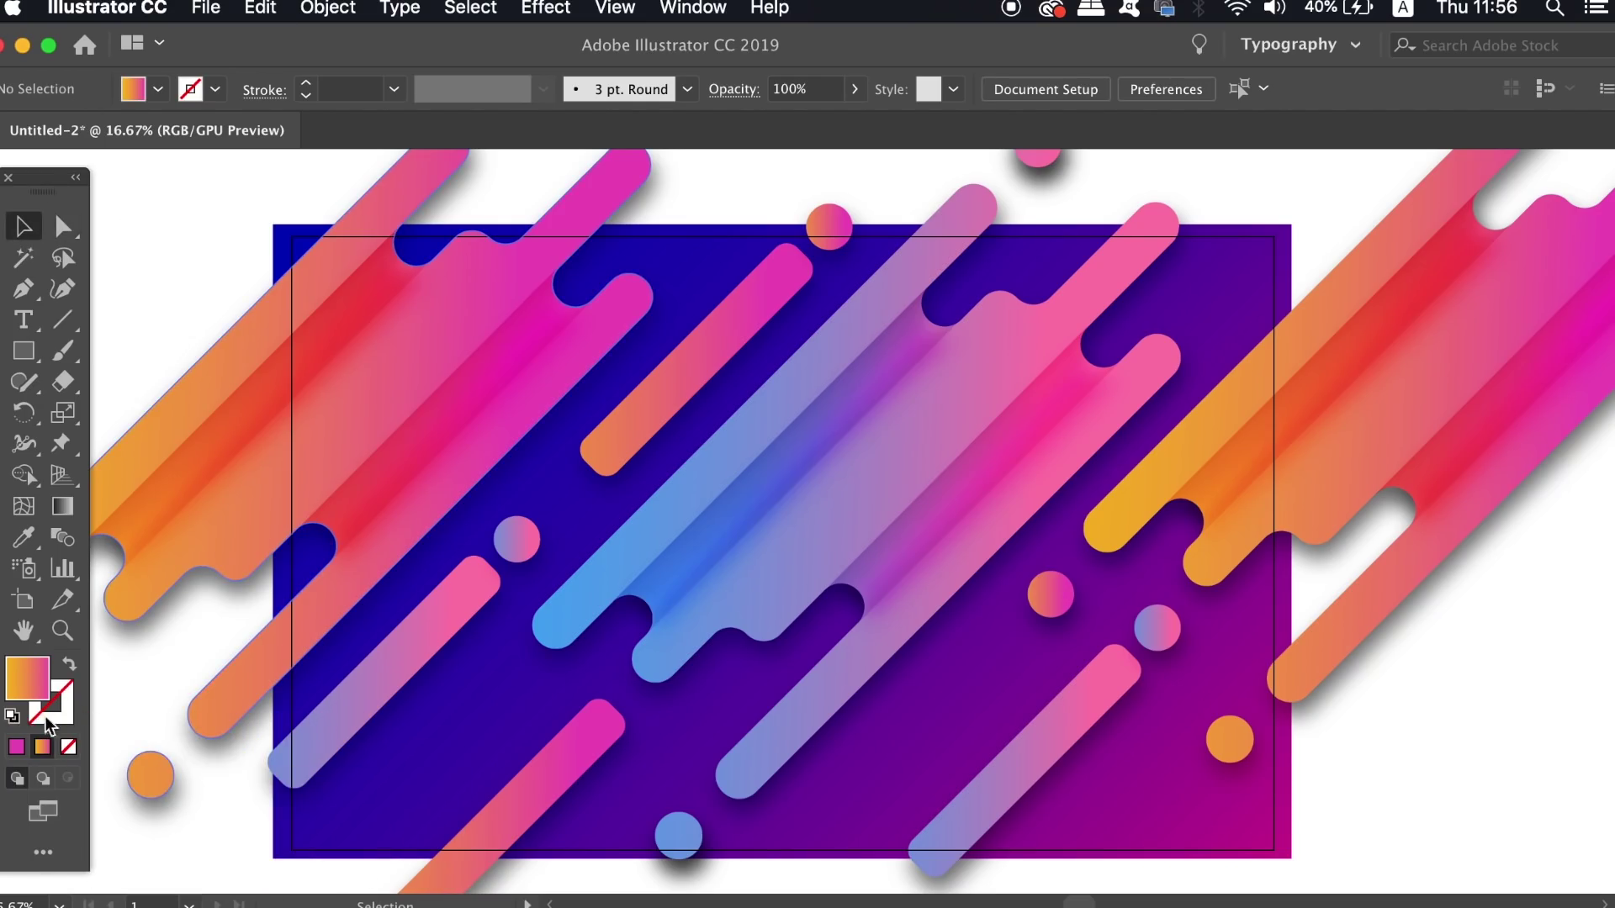
{"action": "left_click", "coordinate": [19, 747]}
{"action": "key", "text": "shift+x"}
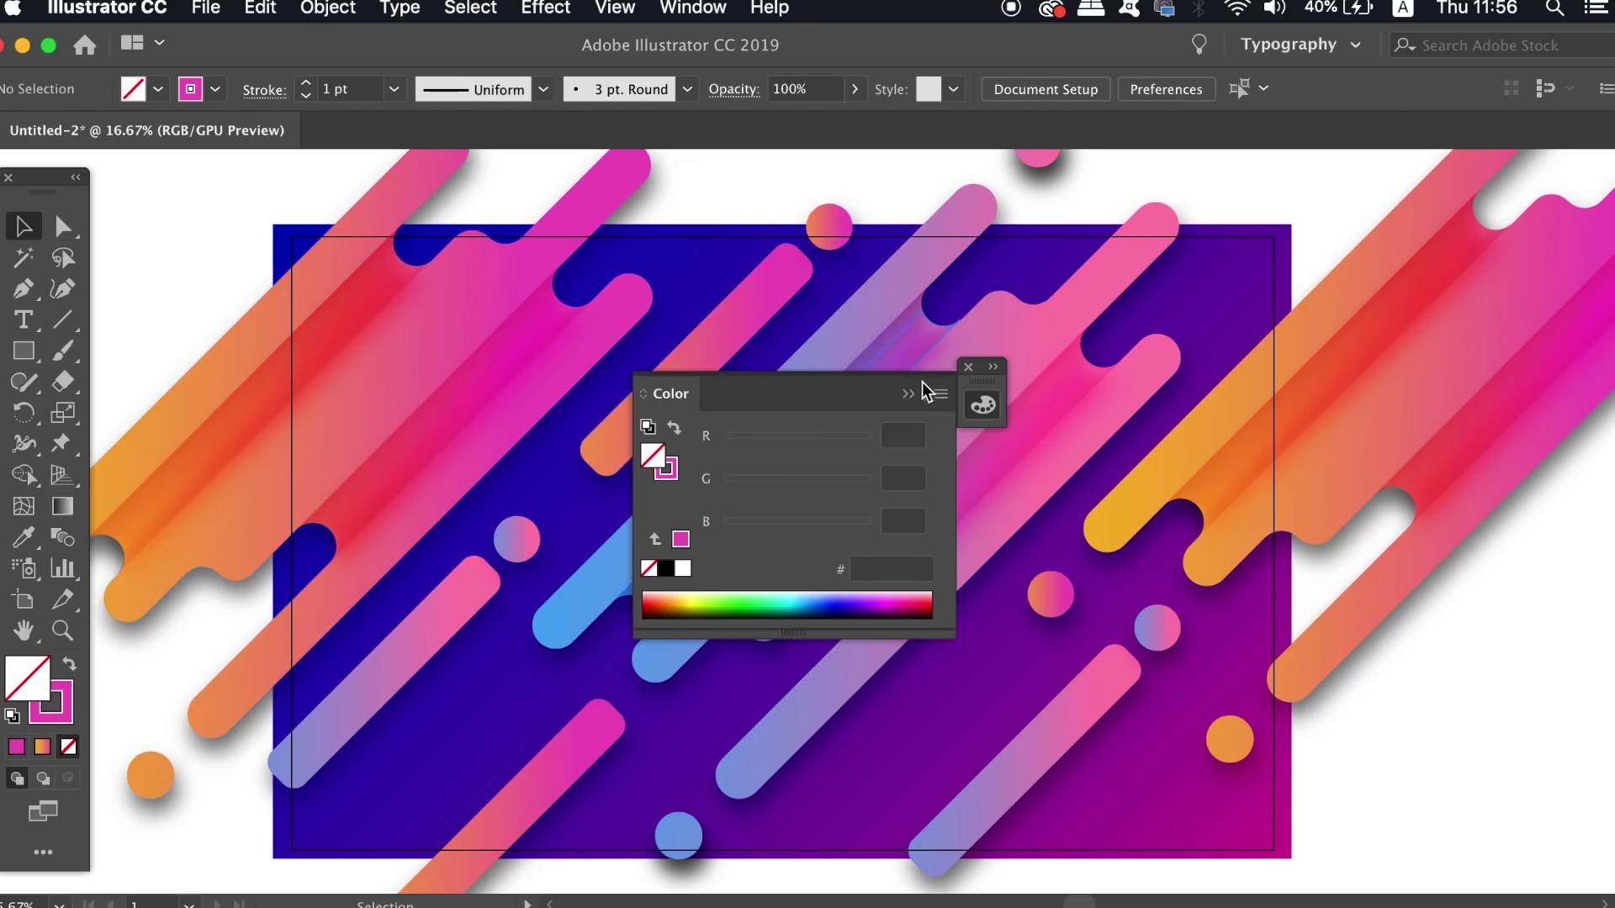
{"action": "left_click", "coordinate": [909, 394]}
{"action": "left_click", "coordinate": [967, 368]}
Draw a 2880 × 1800 px rectangle matching the artboard corners, then unlock all objects.
{"action": "key", "text": "m"}
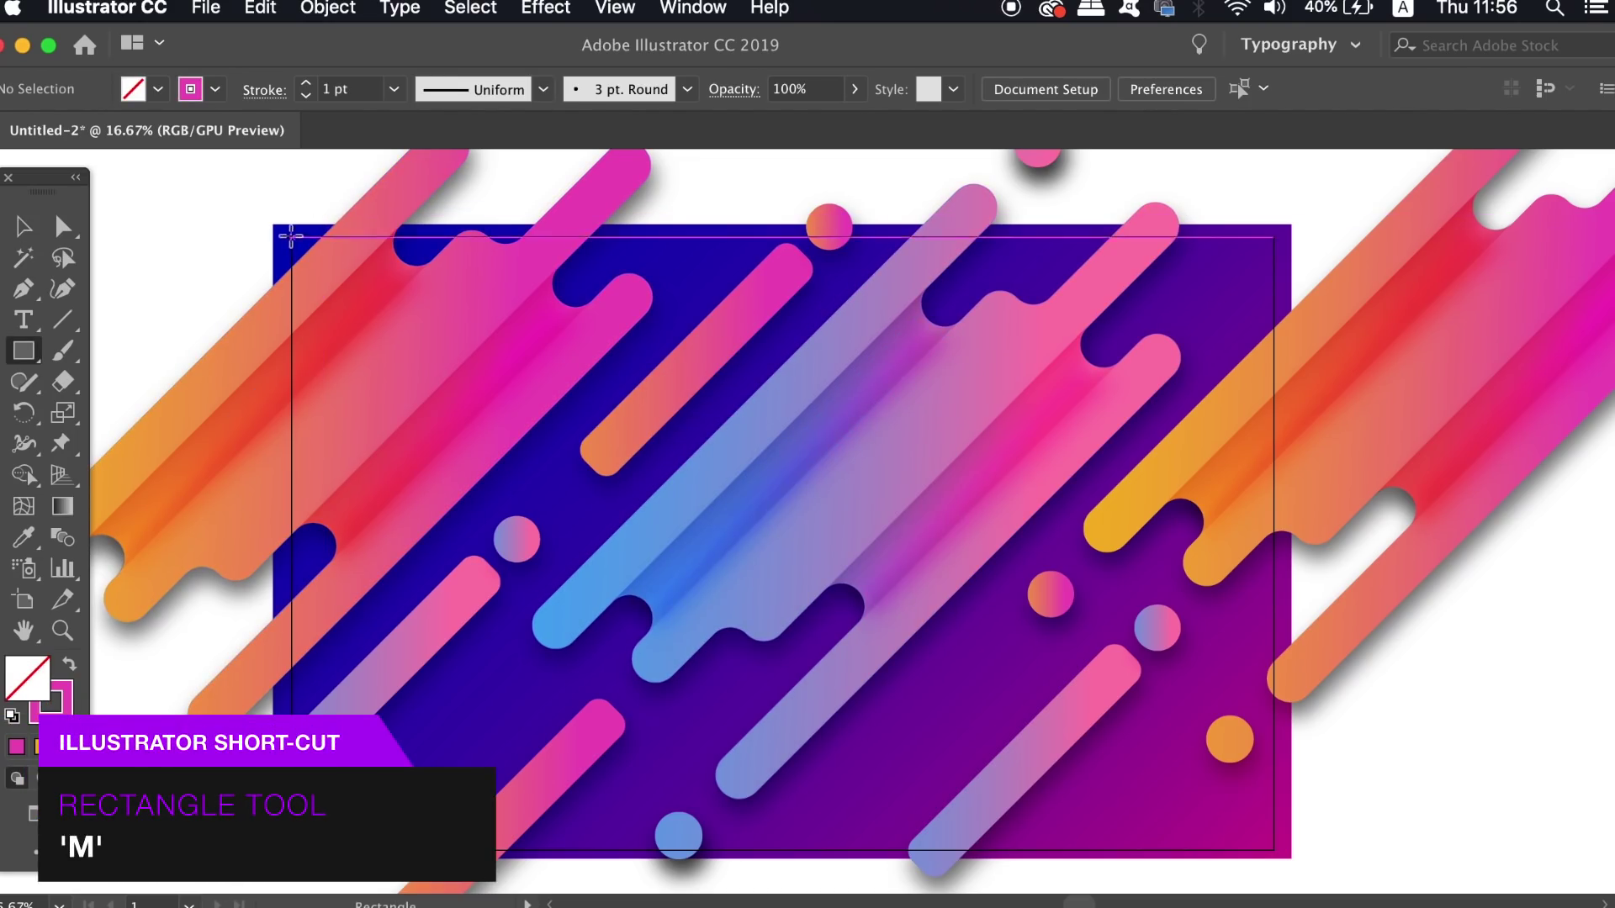
{"action": "left_click_drag", "start_coordinate": [291, 238], "coordinate": [587, 502]}
{"action": "key", "text": "ctrl+z"}
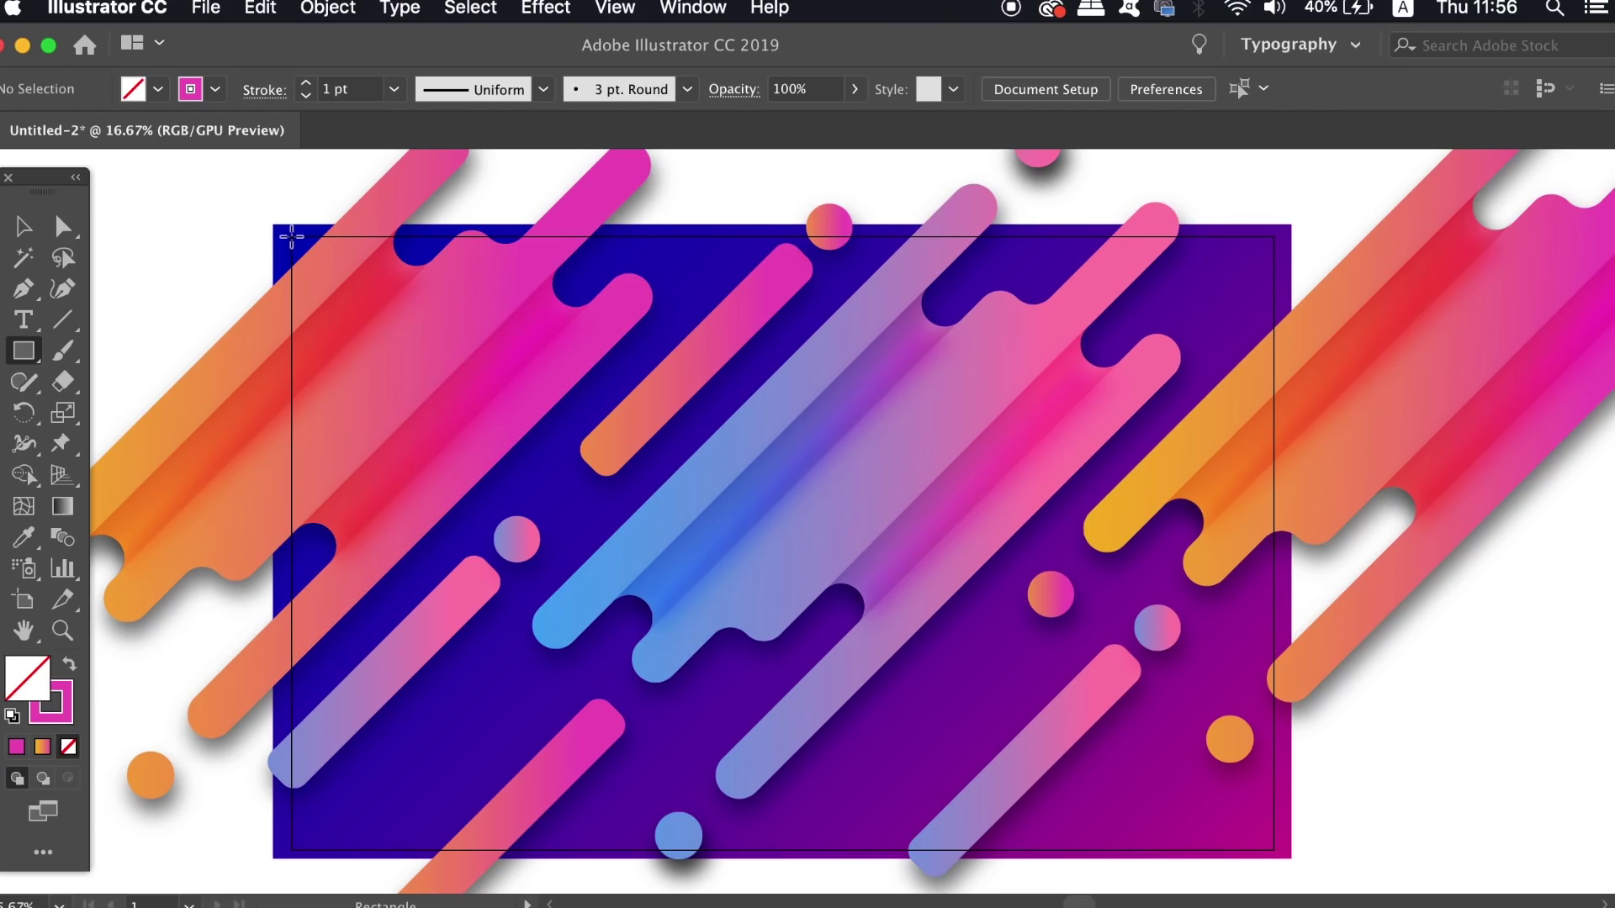
{"action": "left_click_drag", "start_coordinate": [290, 238], "coordinate": [1275, 848]}
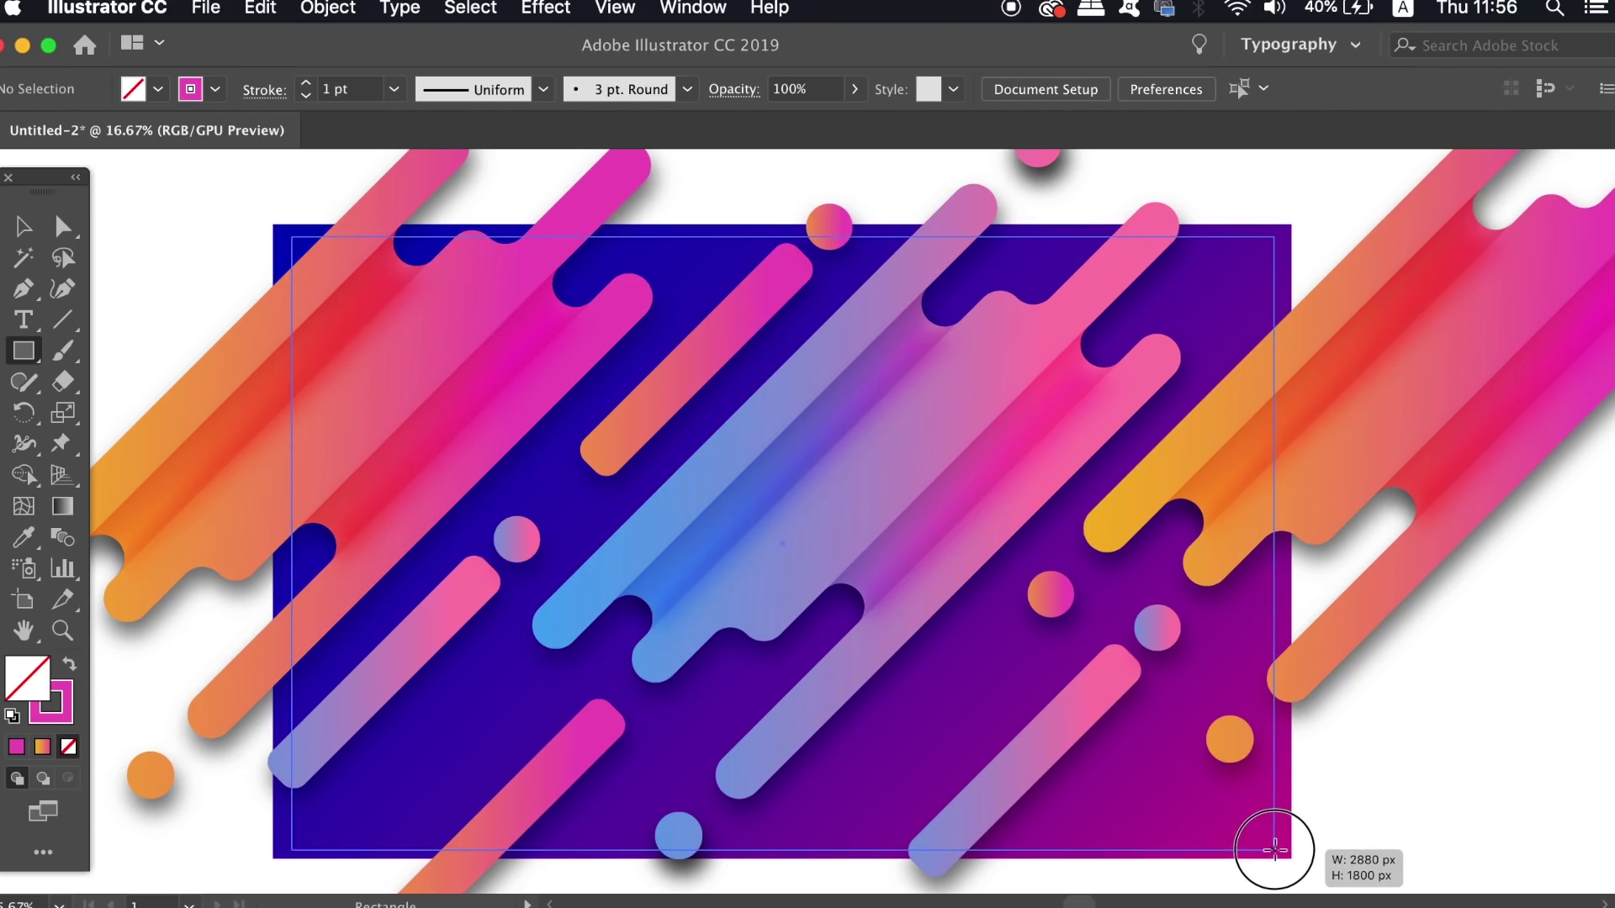
{"action": "key", "text": "v"}
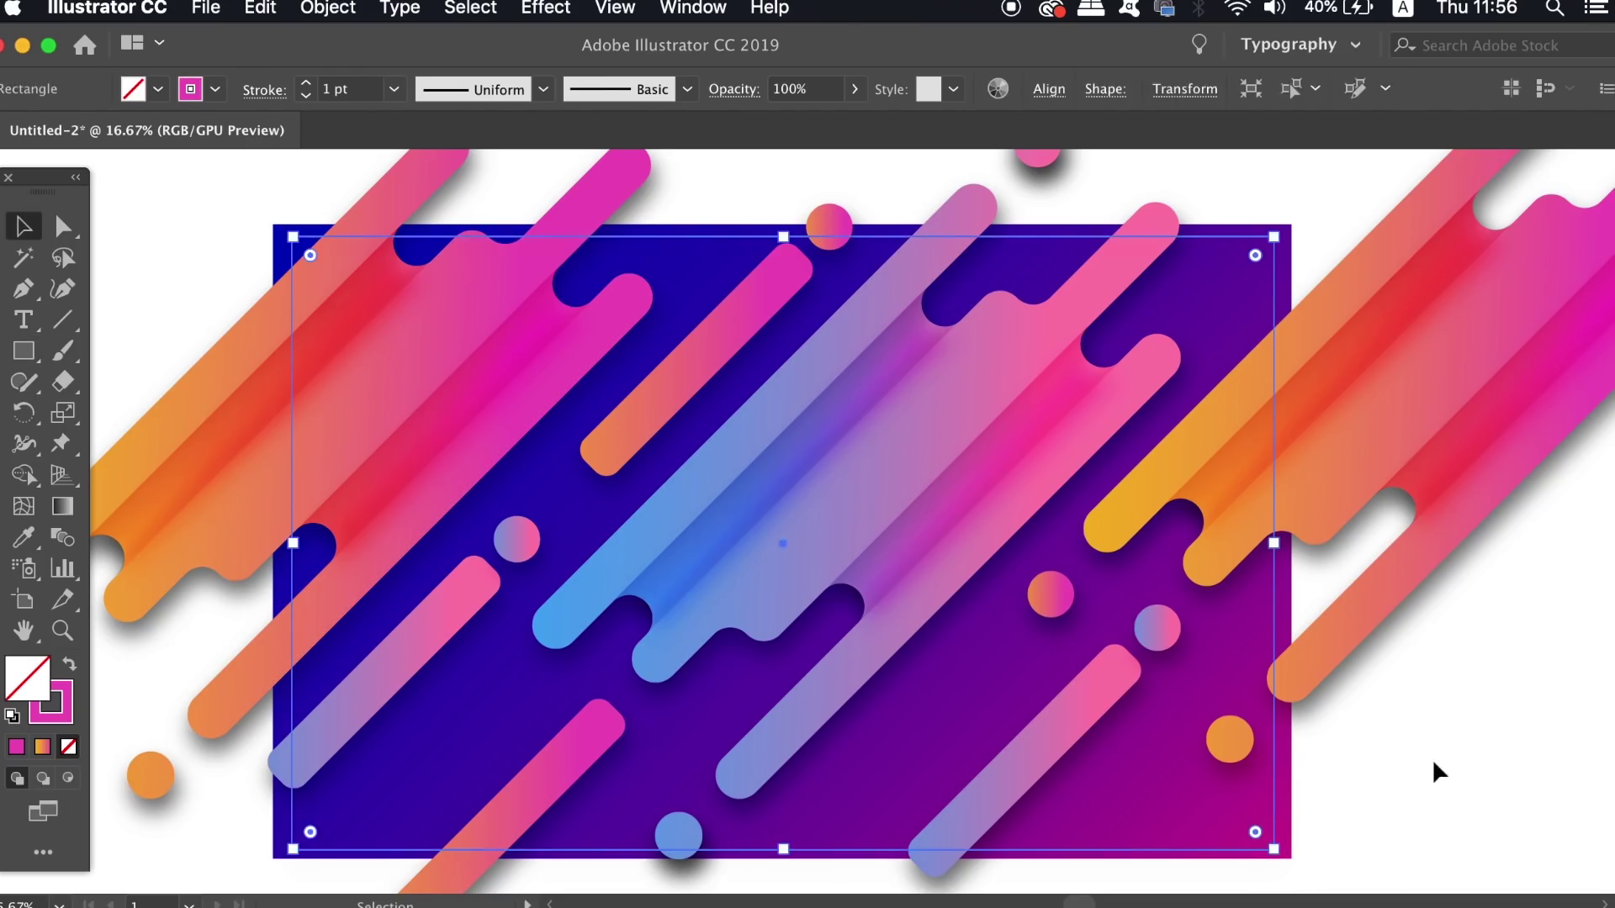
{"action": "left_click", "coordinate": [1460, 783]}
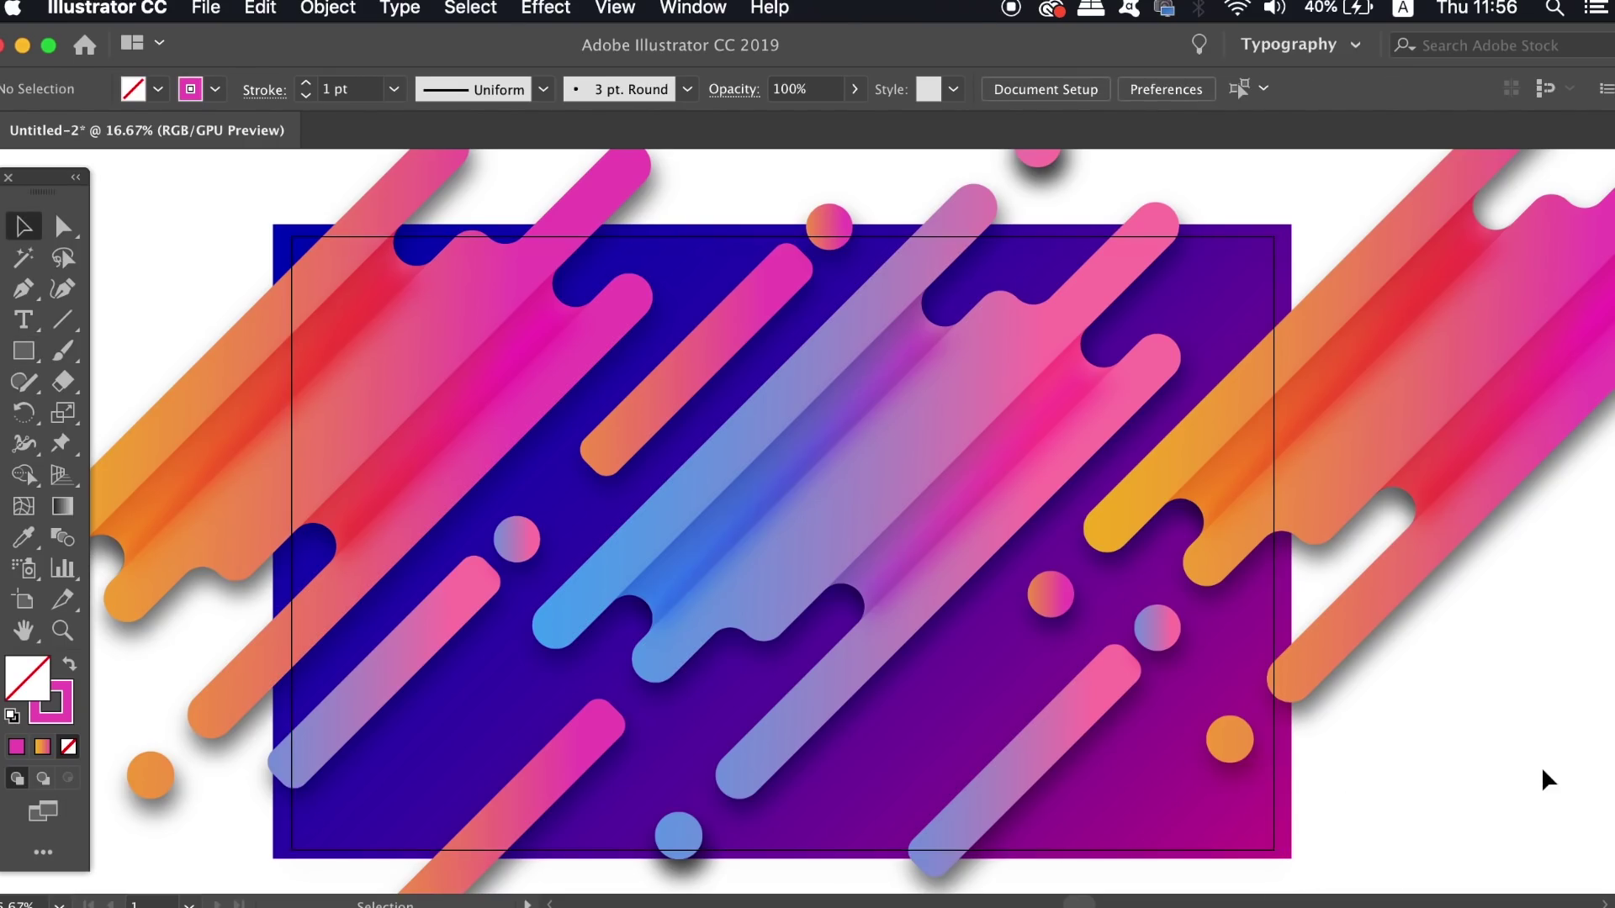
{"action": "key", "text": "ctrl+z"}
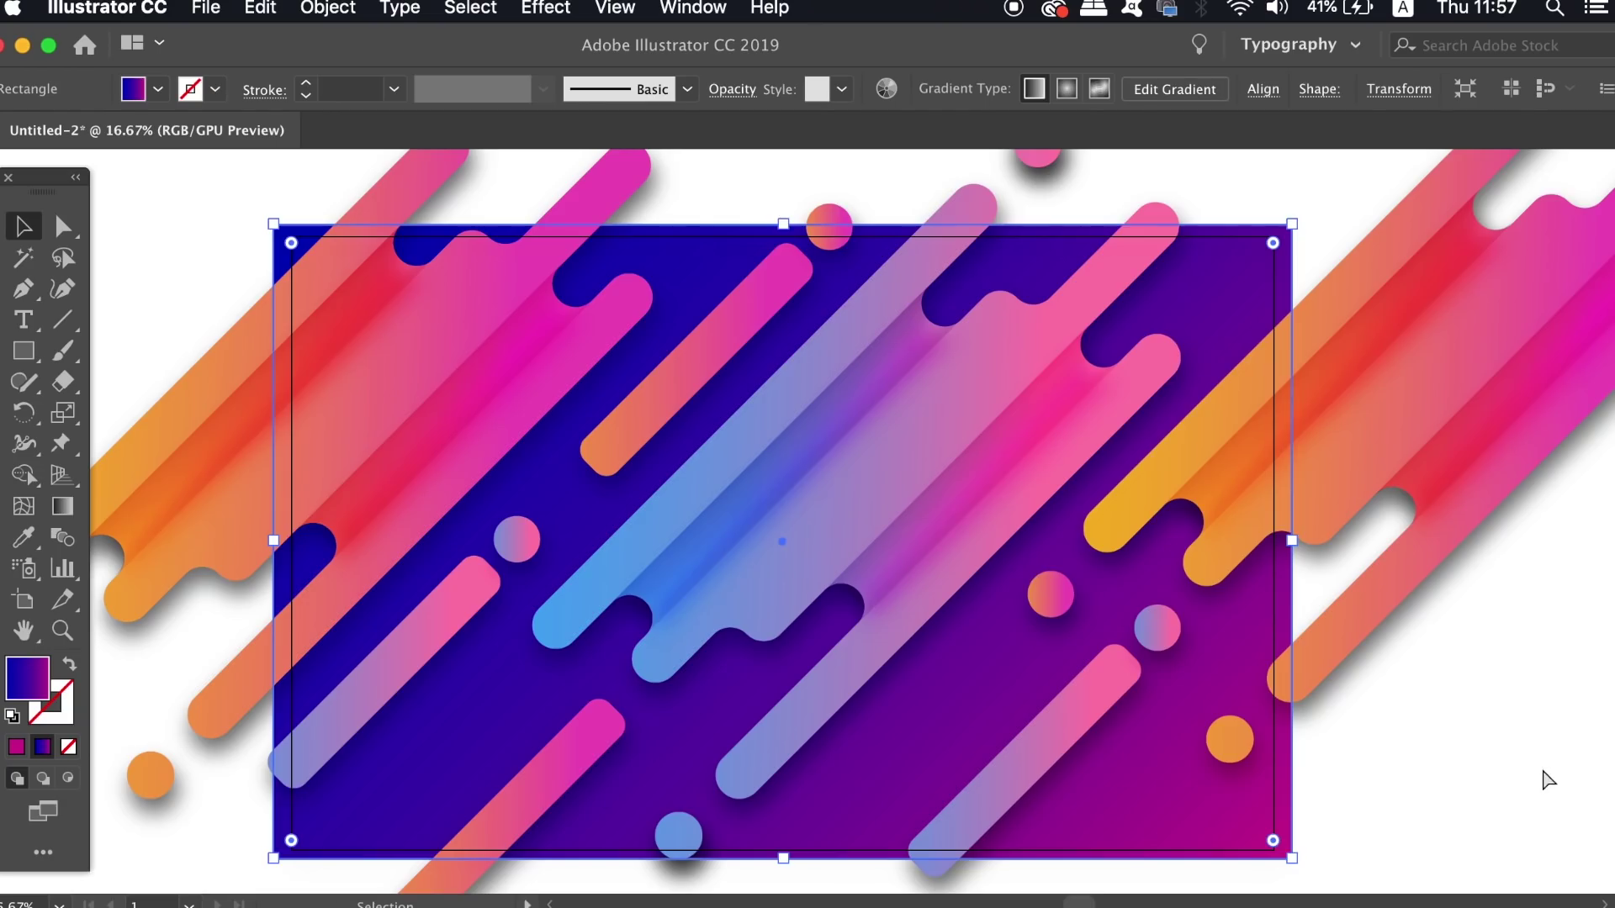
Marquee-select all artwork, including overflowing shapes, and apply Make Clipping Mask.
{"action": "key", "text": "ctrl+minus"}
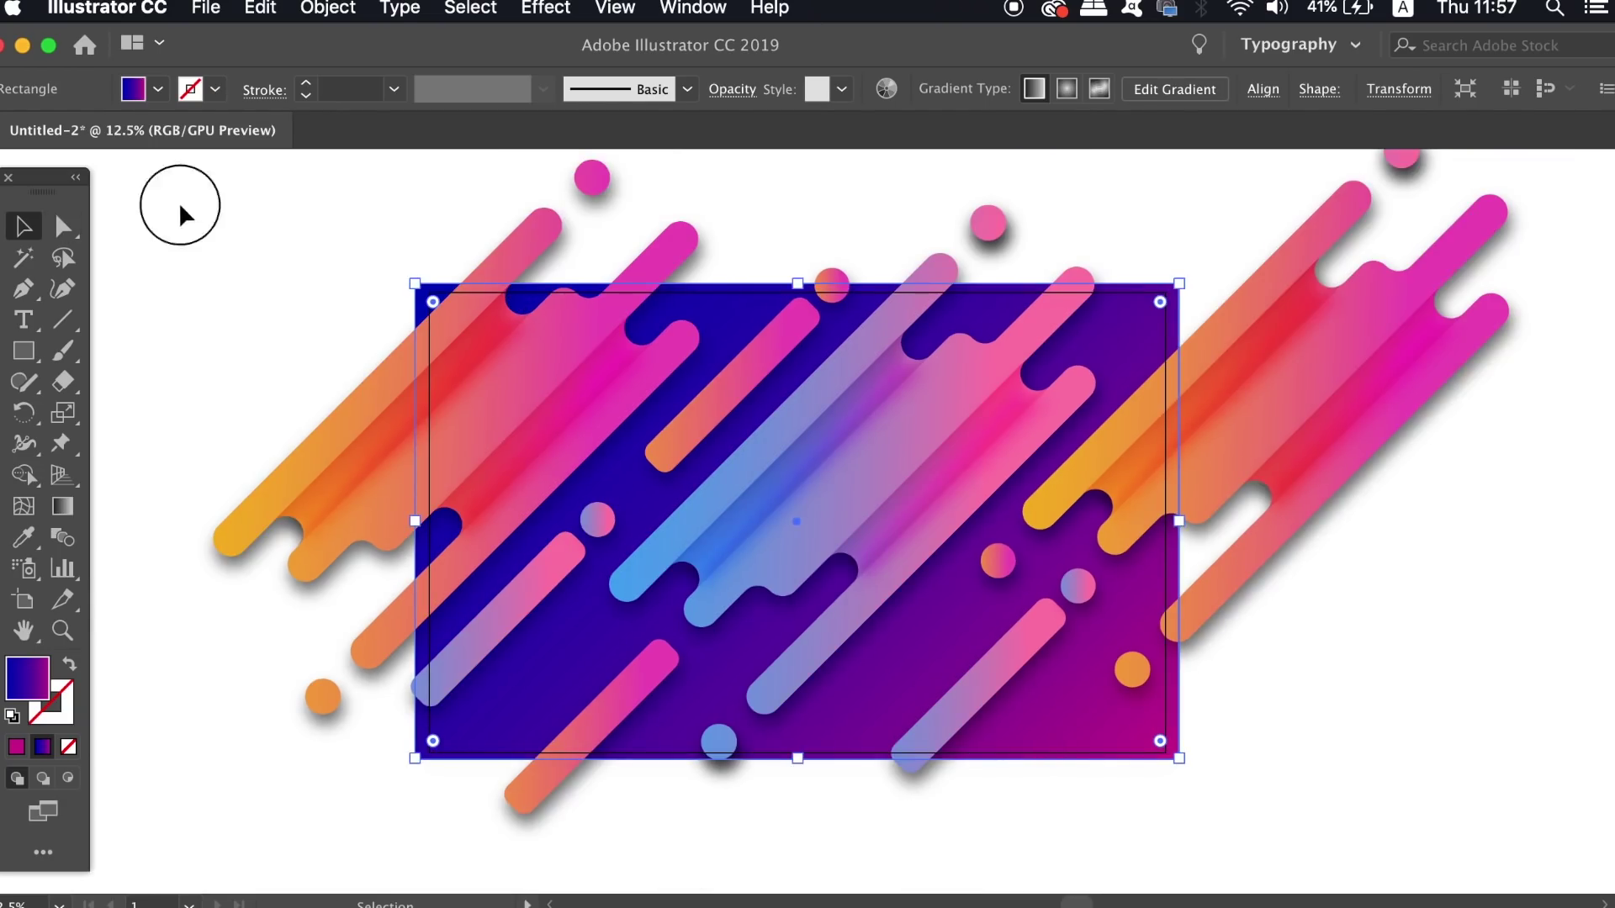
{"action": "left_click", "coordinate": [179, 205]}
{"action": "left_click_drag", "start_coordinate": [198, 163], "coordinate": [1519, 816]}
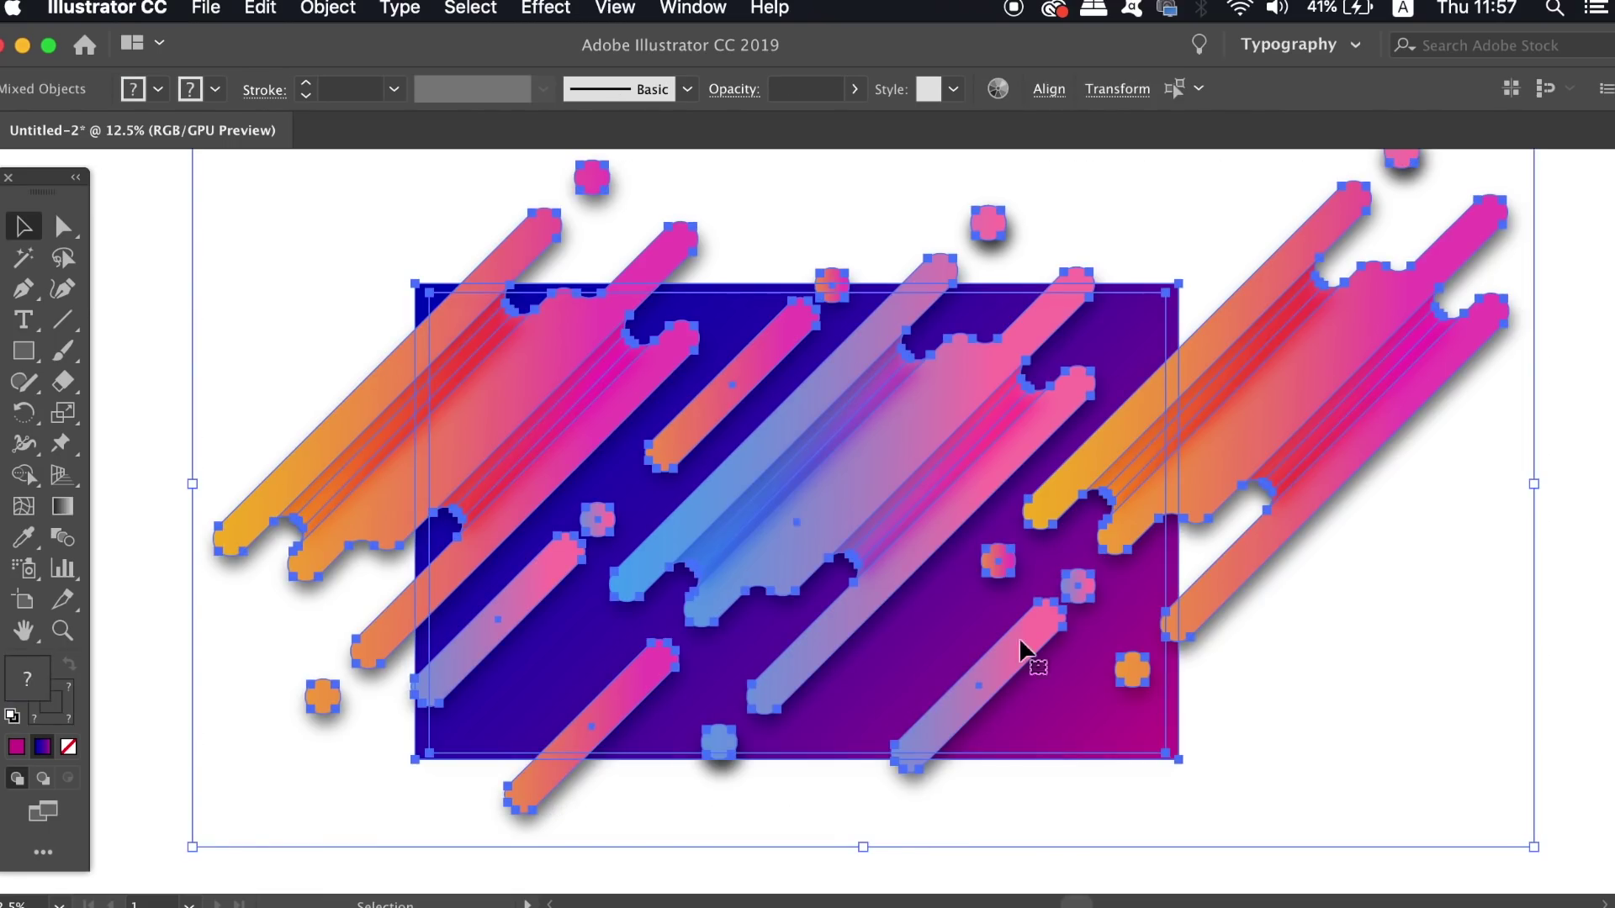
{"action": "right_click", "coordinate": [1297, 473]}
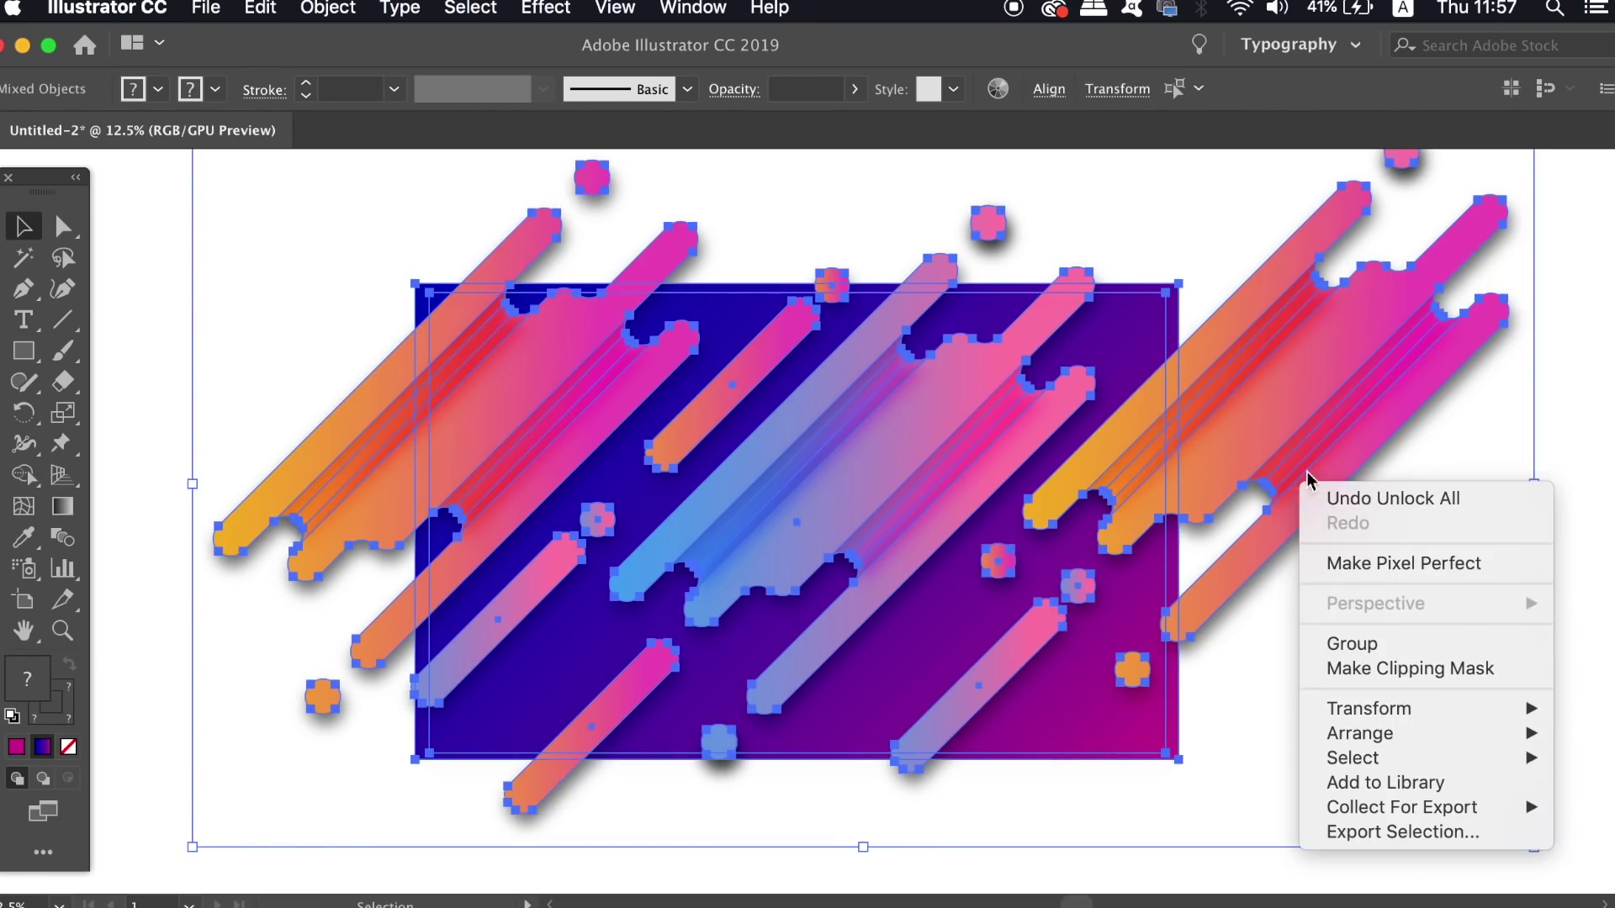
{"action": "left_click", "coordinate": [1471, 668]}
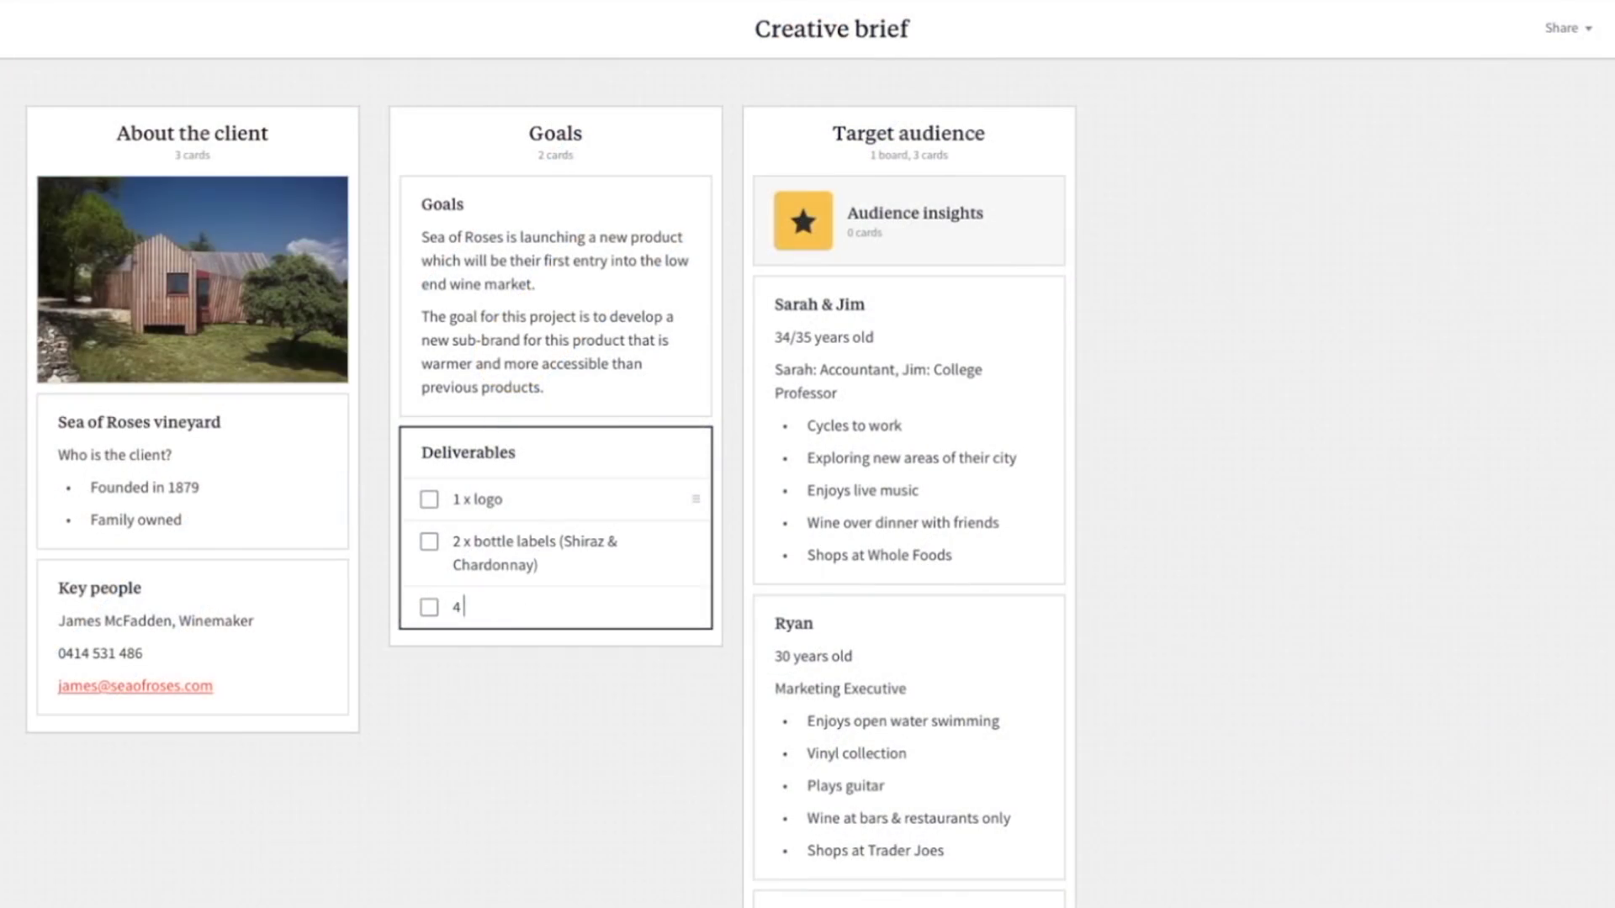
{"action": "type", "text": " x banner ads"}
Finish the deliverables list, turn the hex note into a swatch, and place an image below Change Country.
{"action": "key", "text": "Return"}
{"action": "type", "text": "1 x A2 poster"}
{"action": "key", "text": "Escape"}
{"action": "type", "text": "Reminiscent"}
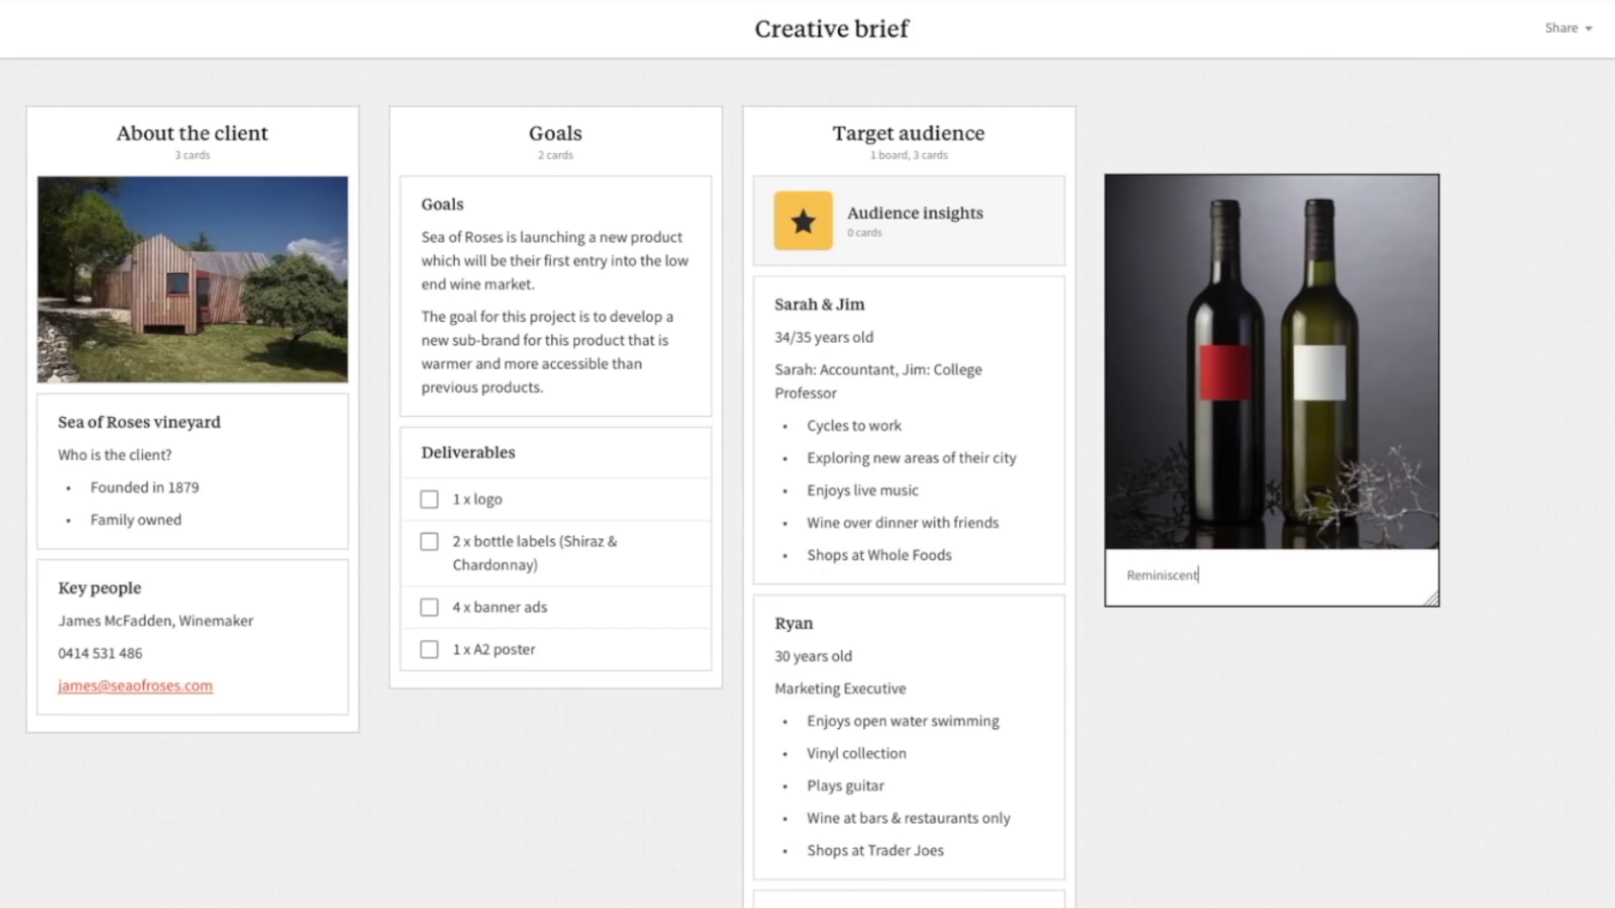
{"action": "type", "text": " of modern art"}
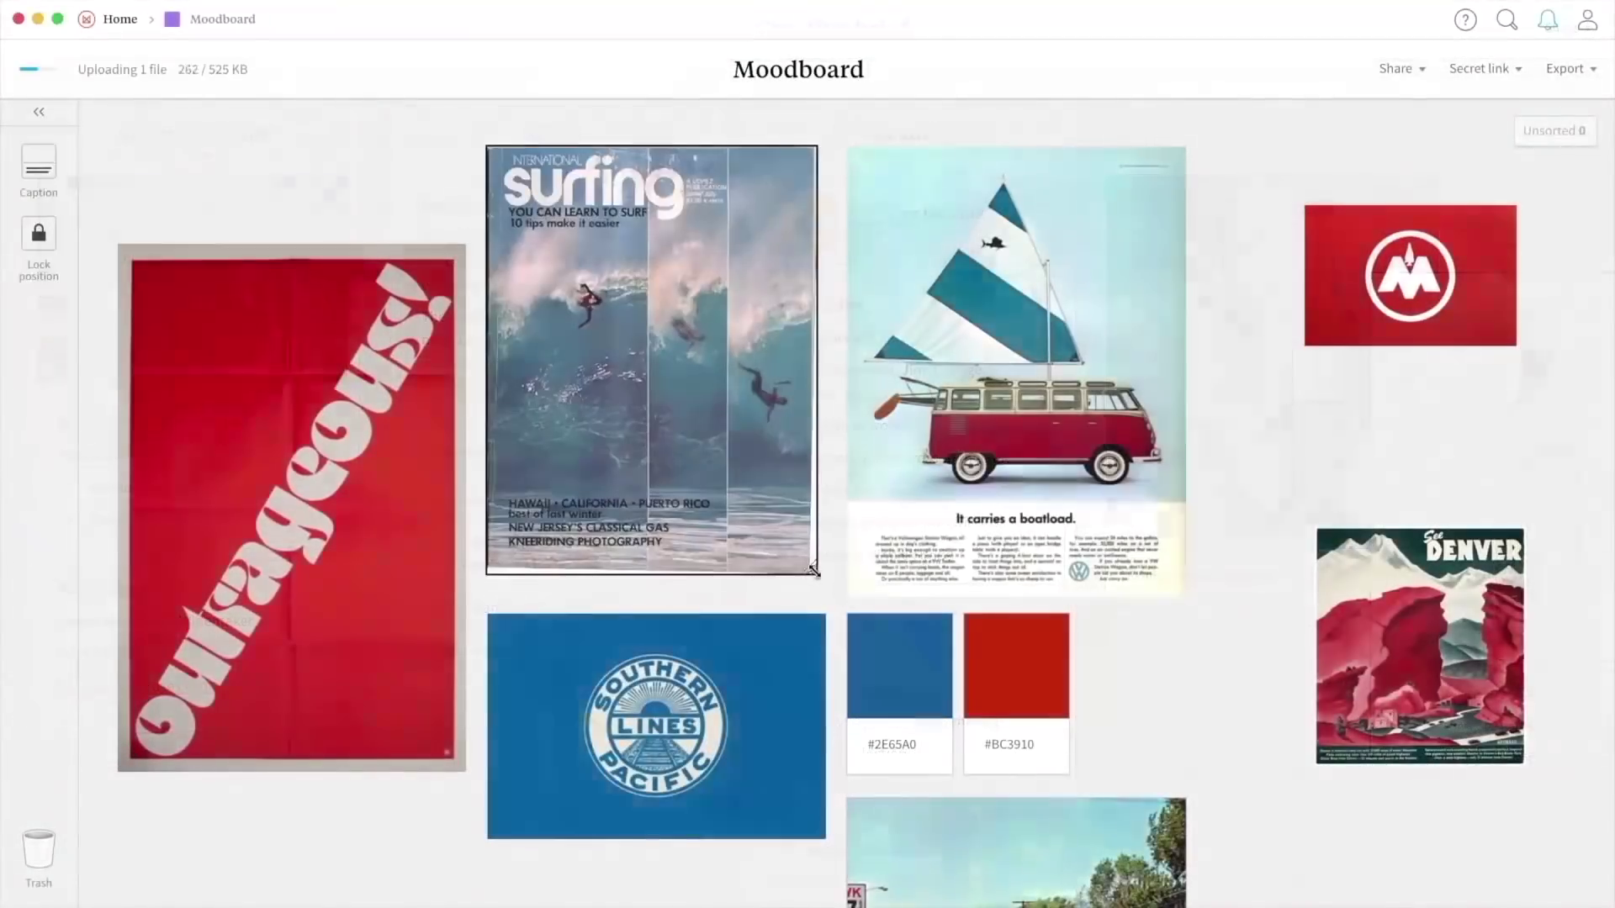
{"action": "type", "text": "#"}
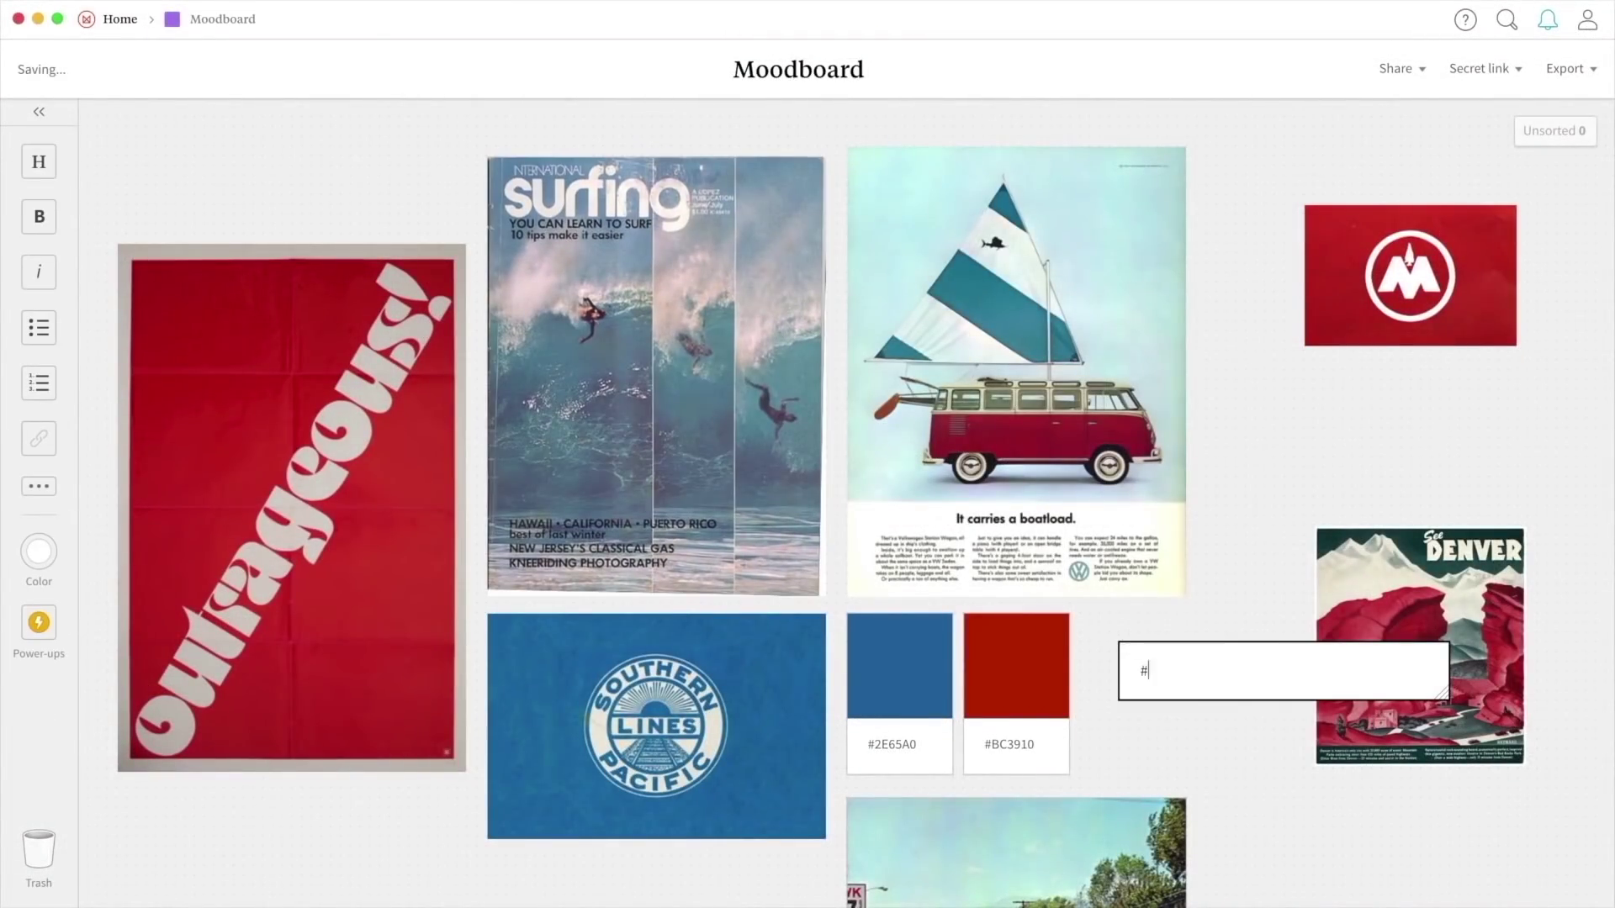
{"action": "type", "text": "EDEADE"}
{"action": "key", "text": "Escape"}
{"action": "key", "text": "Escape"}
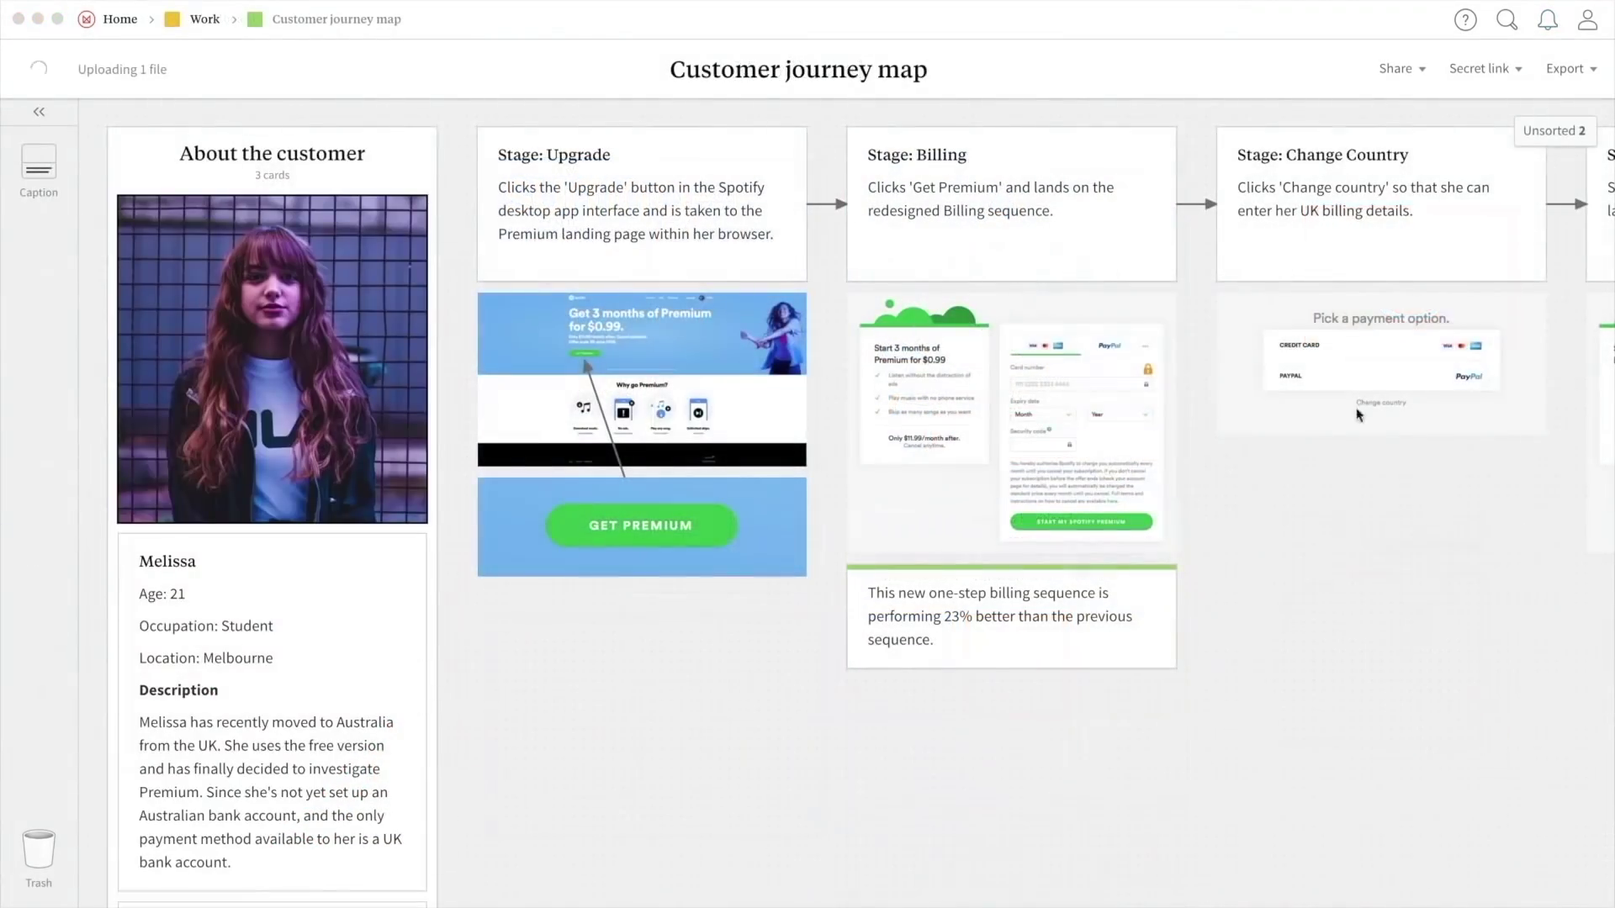
{"action": "left_click", "coordinate": [1550, 133]}
{"action": "left_click_drag", "start_coordinate": [1426, 328], "coordinate": [1259, 543]}
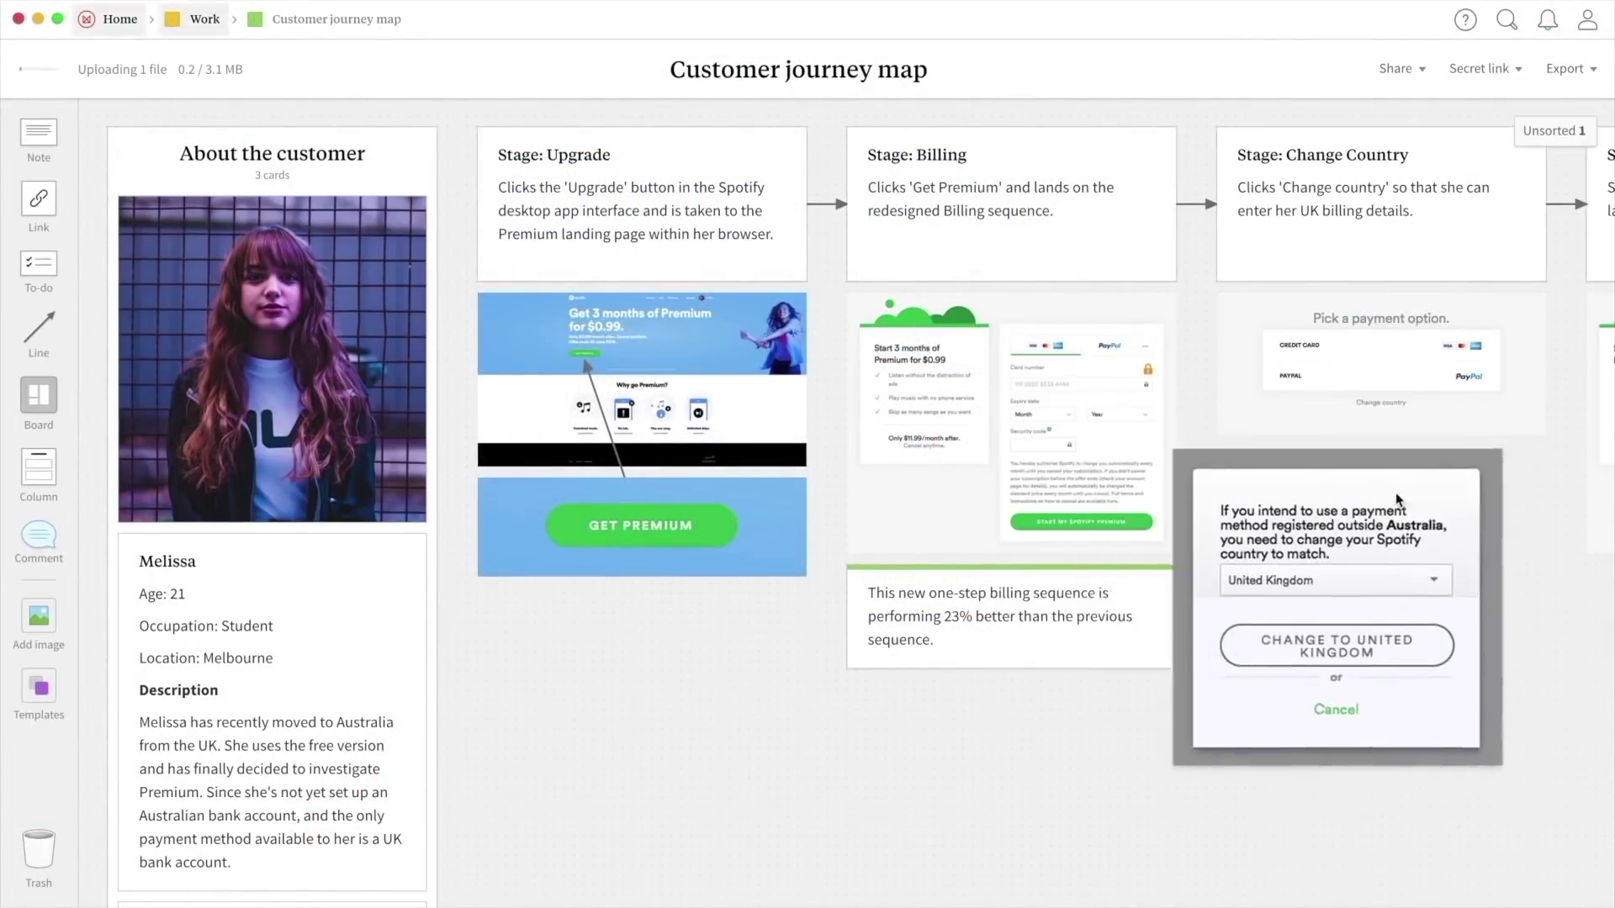